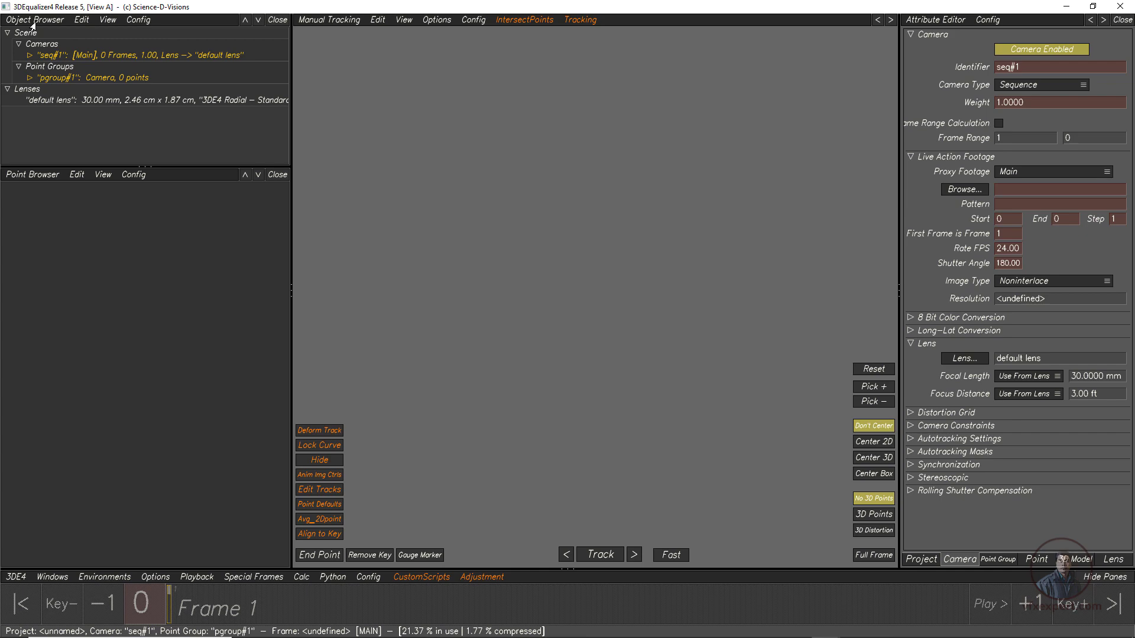
Load the cameraobject0000.tiff sequence (151 frames, 1280x1080) as the camera's footage.
left_click(98, 58)
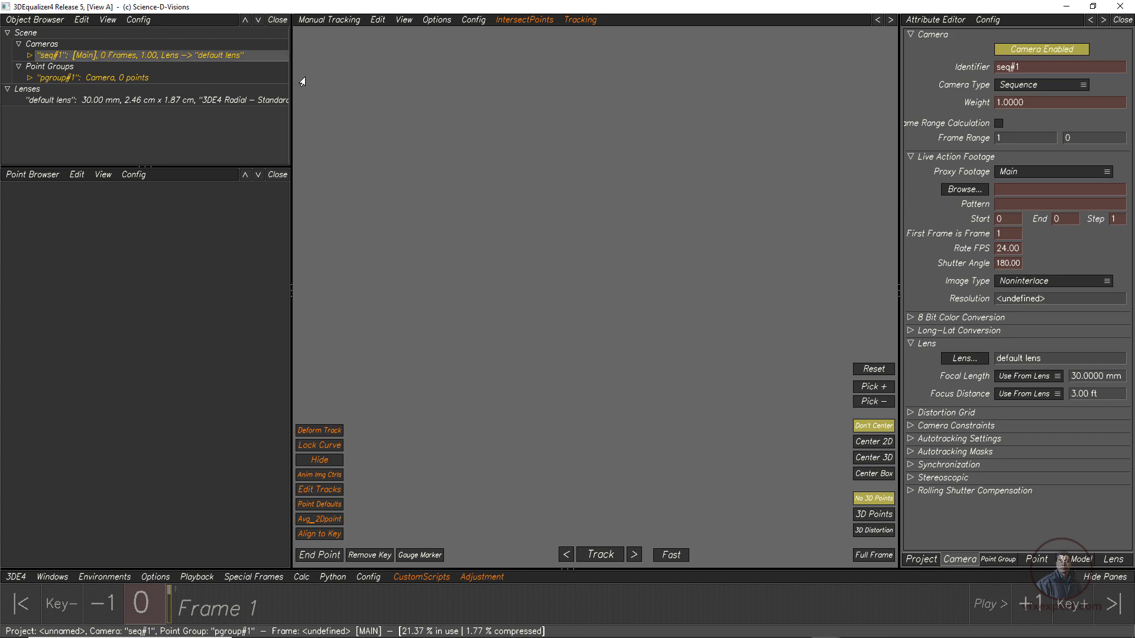
left_click(962, 190)
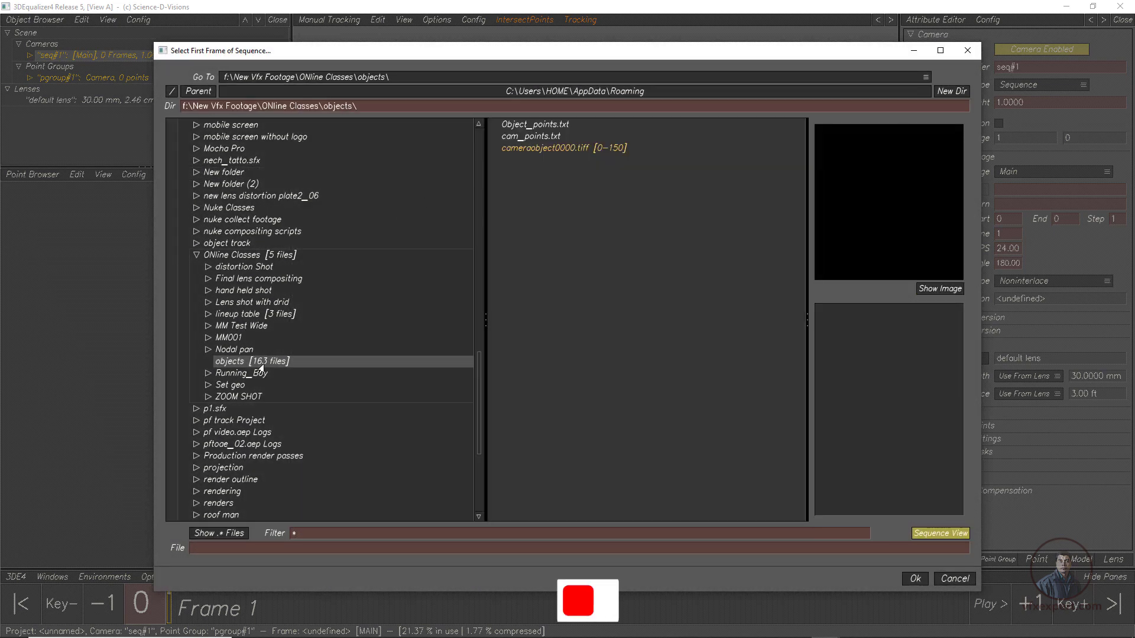
left_click(588, 150)
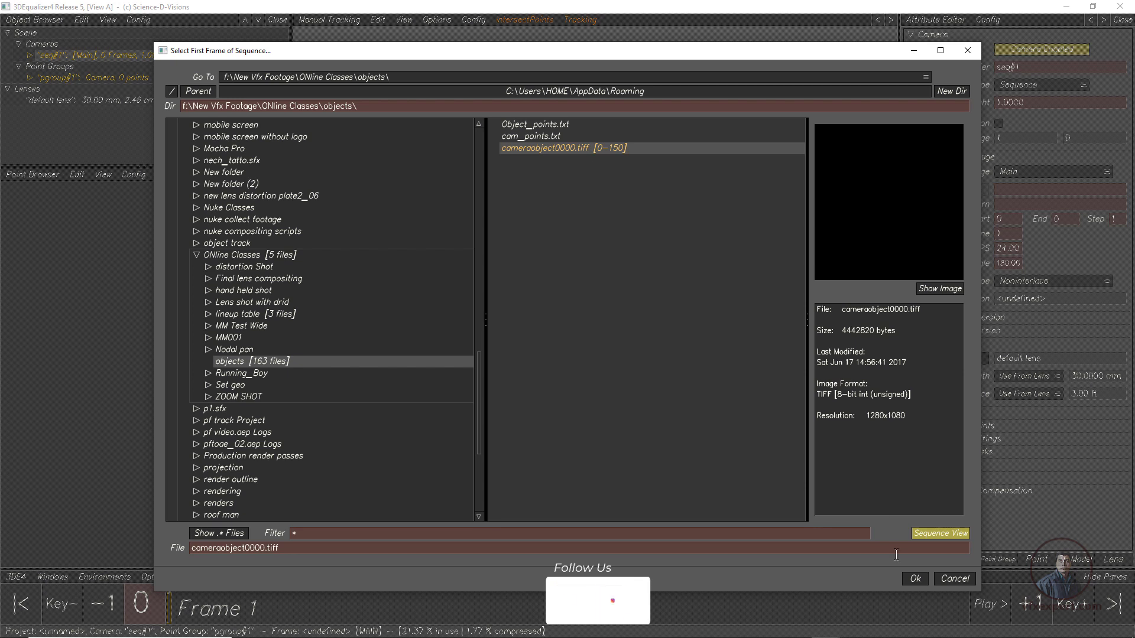
left_click(914, 578)
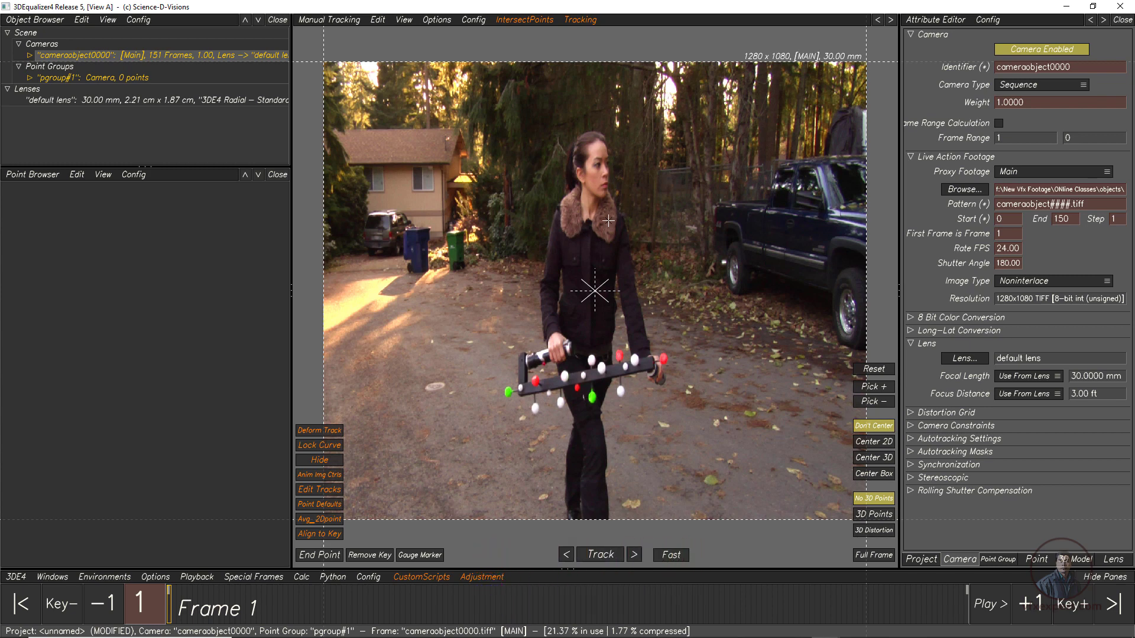
Set the default lens's pixel aspect to 1.5, giving a 1.7778 film aspect.
left_click(68, 104)
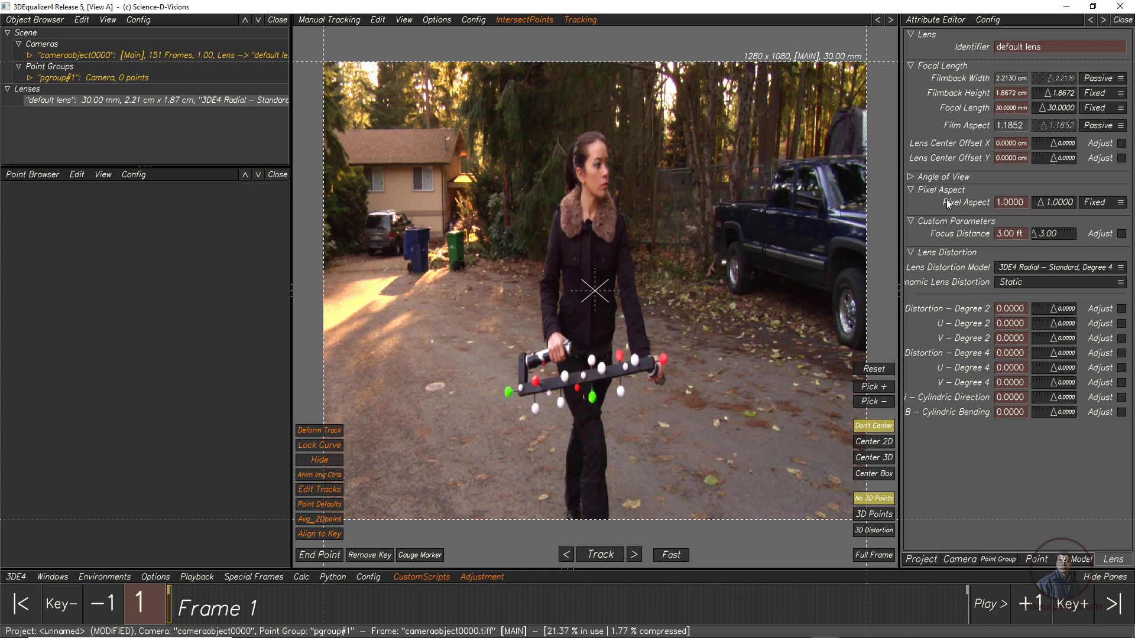
left_click_drag(998, 204, 1036, 203)
type("1.5")
key("Return")
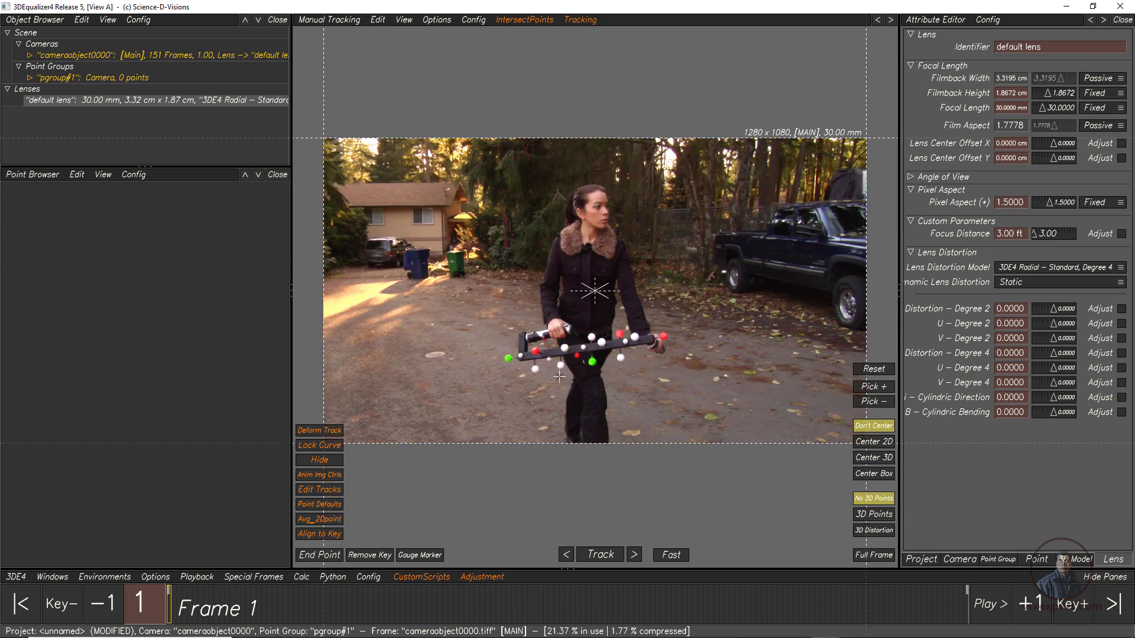
left_click(195, 578)
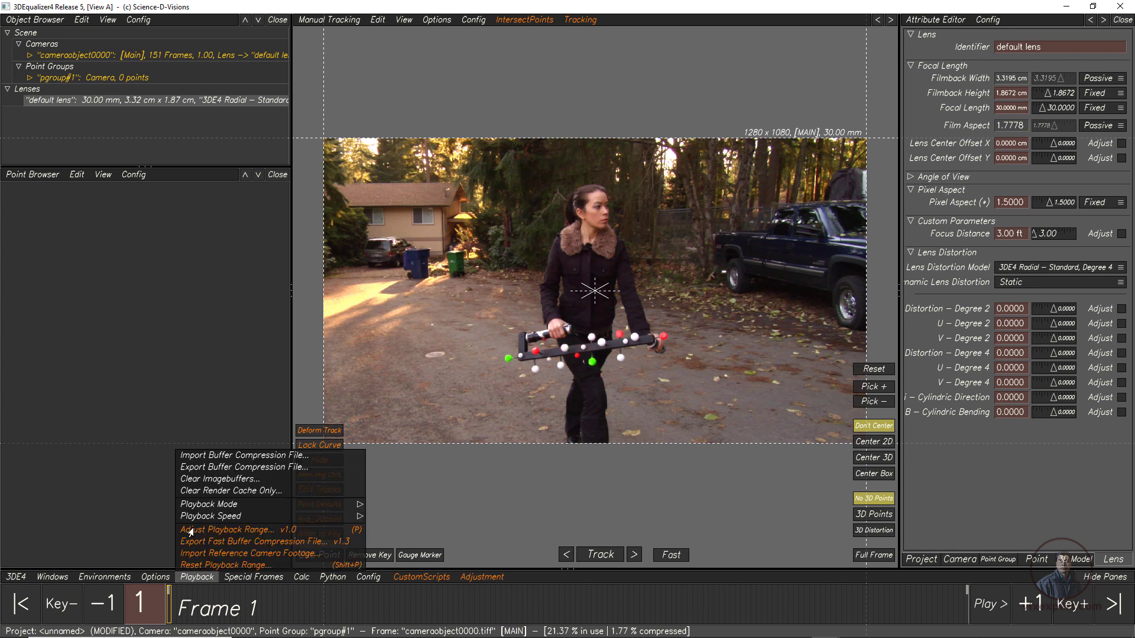
Overwrite the cameraobjectx.tiff.3de_bcompress buffer compression file and import it back.
left_click(205, 468)
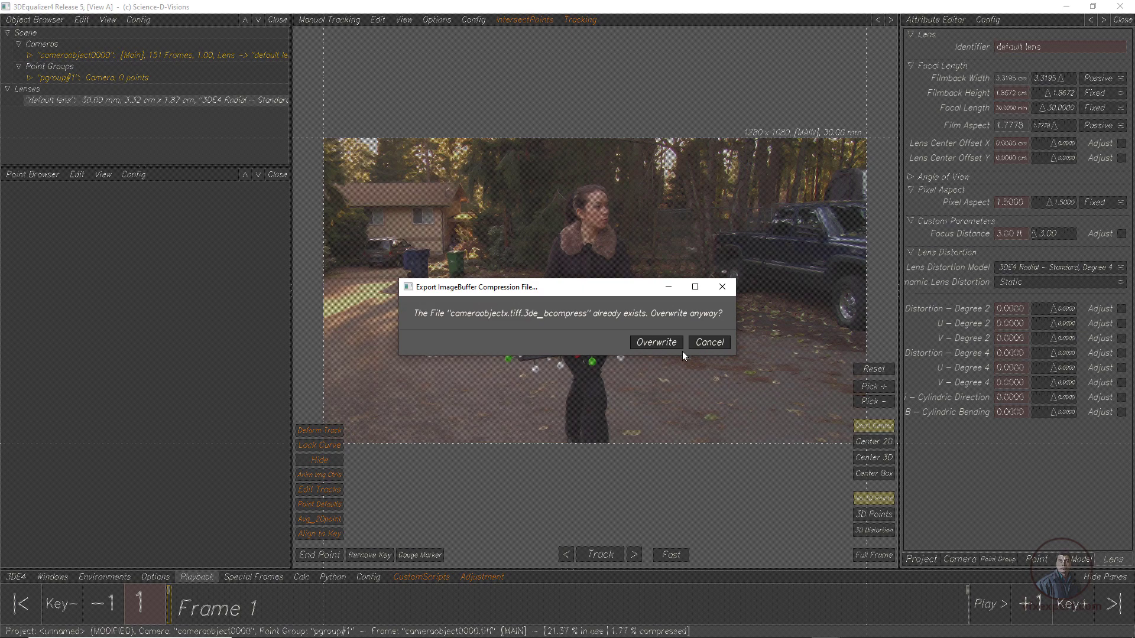
left_click(648, 345)
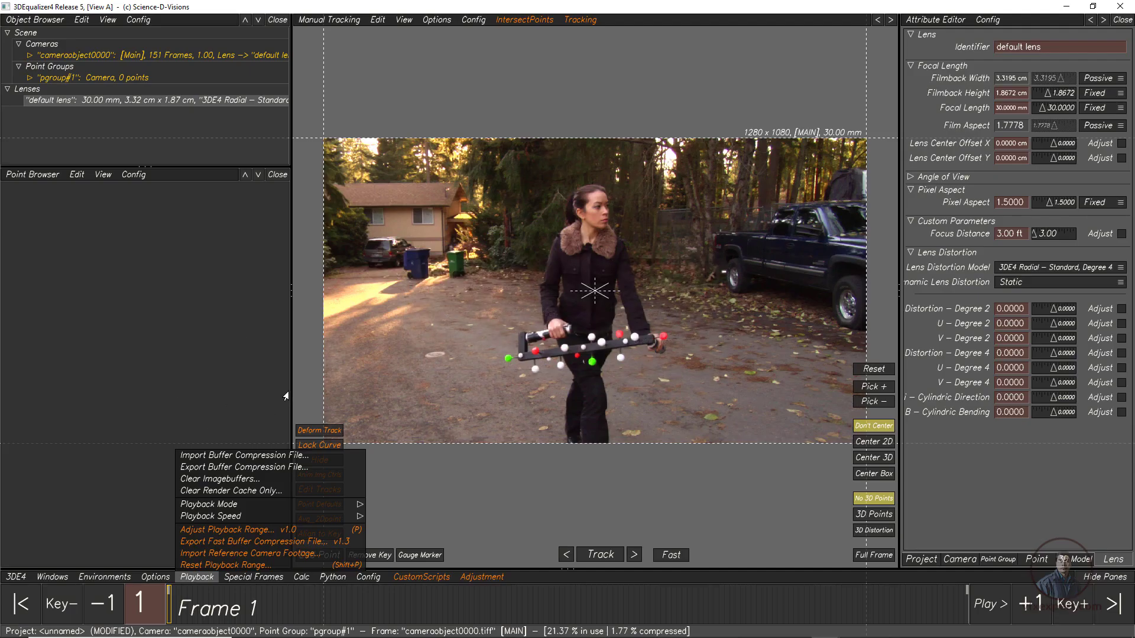
left_click(240, 457)
left_click(202, 582)
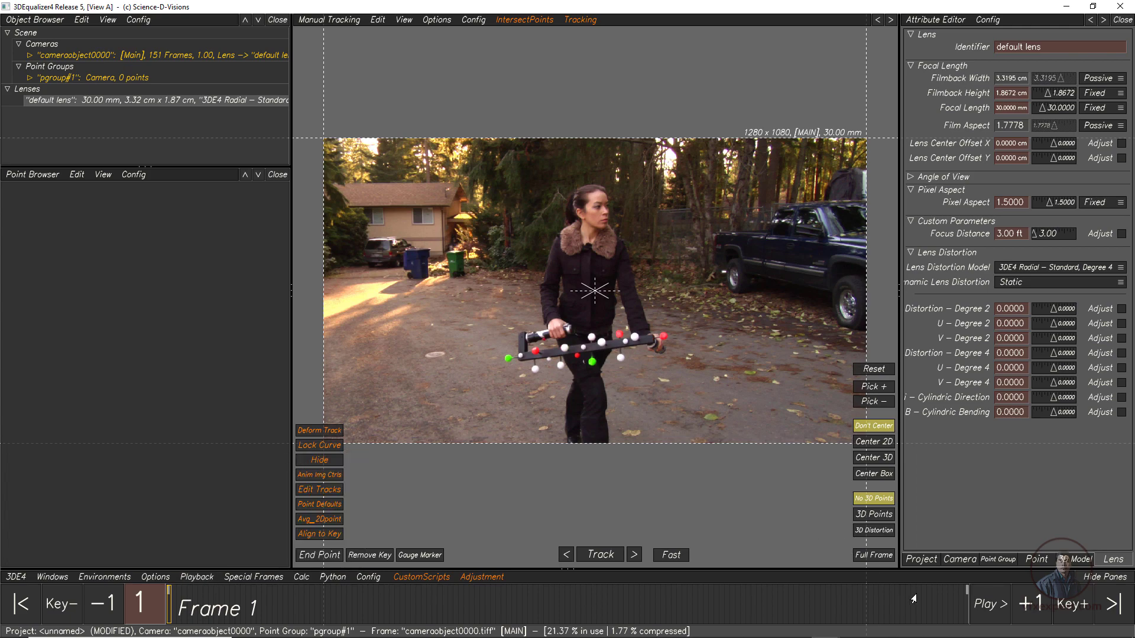
left_click(981, 605)
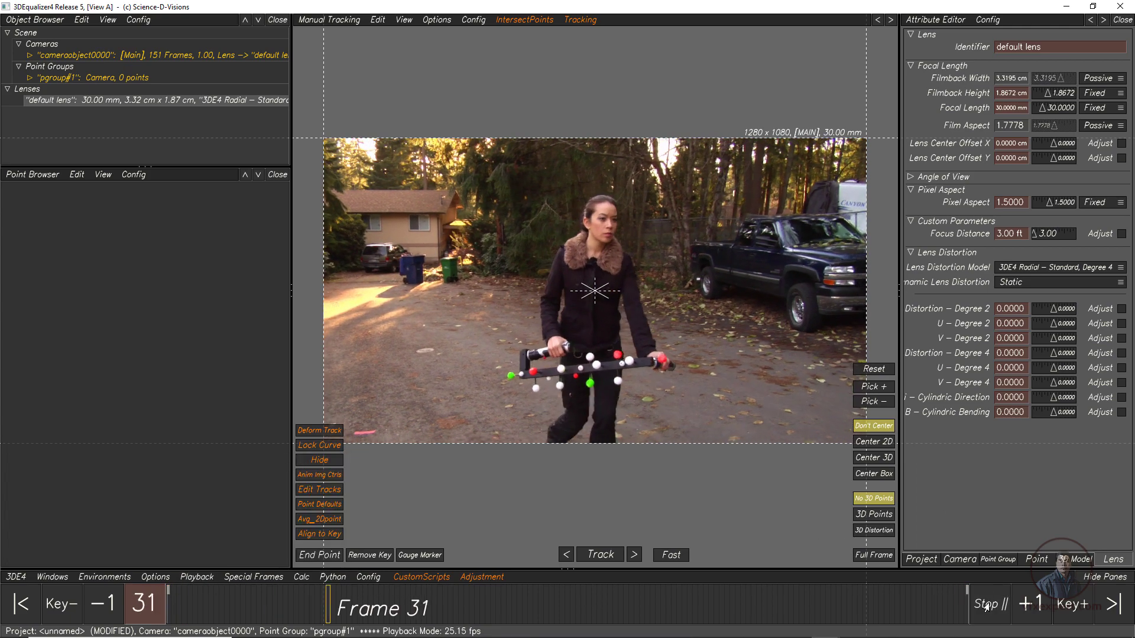
left_click(986, 604)
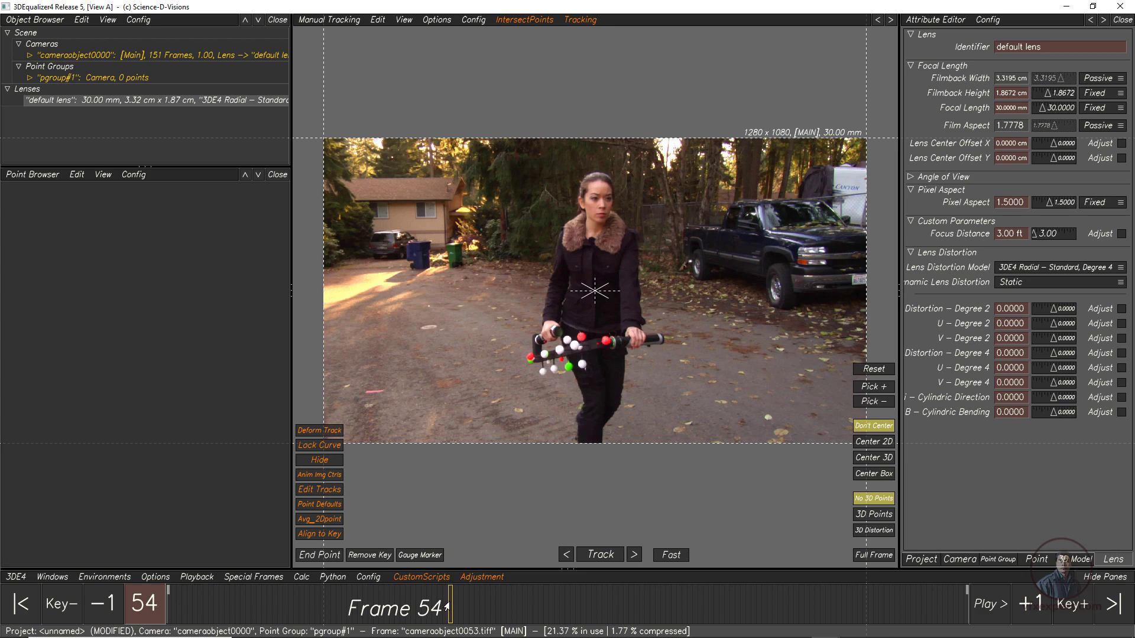
left_click_drag(447, 606, 499, 615)
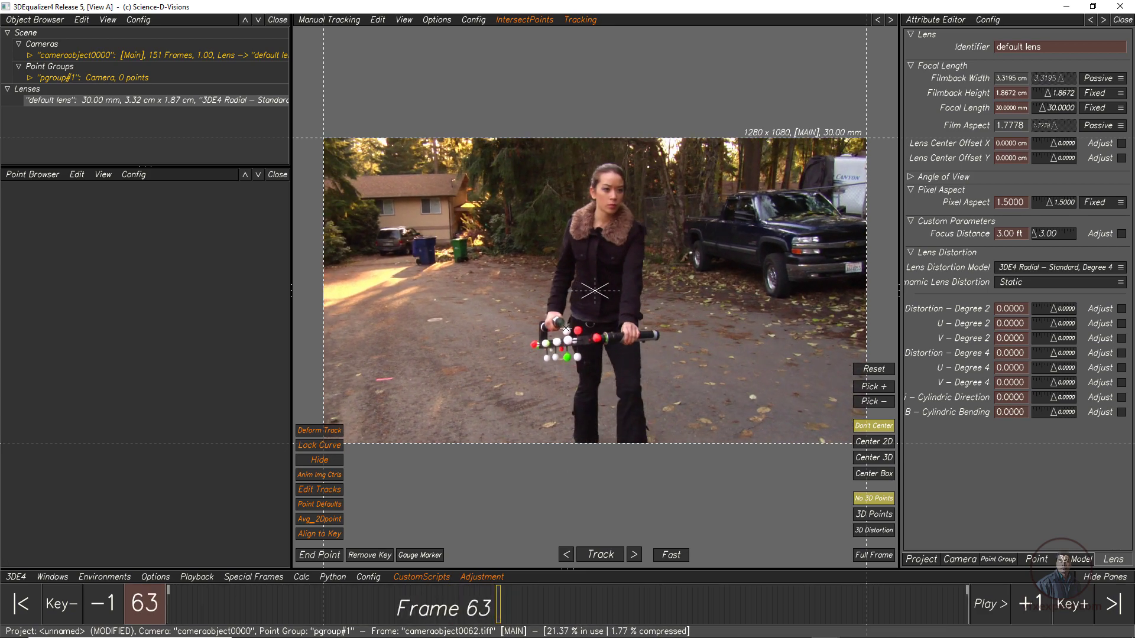
left_click_drag(384, 606, 259, 609)
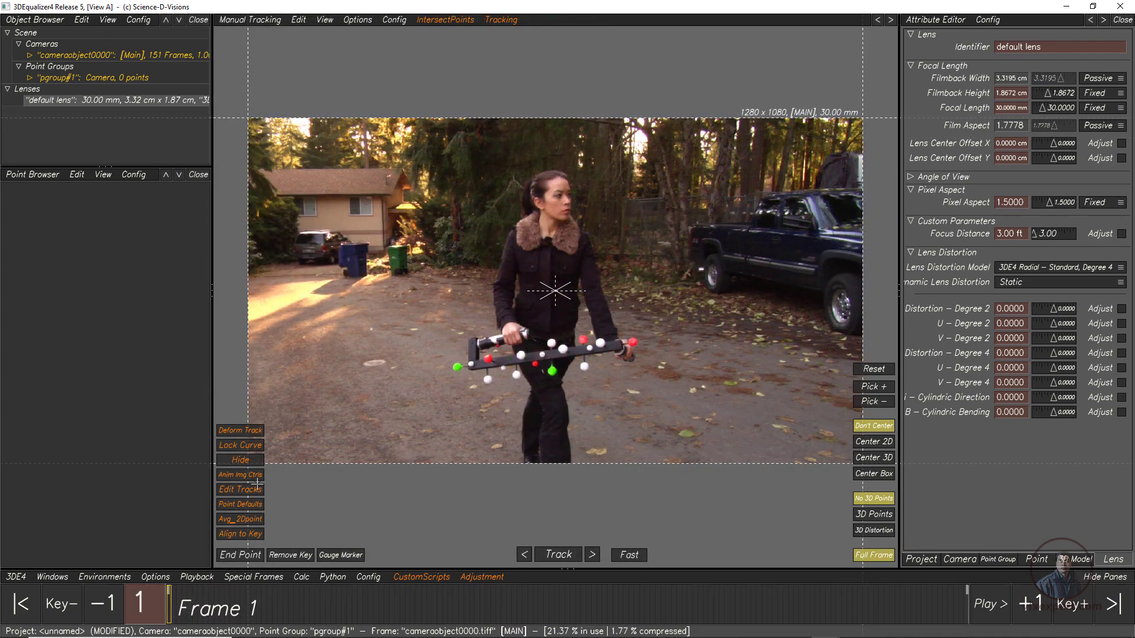
mouse_move(185, 604)
left_mouse_down()
mouse_move(422, 607)
mouse_move(171, 605)
left_mouse_up()
middle_click_drag(472, 408, 497, 376)
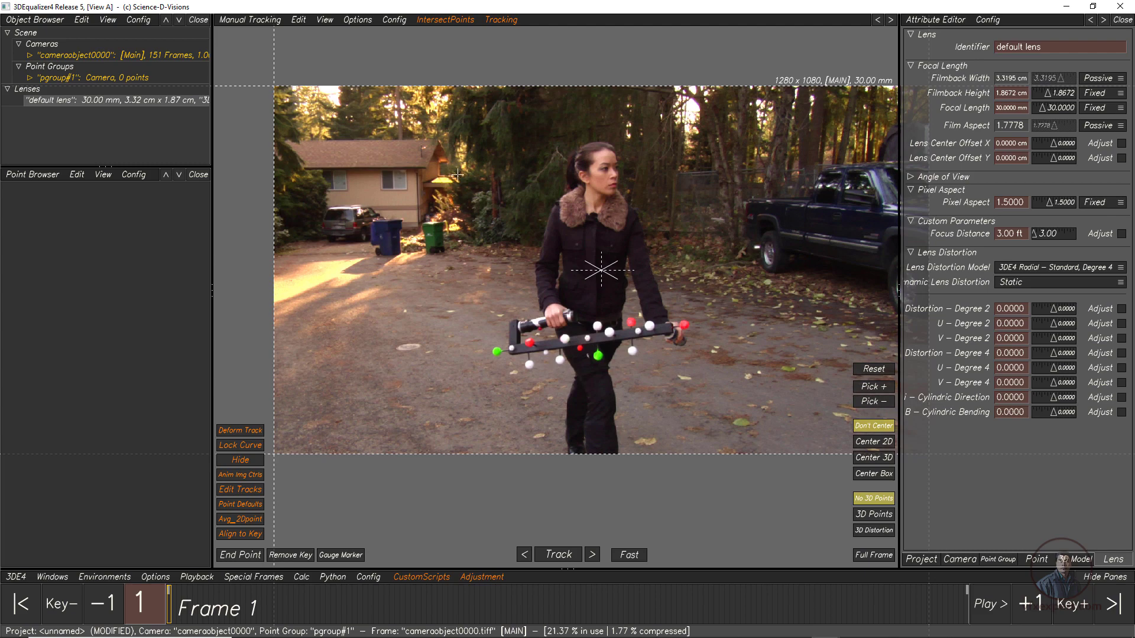
left_click(246, 604)
left_click(37, 612)
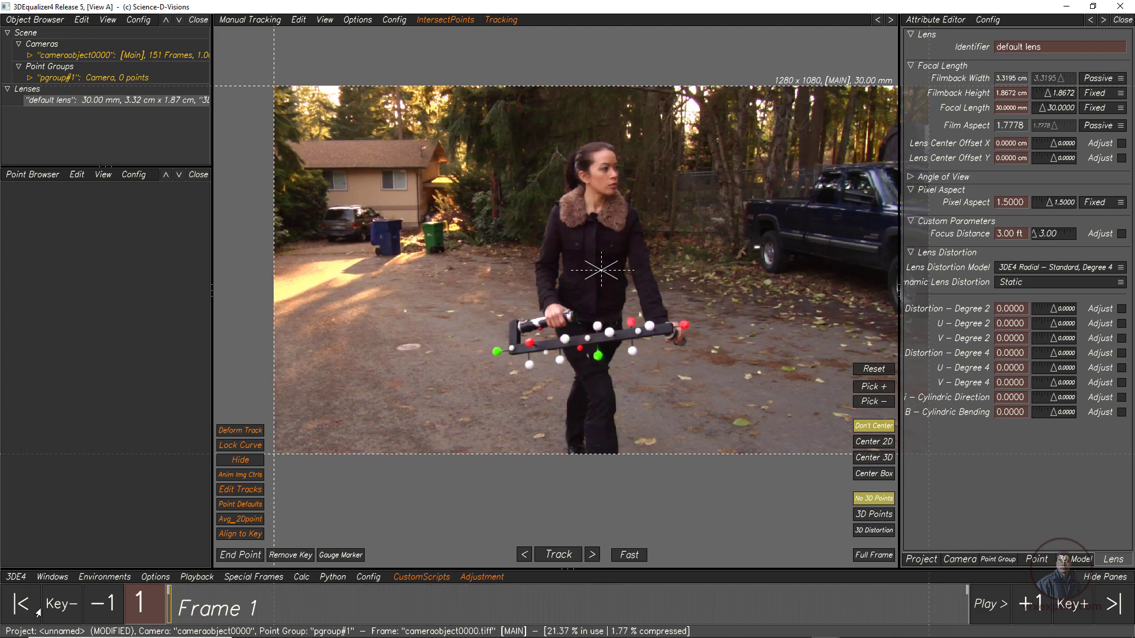
scroll(394, 357, "up", 5)
middle_click_drag(461, 334, 483, 366)
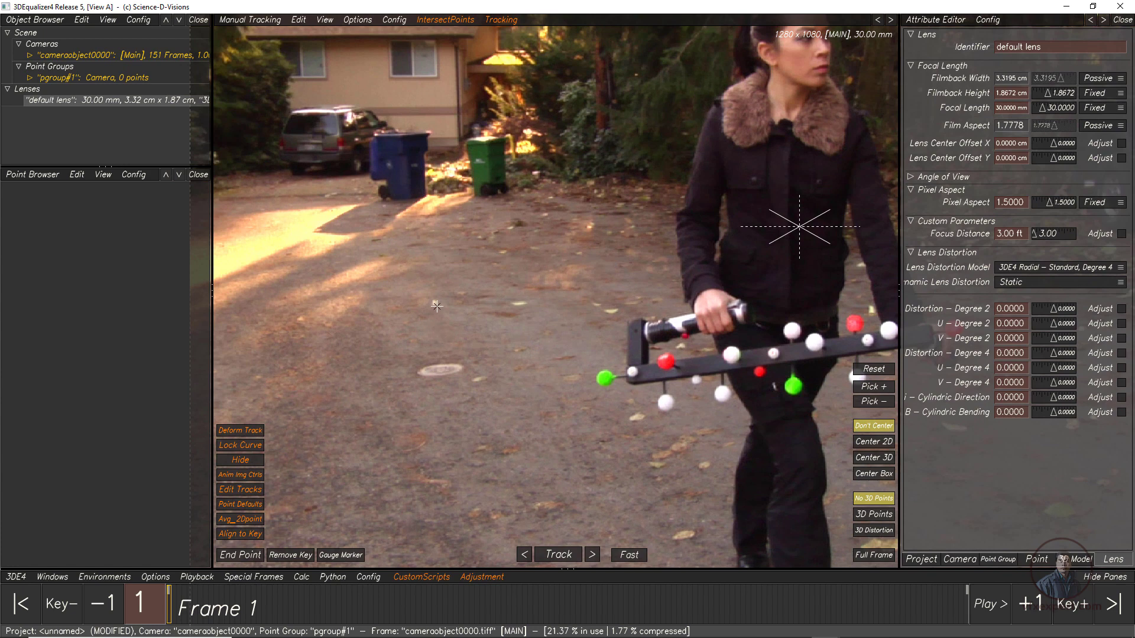
left_click(435, 302, "ctrl")
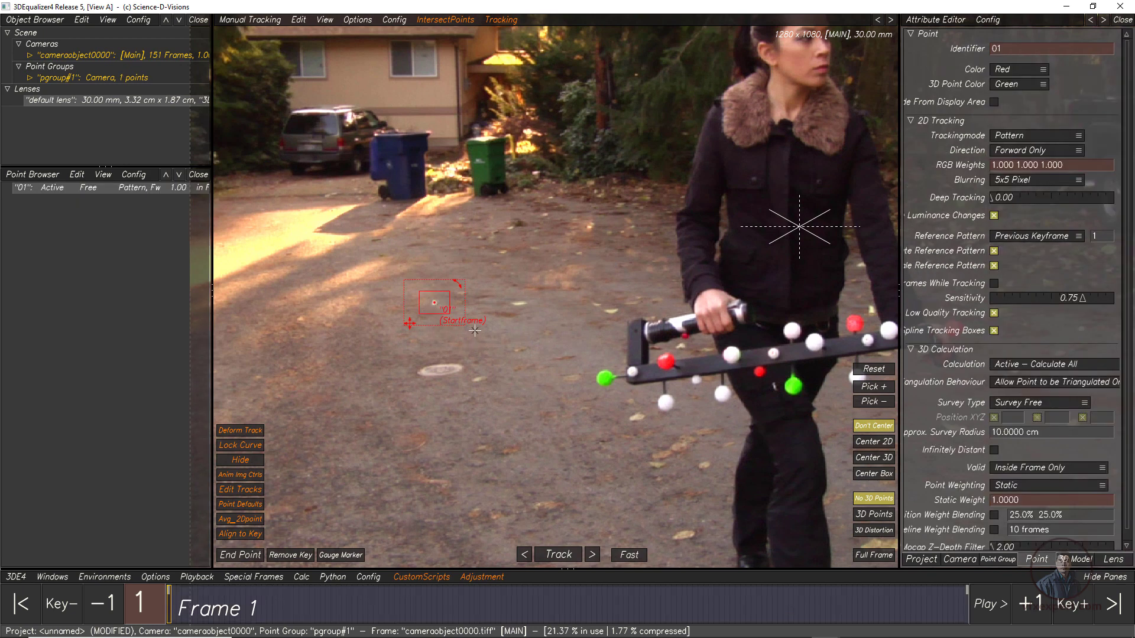
left_click_drag(478, 338, 416, 288)
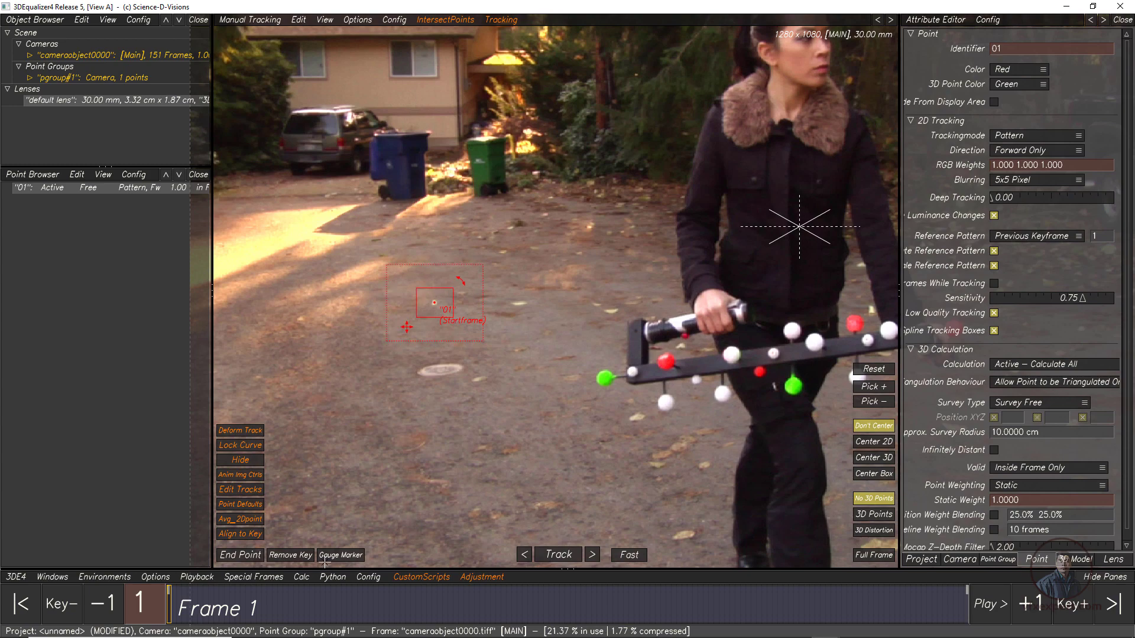
left_click(555, 555)
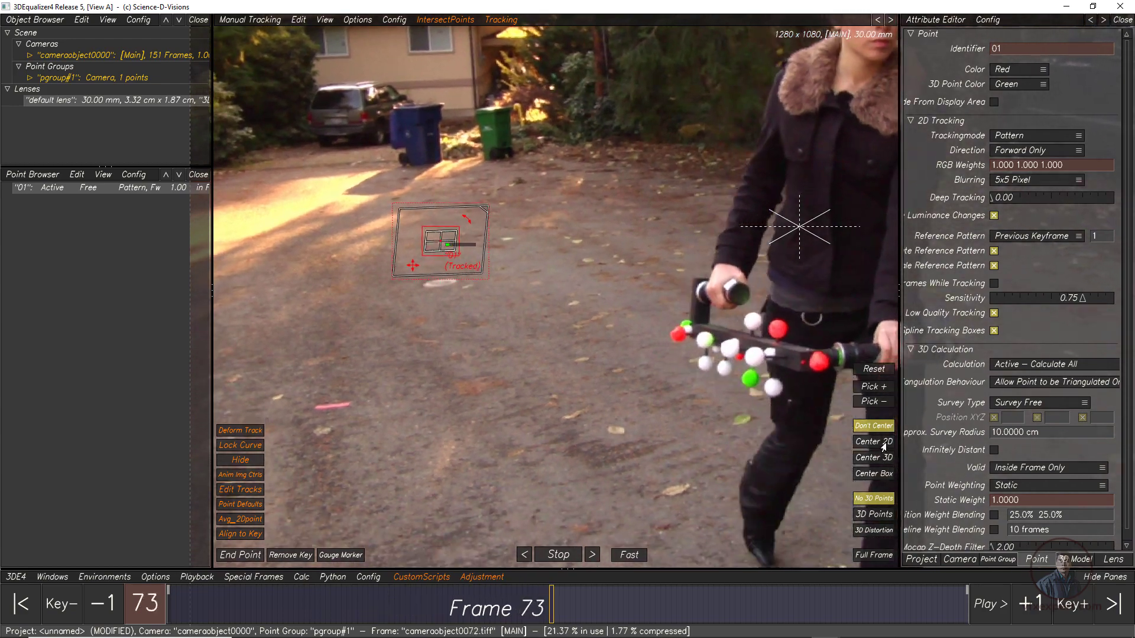
key("c")
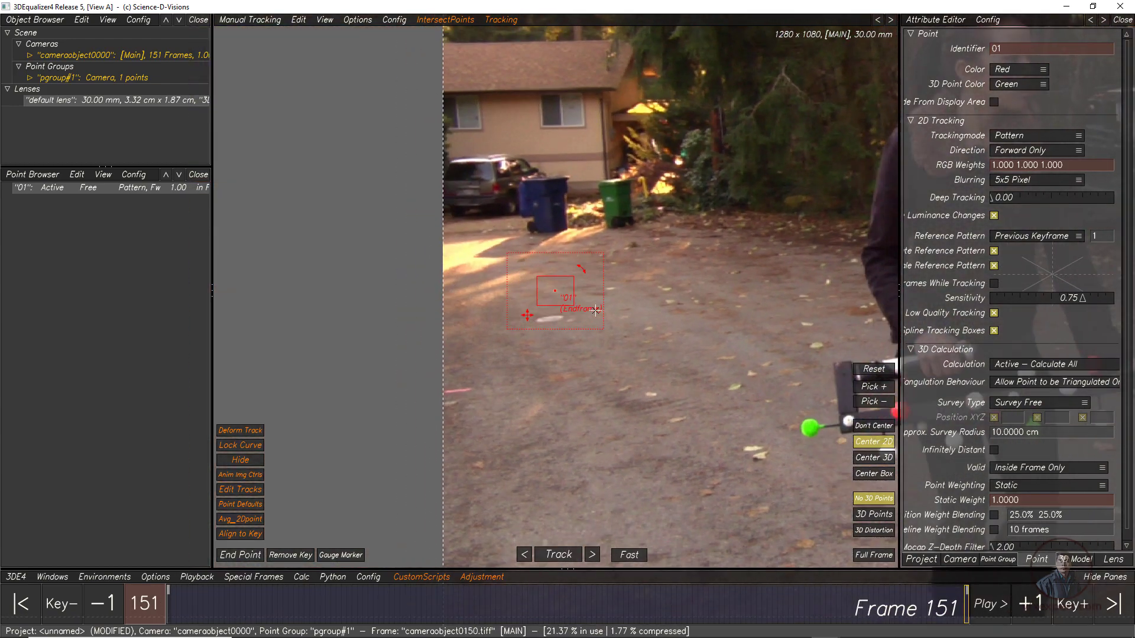
left_click_drag(903, 610, 969, 603)
middle_click_drag(494, 295, 351, 282)
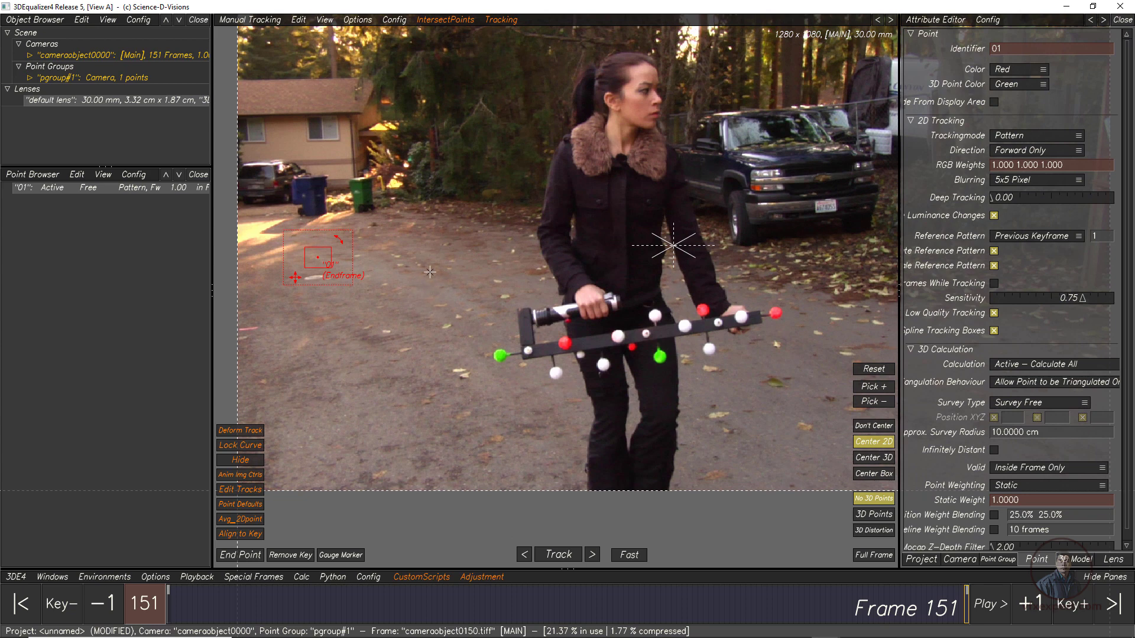
middle_click_drag(337, 243, 367, 271)
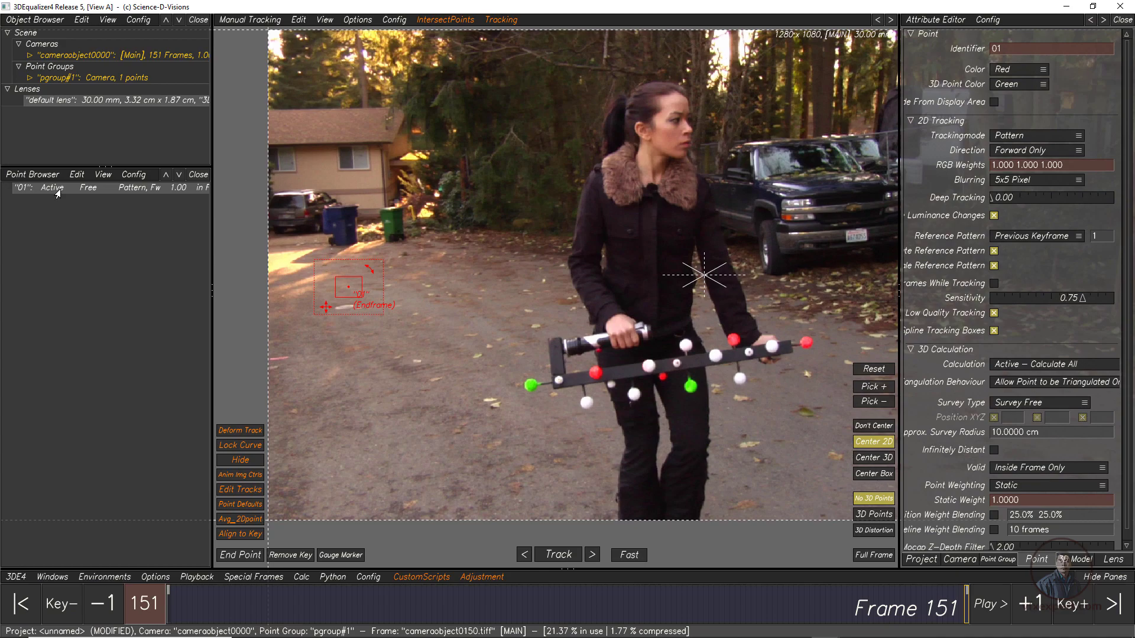
key("Delete")
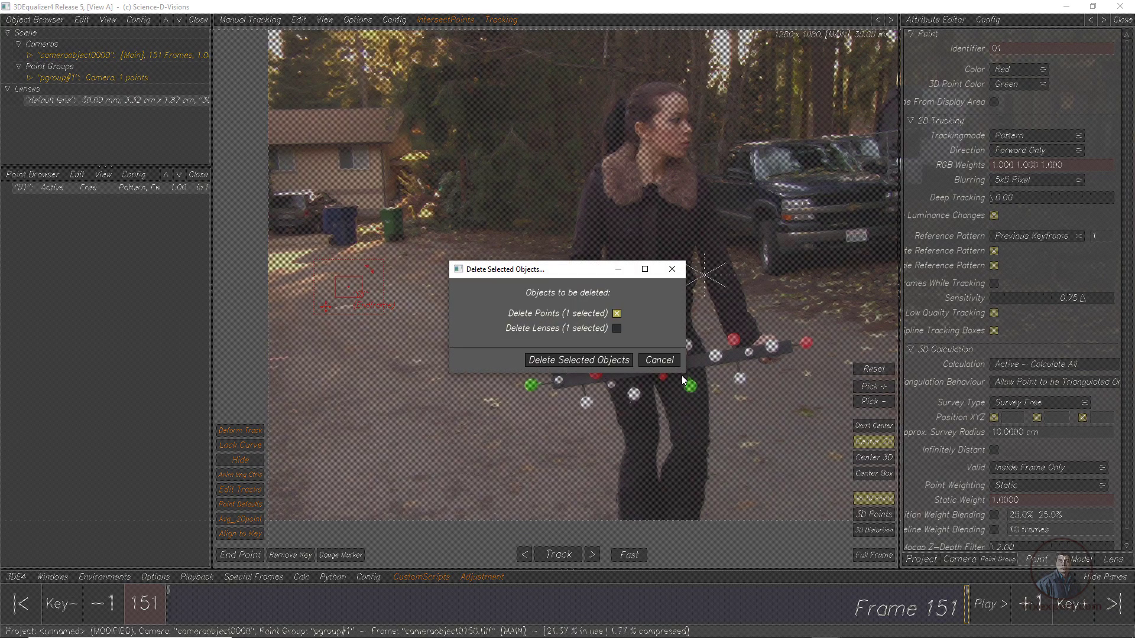
left_click(597, 364)
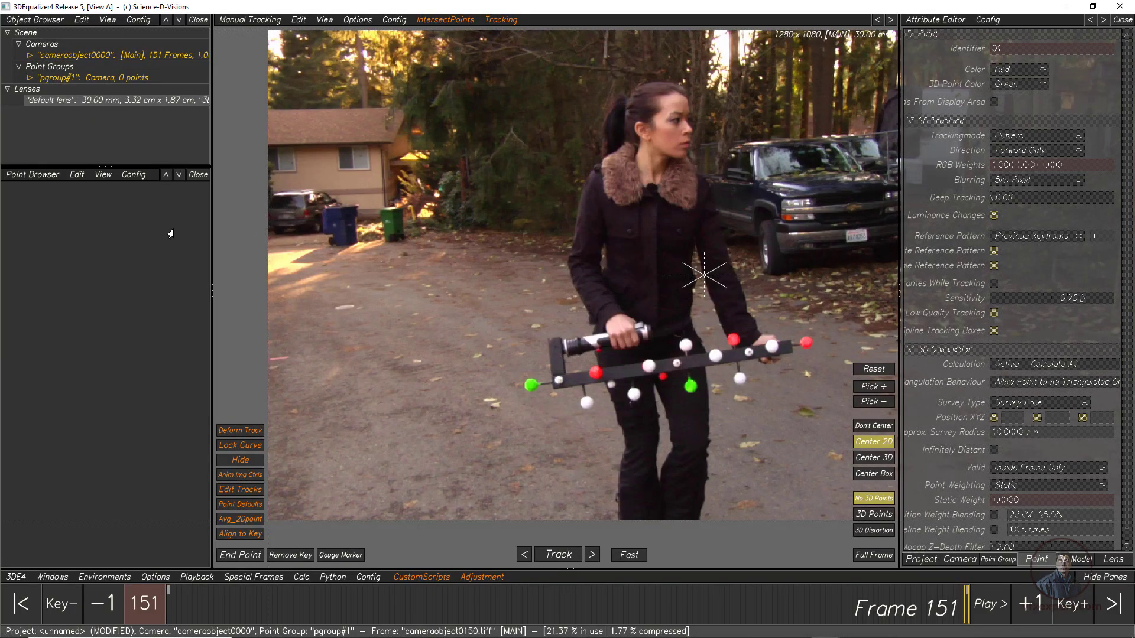
left_click(53, 81)
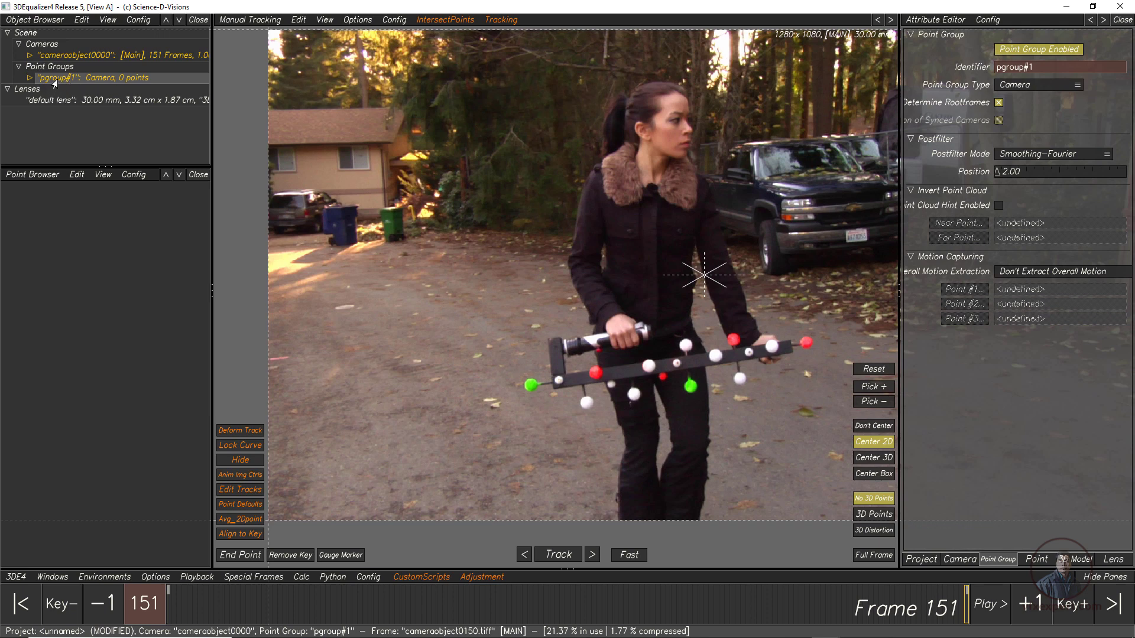
Import the 16 camera tracks from cam_points.txt into pgroup#1 and select point 01.
right_click(54, 83)
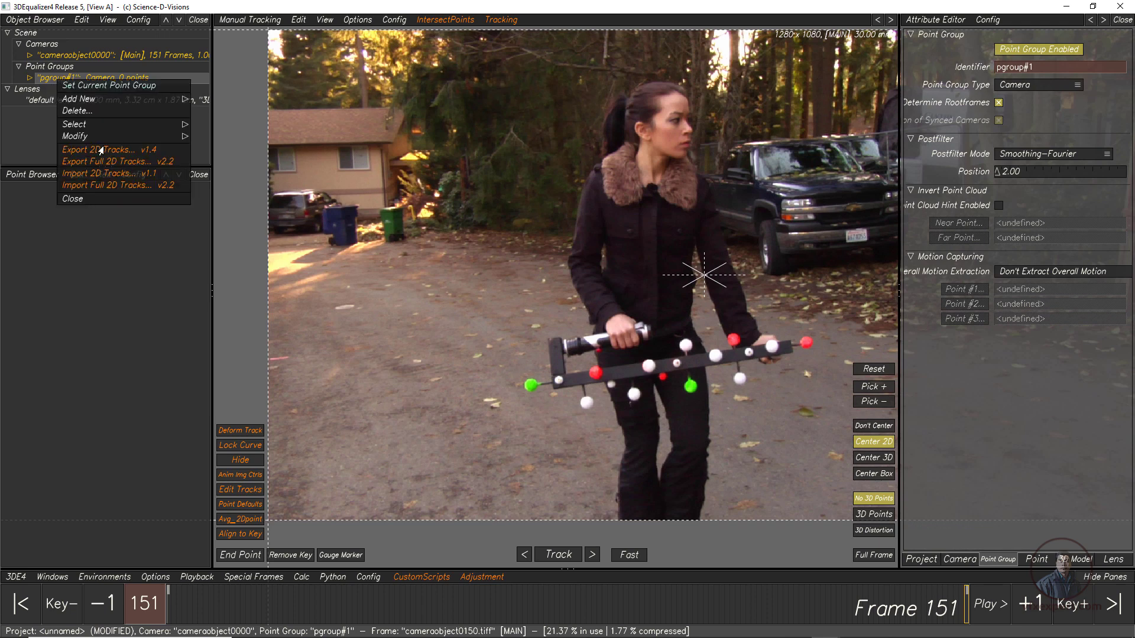
left_click(86, 175)
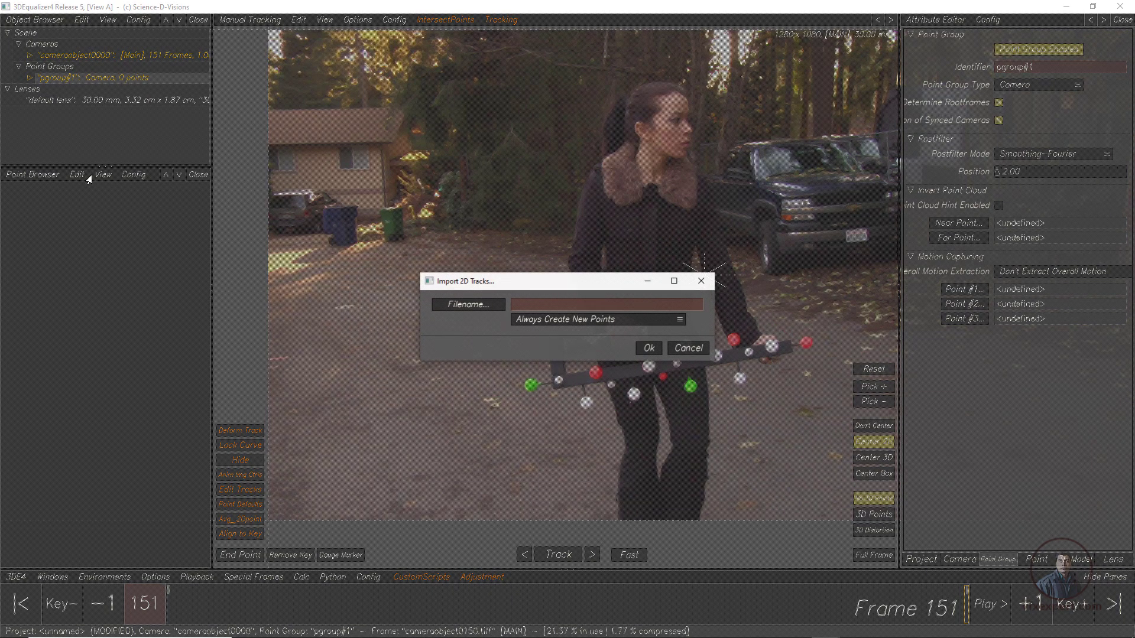
left_click(472, 306)
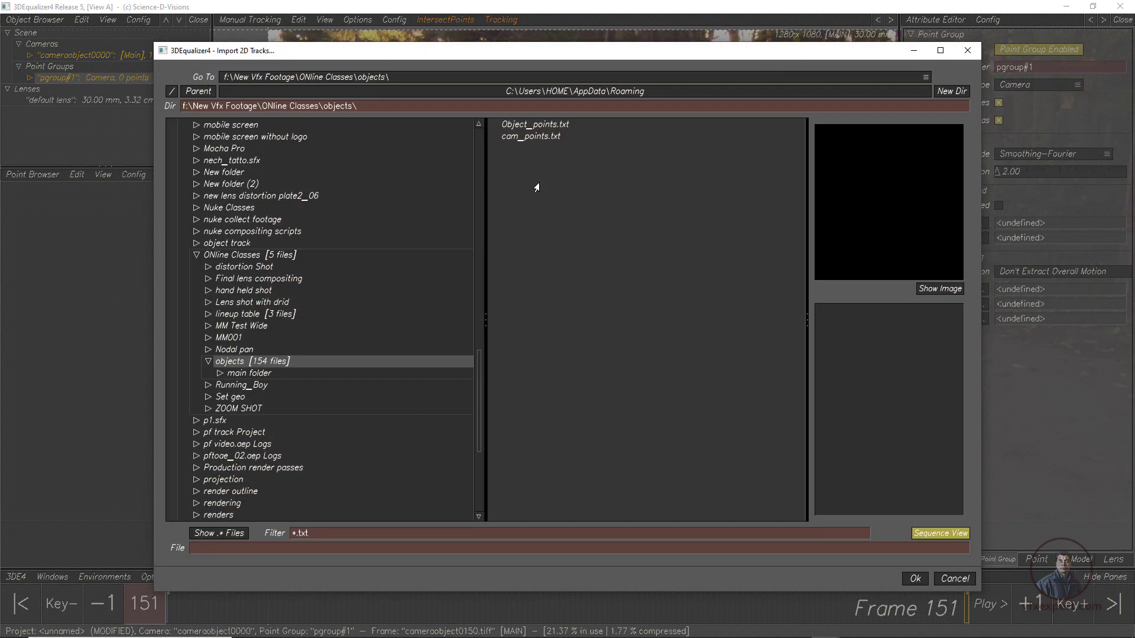
left_click(529, 139)
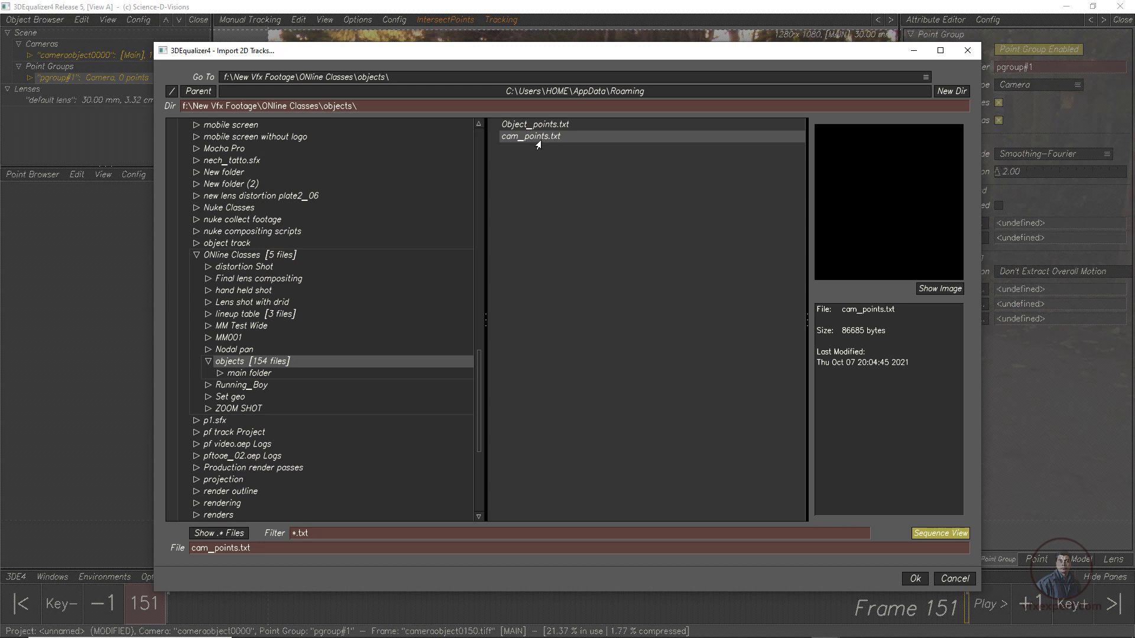
left_click(915, 578)
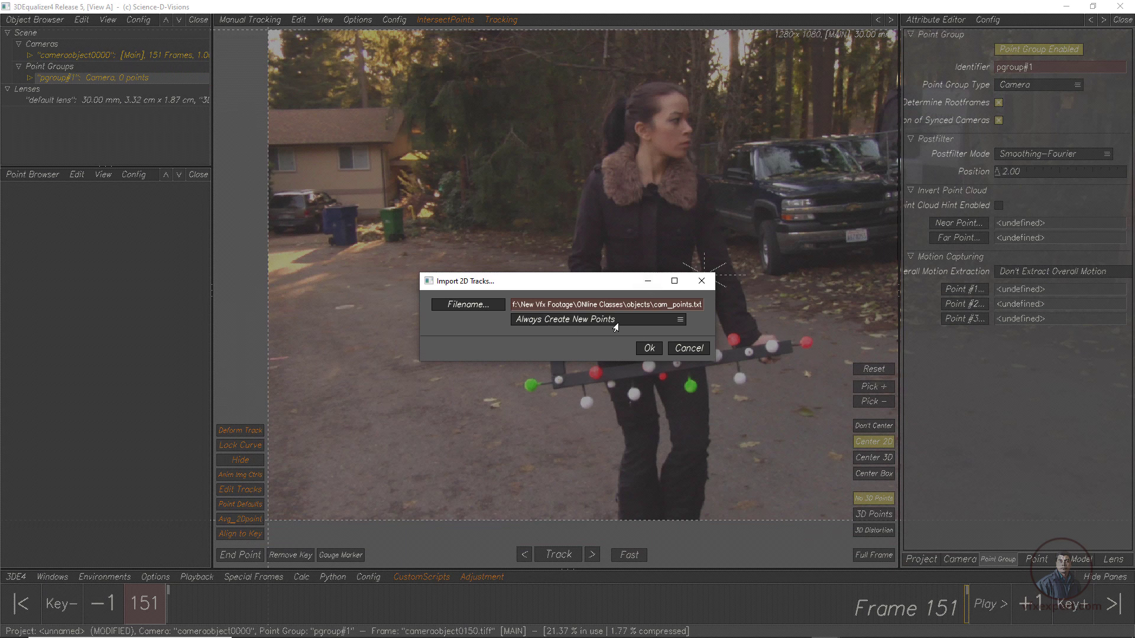
left_click(649, 349)
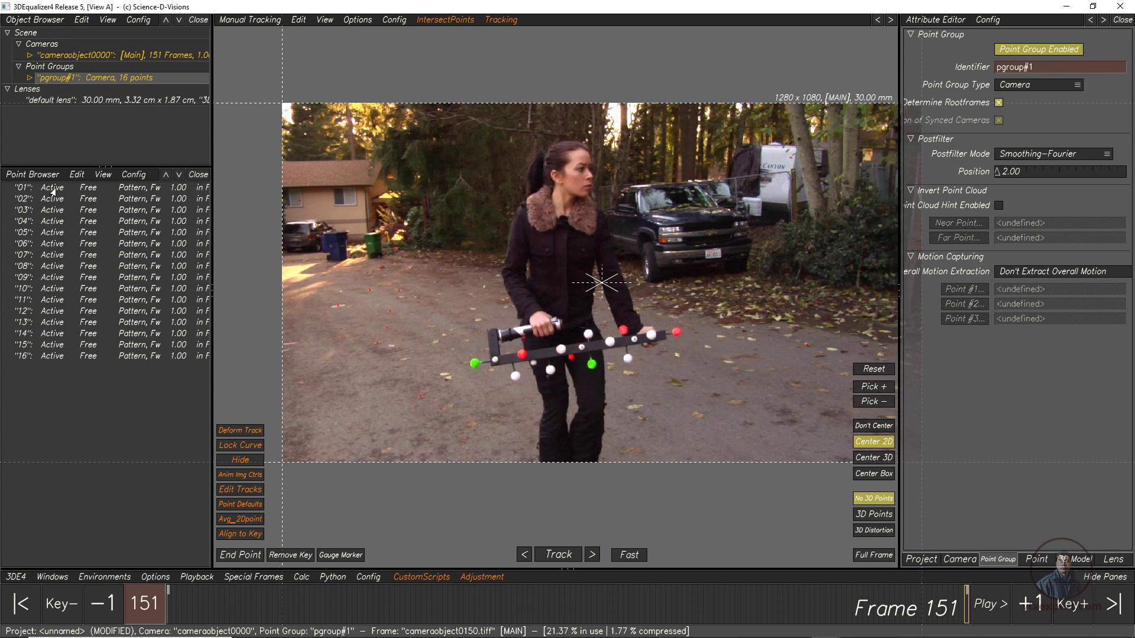
left_click(52, 188)
Select all 16 points and scrub the shot in Full Frame, Don't Center view.
left_click(52, 357, "shift")
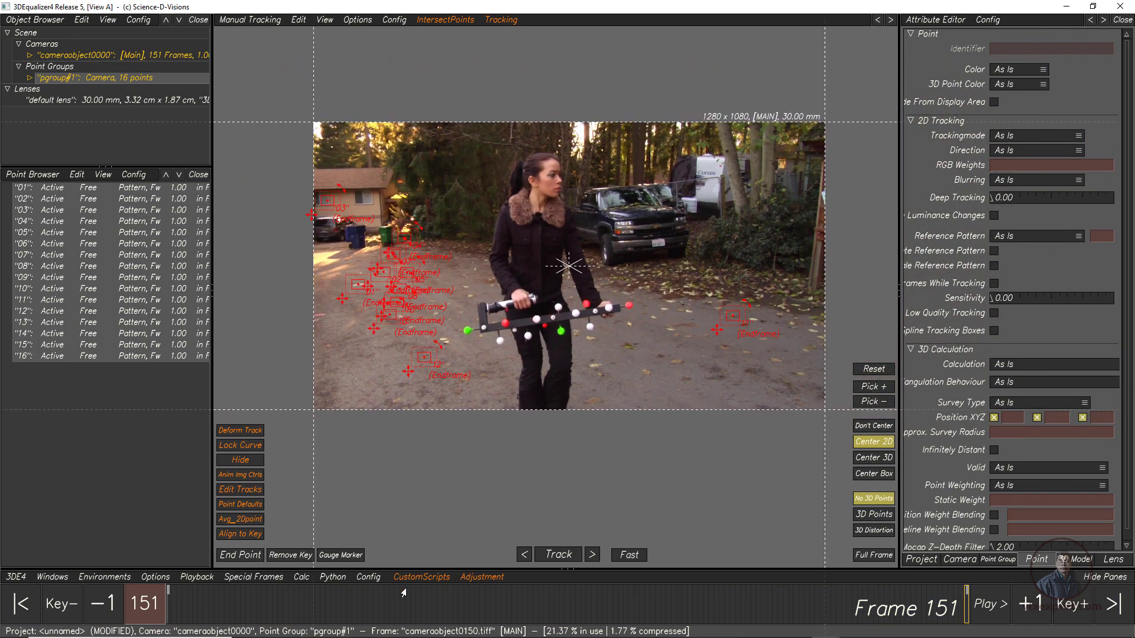
left_click_drag(390, 615, 870, 617)
left_click(873, 555)
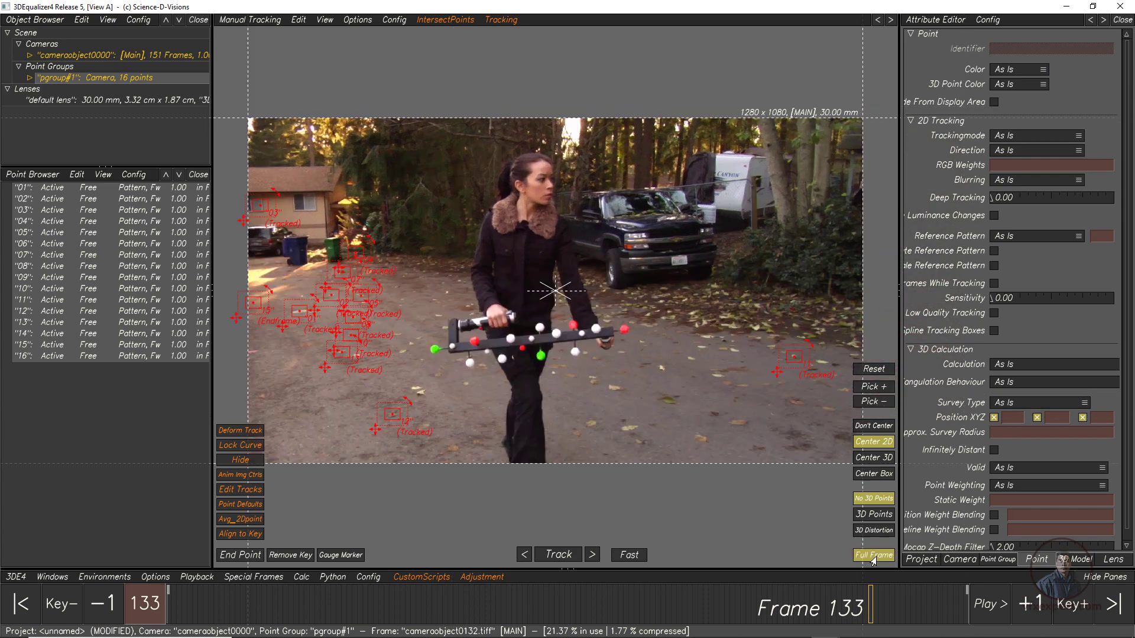
left_click(873, 426)
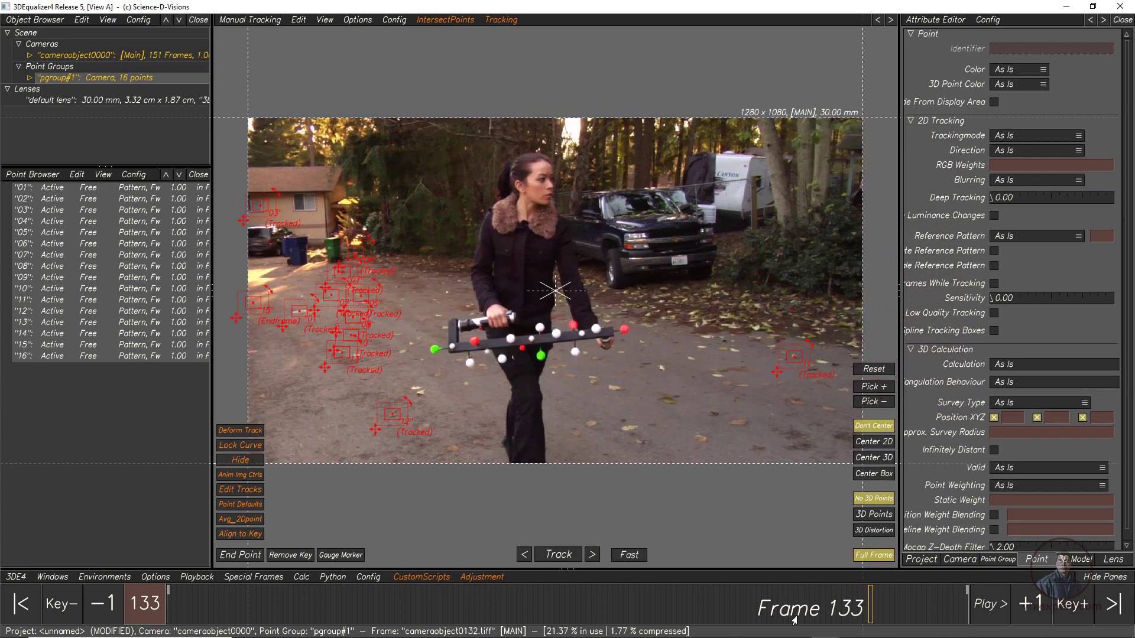
left_click(881, 615)
left_click_drag(893, 615, 381, 608)
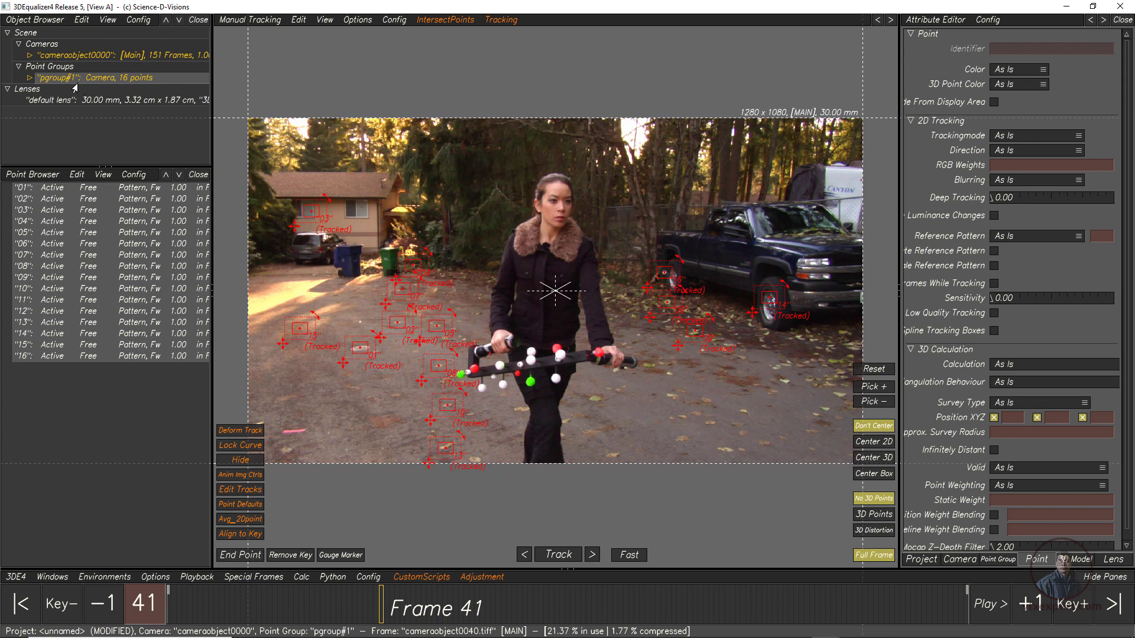
Select pgroup#1 and highlight its Identifier on the Point Group attributes page.
left_click(98, 83)
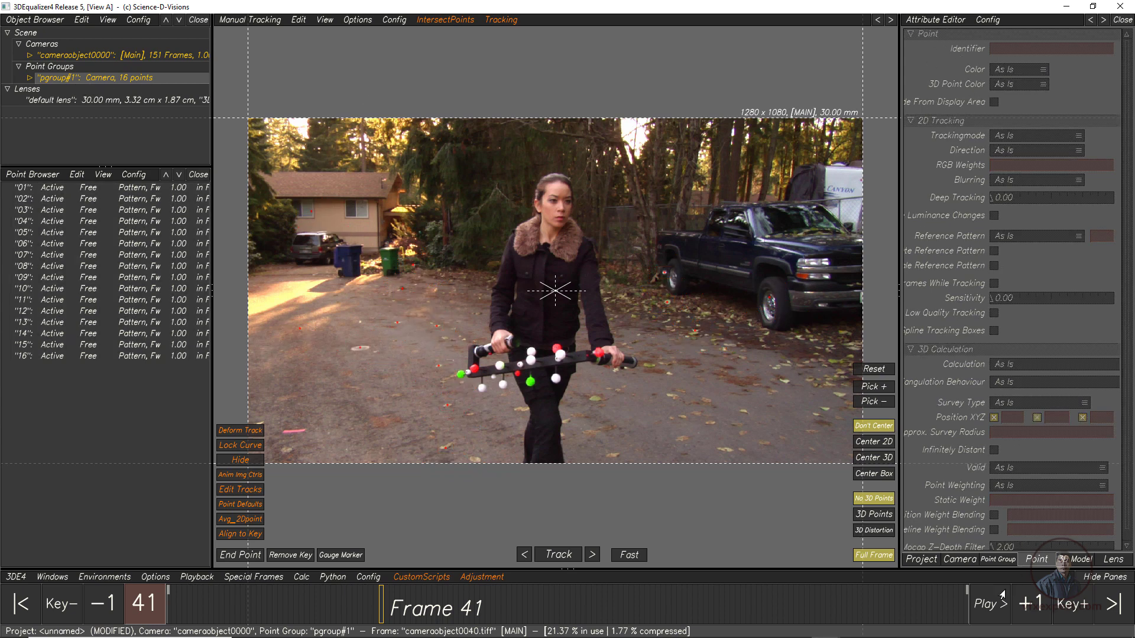
left_click(998, 559)
double_click(1016, 67)
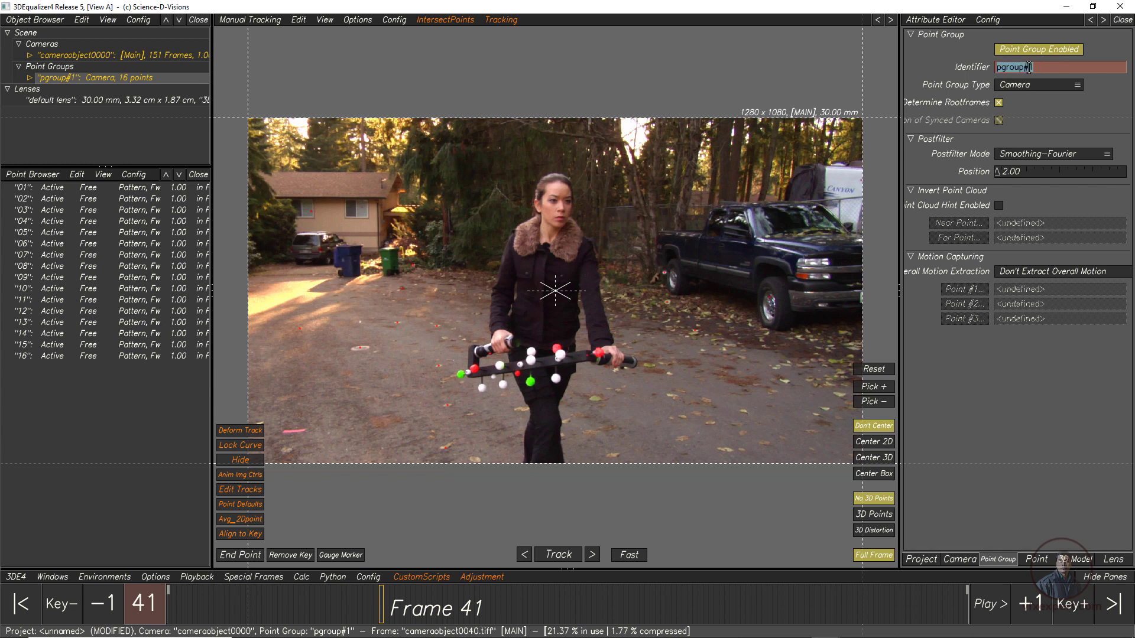
Rename the point group to 'camera' and return to frame 1.
type("camera")
key("Return")
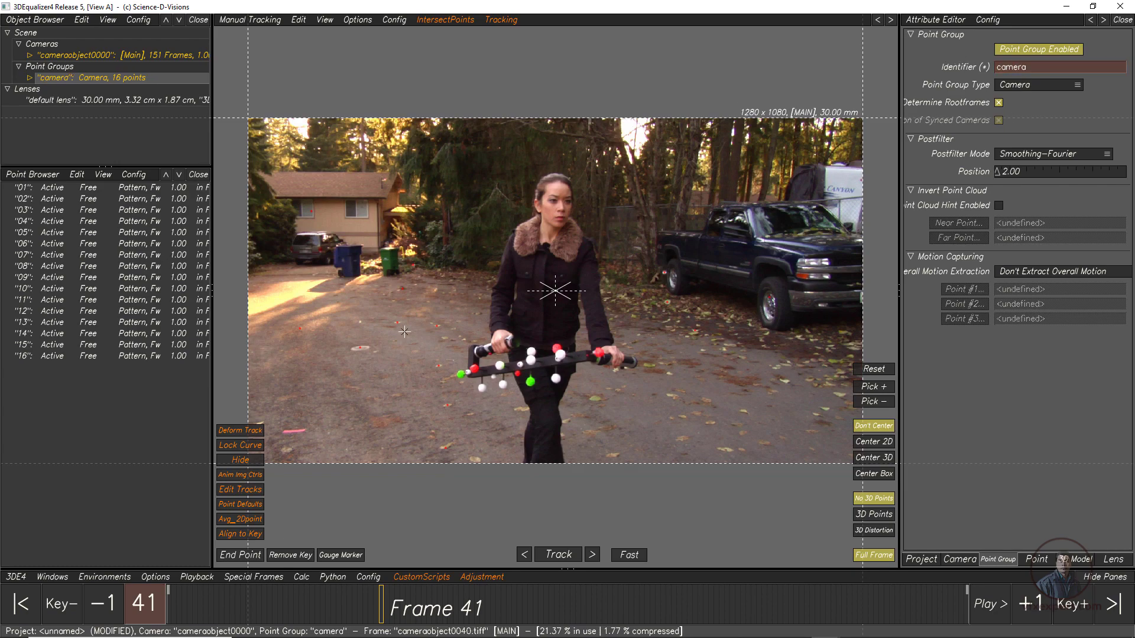
key("Right")
mouse_move(413, 594)
left_mouse_down()
mouse_move(819, 597)
mouse_move(172, 628)
left_mouse_up()
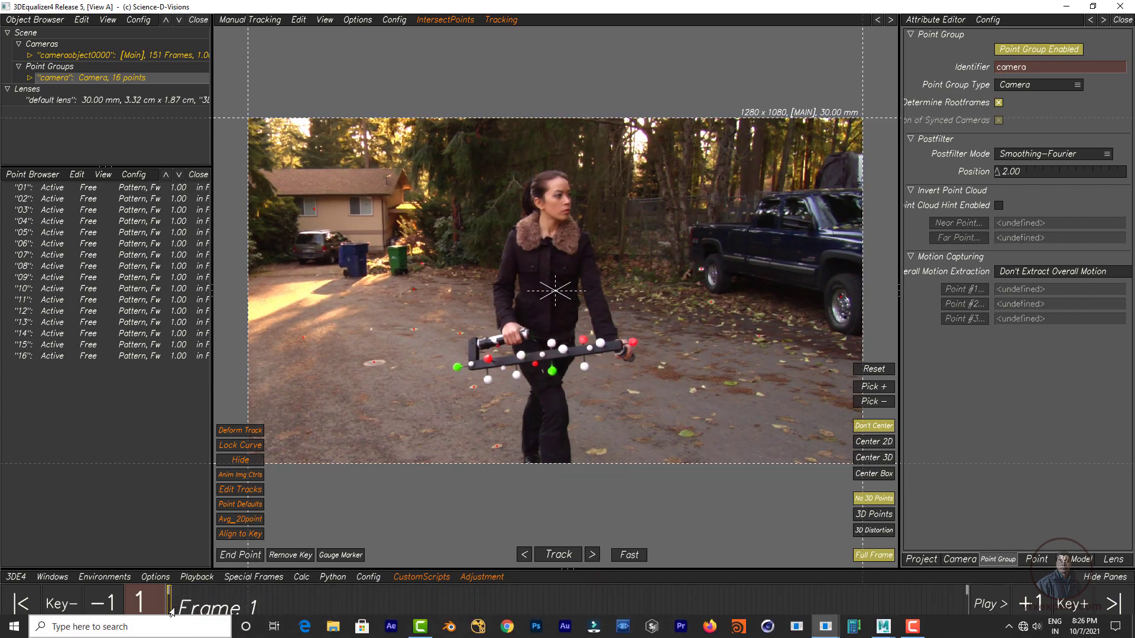
left_click(301, 578)
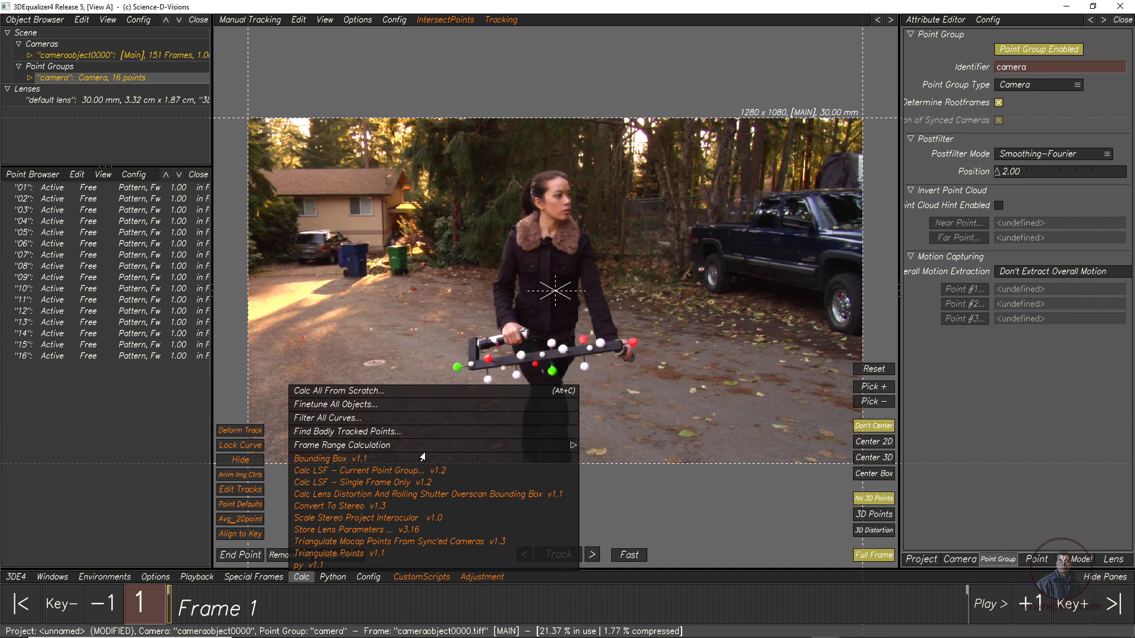
Run Calc All From Scratch on the camera group and keep the result.
left_click(1108, 564)
left_click(1112, 561)
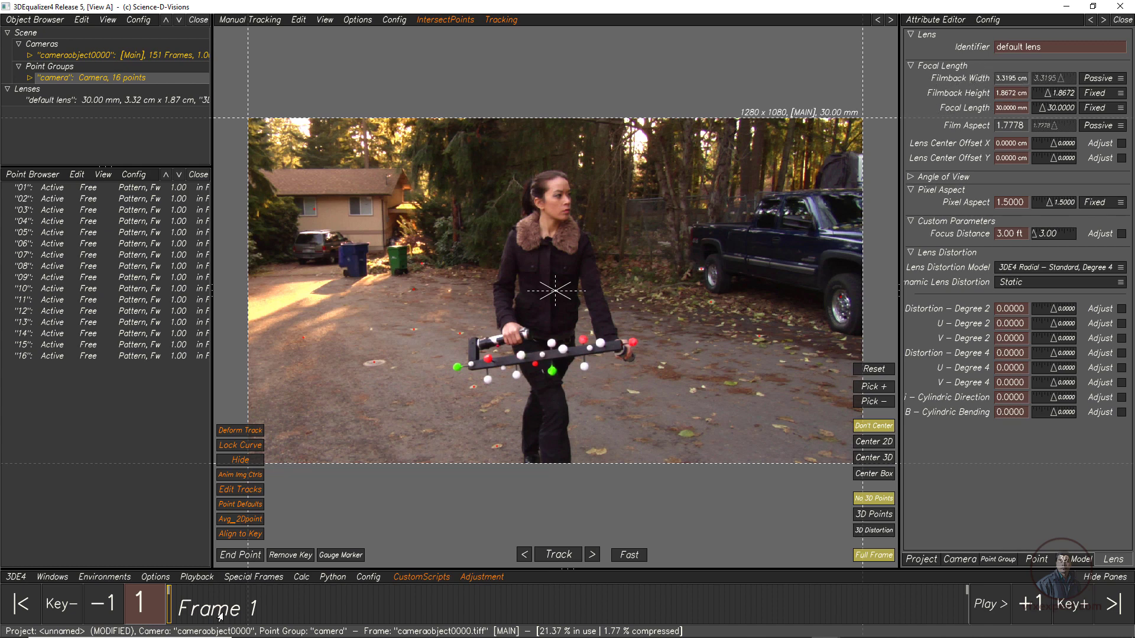
left_click(298, 579)
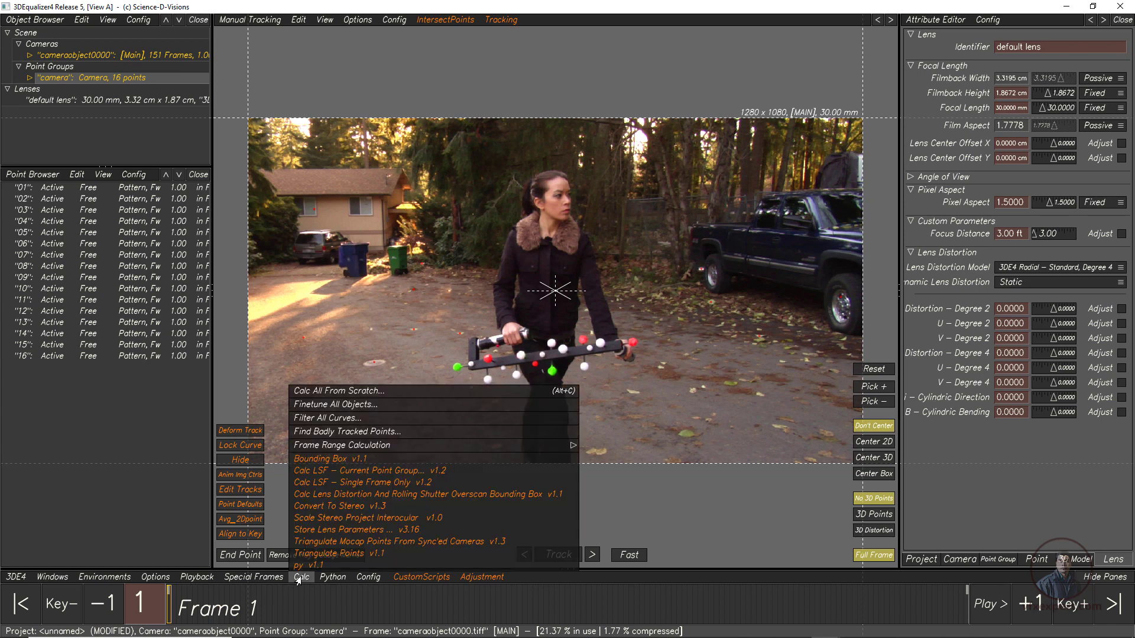
left_click(309, 393)
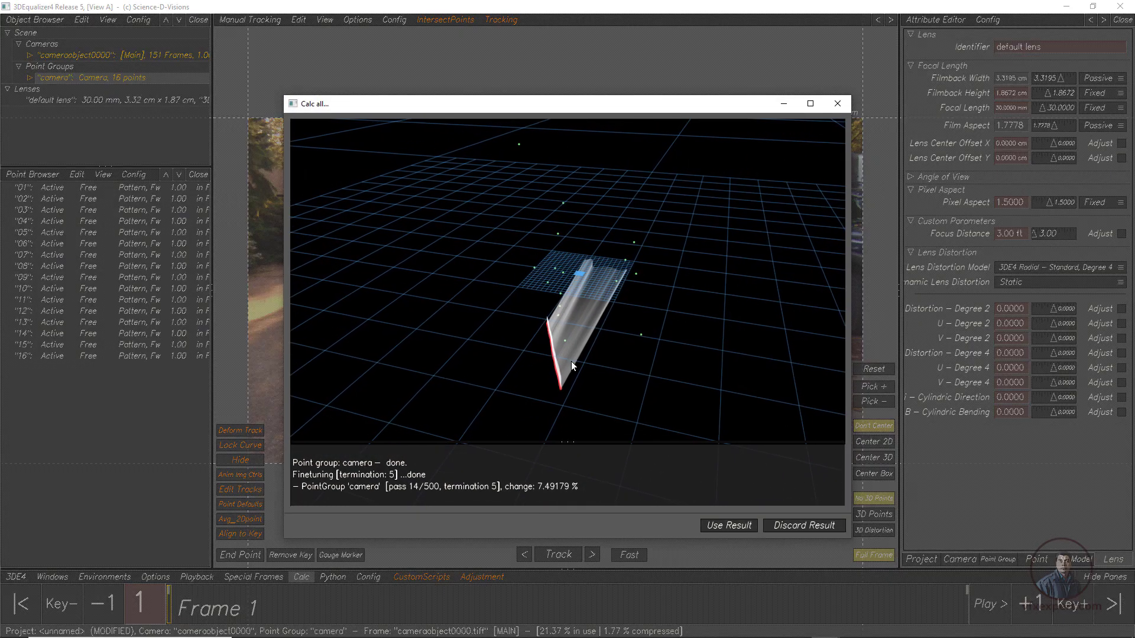
left_click_drag(612, 400, 541, 325)
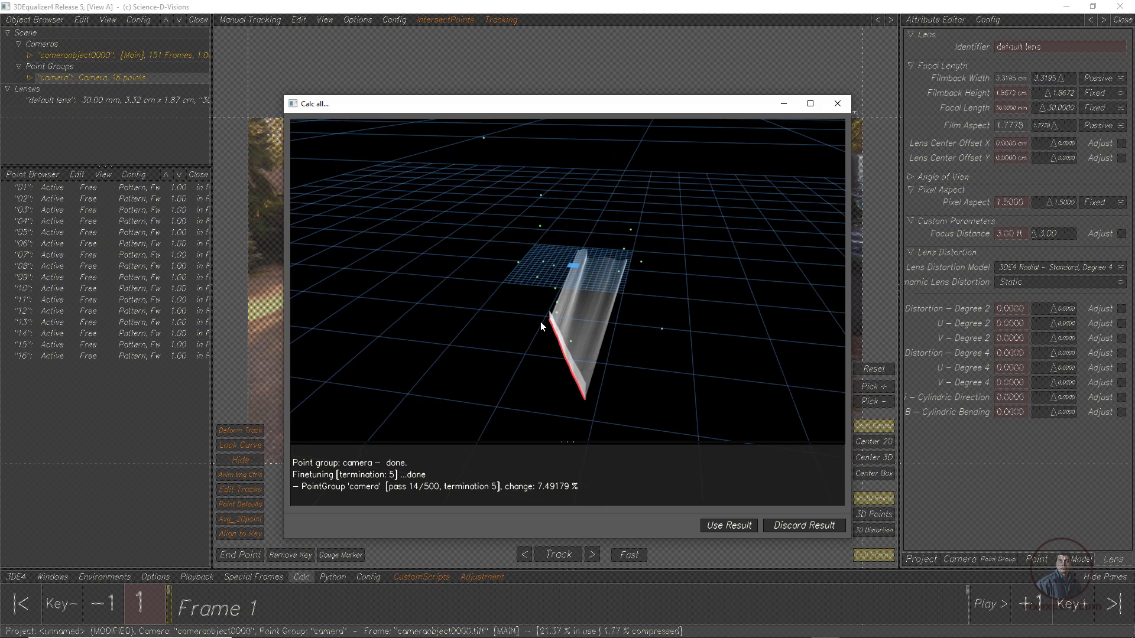
left_click(733, 528)
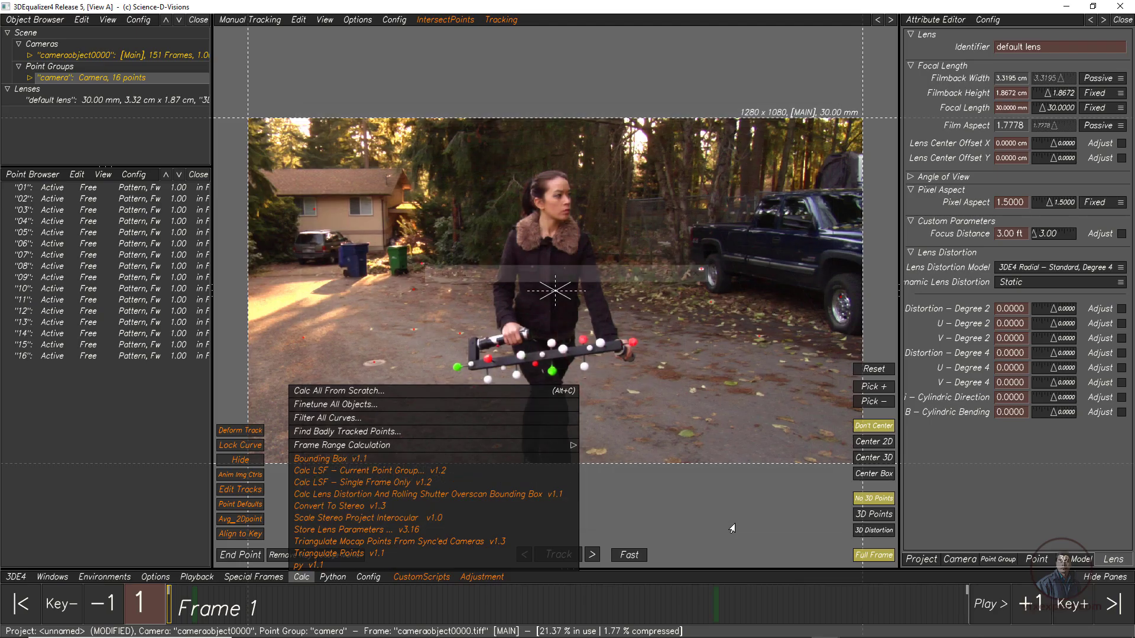
left_click(302, 580)
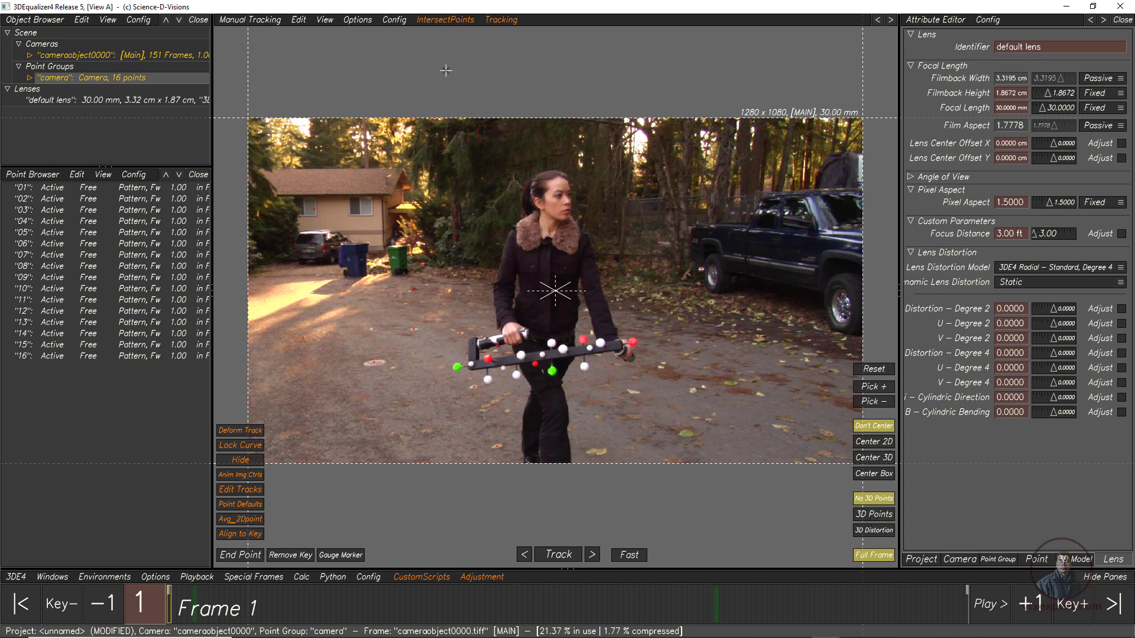
Overlay the solved 3D points on the footage and scrub the shot to check them.
left_click(874, 515)
scroll(270, 256, "up", 2)
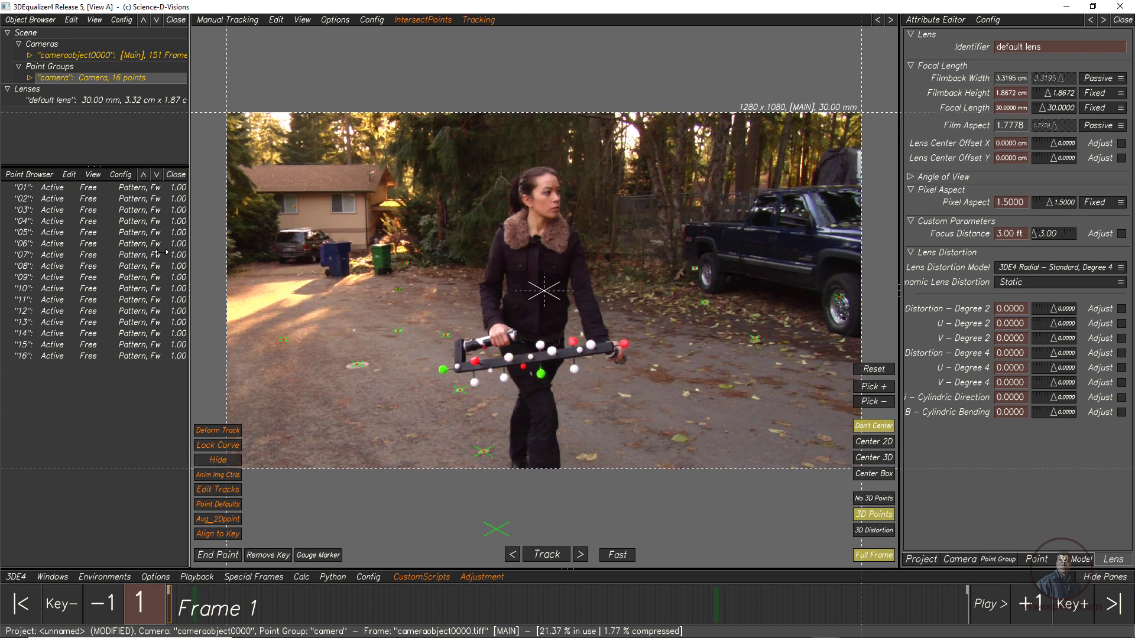
left_click_drag(213, 296, 162, 296)
scroll(532, 331, "up", 3)
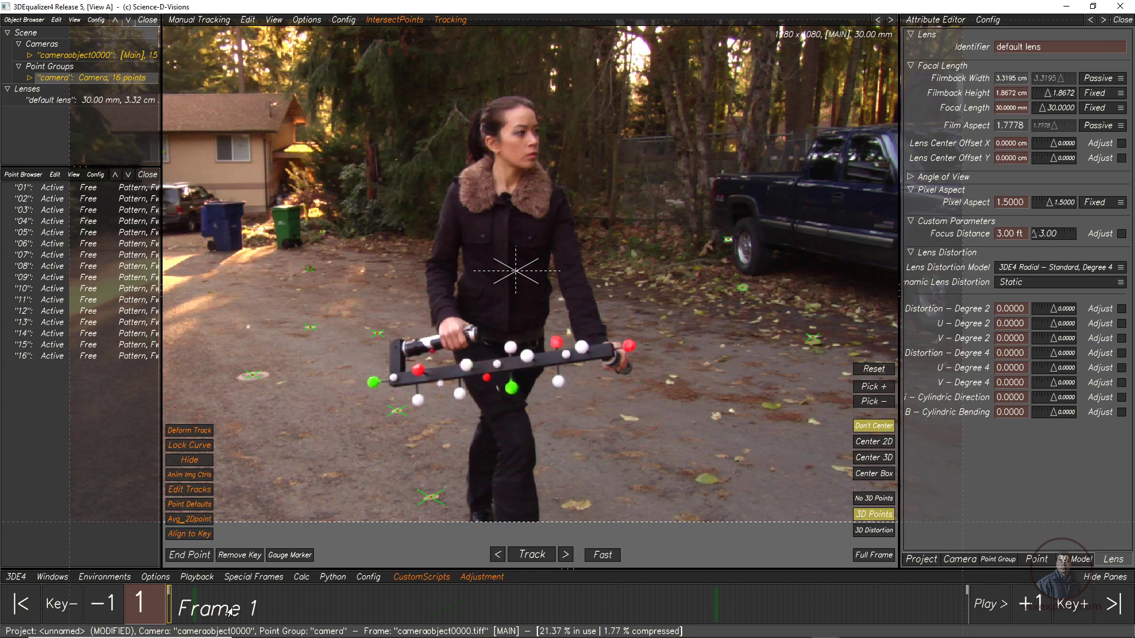
left_click_drag(231, 611, 168, 629)
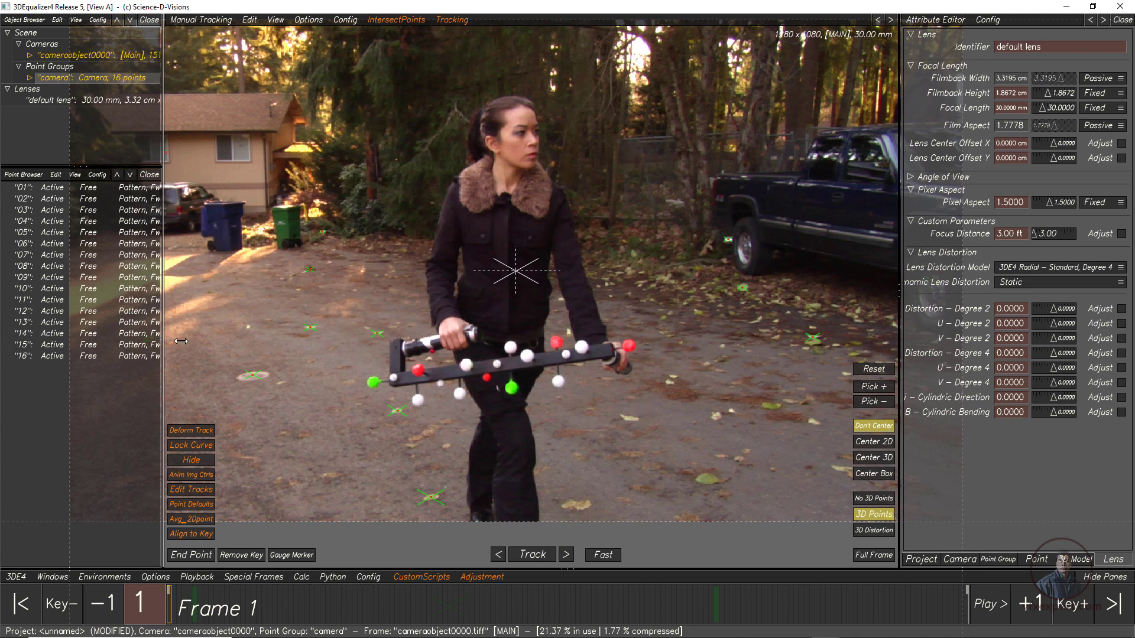
left_click_drag(162, 337, 216, 338)
Review the solve's graph in the Deviation Browser, then close it.
left_click(52, 579)
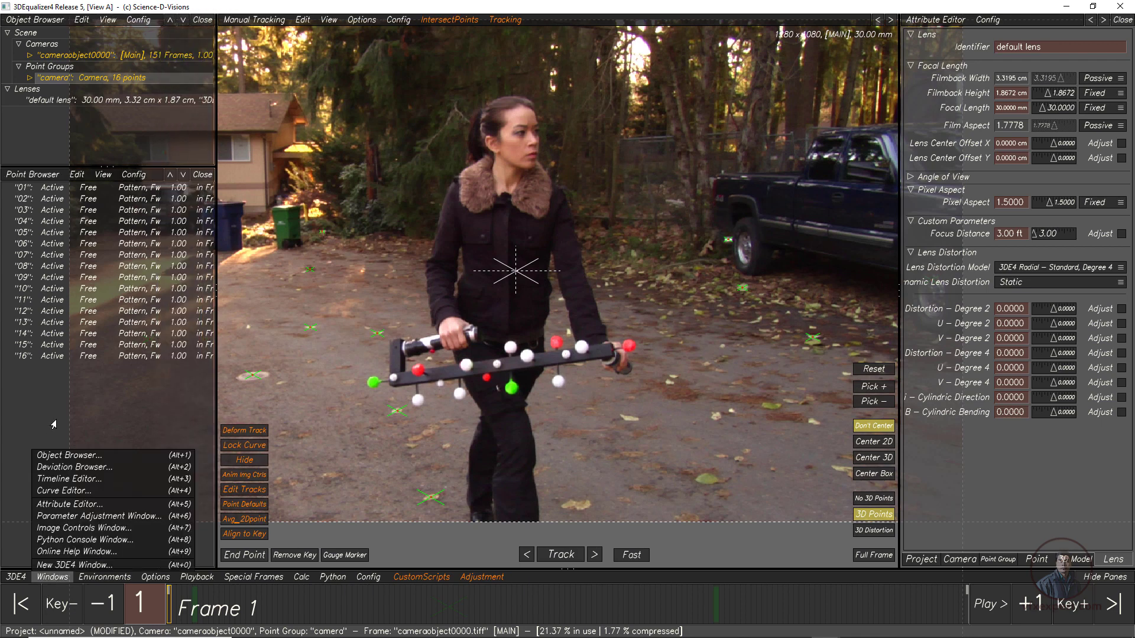
left_click(74, 467)
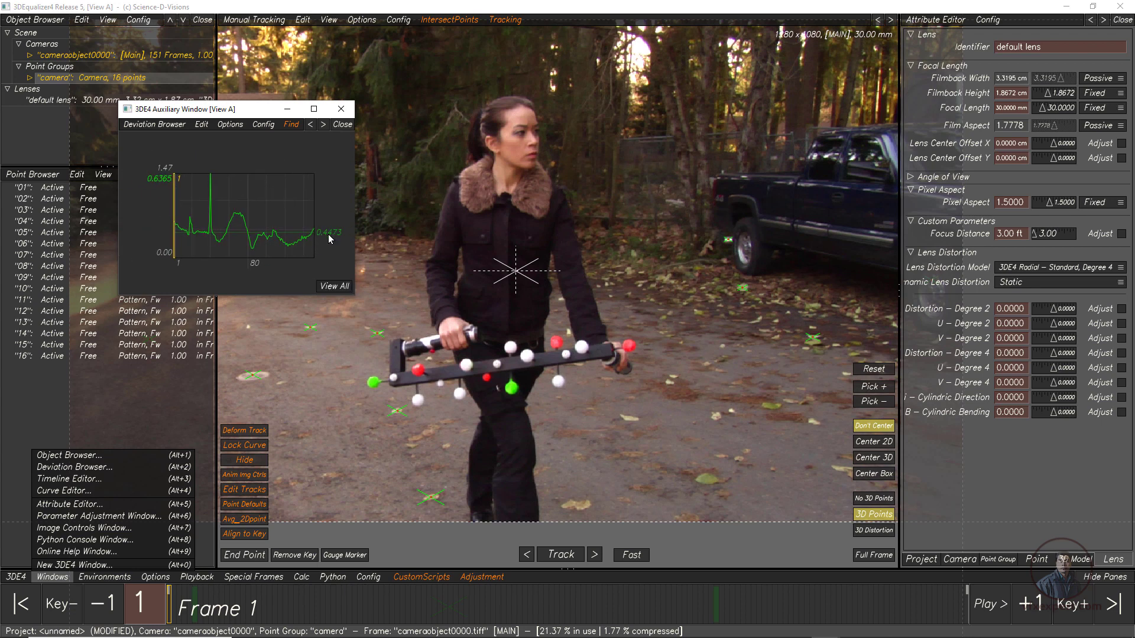
left_click(349, 116)
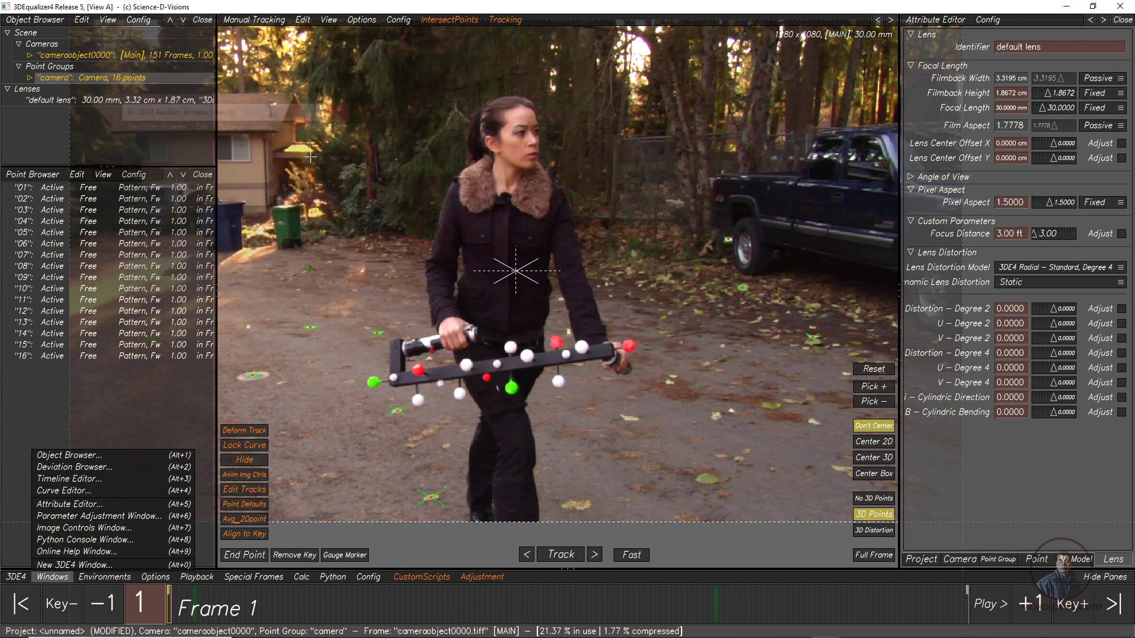
left_click(57, 578)
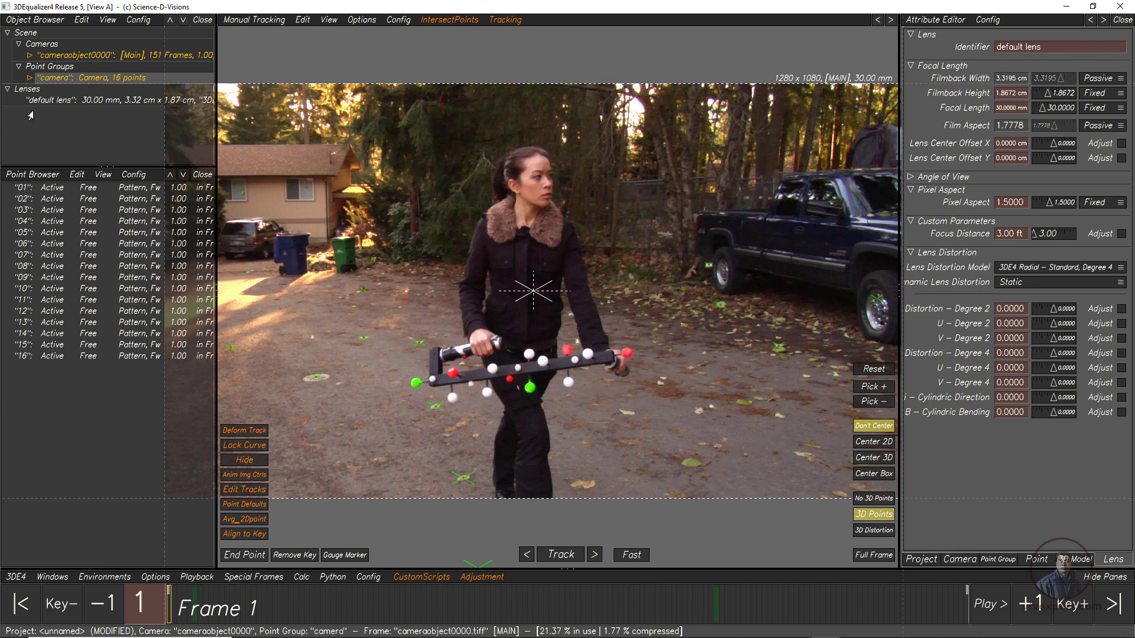
Mark focal length and degree-2 distortion as Adjust, then show the Parameter Adjustment window.
left_click(61, 101)
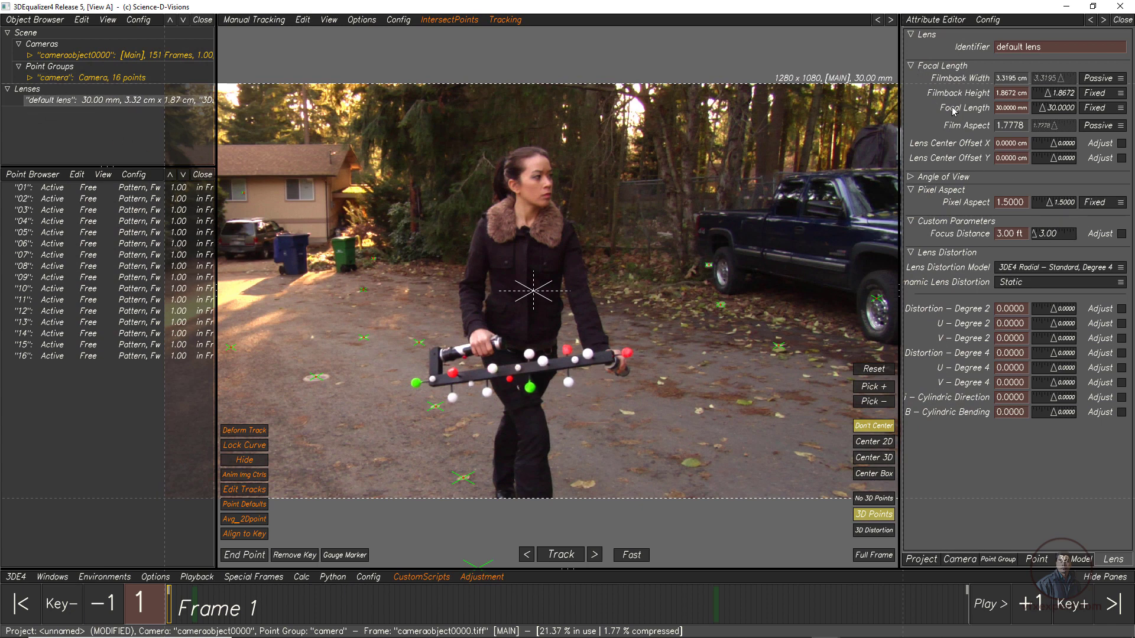
left_click(1119, 109)
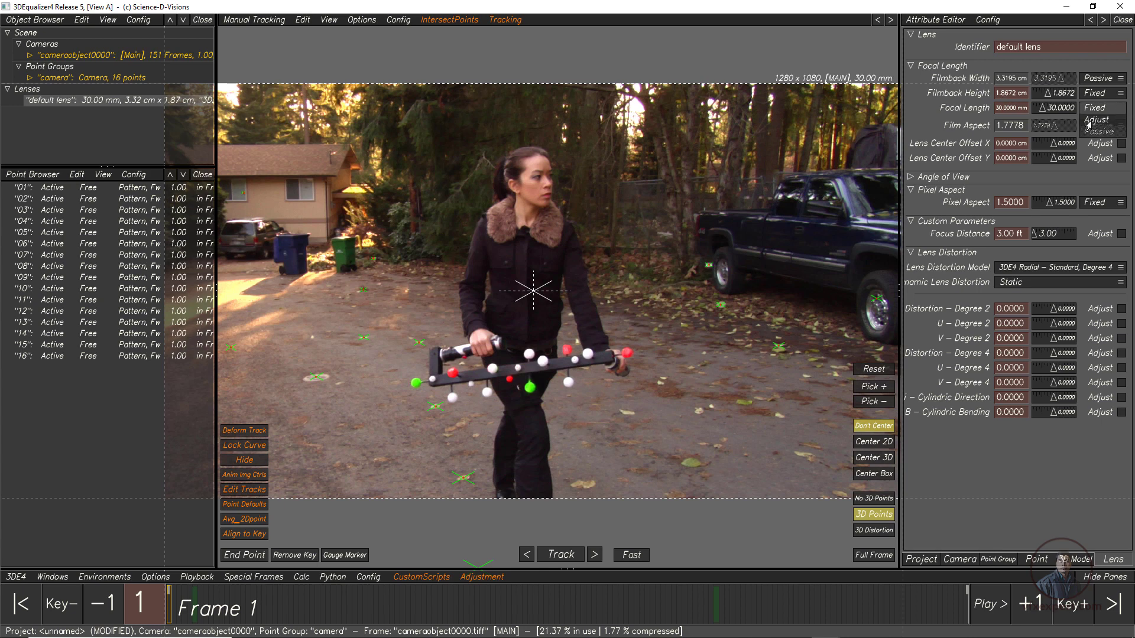
left_click(1089, 122)
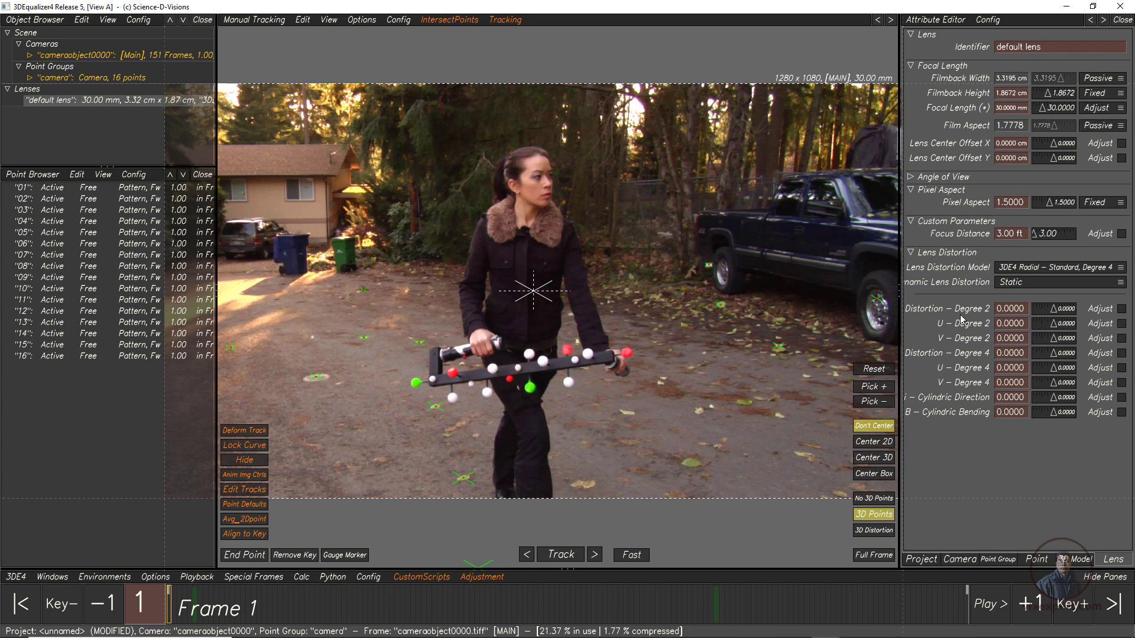
left_click(1121, 309)
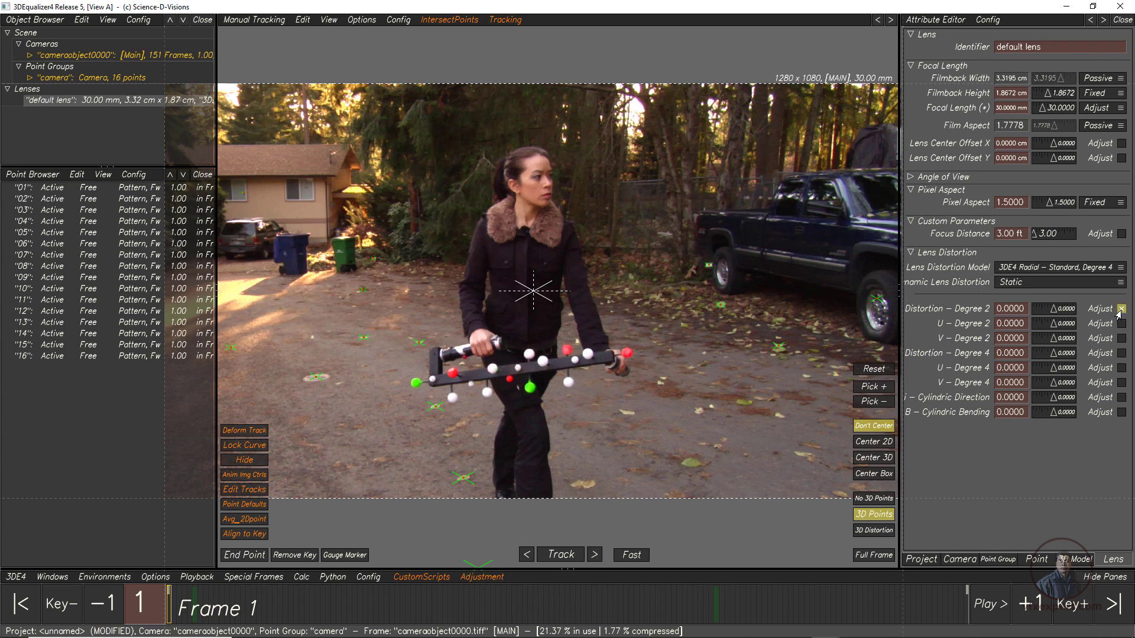
left_click(59, 579)
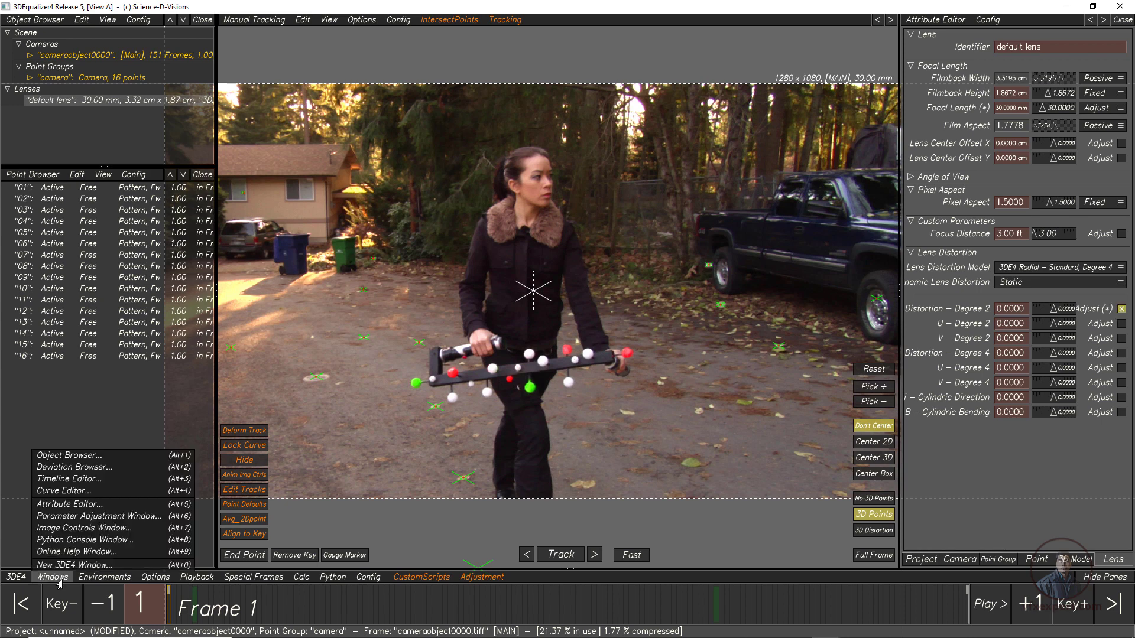
left_click(94, 519)
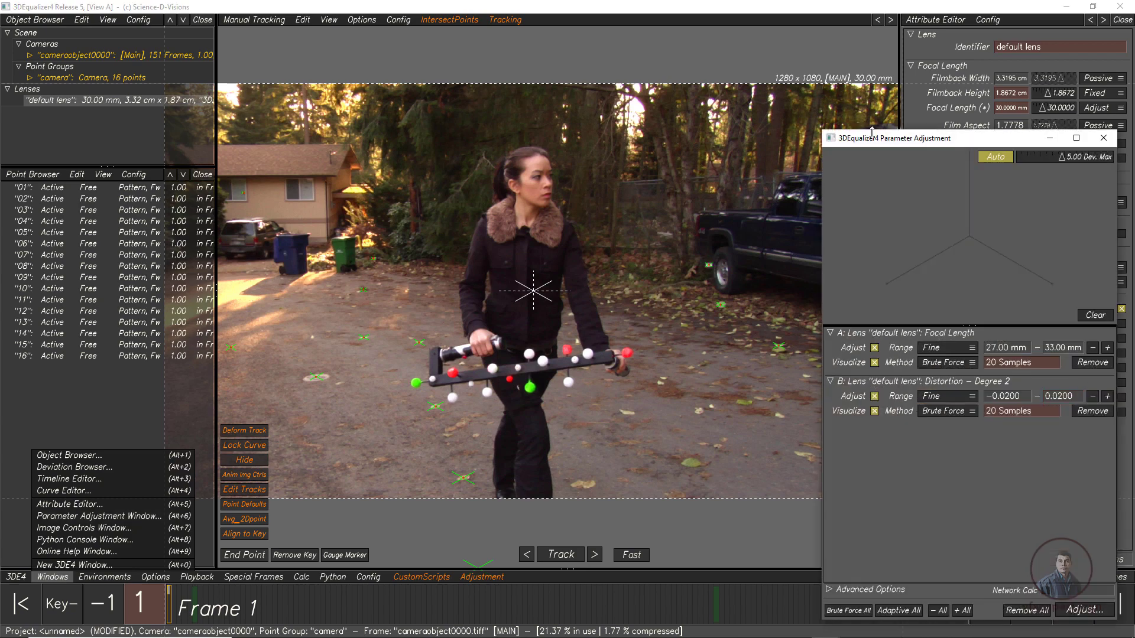
Run the lens adjustment and apply its best result: 32.68 mm focal length, 0.0200 distortion.
left_click_drag(881, 140, 709, 91)
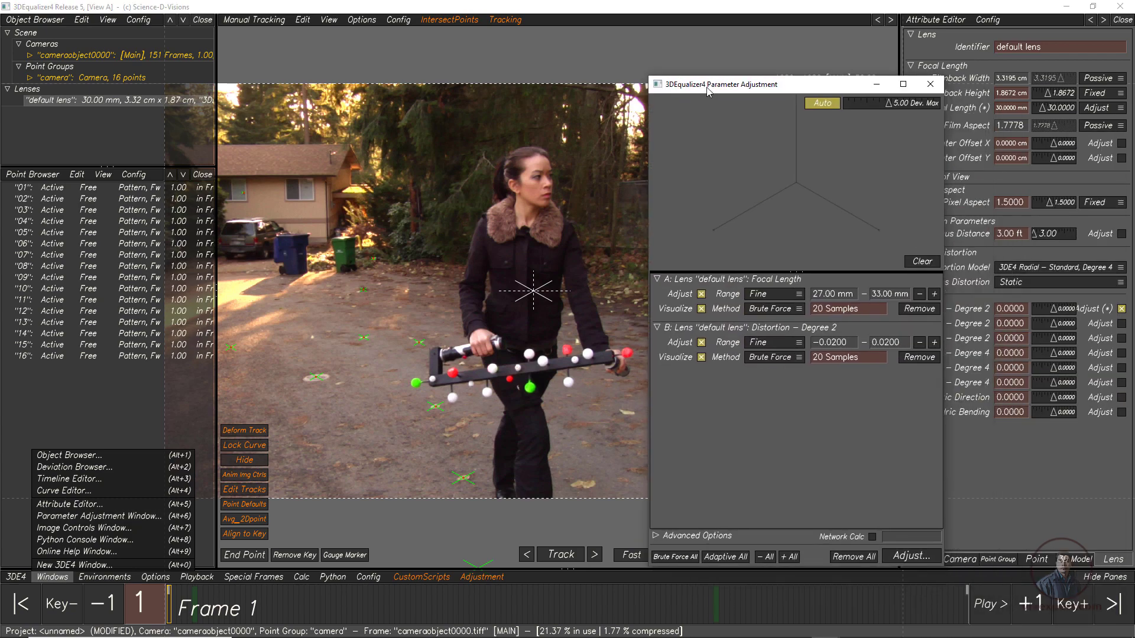
left_click(913, 557)
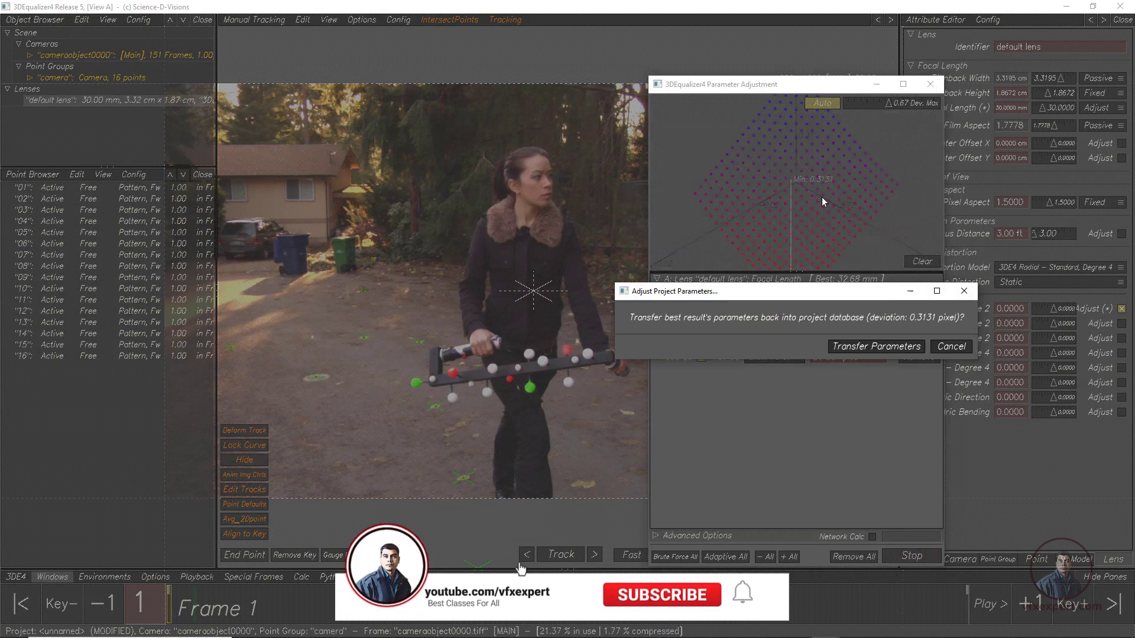
left_click(870, 350)
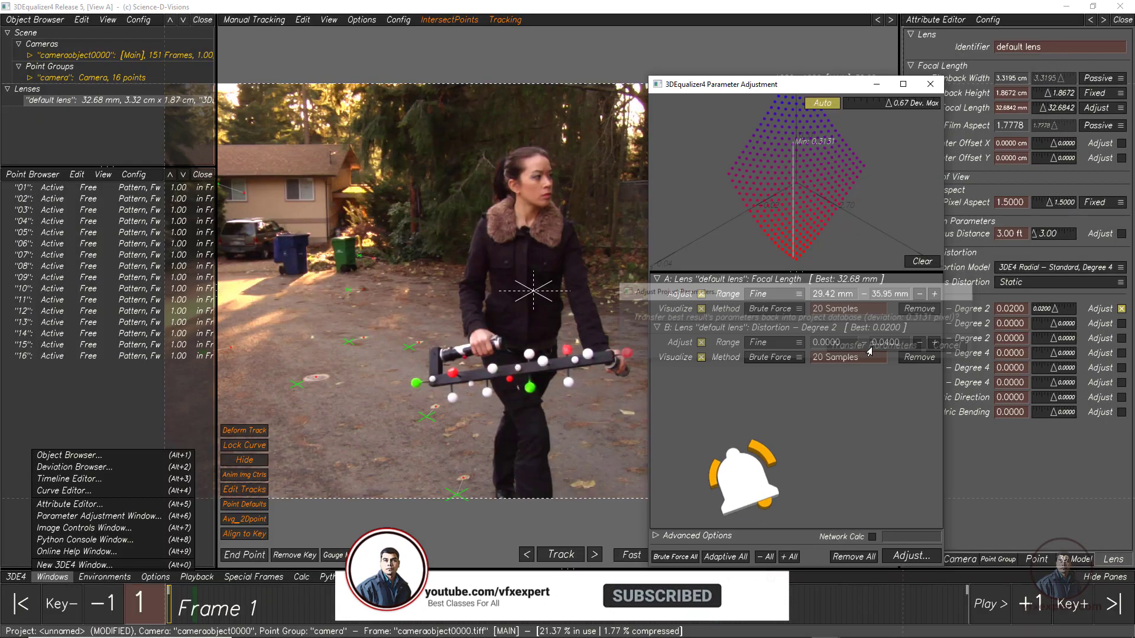
left_click(930, 84)
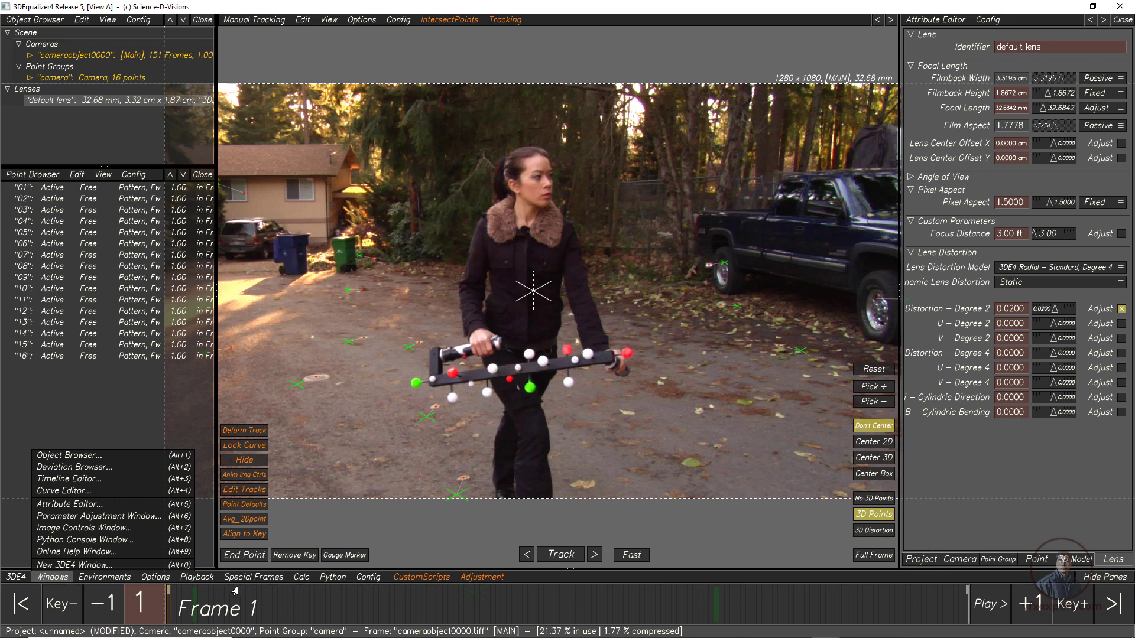
left_click(300, 578)
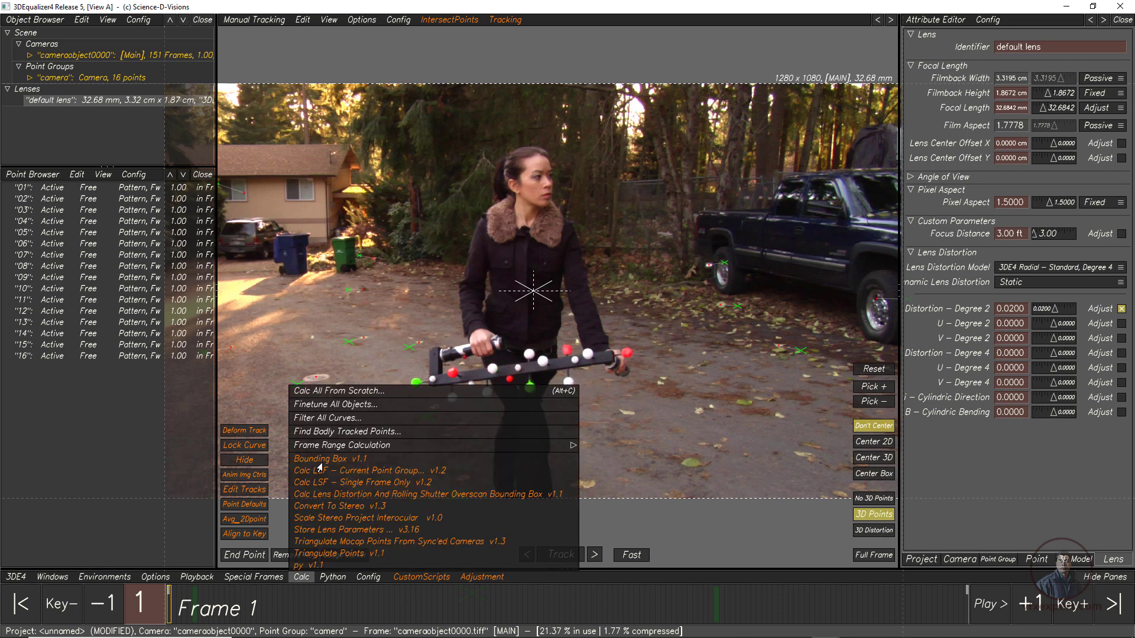
Recalculate the whole camera solve from scratch and keep the result.
left_click(319, 393)
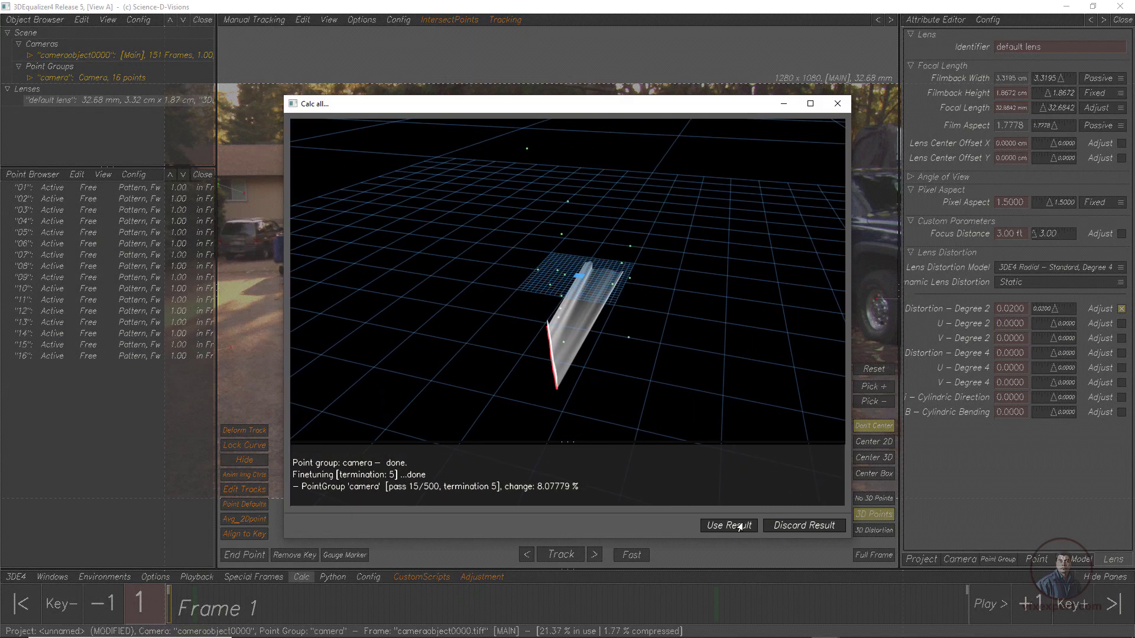
left_click(730, 526)
left_click(300, 577)
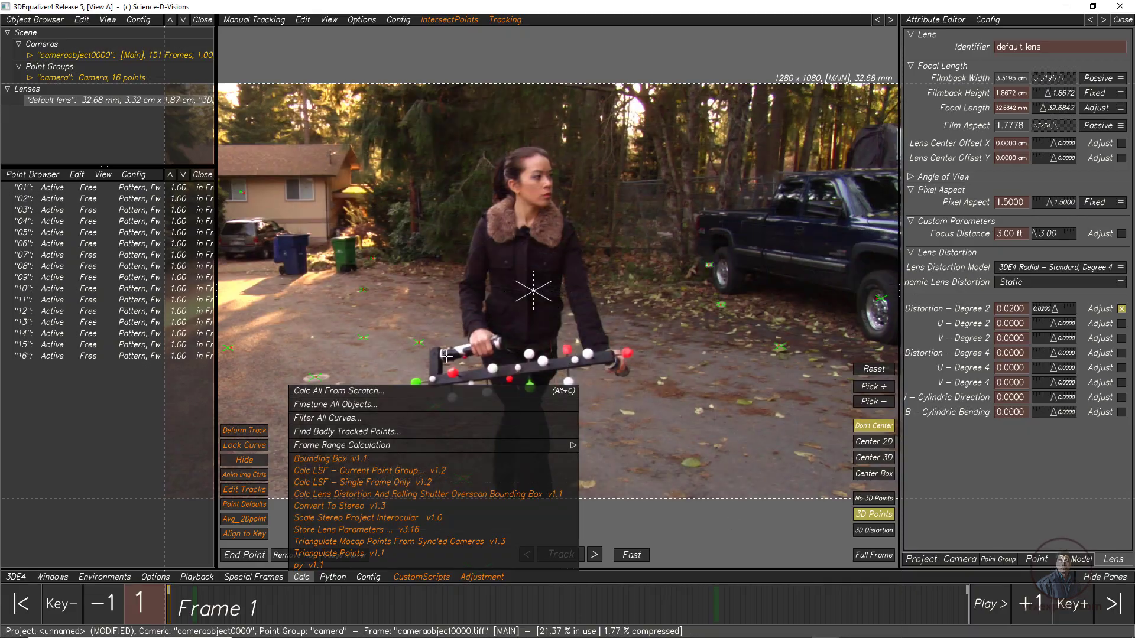
left_click(298, 581)
Switch on 3D Distortion so the viewer shows solved points with lens distortion.
scroll(508, 399, "up", 5)
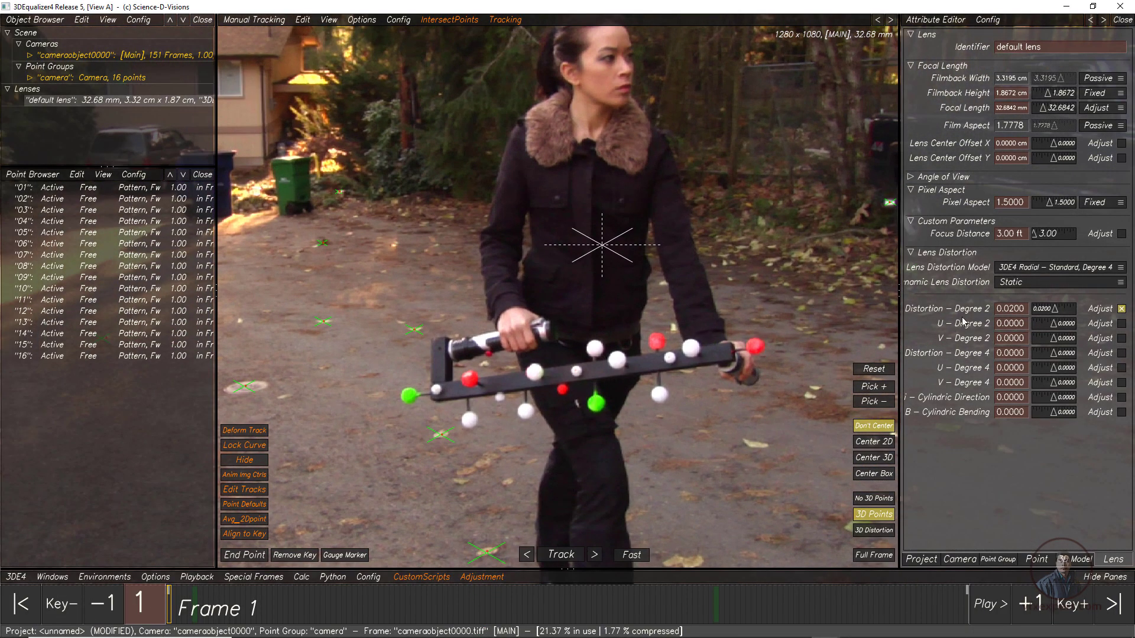
left_click(869, 531)
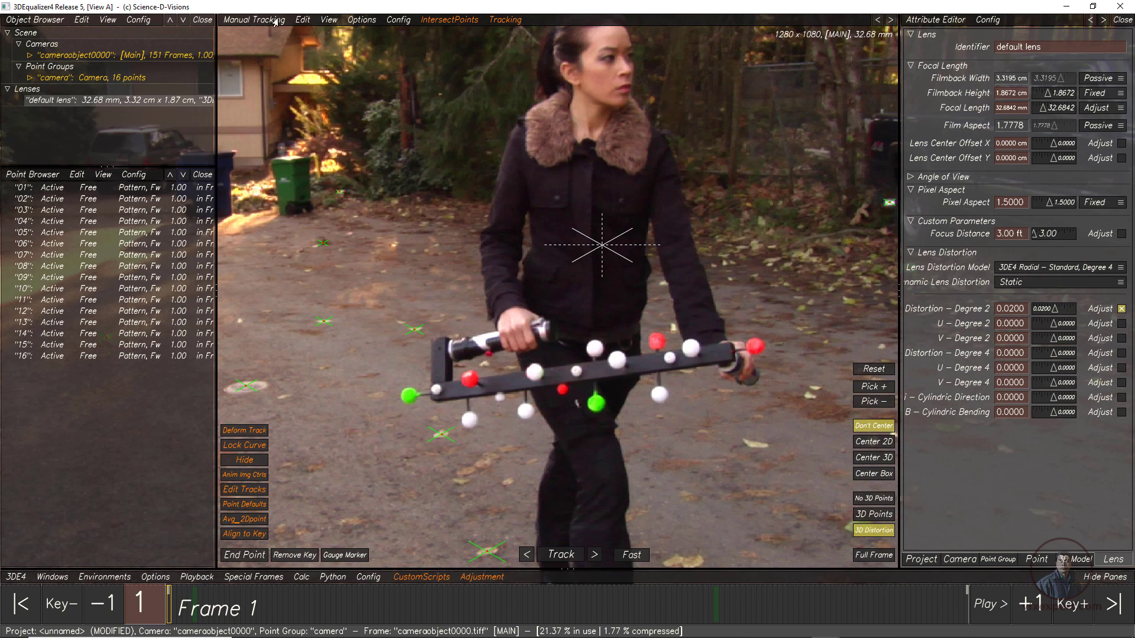
left_click(248, 23)
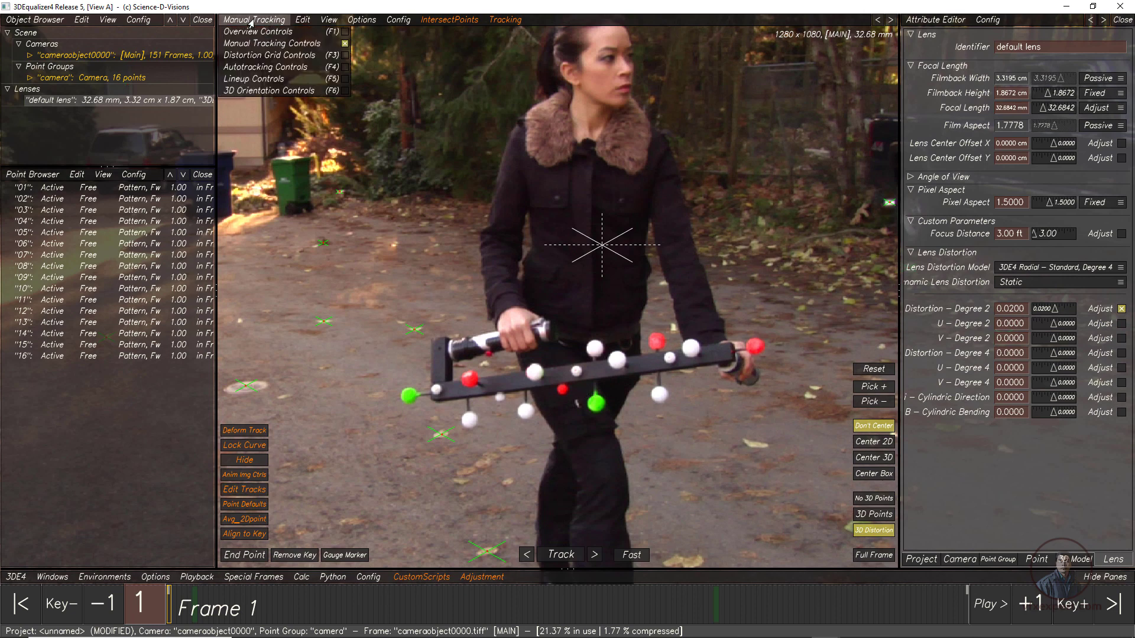
Switch the viewer to Lineup Controls at Full Frame and open the Deviation Browser.
left_click(249, 80)
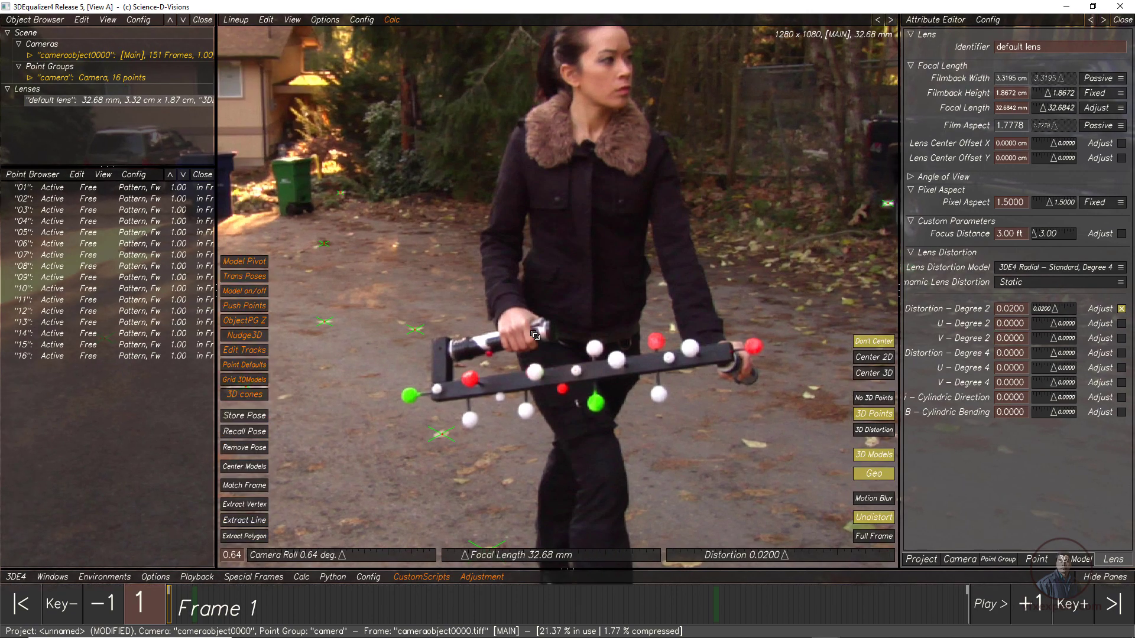
scroll(513, 325, "up", 3)
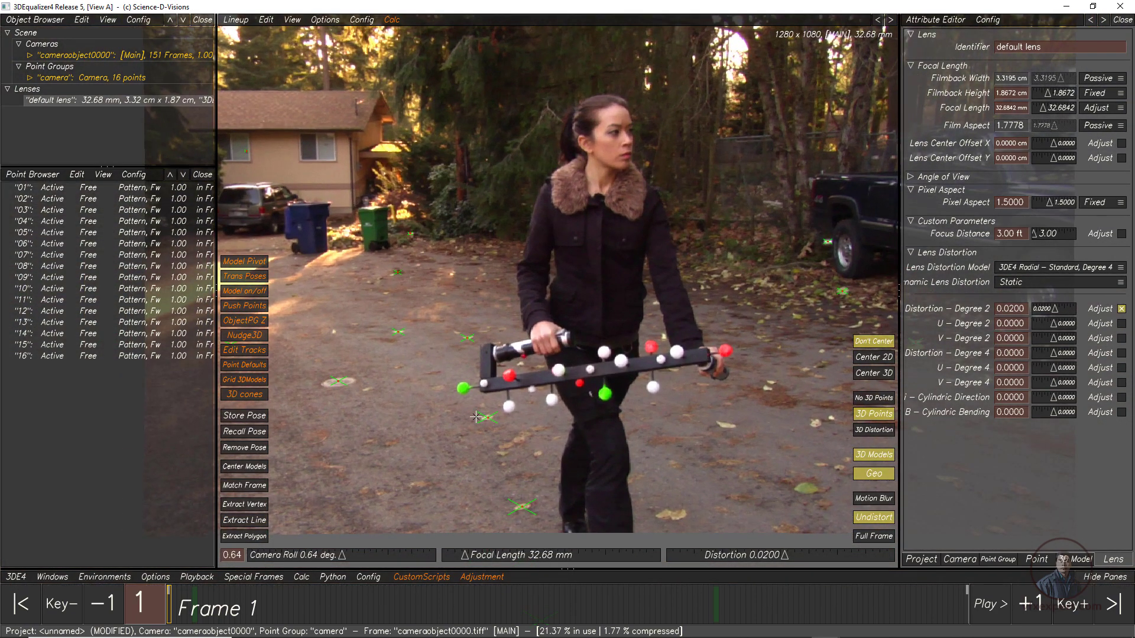
scroll(476, 416, "up", 5)
scroll(505, 433, "down", 8)
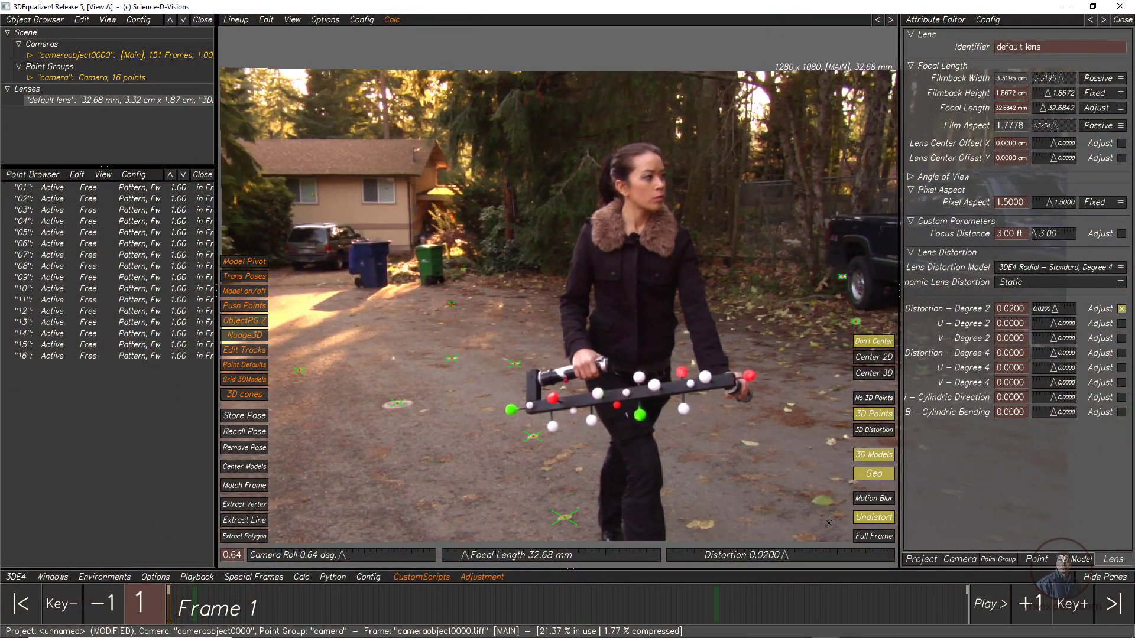
left_click(860, 536)
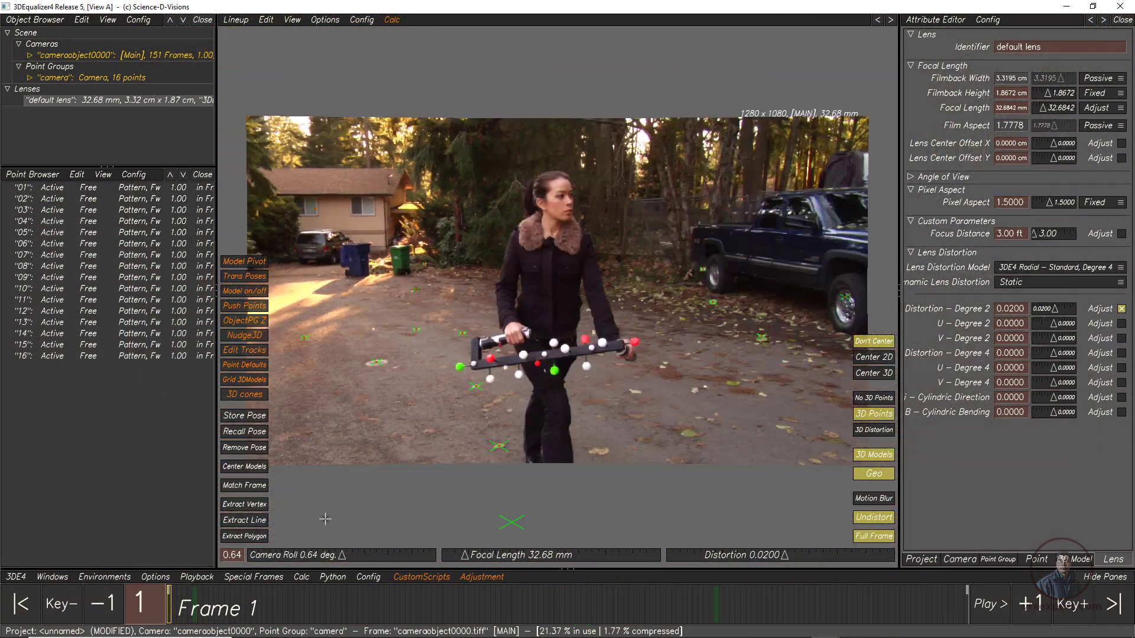
left_click(54, 578)
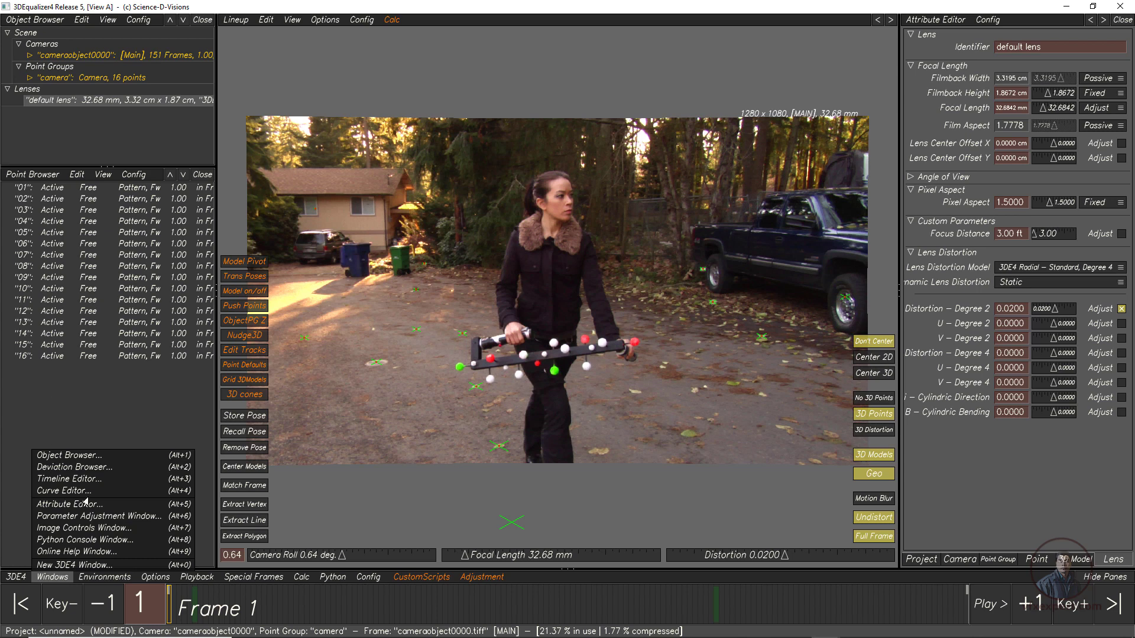
left_click(67, 467)
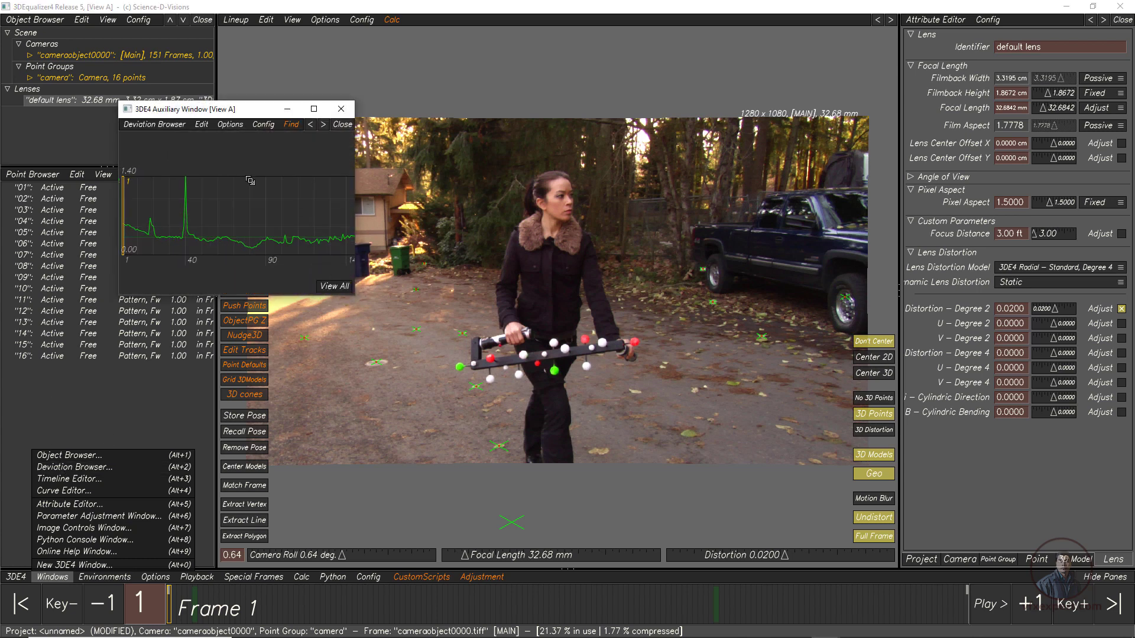
Fit the deviation graph with View All and show deviation curves for all points.
left_click(335, 286)
middle_click_drag(316, 252, 327, 249)
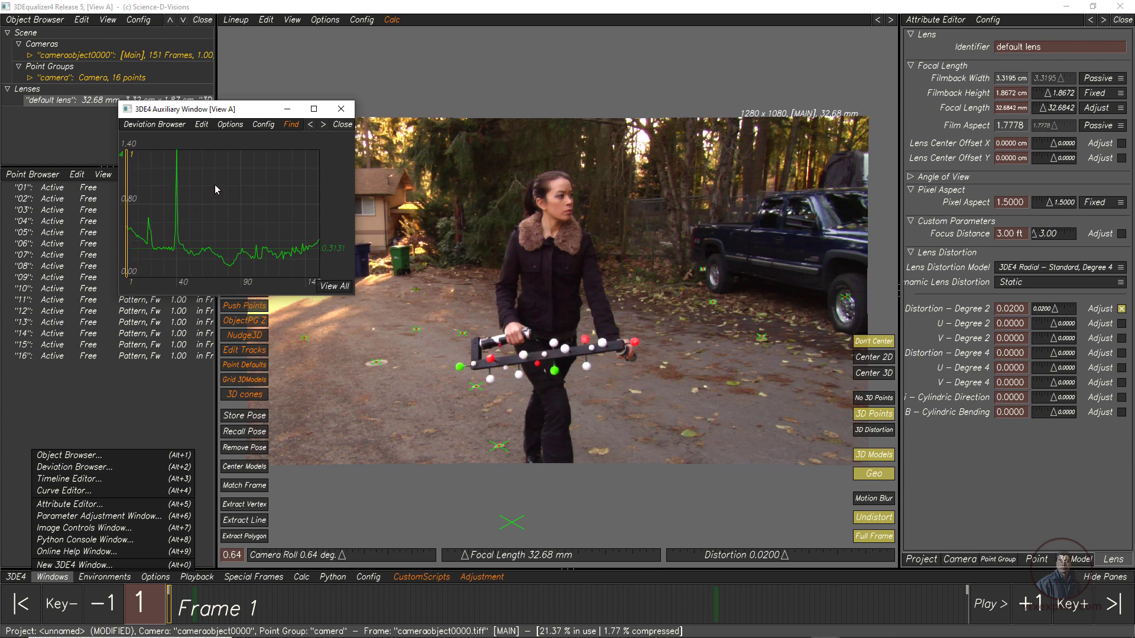
left_click(135, 125)
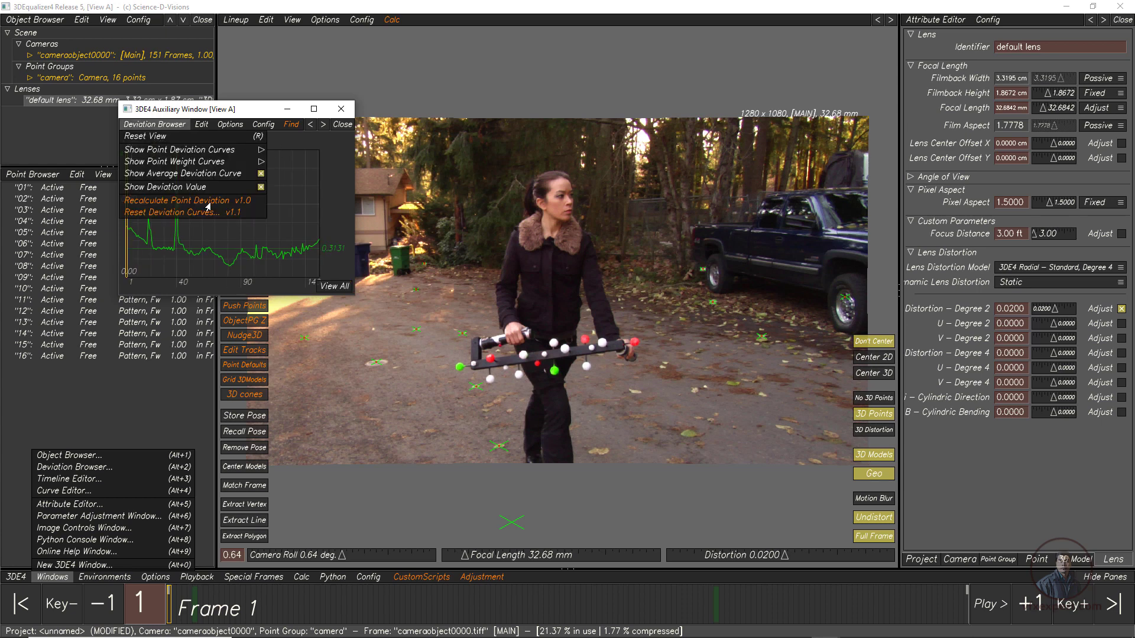
mouse_move(260, 154)
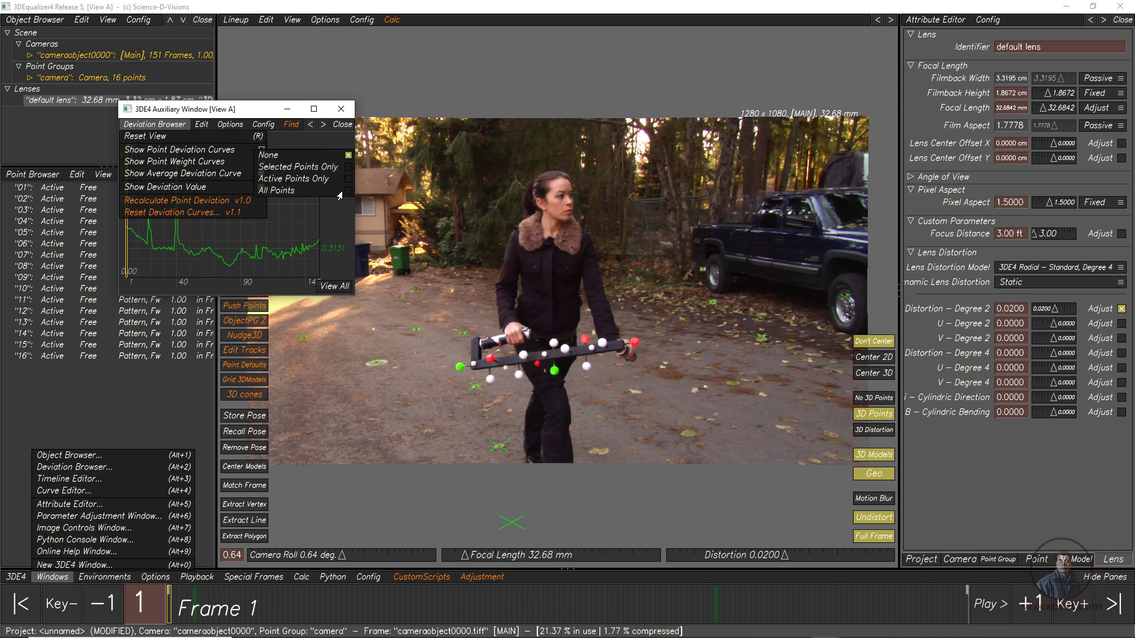
left_click(346, 191)
left_click(225, 244)
Zoom into the spike near frame 38 and box-select its curve, identifying point 13.
scroll(249, 237, "up", 3)
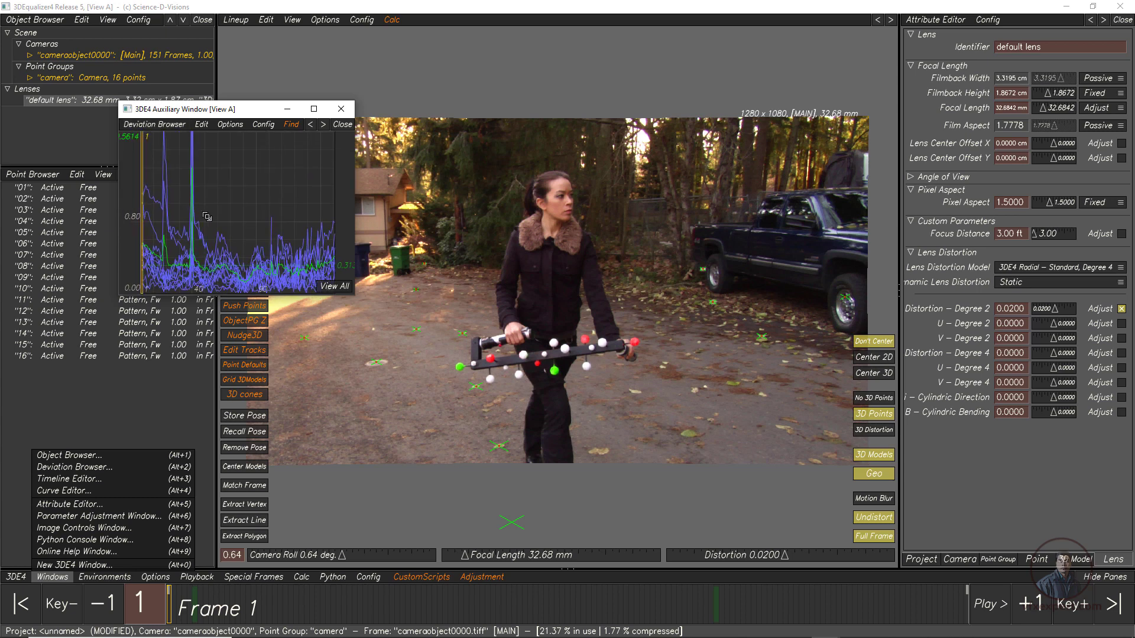
scroll(263, 232, "up", 4)
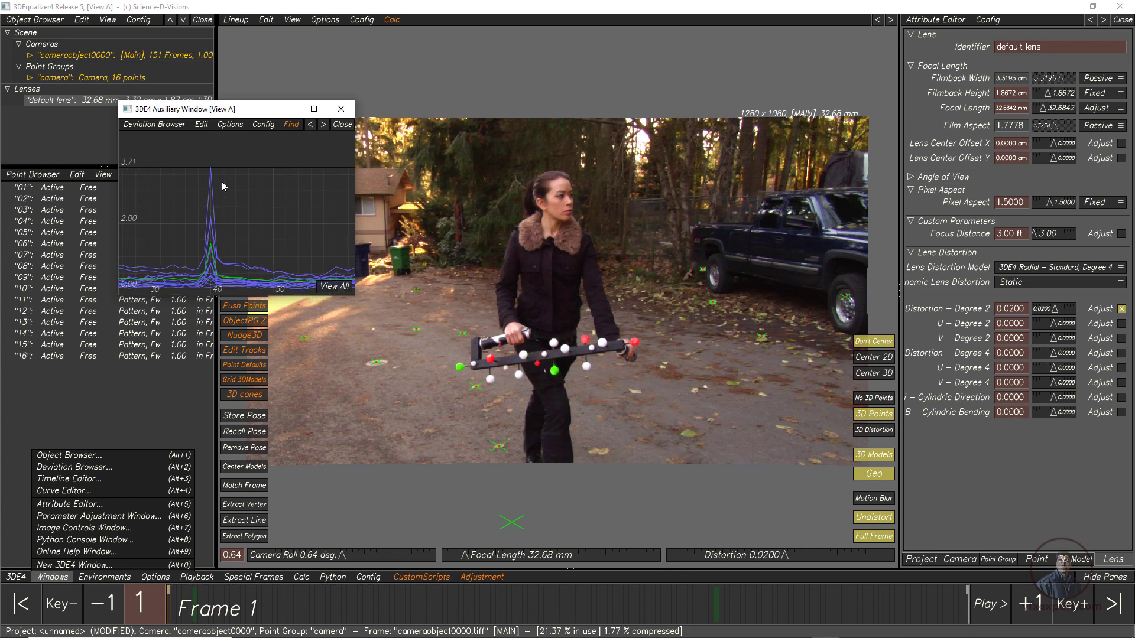
left_click_drag(247, 177, 241, 265)
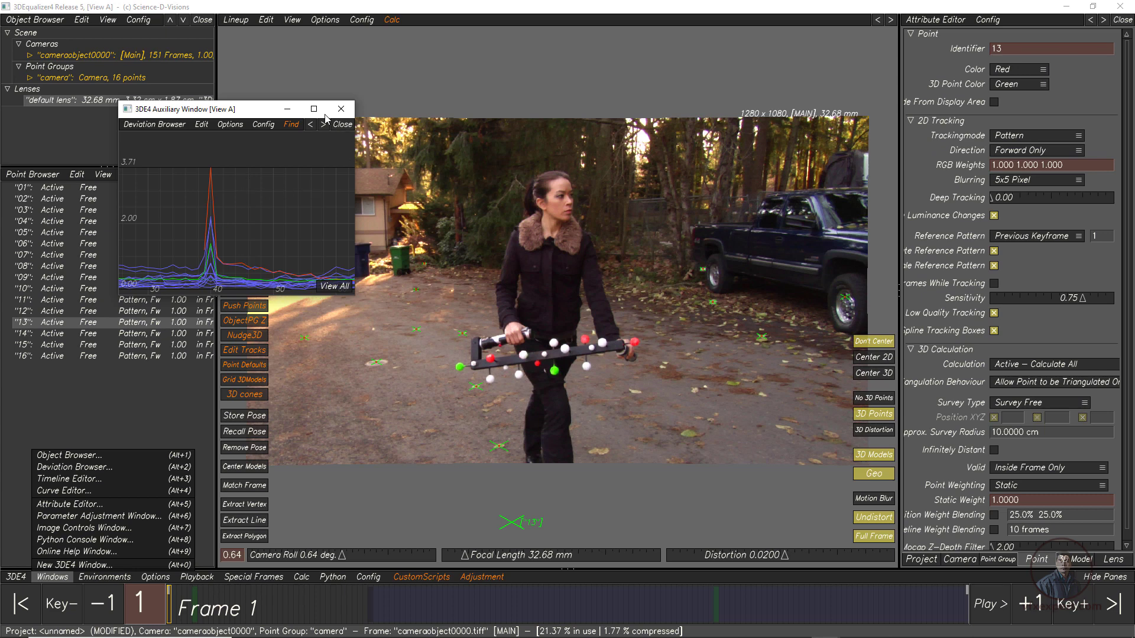
Close the Deviation Browser and set point 13's calculation to Disabled.
left_click(287, 109)
right_click(90, 327)
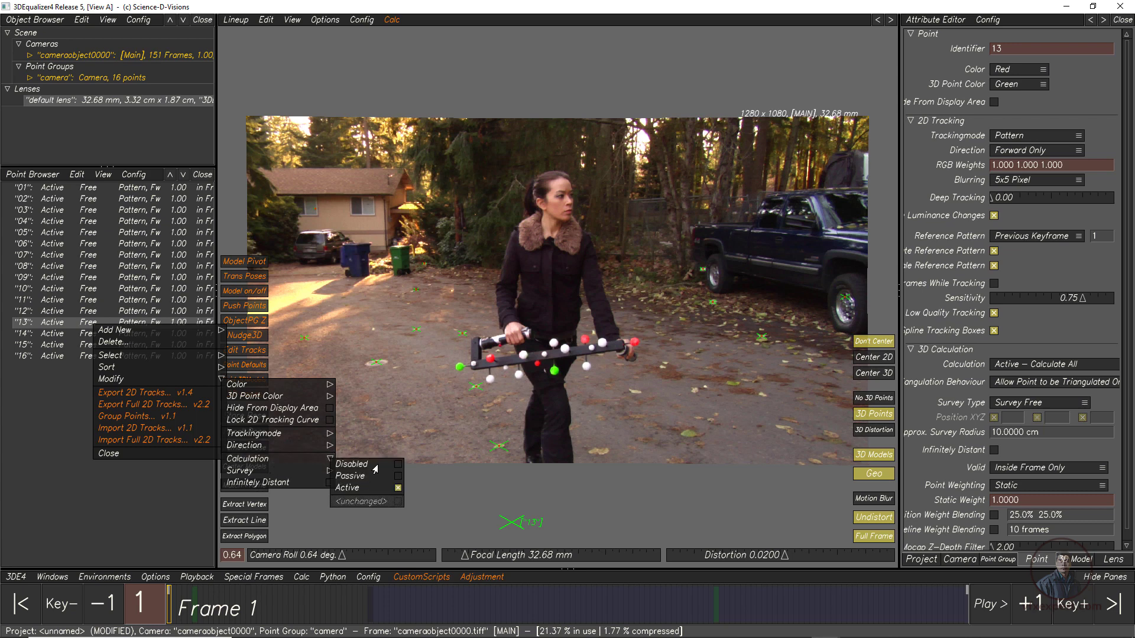
left_click(397, 468)
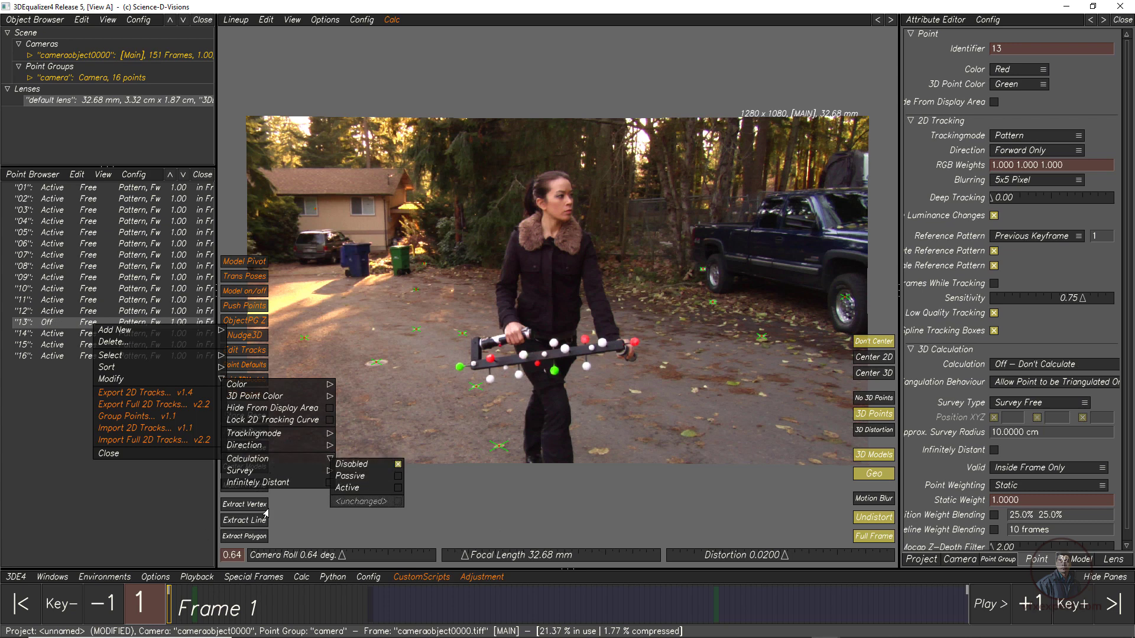
Recalculate the camera solve from scratch without point 13 and use the result.
left_click(301, 577)
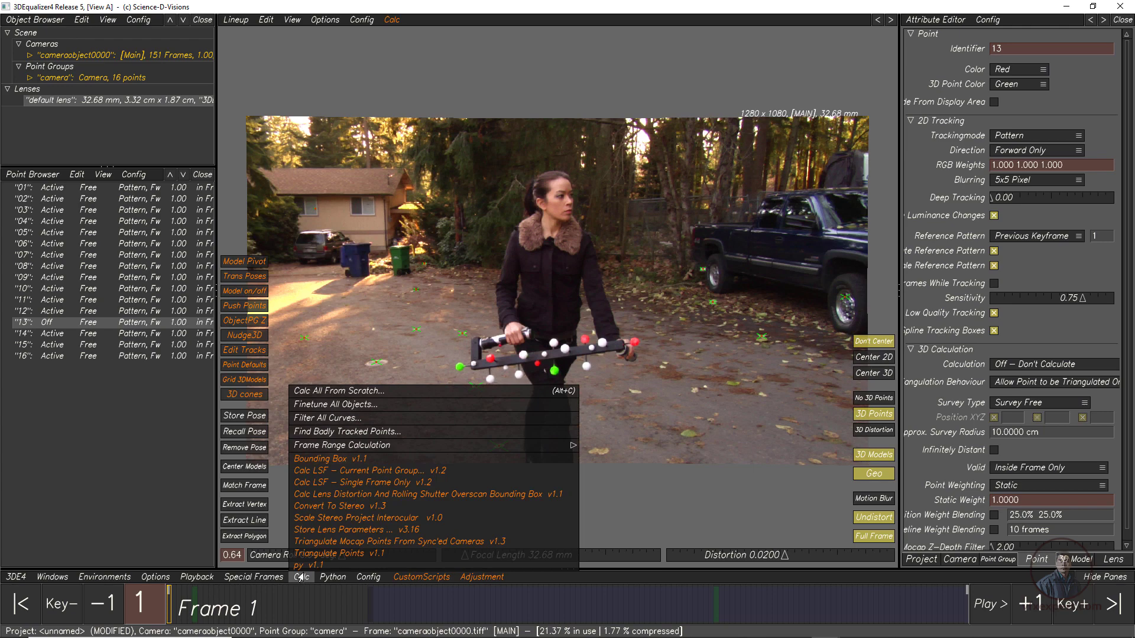
left_click(322, 394)
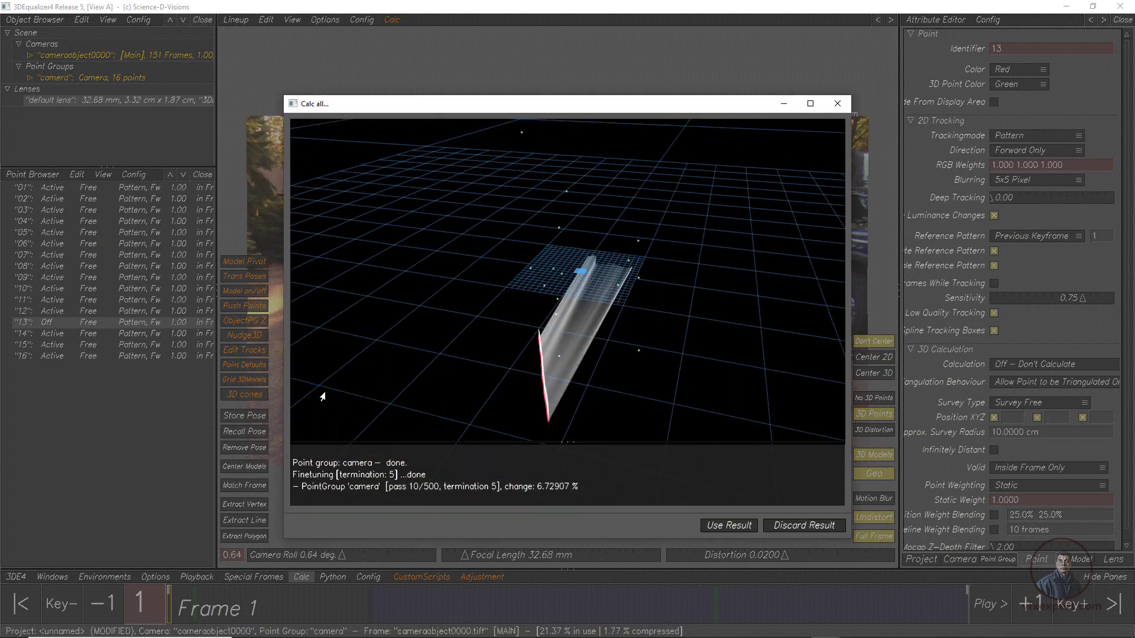
left_click(722, 530)
left_click(302, 576)
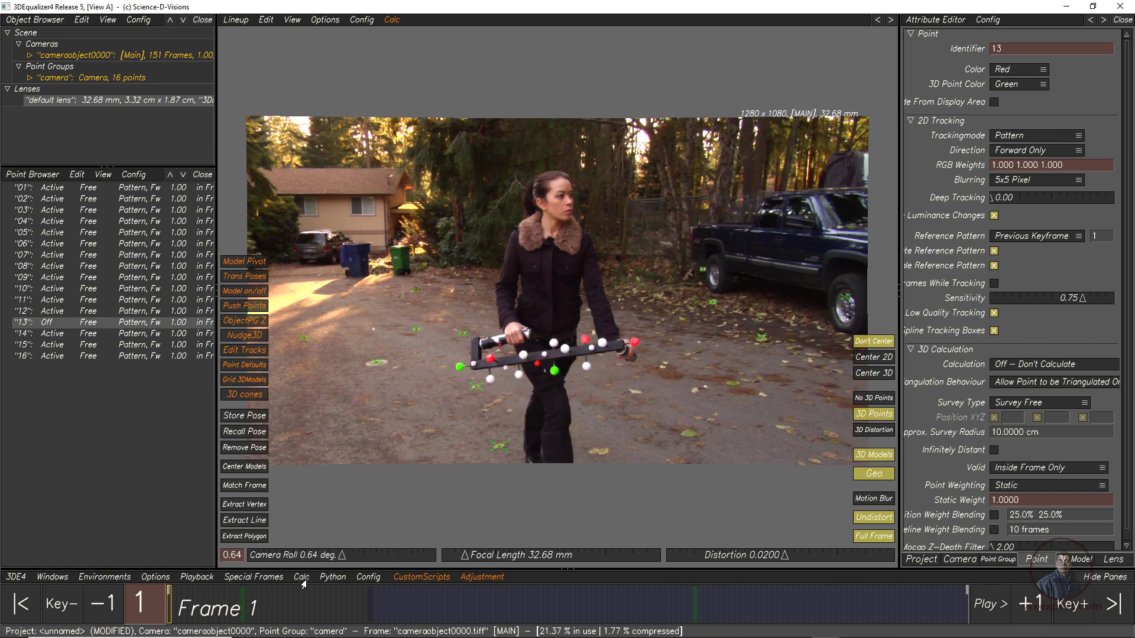
Scrub through the shot, stepping frames 23 to 41, to check the tracked points.
scroll(554, 399, "up", 2)
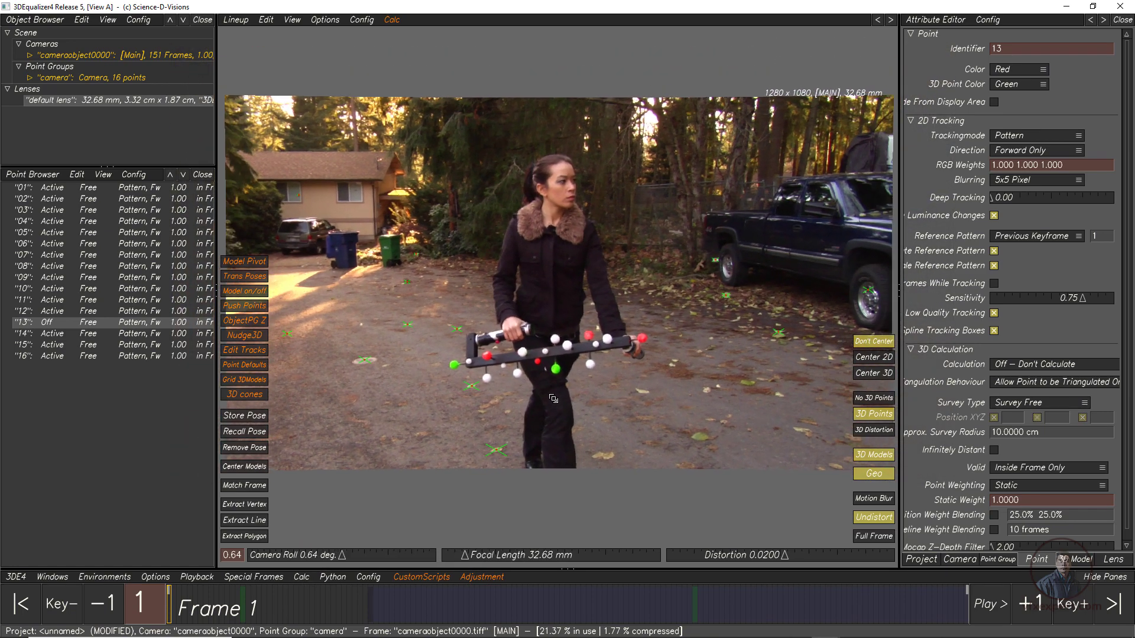
scroll(553, 399, "down", 1)
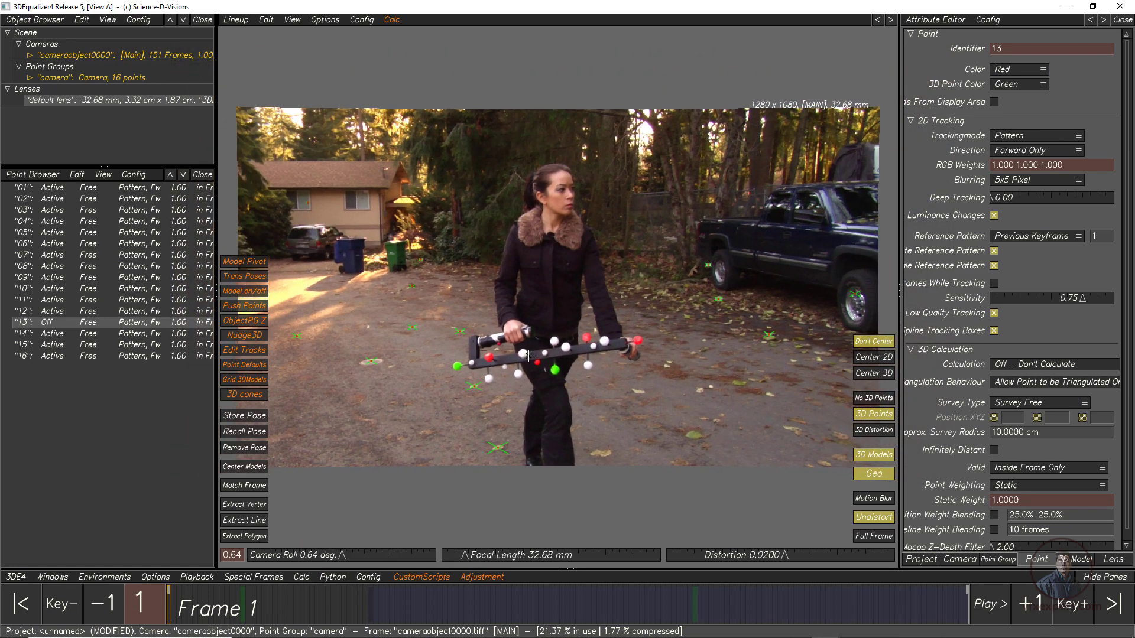
left_click_drag(237, 600, 717, 585)
left_click(286, 603)
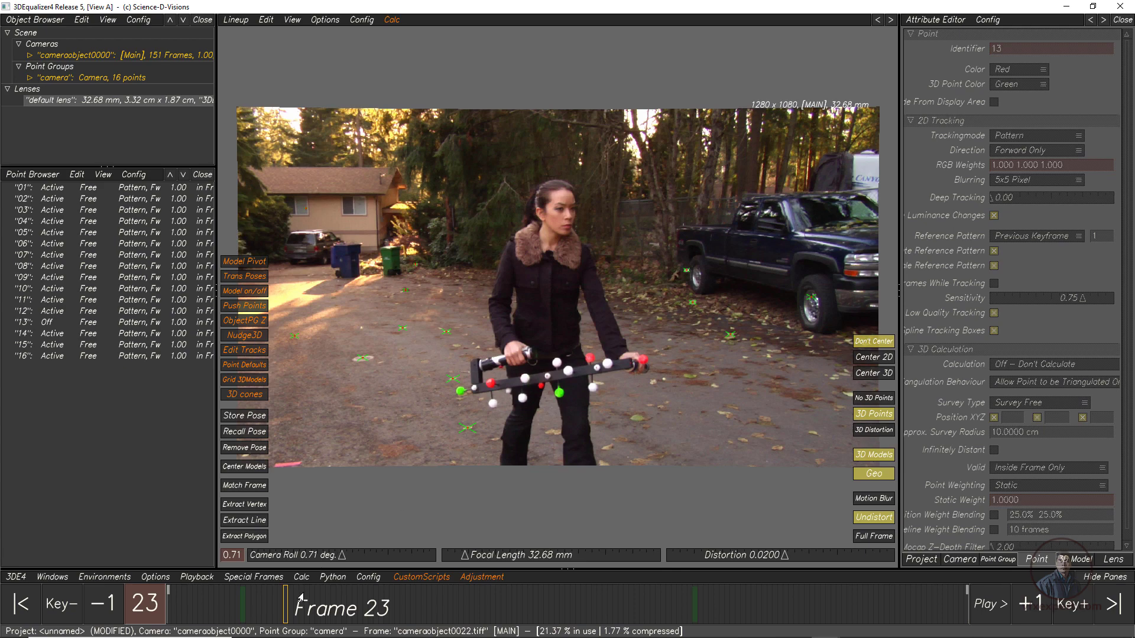
mouse_move(298, 598)
left_mouse_down()
mouse_move(360, 602)
mouse_move(291, 602)
left_mouse_up()
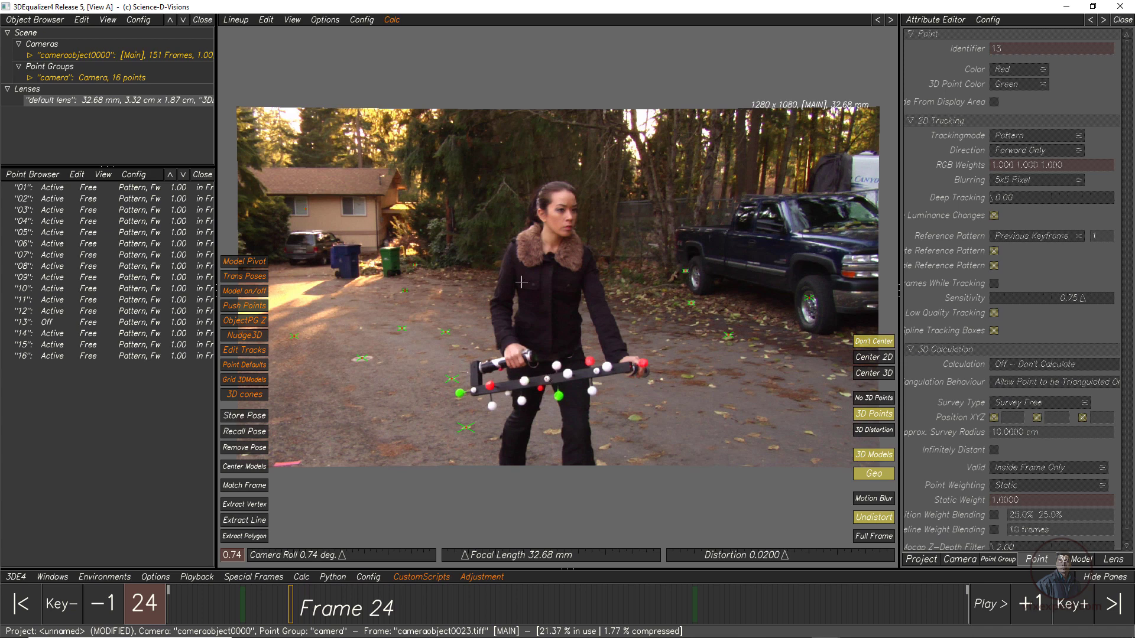
Add a new point group from the camera group's context menu.
left_click(52, 81)
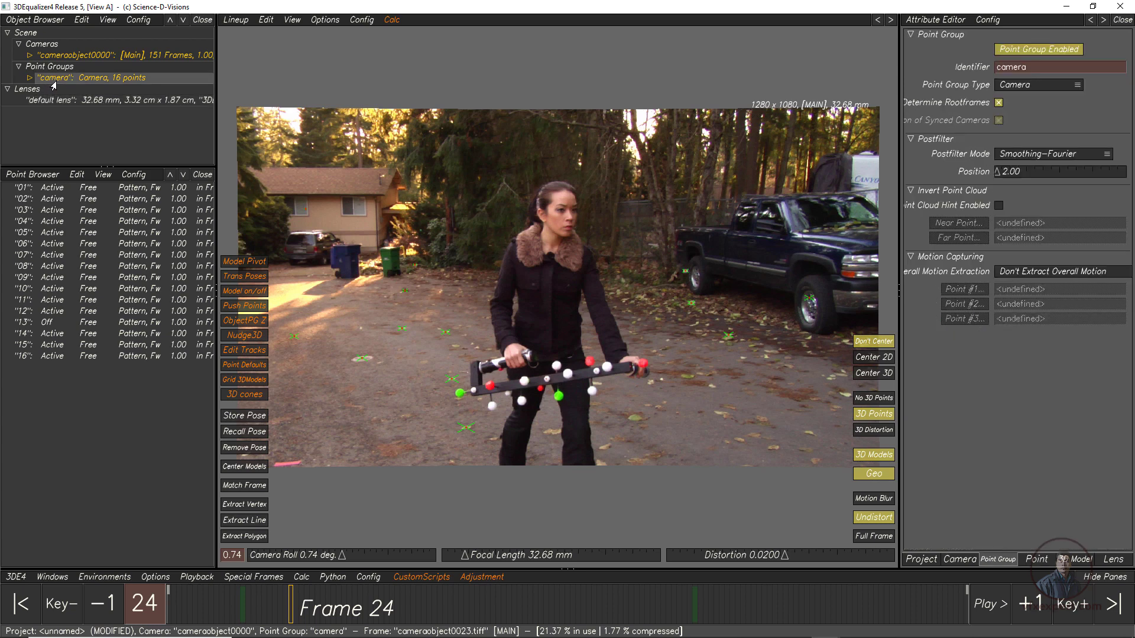
right_click(54, 83)
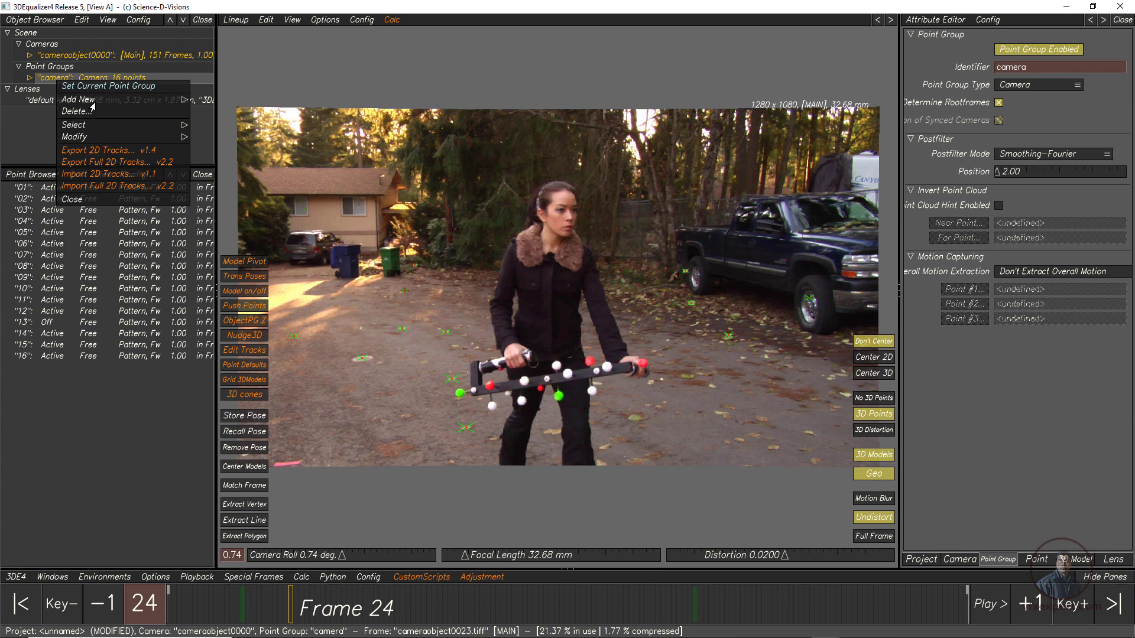
mouse_move(93, 107)
left_click(217, 106)
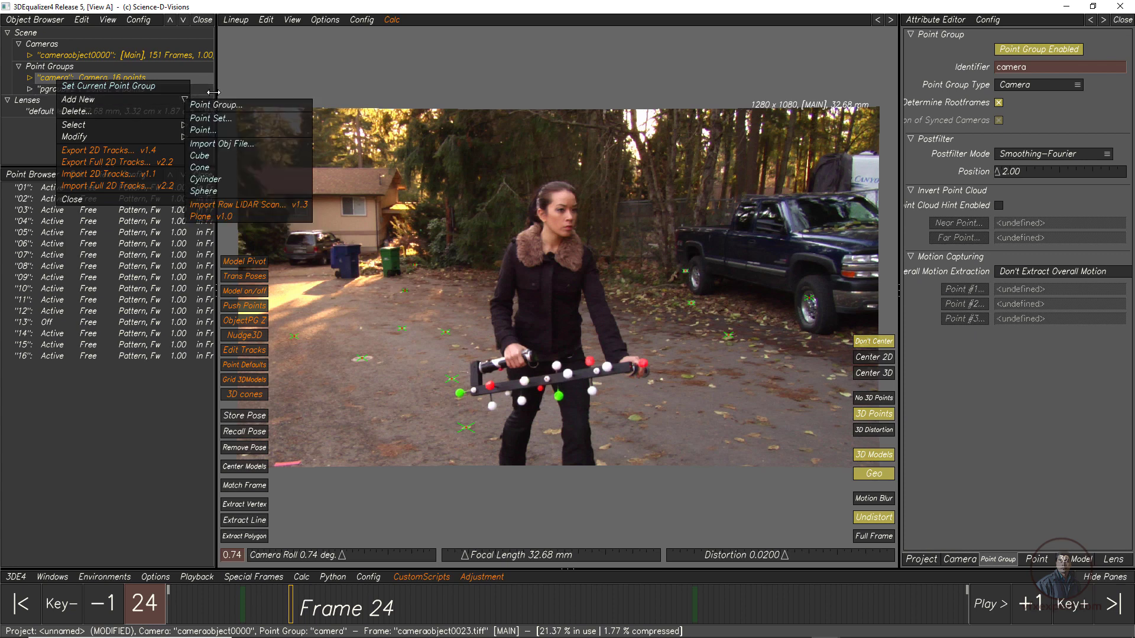
Rename the new pgroup#2 point group to 'object'.
left_click(45, 90)
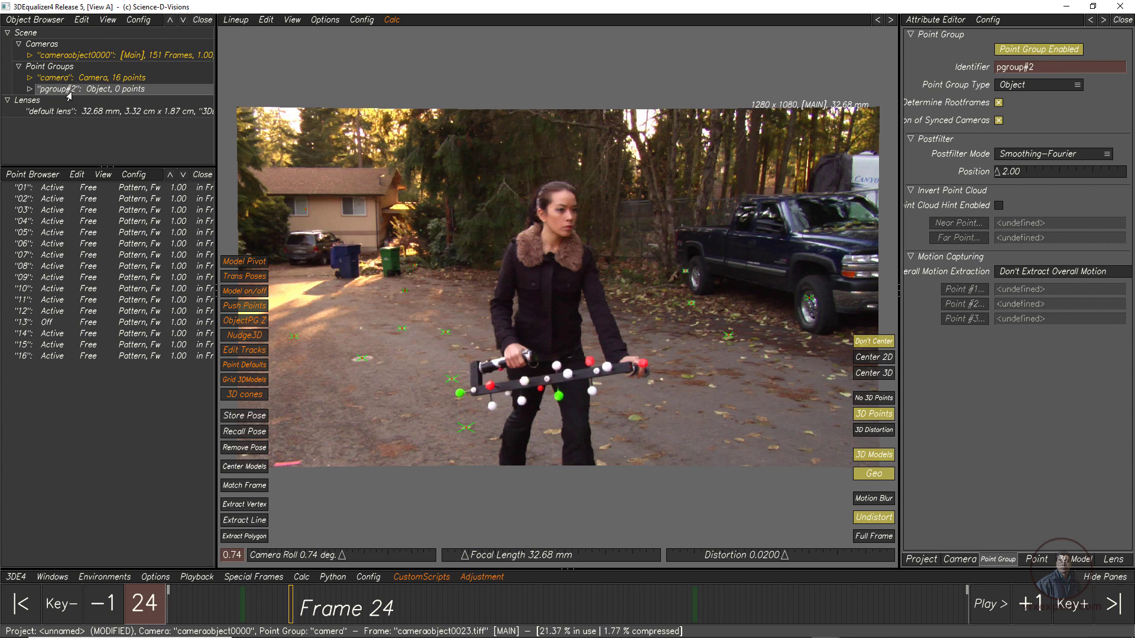
left_click_drag(1038, 67, 973, 76)
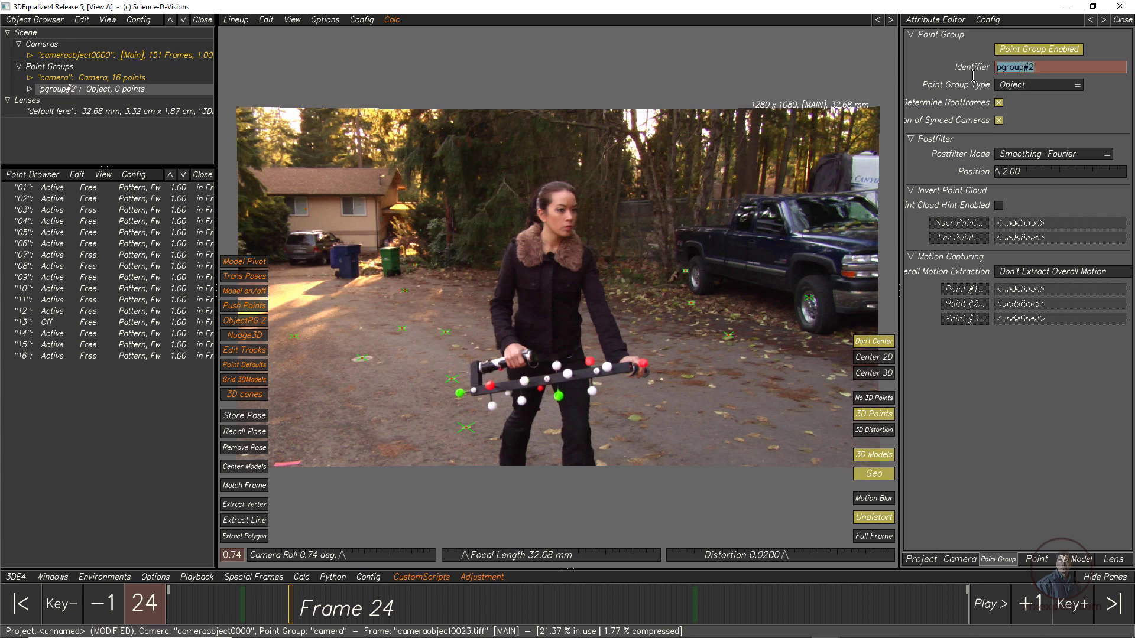
type("object")
key("Return")
Make the object point group the active group.
left_click(132, 80)
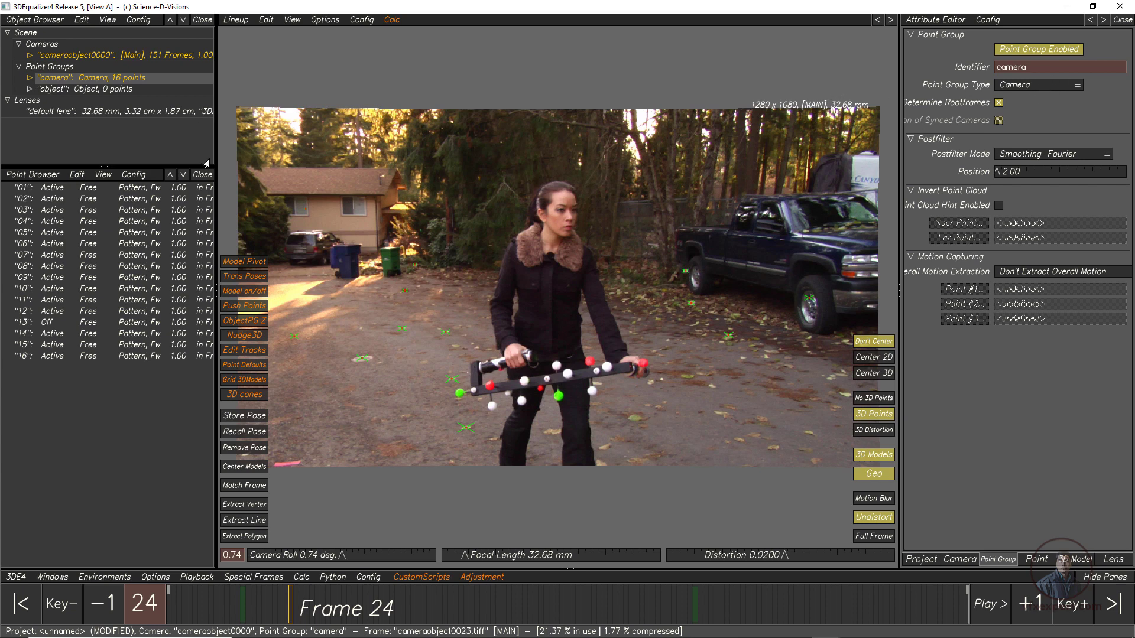
left_click(109, 89)
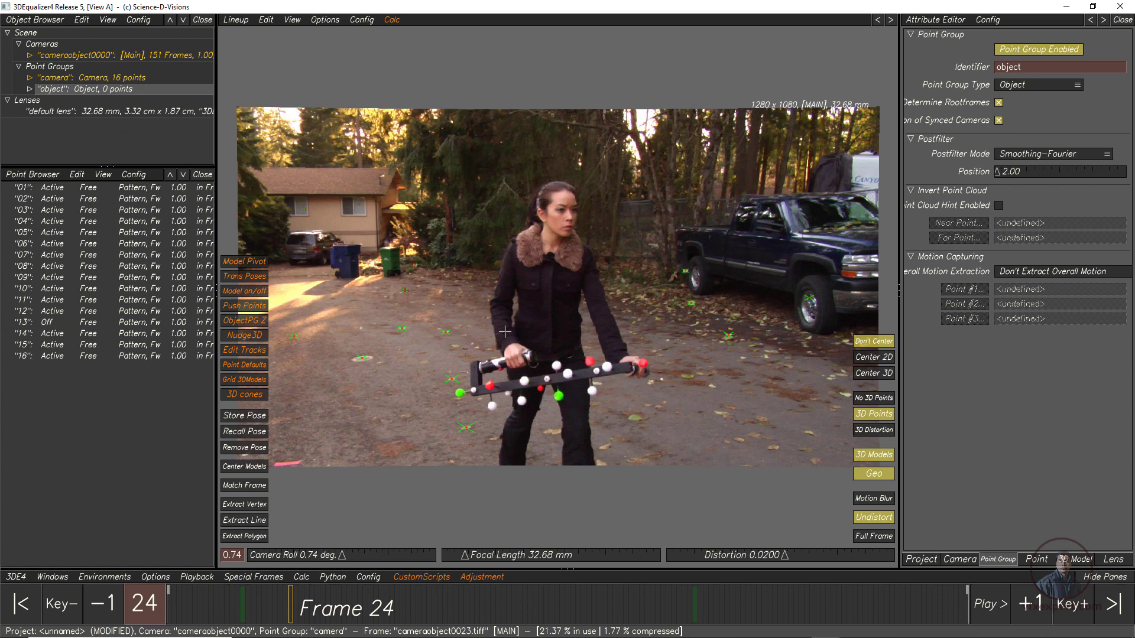
left_click(90, 90)
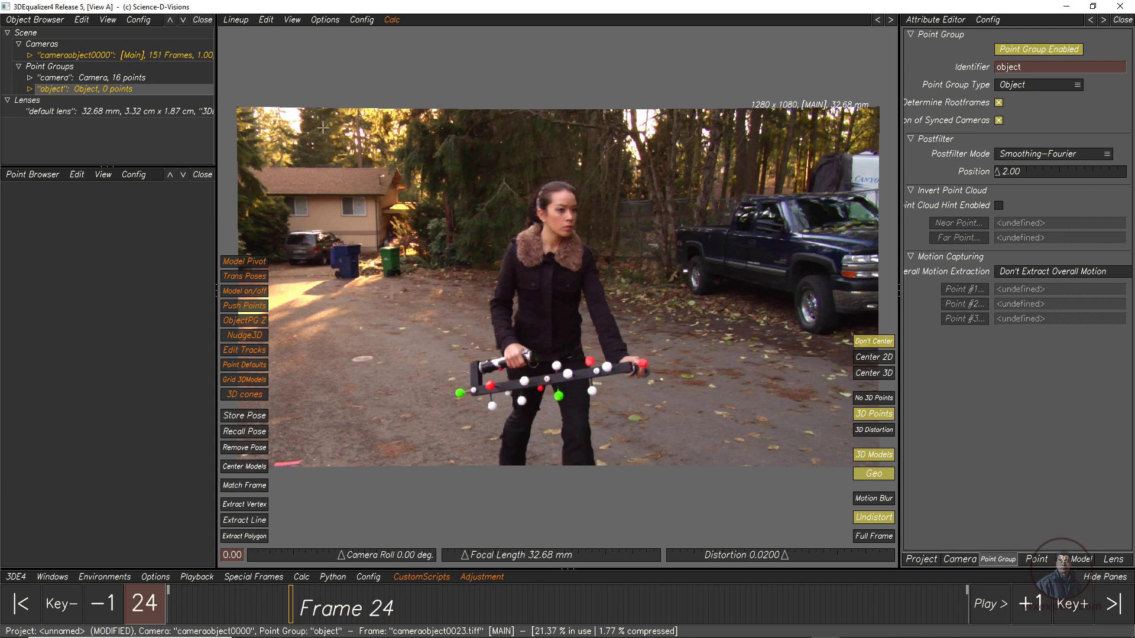
Zoom in on the staff and scrub the shot from frame 42 to review its motion.
scroll(525, 414, "up", 3)
middle_click_drag(574, 445, 565, 436)
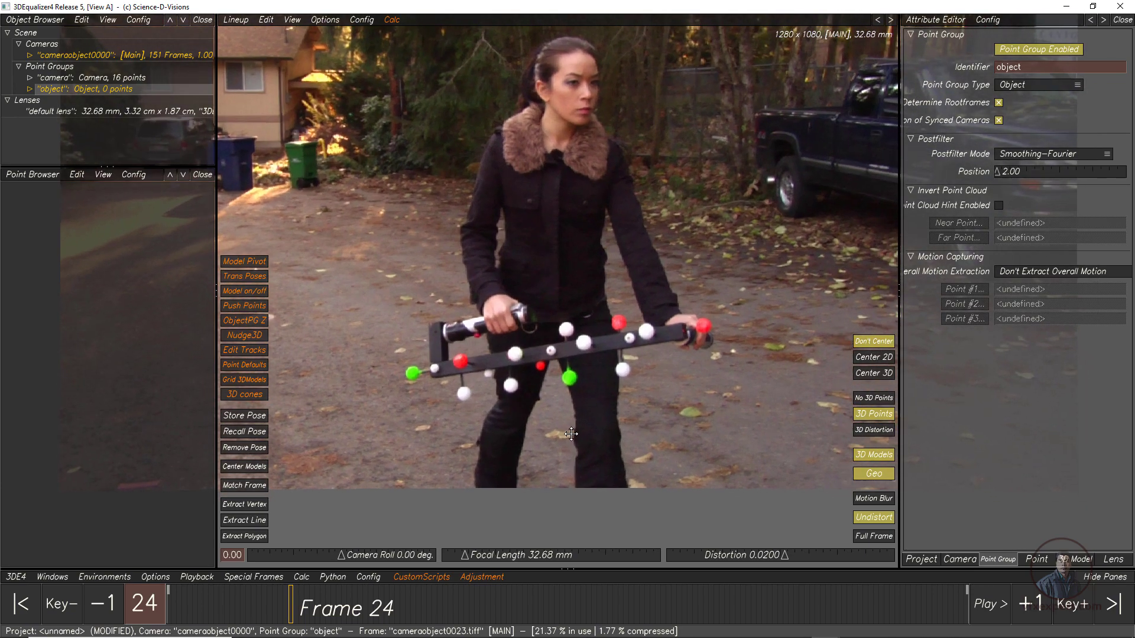
left_click_drag(294, 608, 388, 608)
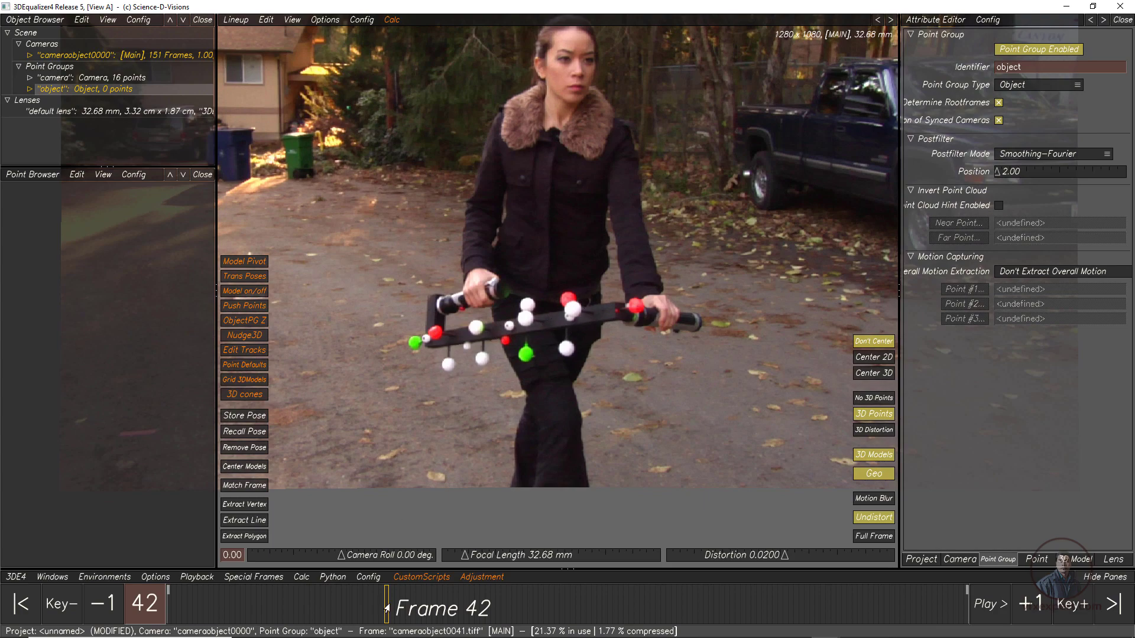
mouse_move(387, 608)
left_mouse_down()
mouse_move(918, 613)
mouse_move(173, 615)
left_mouse_up()
scroll(514, 308, "up", 2)
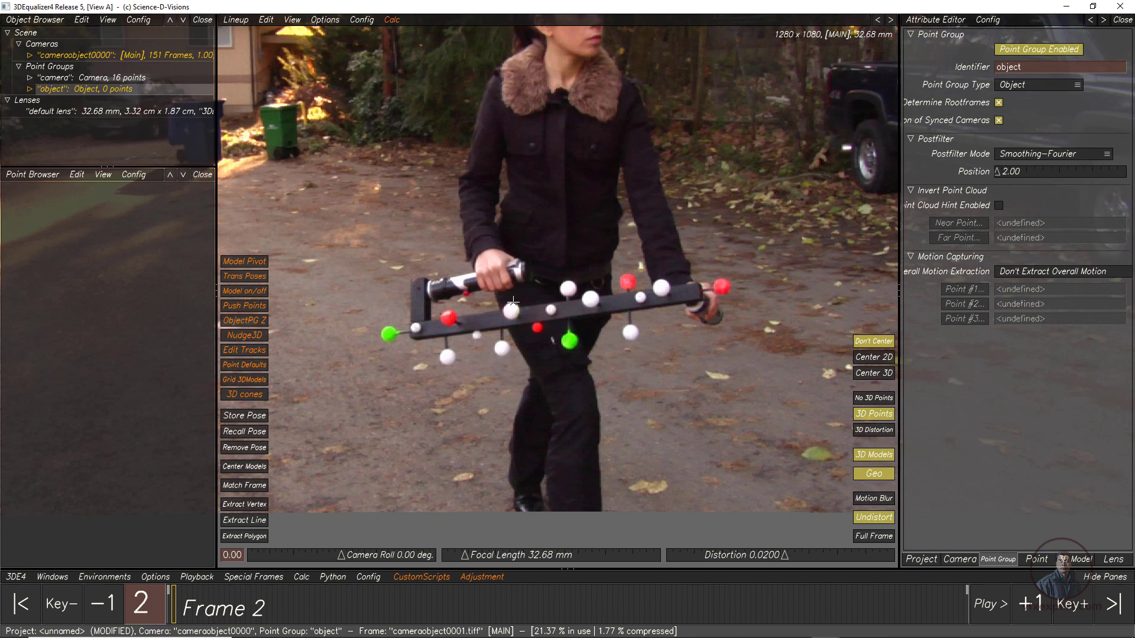
left_click(511, 311, "ctrl")
scroll(571, 338, "down", 1)
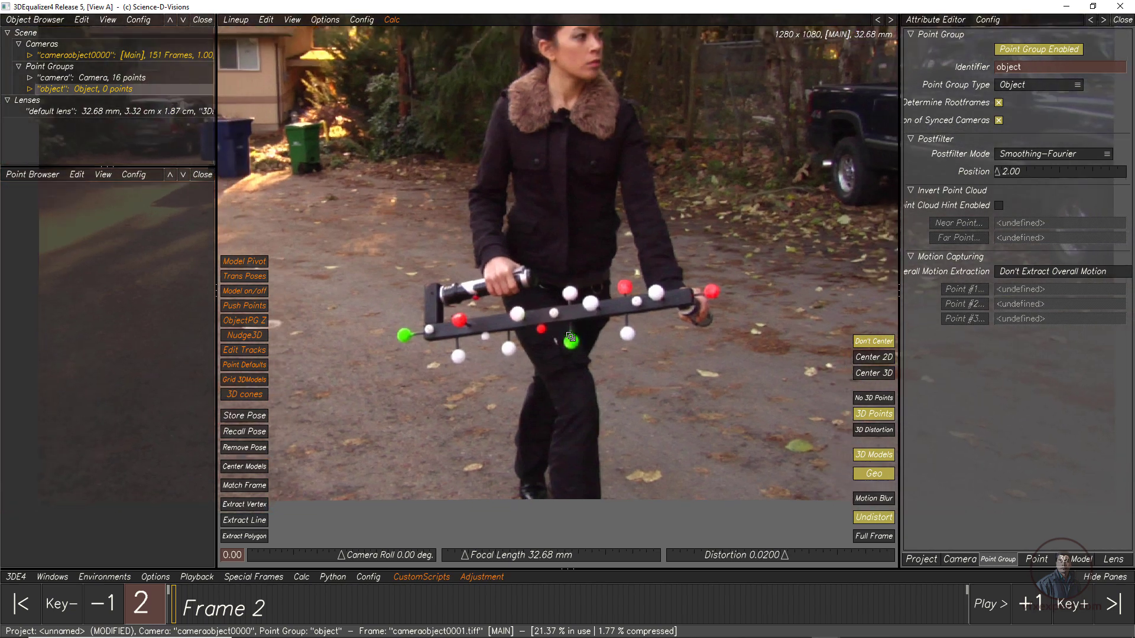
scroll(571, 339, "down", 2)
scroll(538, 329, "up", 3)
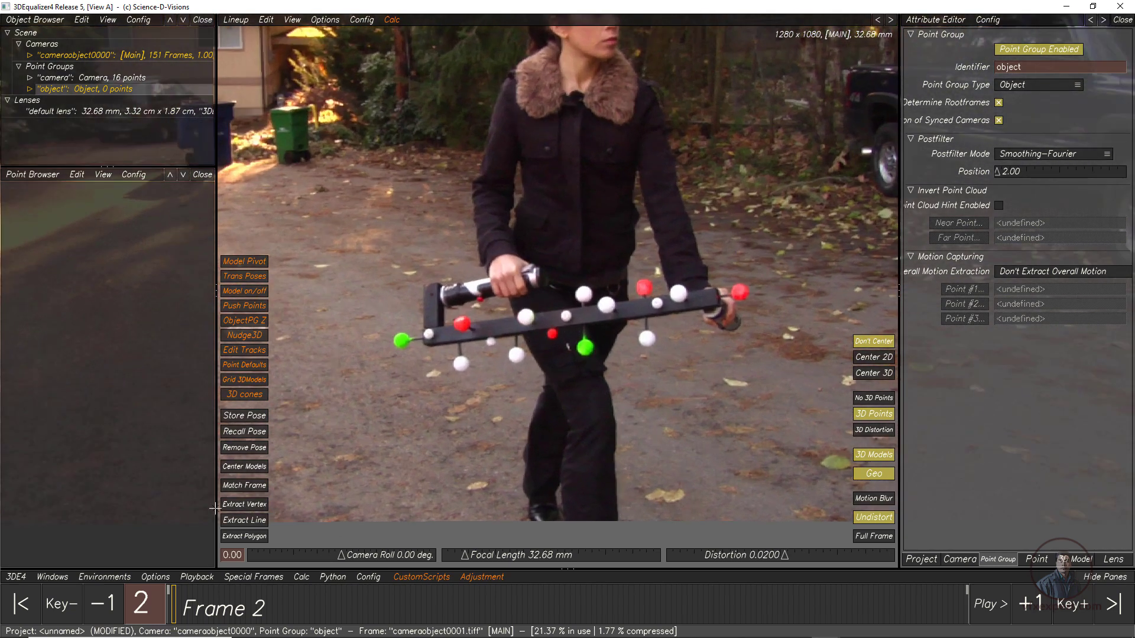
Return the timeline to the first frame of the shot.
left_click(185, 618)
left_click(60, 591)
left_click(53, 577)
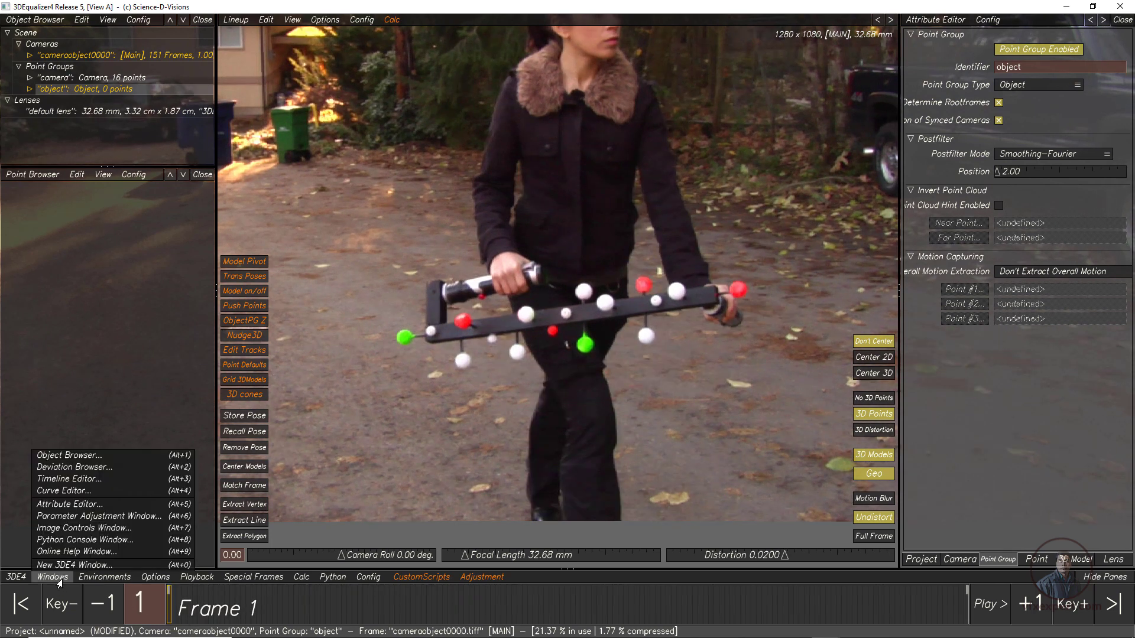
Open Image Controls, reset all adjustments, and enable Image Controls with Chroma Key.
left_click(71, 528)
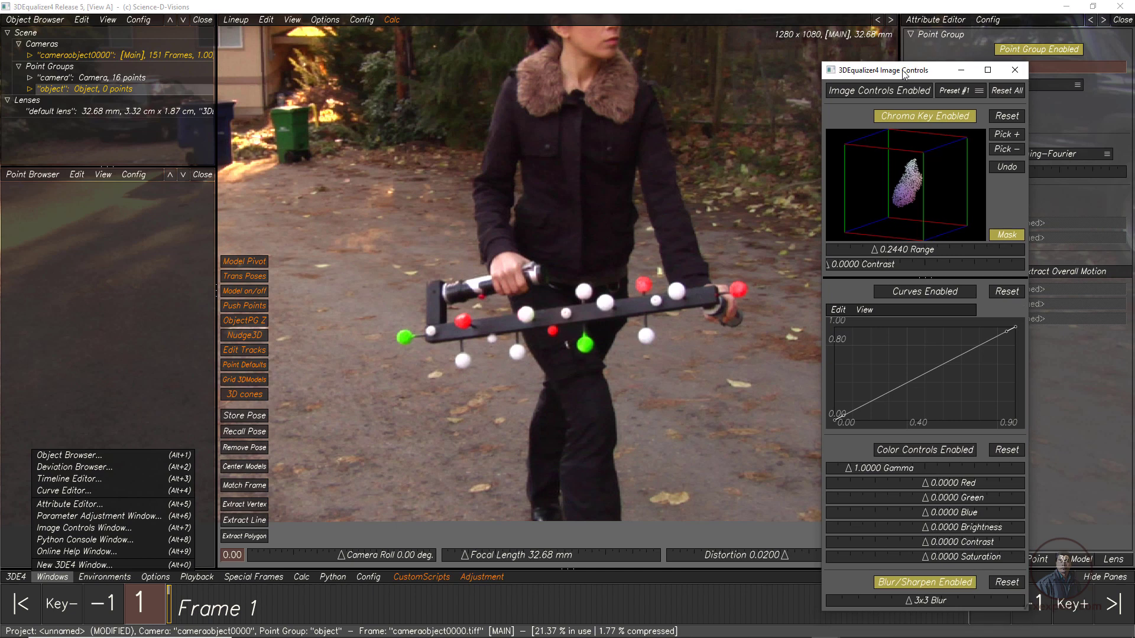
left_click(1002, 90)
left_click(867, 90)
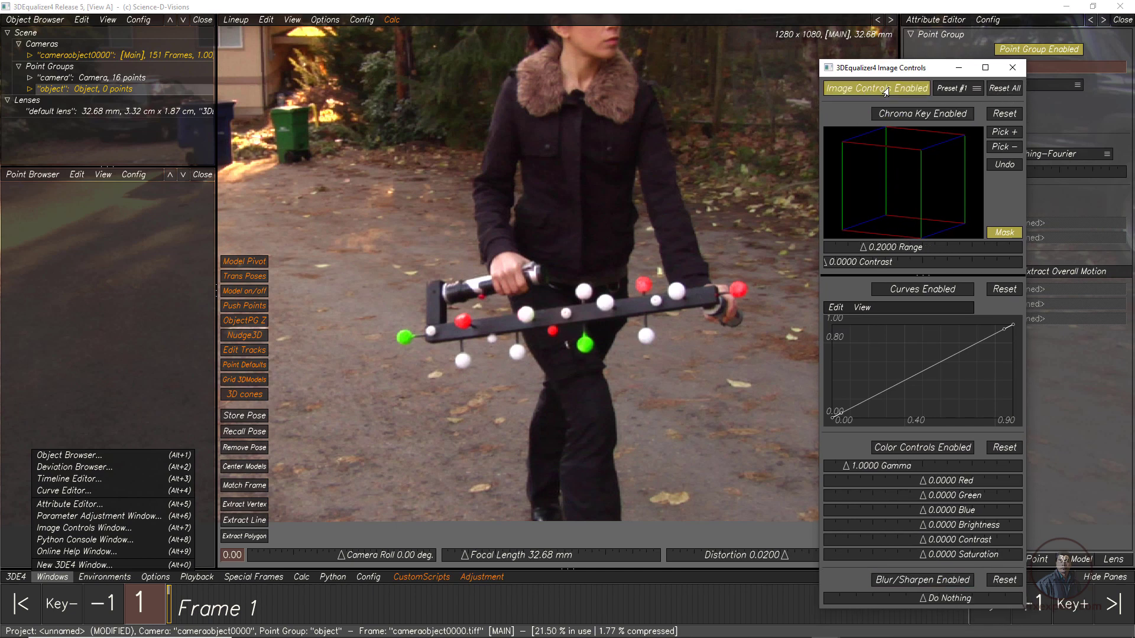
left_click(896, 117)
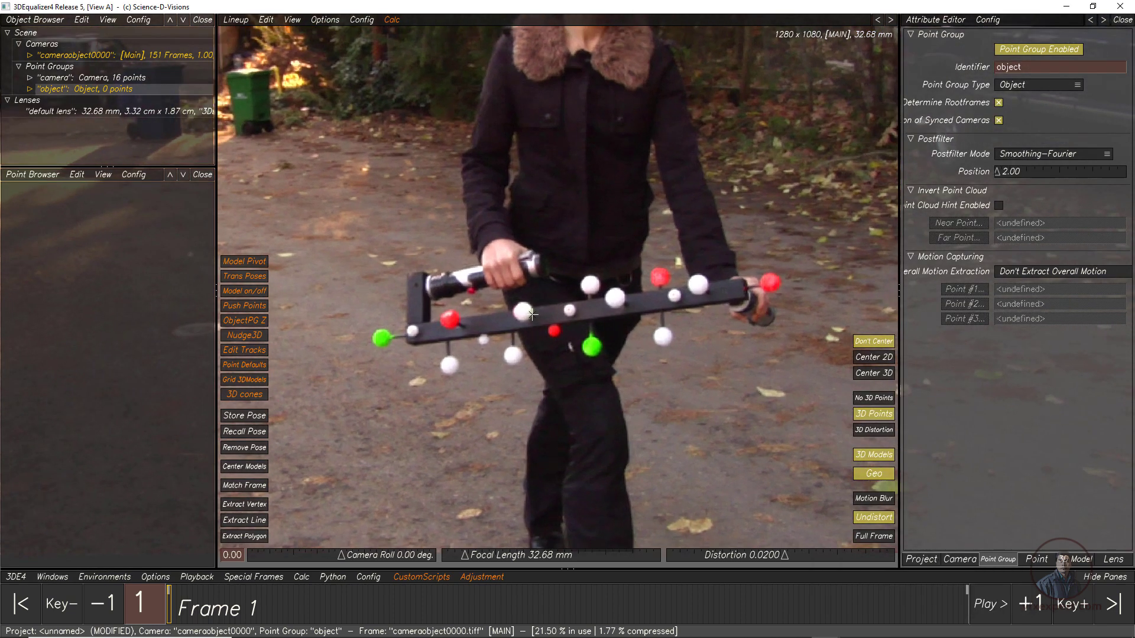
mouse_move(826, 627)
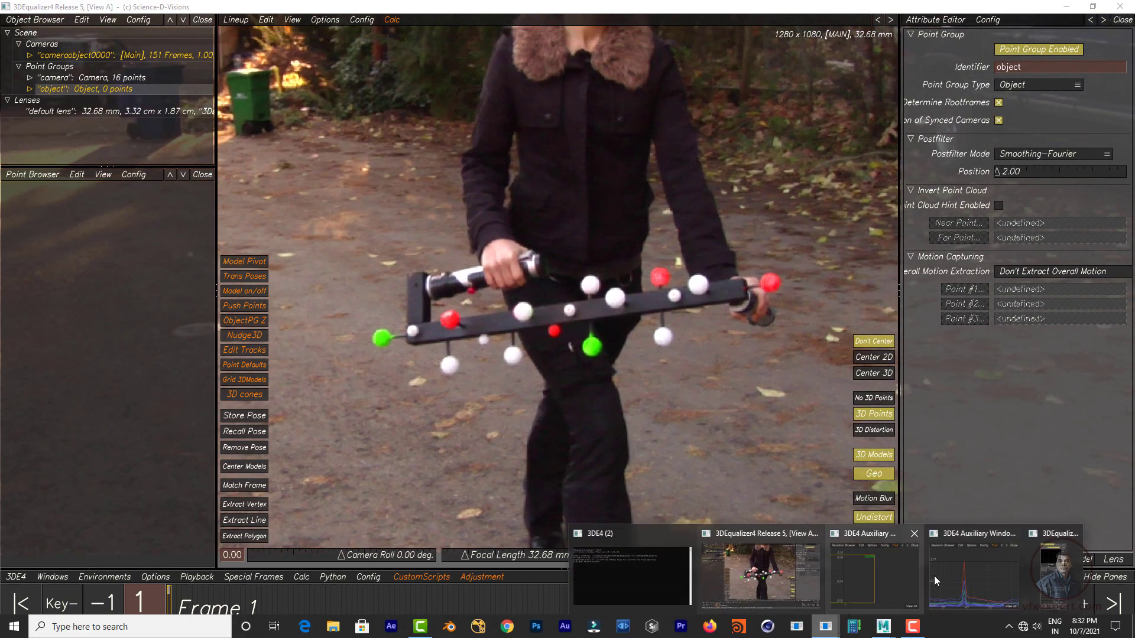
left_click(1038, 563)
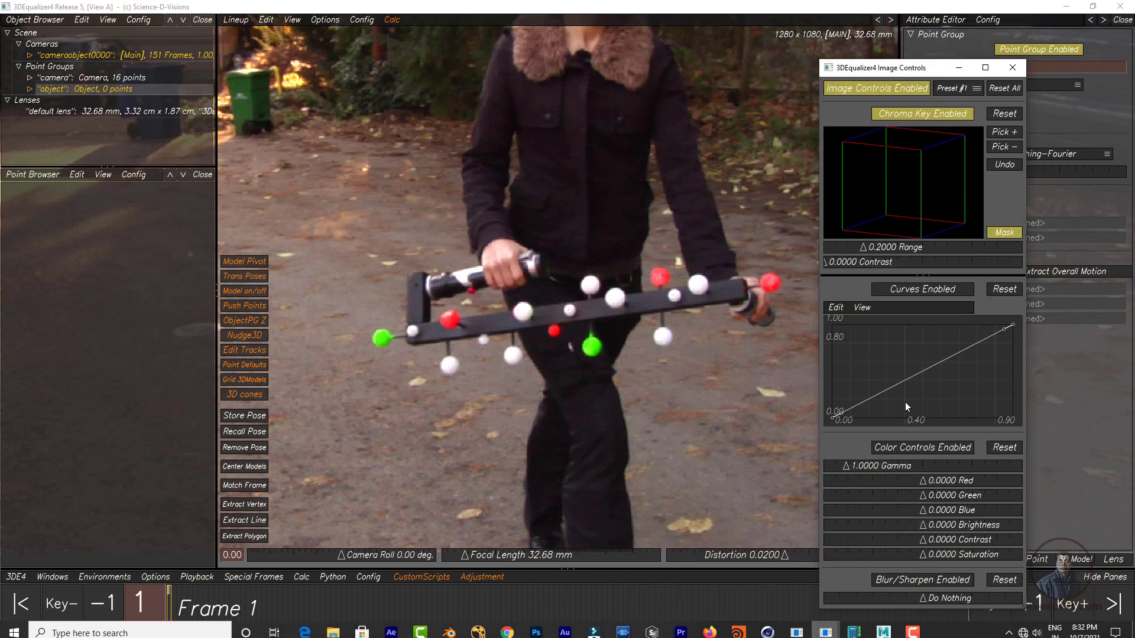
Pick the white marker ball colours as the key and set Range to 0.2351.
left_click(1009, 132)
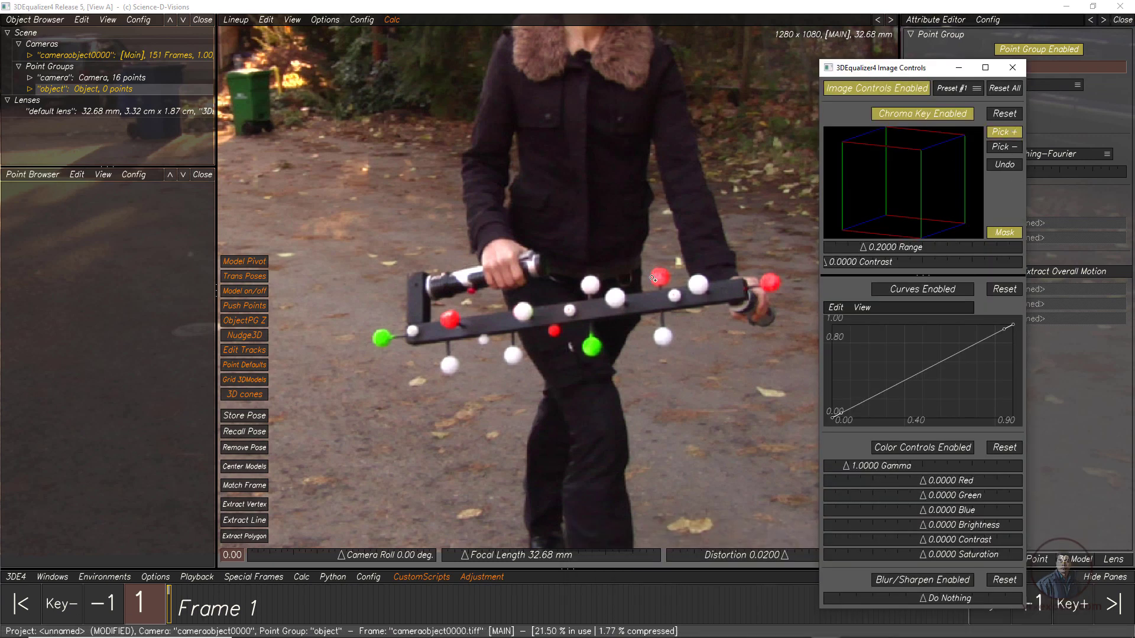
left_click(523, 313)
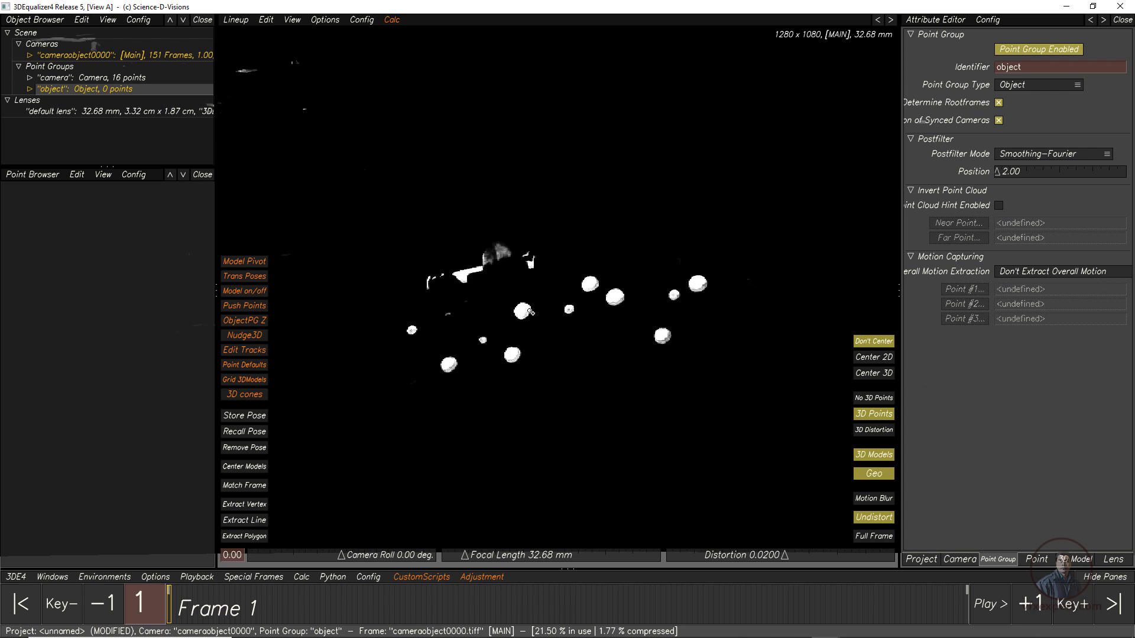
left_click(531, 312)
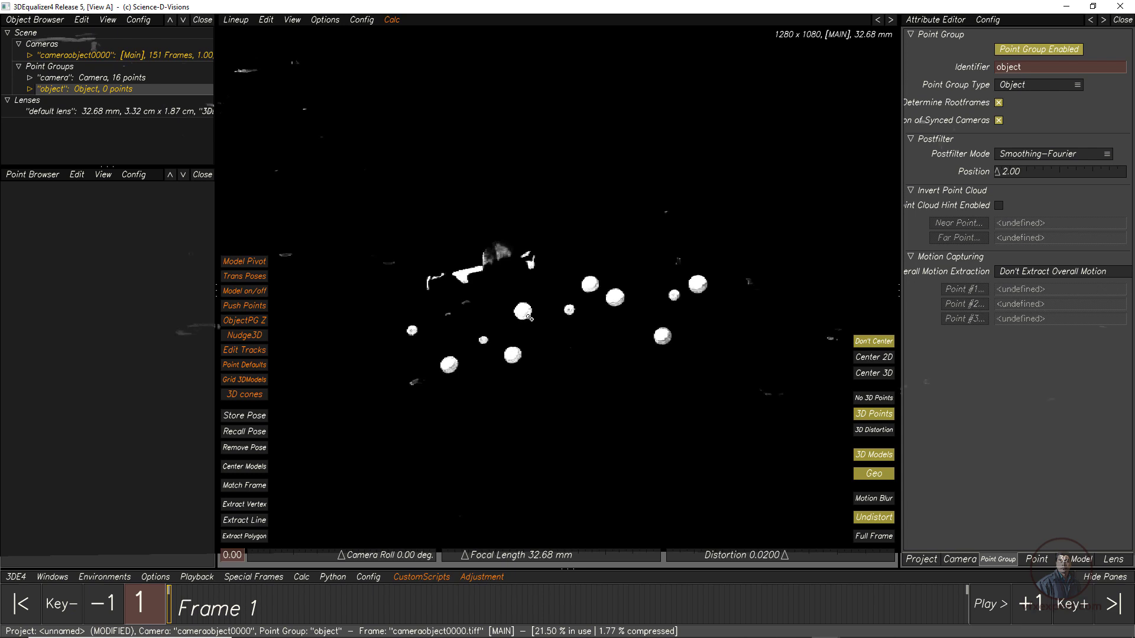
mouse_move(886, 630)
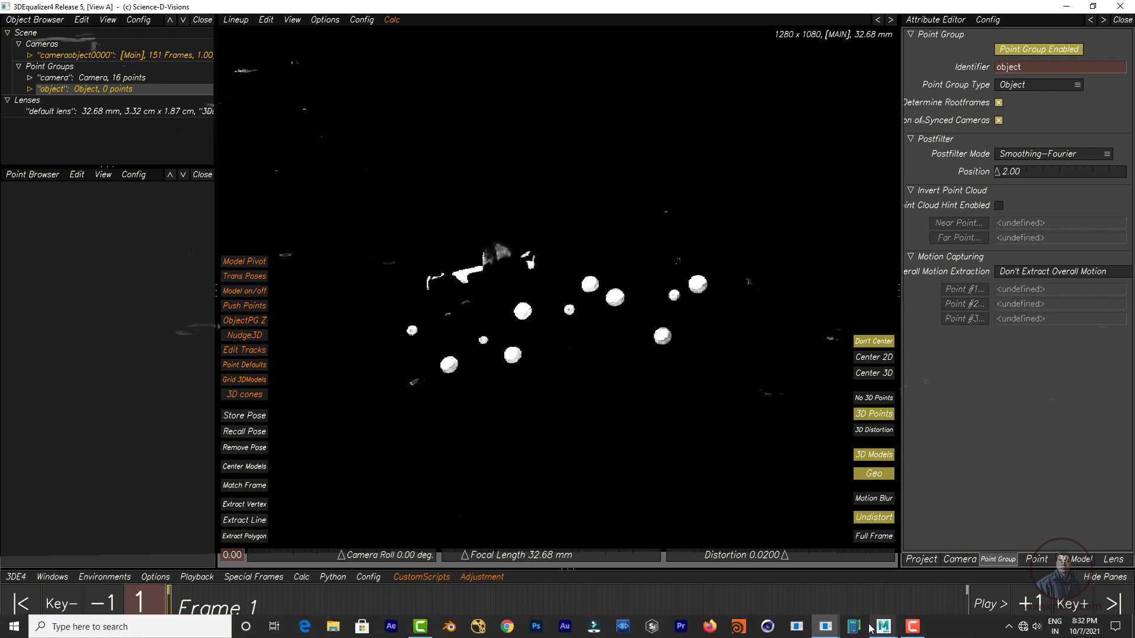
left_click(993, 568)
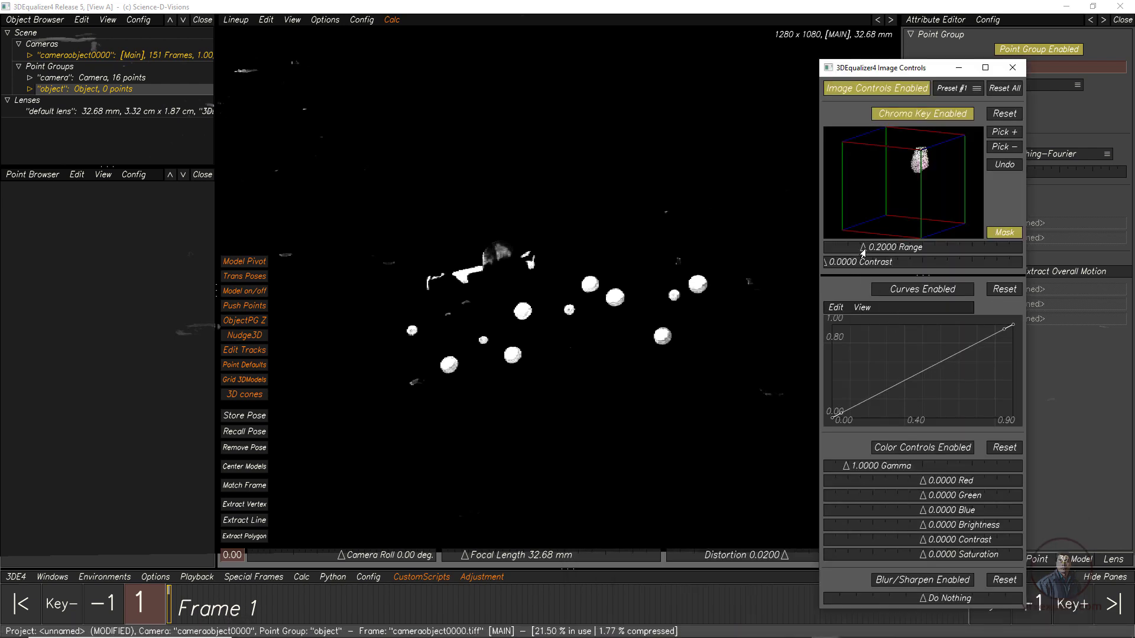
left_click_drag(863, 252, 869, 253)
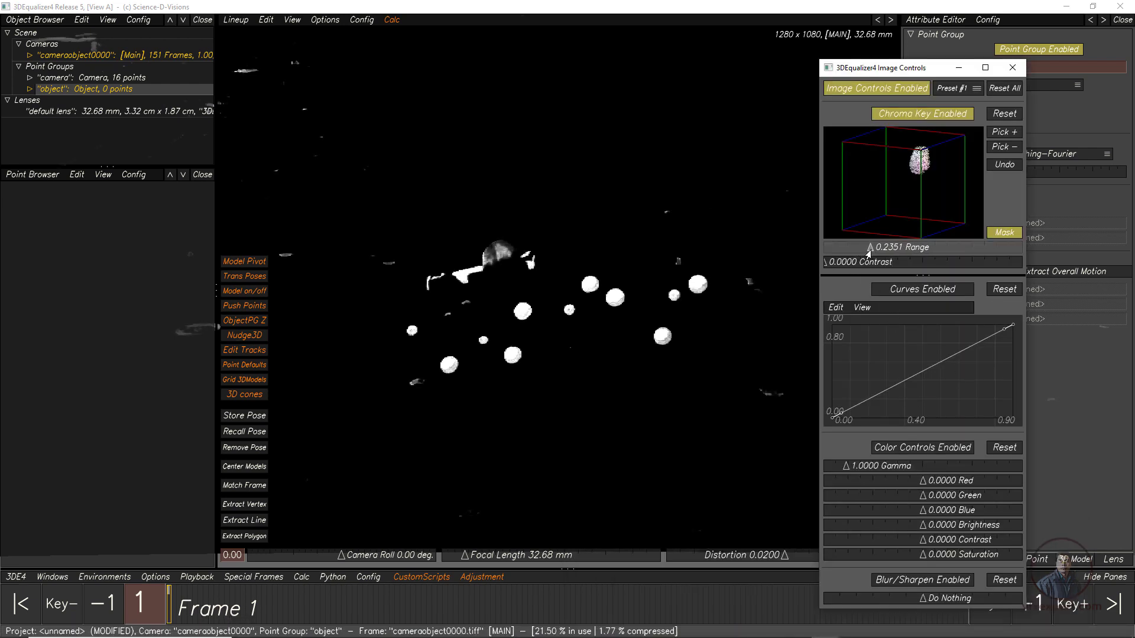
Apply a 3x3 Blur to the plate and close Image Controls.
left_click(903, 583)
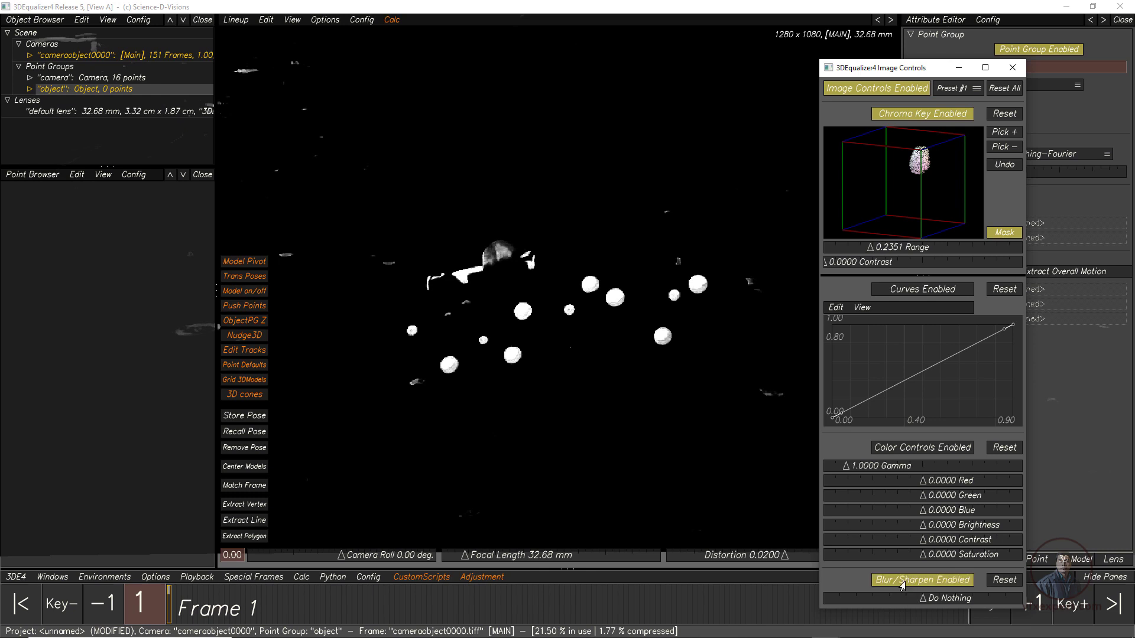
left_click_drag(924, 604, 910, 605)
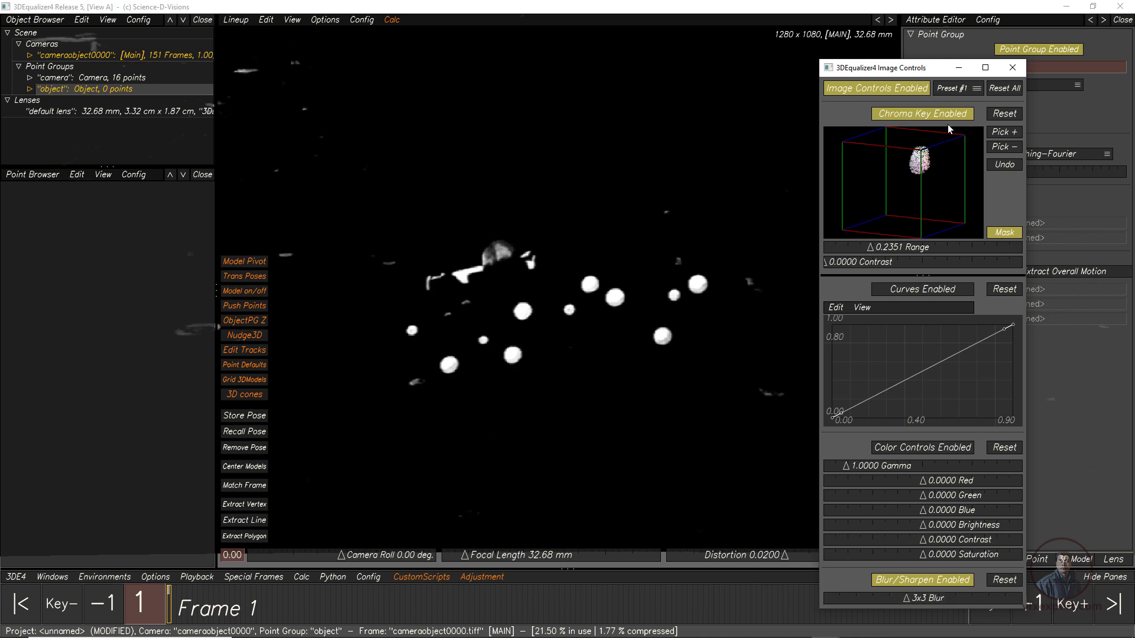
left_click(959, 67)
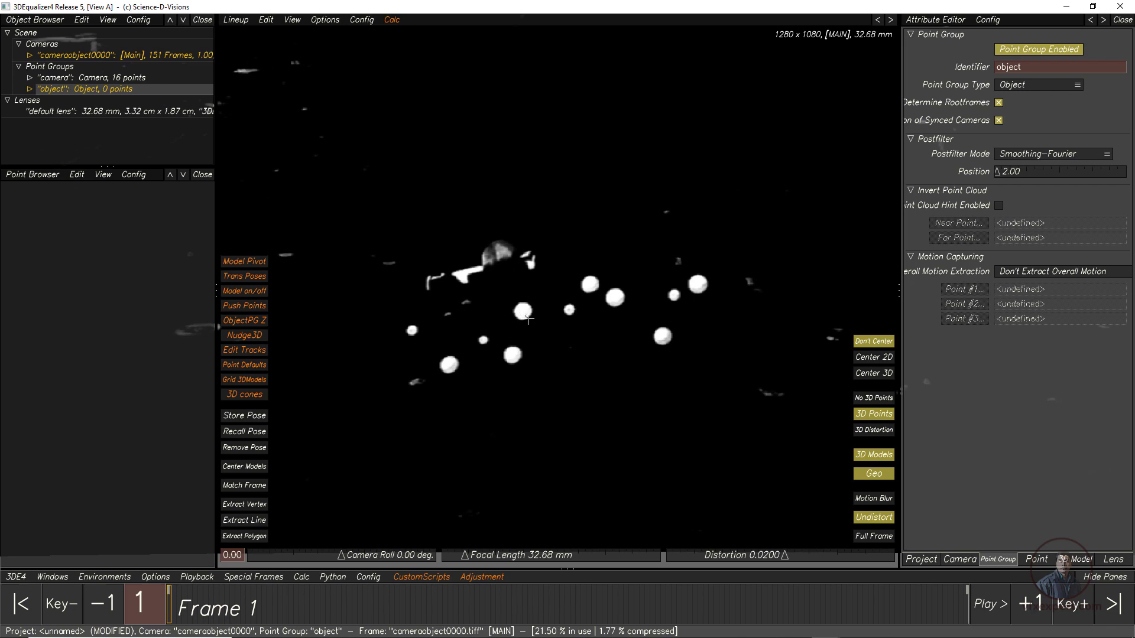
In Manual Tracking mode, place point 01 on a white ball with a tight pattern box.
left_click(233, 20)
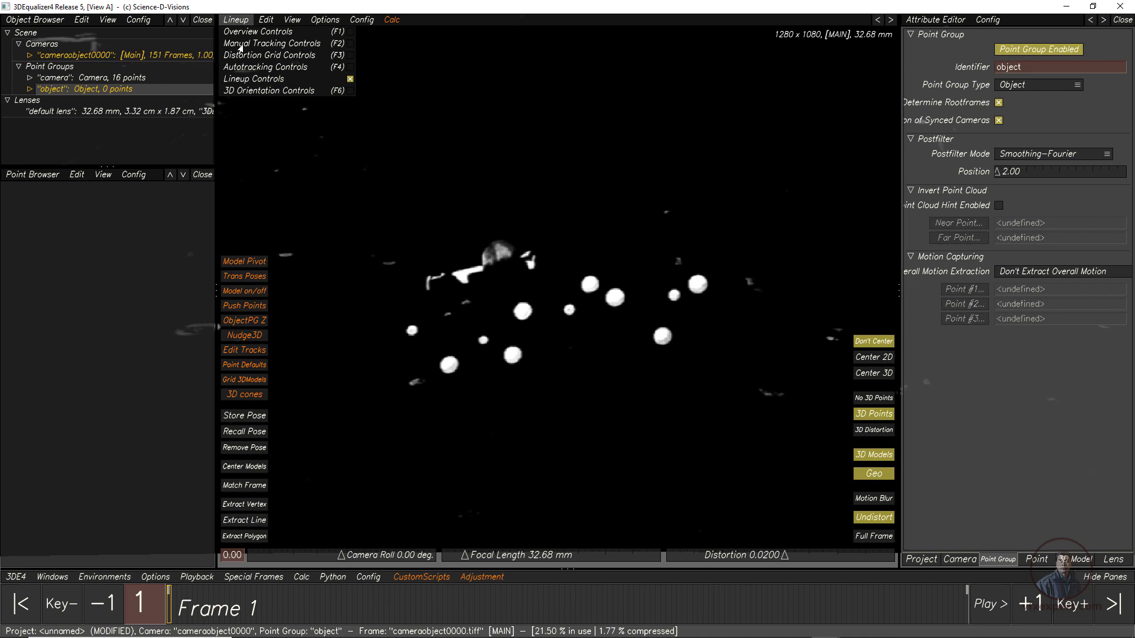
left_click(242, 49)
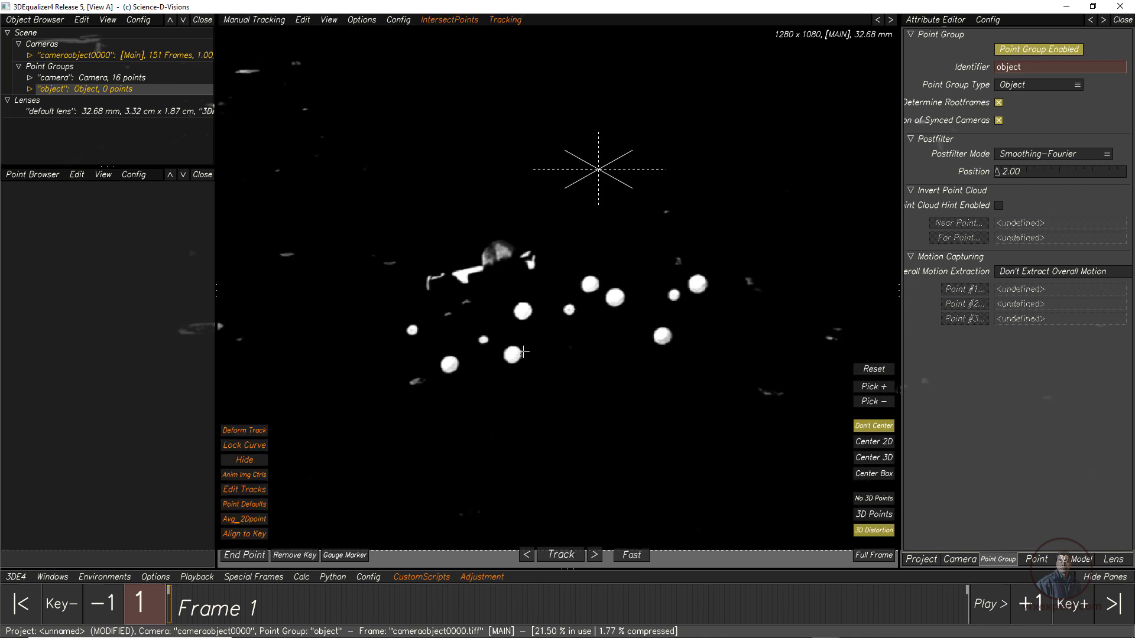
left_click(523, 312, "ctrl")
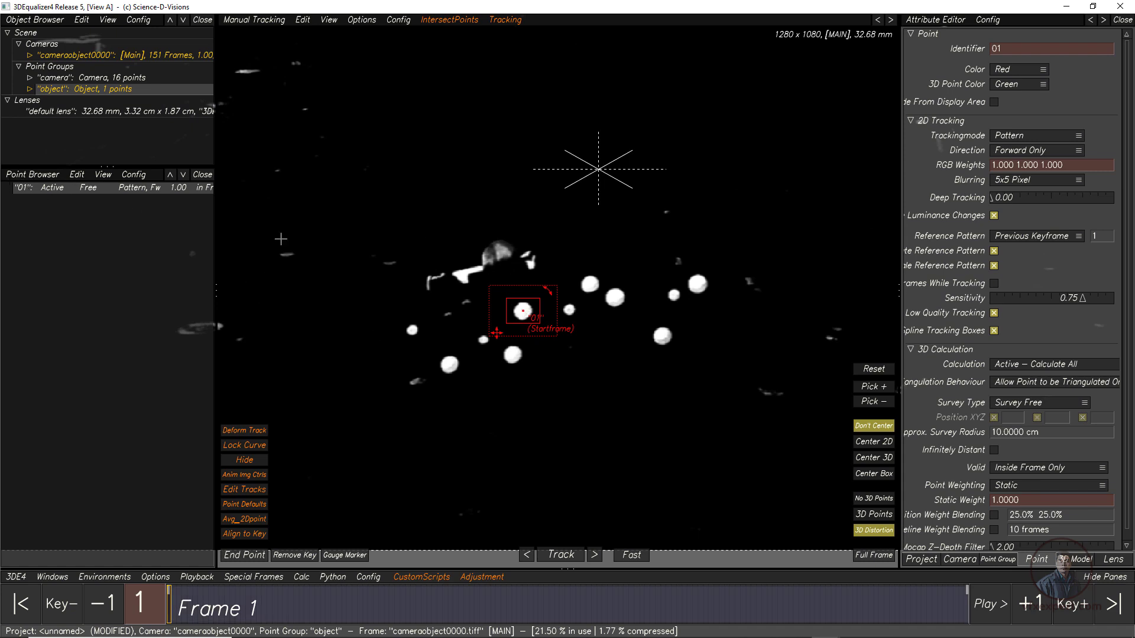
scroll(539, 364, "up", 3)
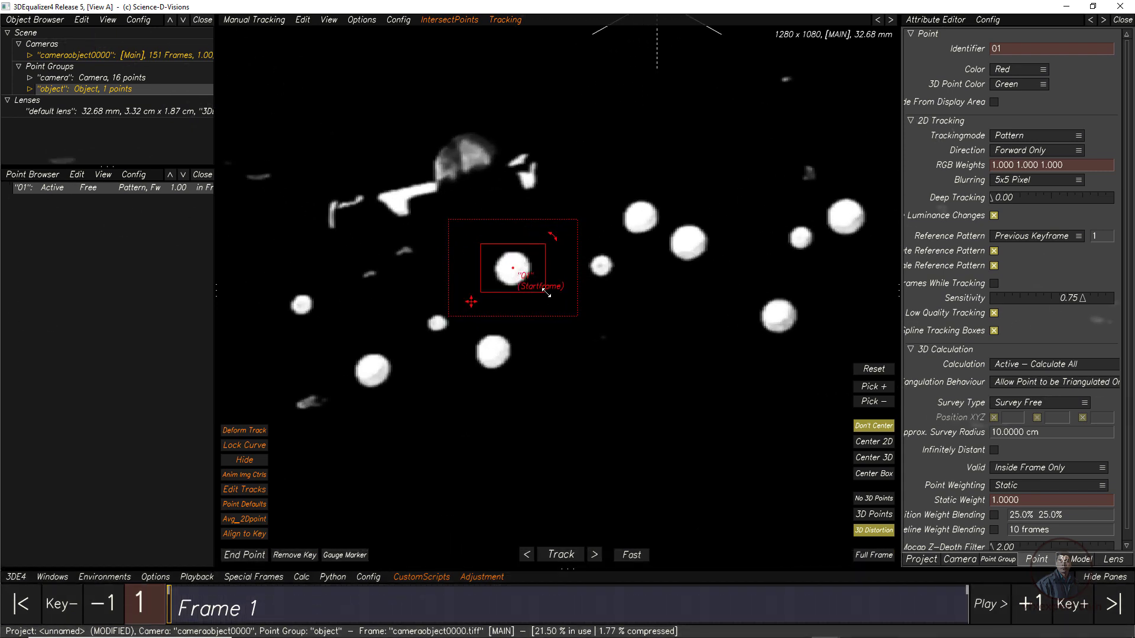
left_click_drag(545, 292, 584, 327)
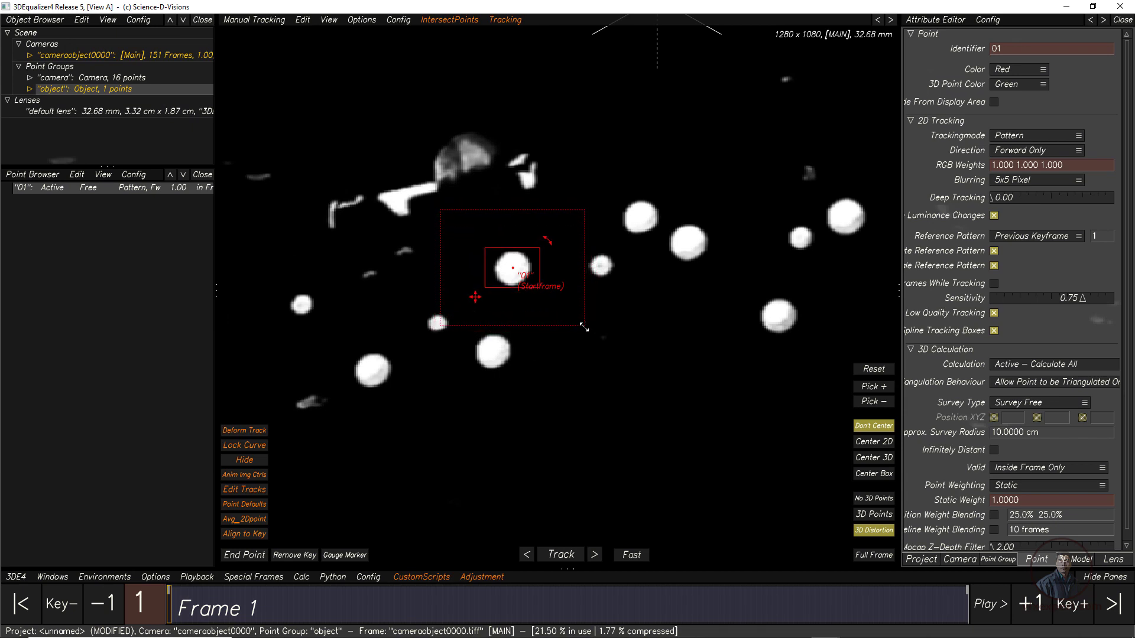
scroll(584, 327, "down", 3)
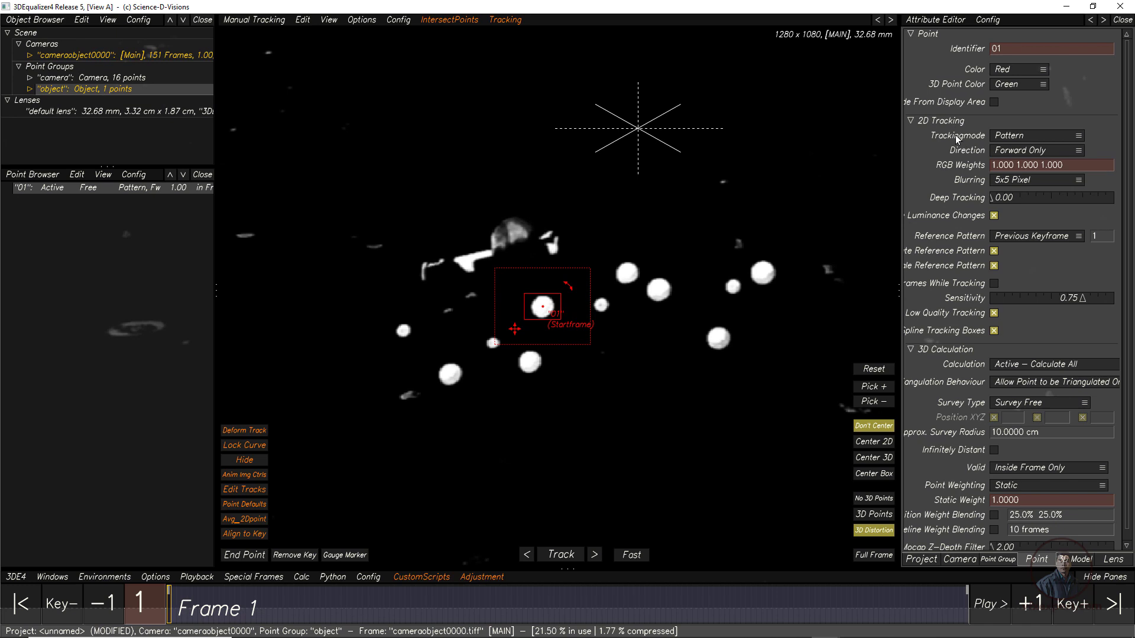
Set point 01 to Marker tracking mode and track it forward to frame 151.
left_click(1019, 139)
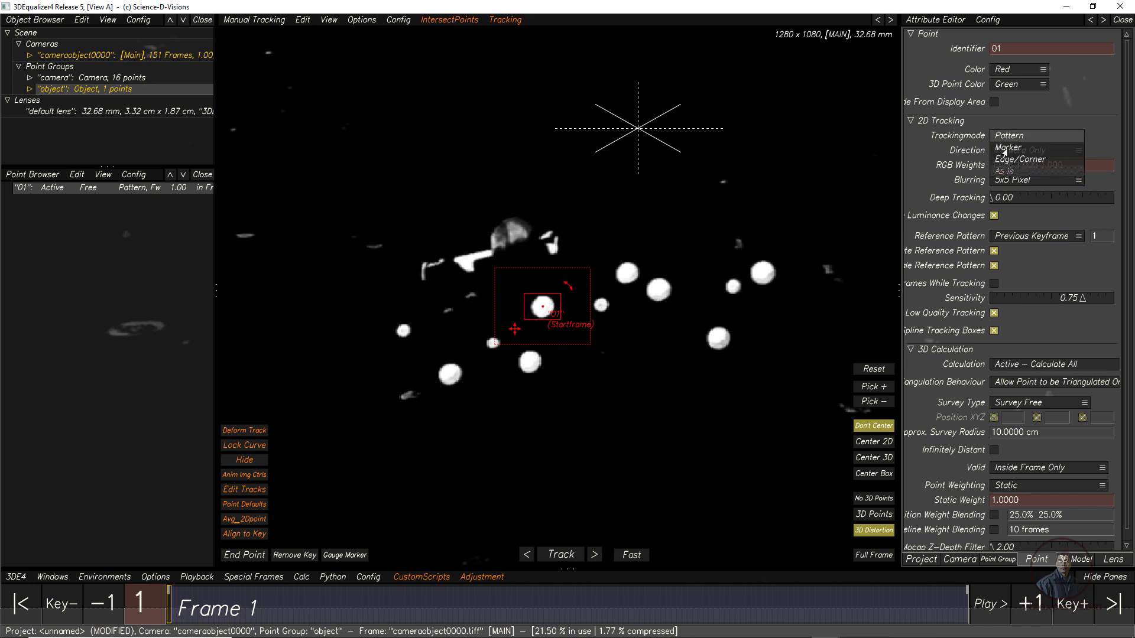
left_click(1003, 148)
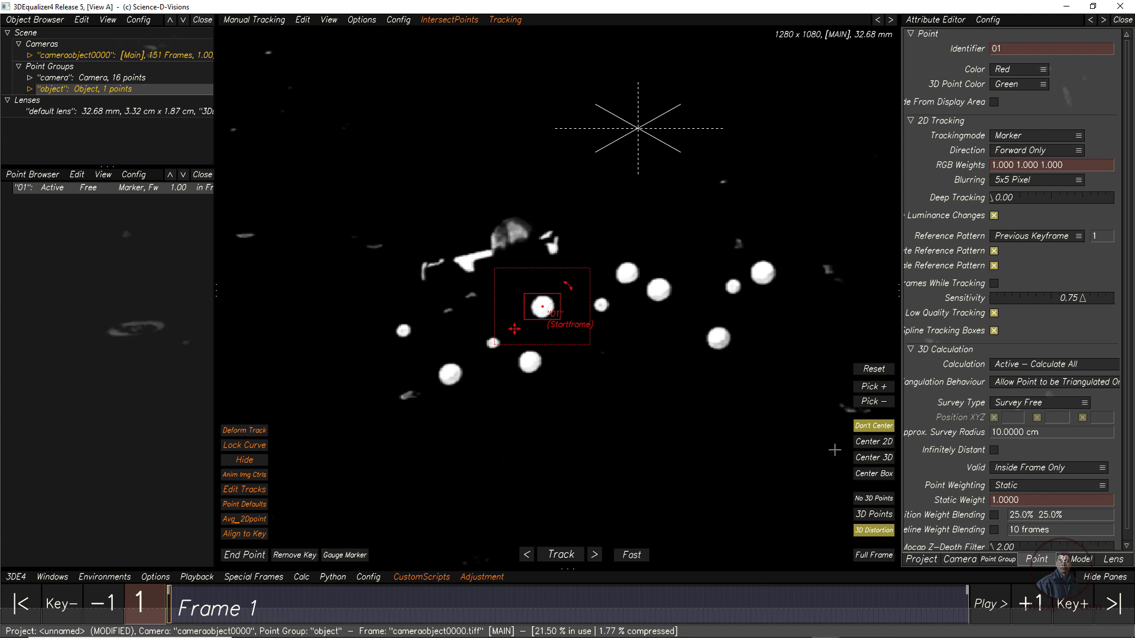
left_click(864, 442)
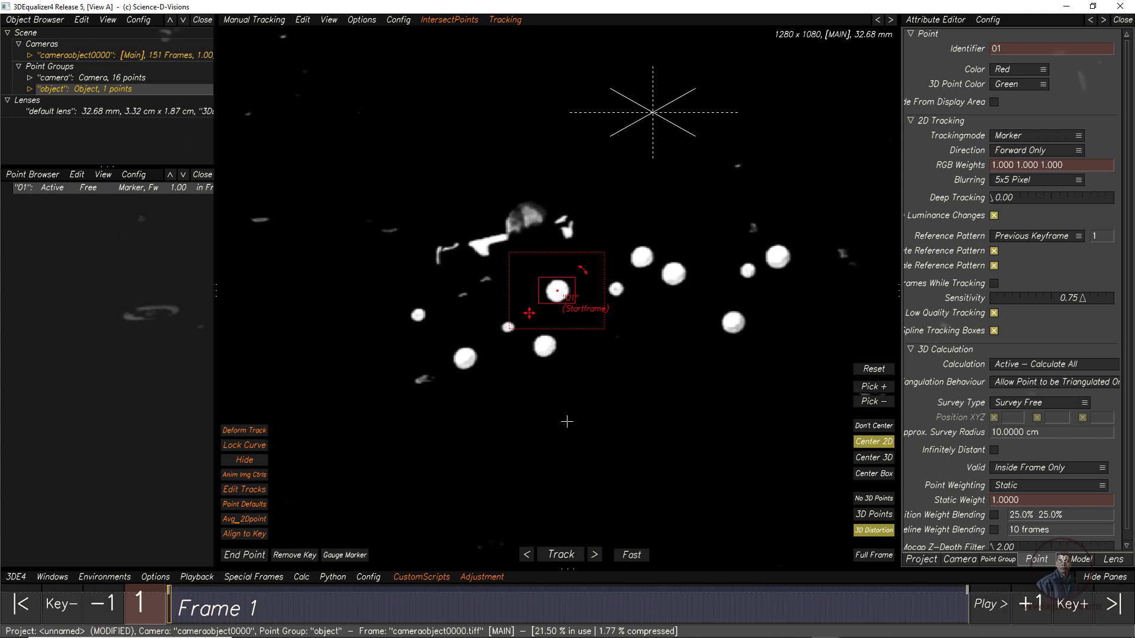
left_click(559, 555)
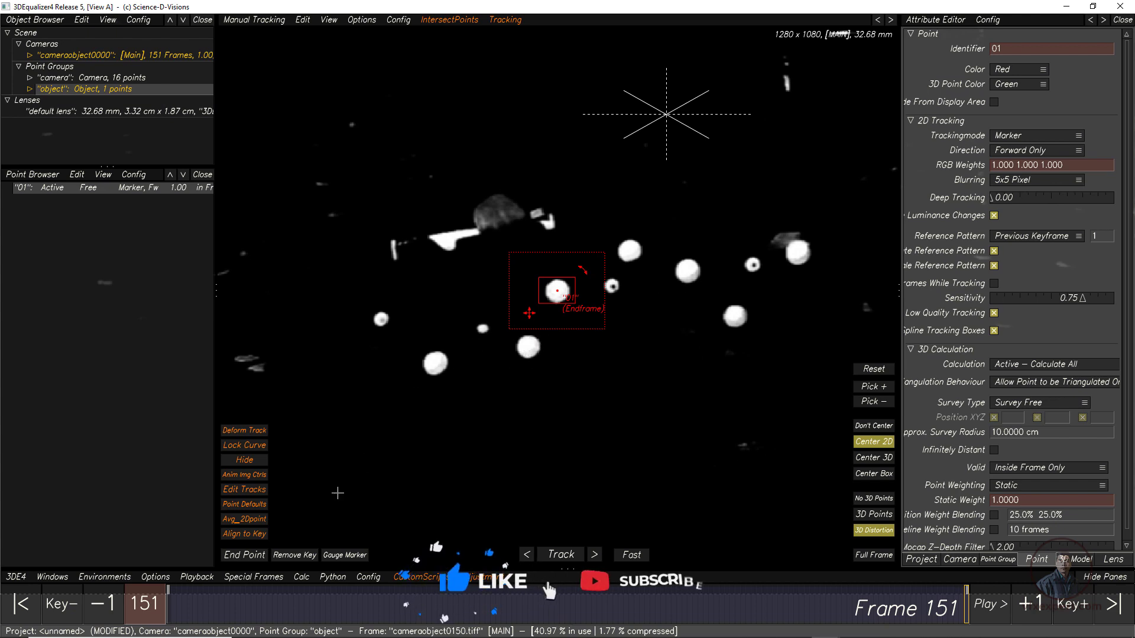
mouse_move(887, 632)
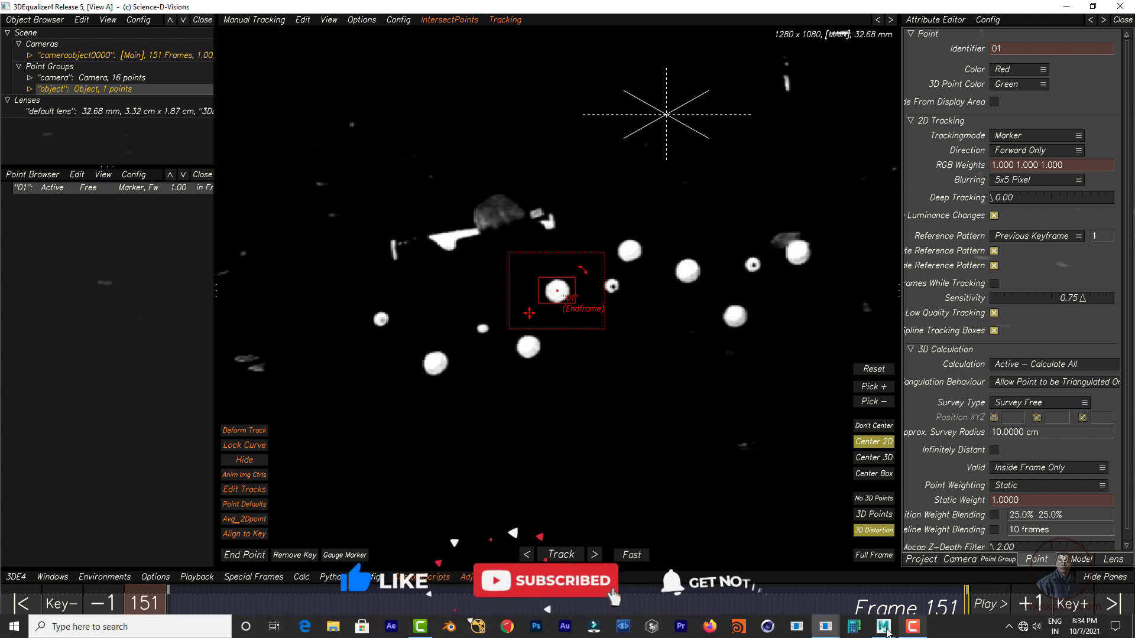
Disable Image Controls to return the footage to colour and review the shot.
left_click(1036, 603)
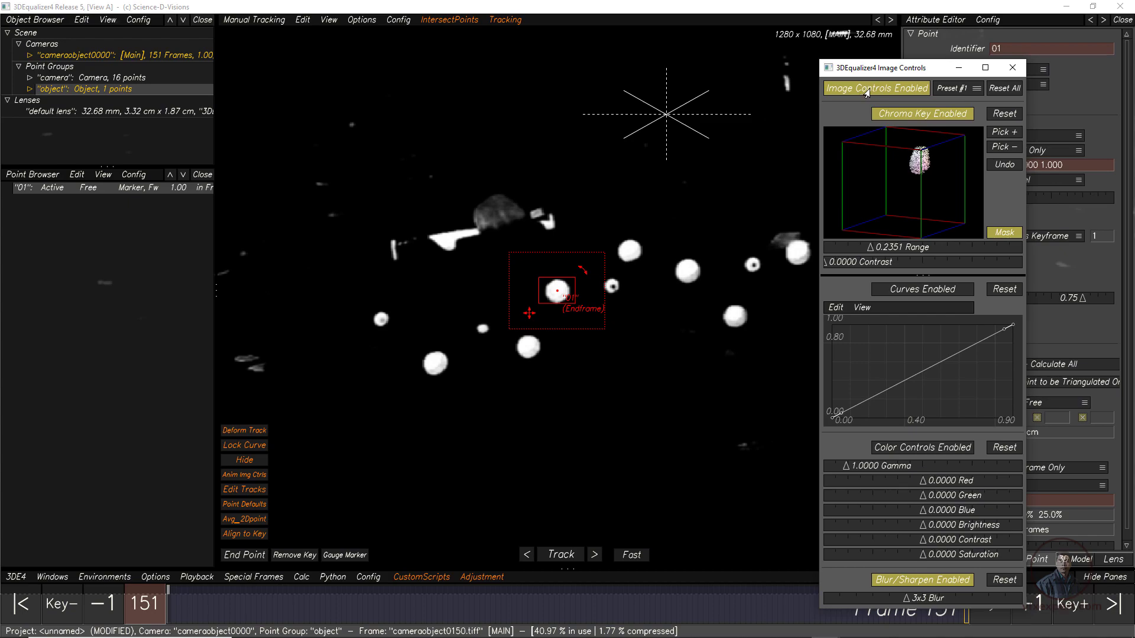
left_click(866, 90)
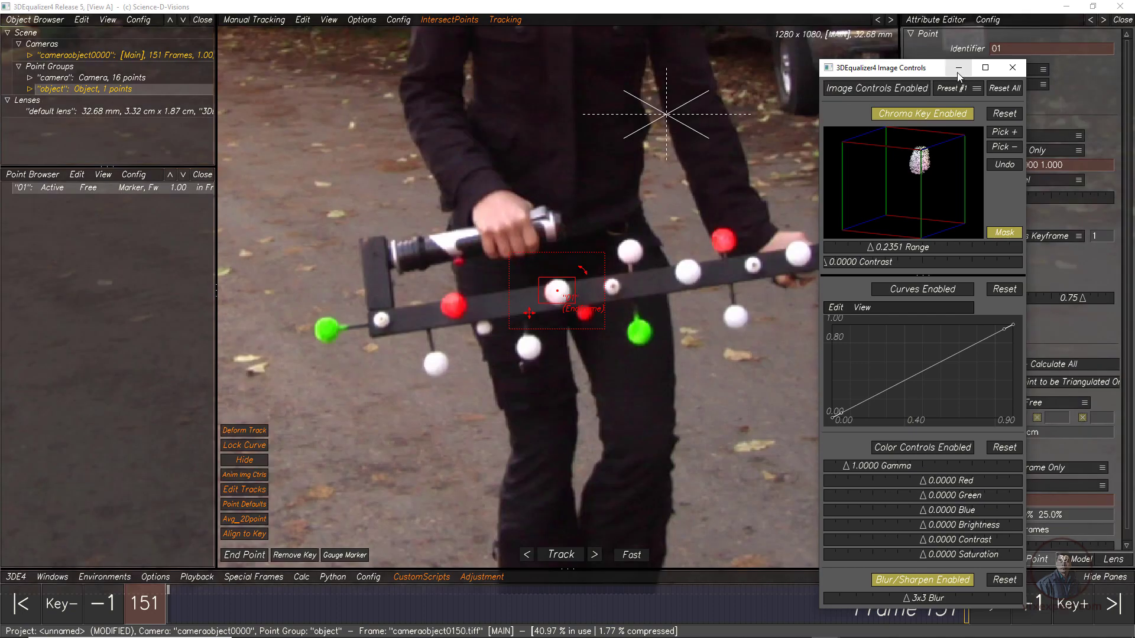
left_click(539, 383)
left_click_drag(210, 606, 159, 585)
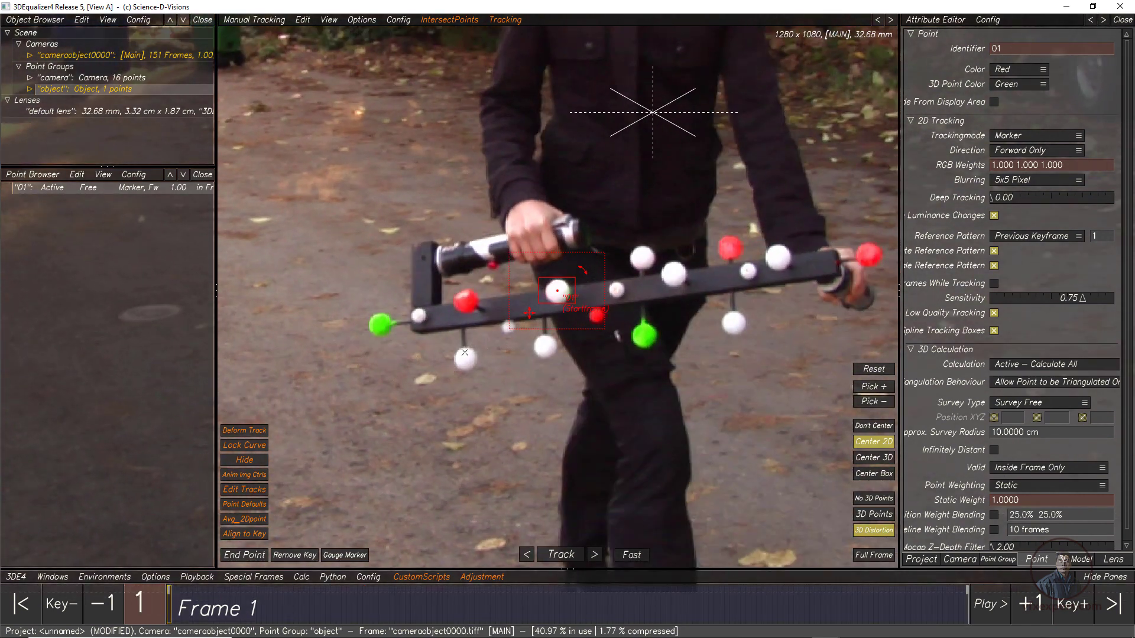
middle_click_drag(465, 352, 452, 338)
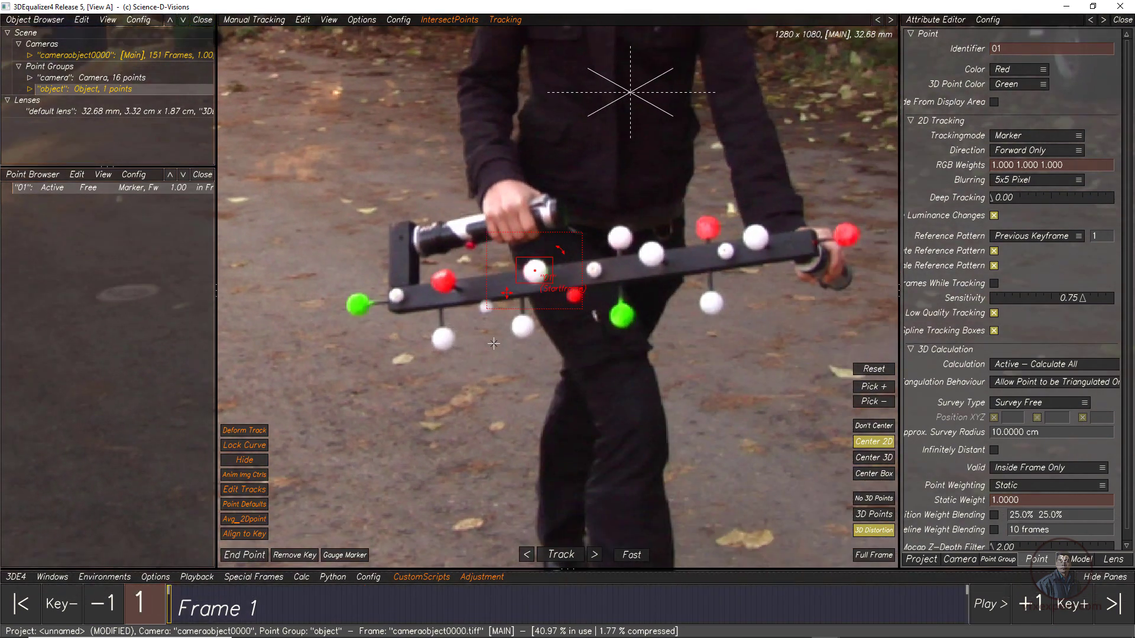
Add point 02 on the lower white ball in Pattern mode and gauge its marker.
left_click(443, 341, "ctrl")
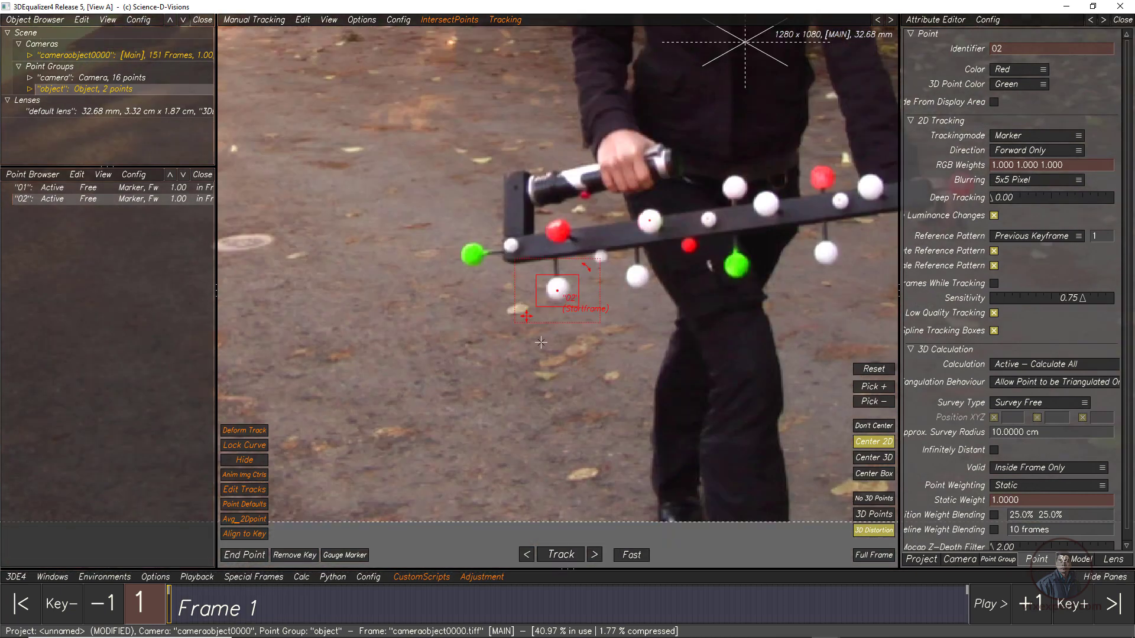
left_click(1032, 140)
left_click(1010, 124)
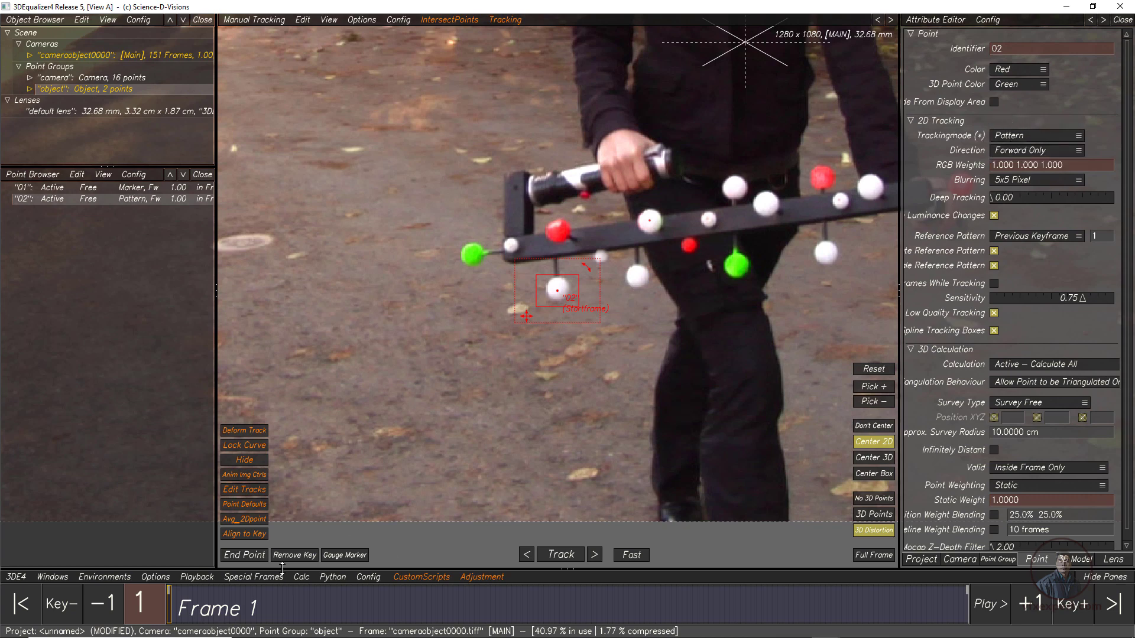
left_click(347, 559)
Track point 02 forward through frame 87, then scrub back to check the track.
left_click(559, 555)
left_click(560, 556)
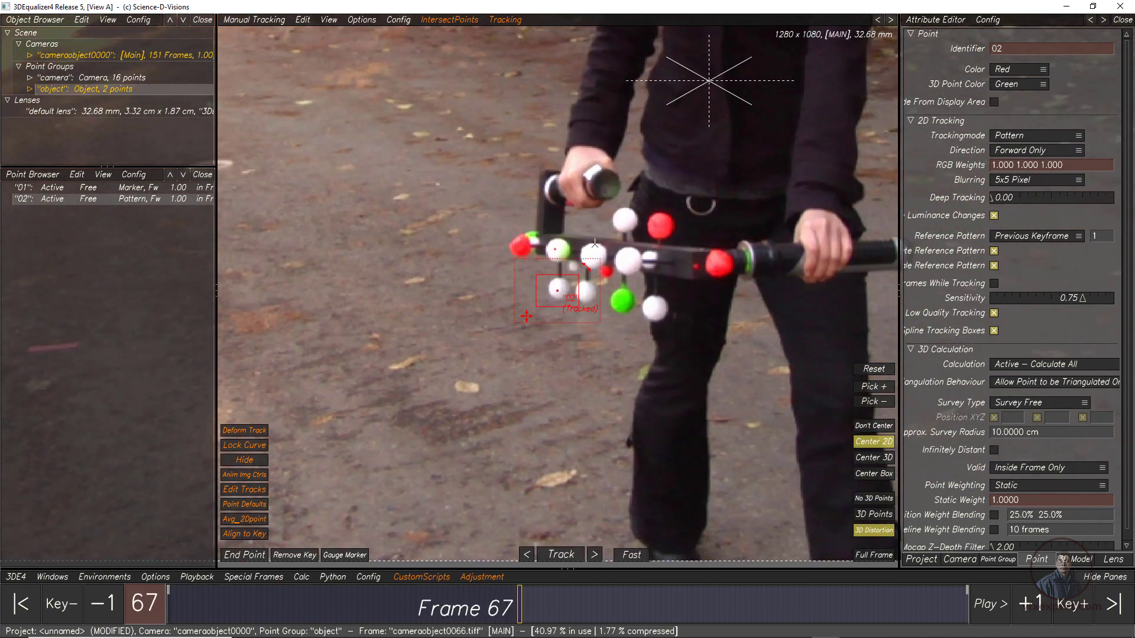
left_click(561, 556)
mouse_move(616, 612)
left_mouse_down()
mouse_move(586, 612)
mouse_move(620, 614)
left_mouse_up()
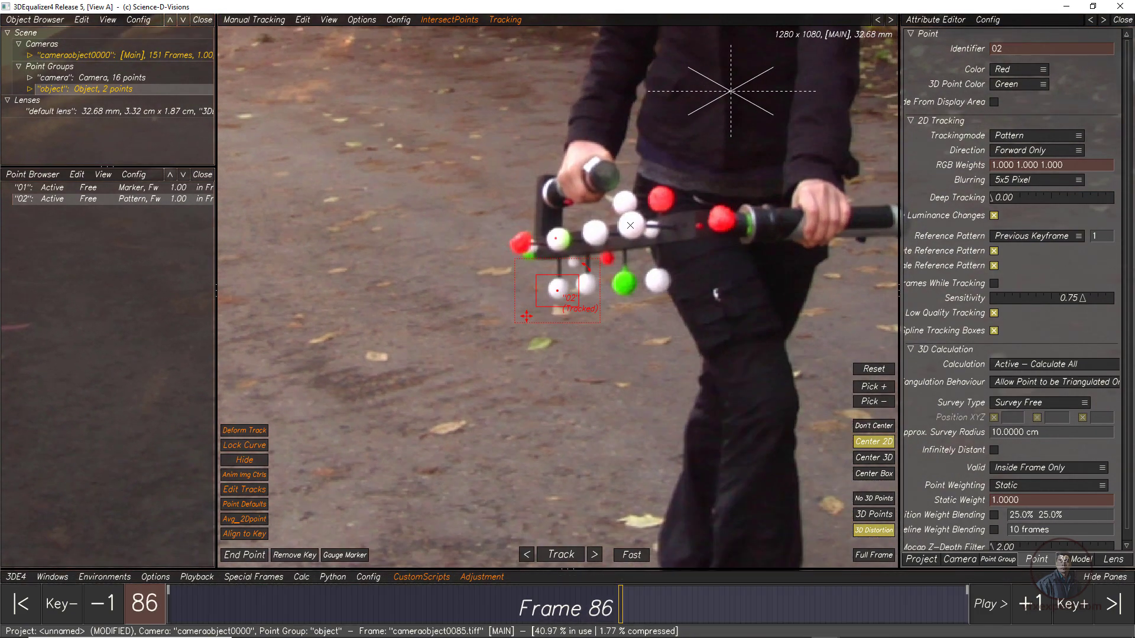
left_click(595, 556)
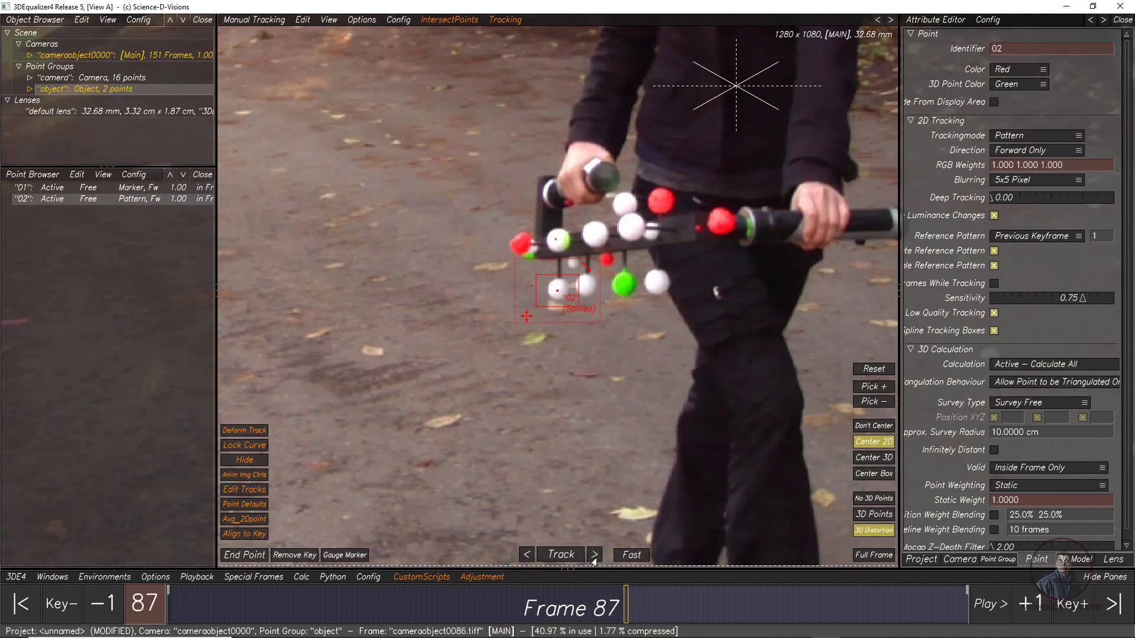
left_click(594, 556)
left_click_drag(624, 608, 171, 591)
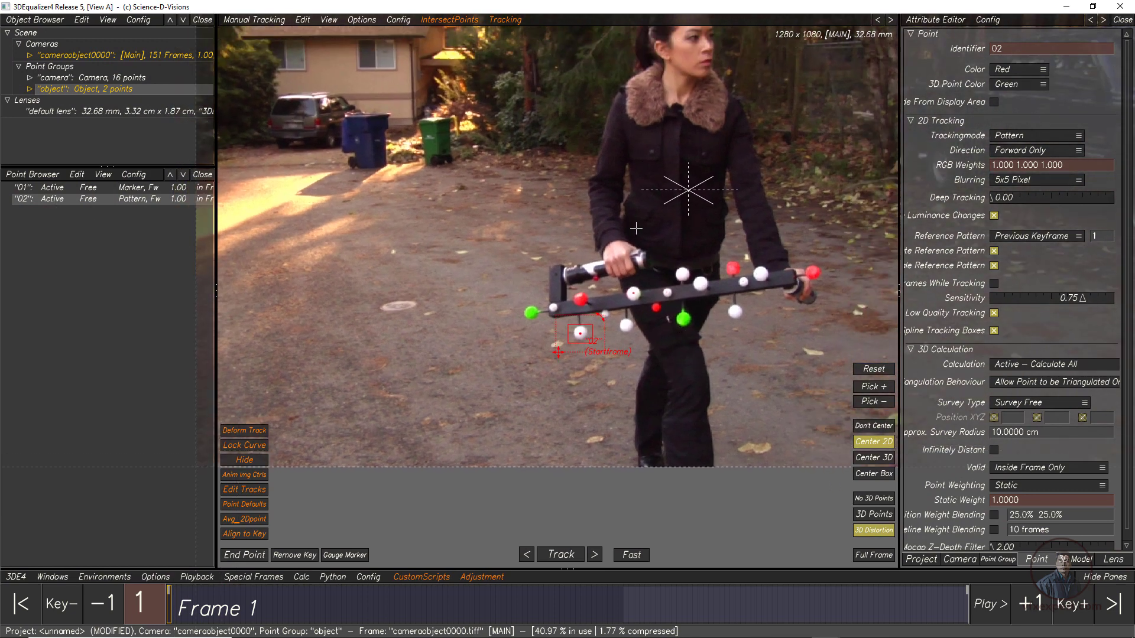
Delete points 01 and 02 from the object point group and switch the viewer to Full Frame.
left_click(87, 189, "ctrl")
right_click(85, 192)
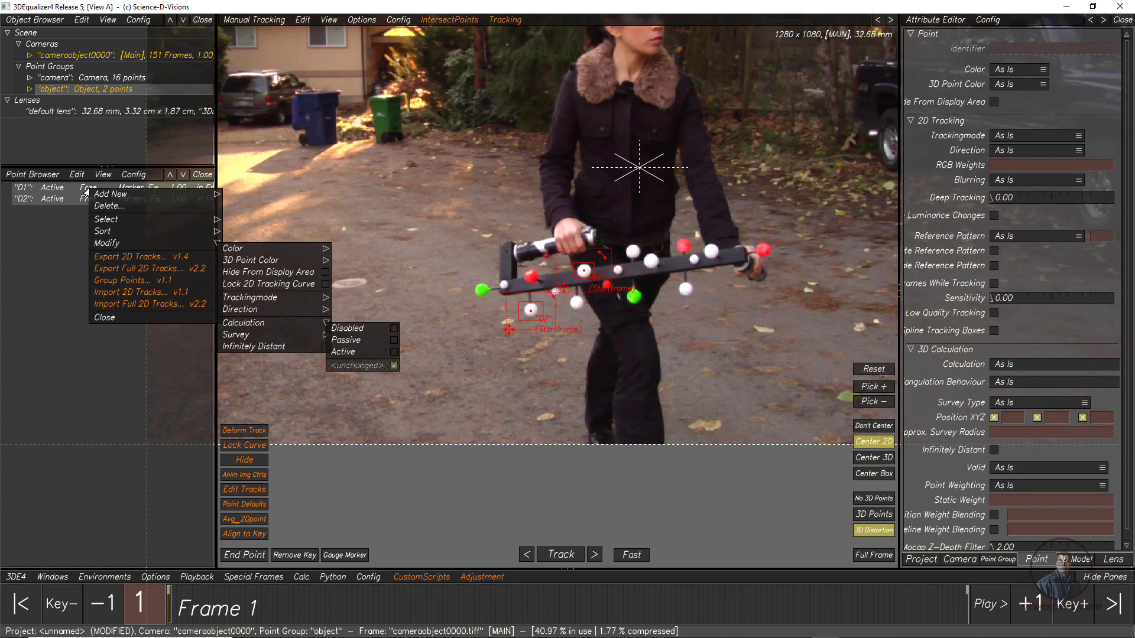
left_click(110, 205)
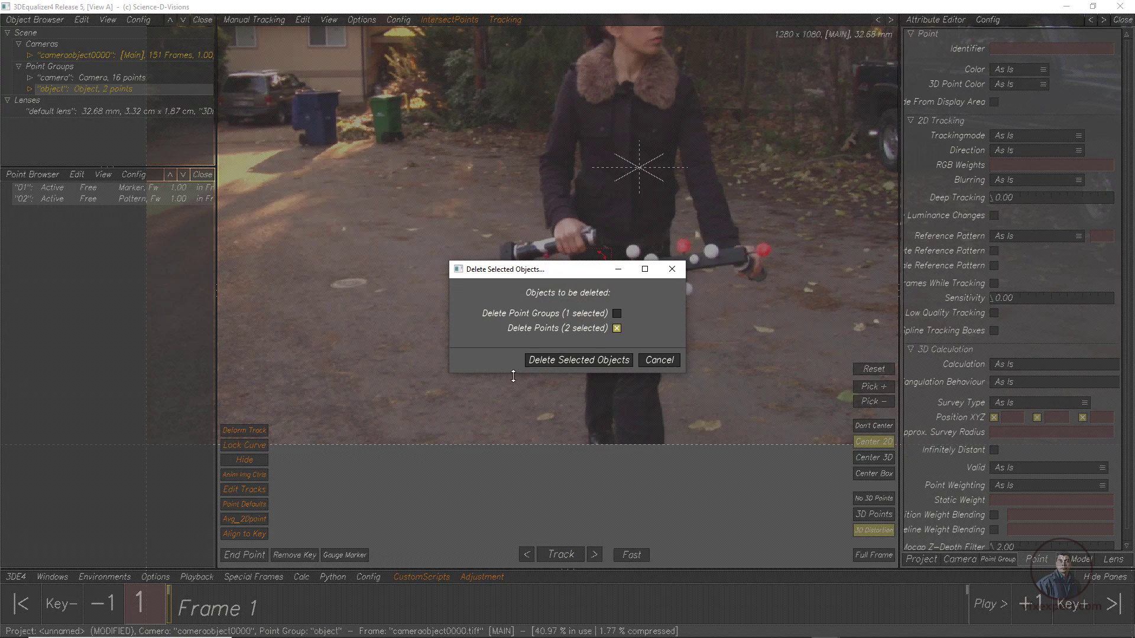
left_click(579, 360)
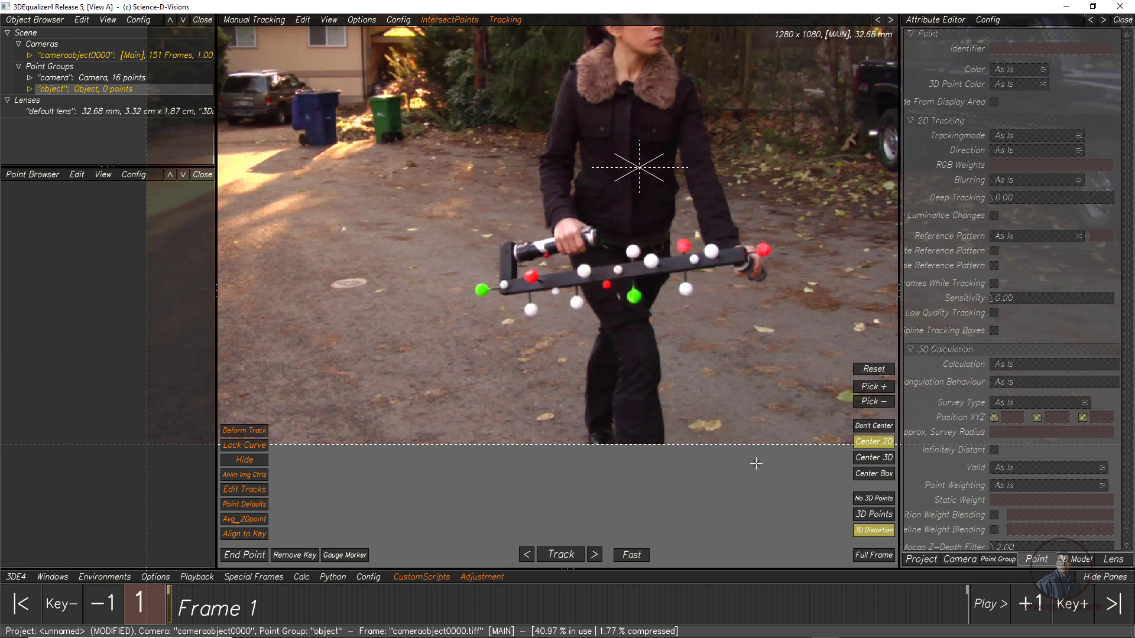
left_click(871, 559)
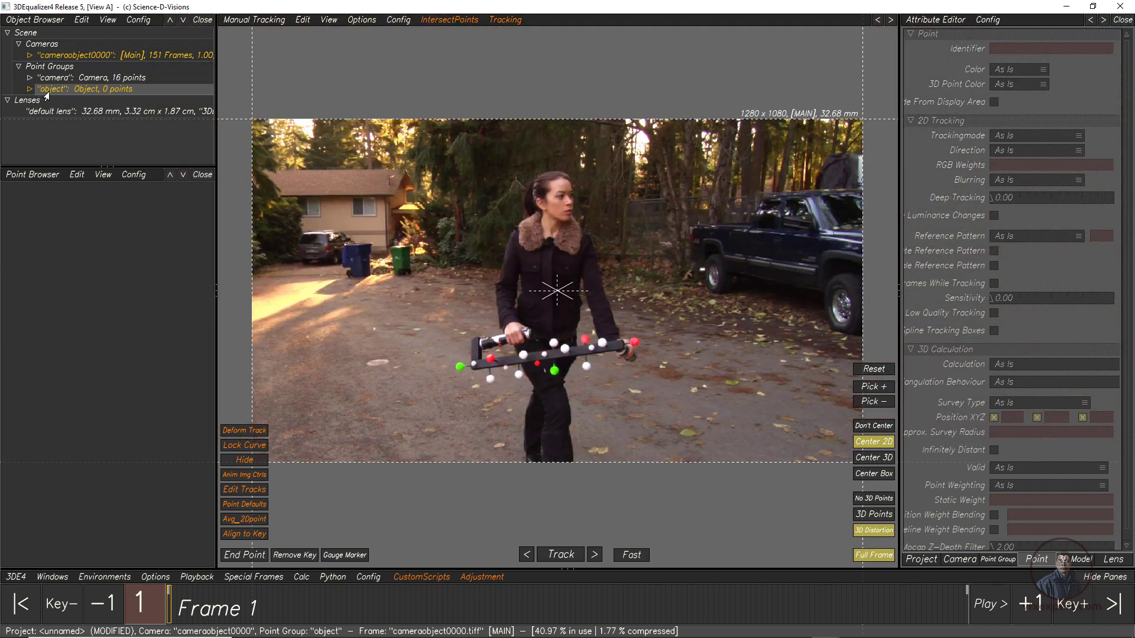
right_click(87, 94)
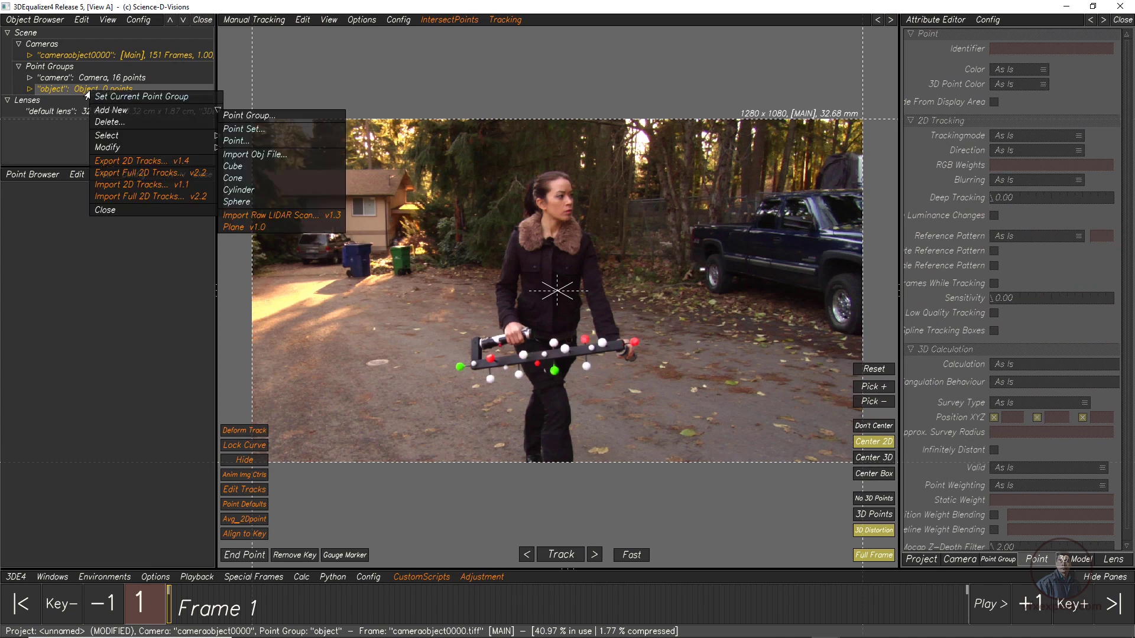
Import Object_points.txt as 2D tracks into the object point group.
left_click(127, 186)
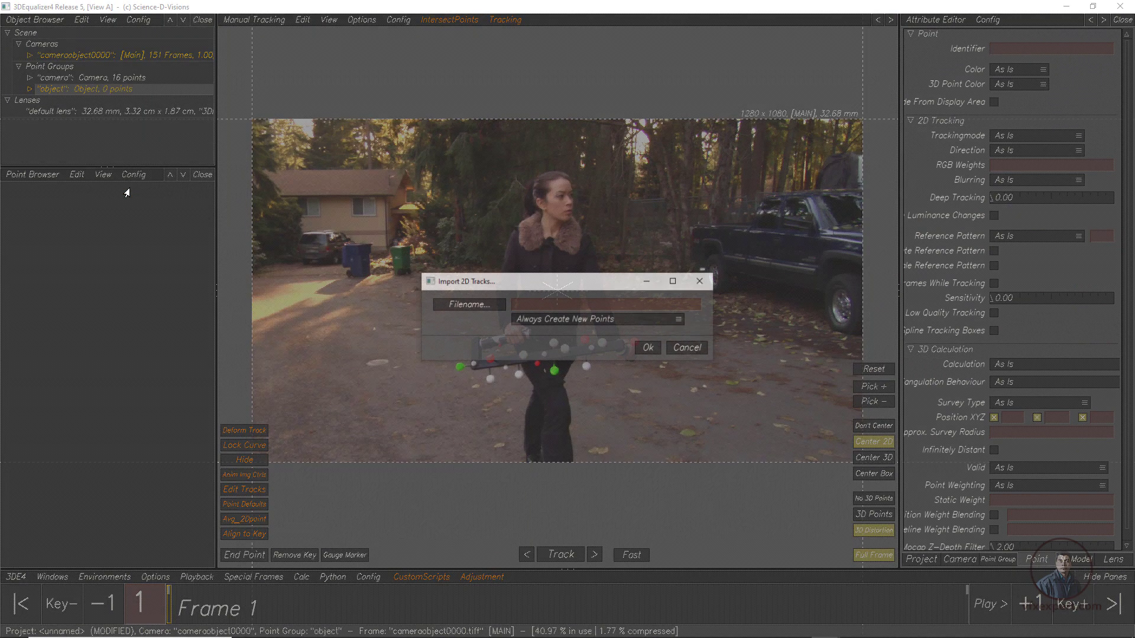
left_click(459, 303)
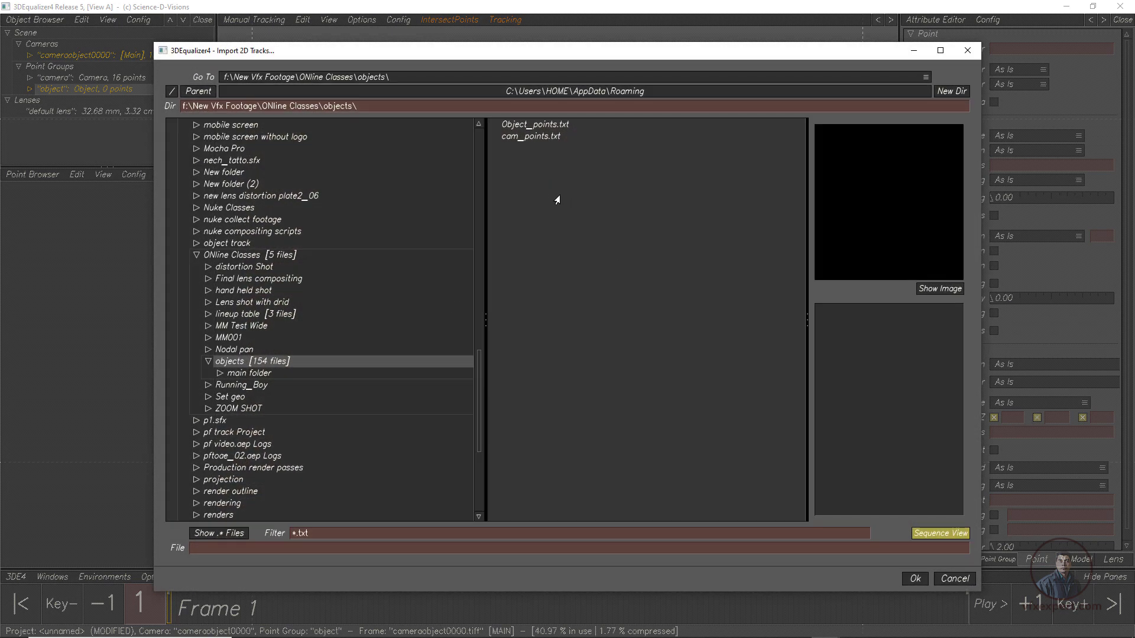
left_click(534, 126)
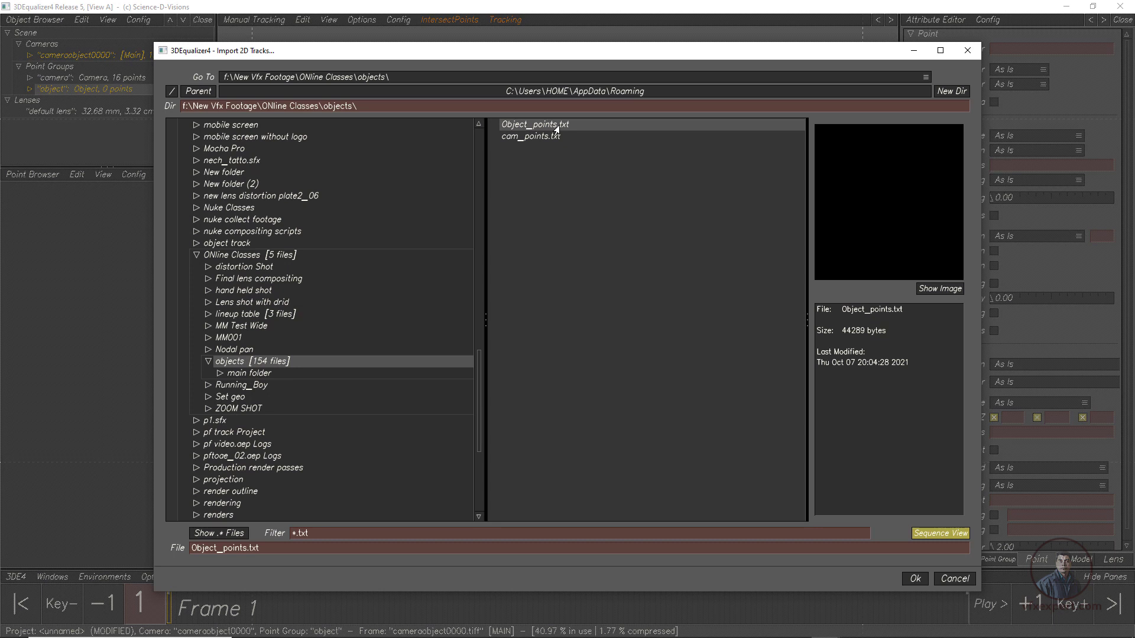
left_click(913, 578)
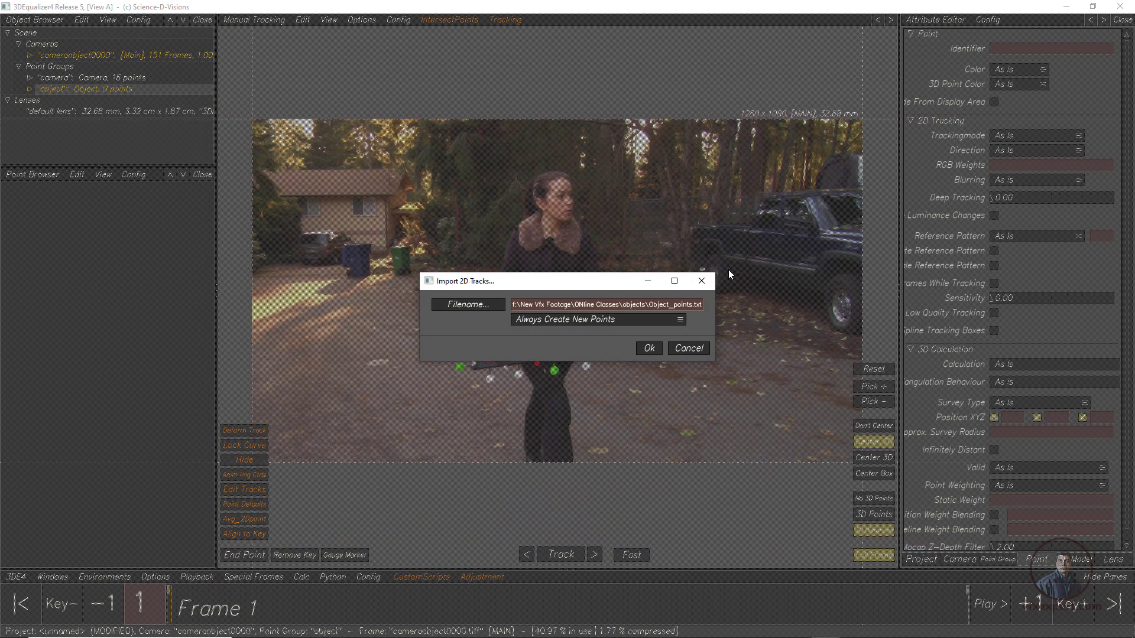
left_click(649, 348)
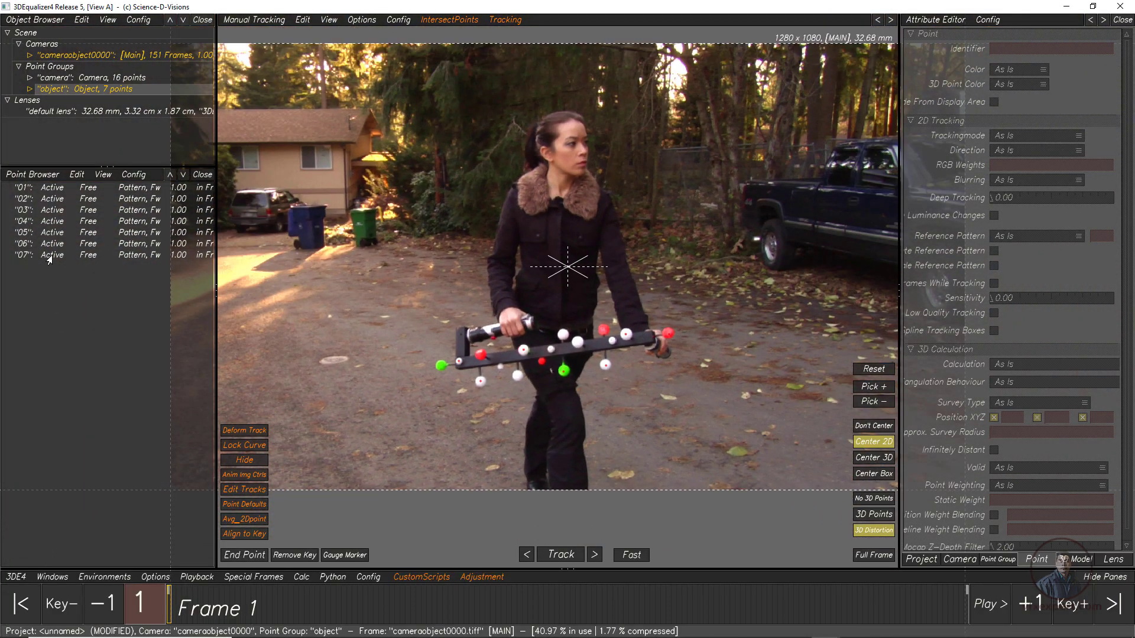
Select object points 01–07 and track them forward, then scrub back near the shot's start.
left_click(50, 256)
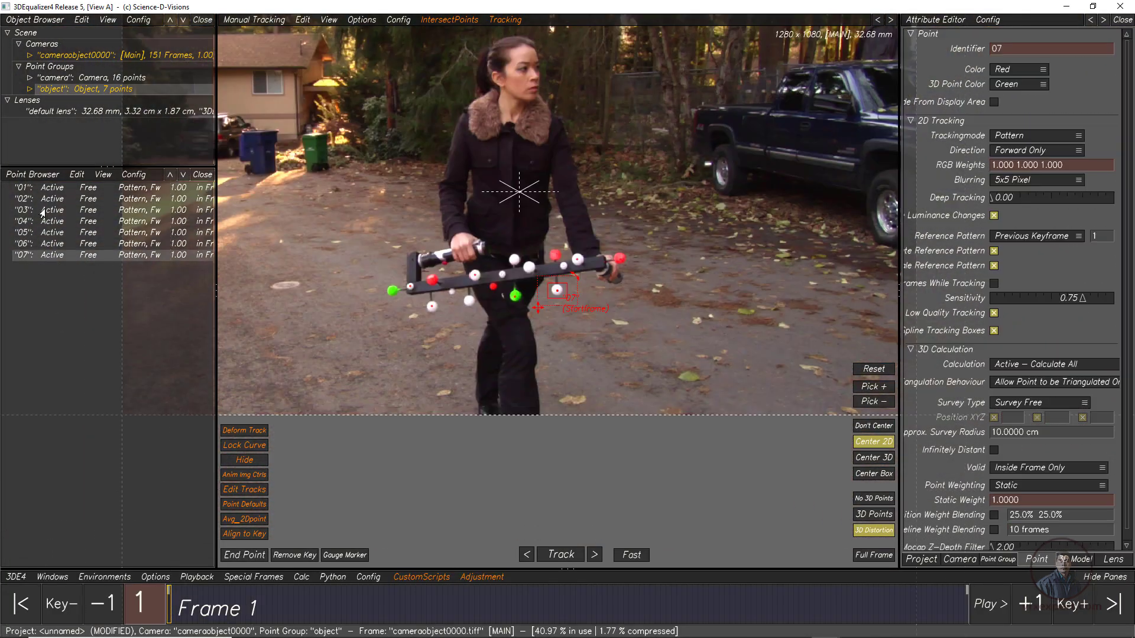
left_click(50, 188, "shift")
scroll(597, 383, "up", 3)
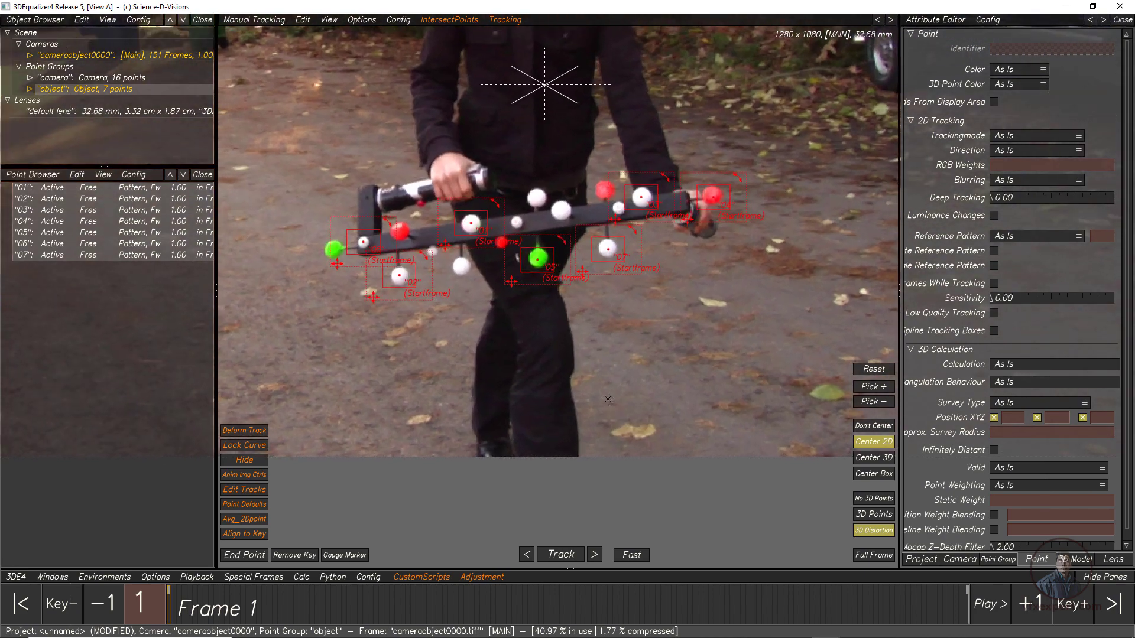
key("t")
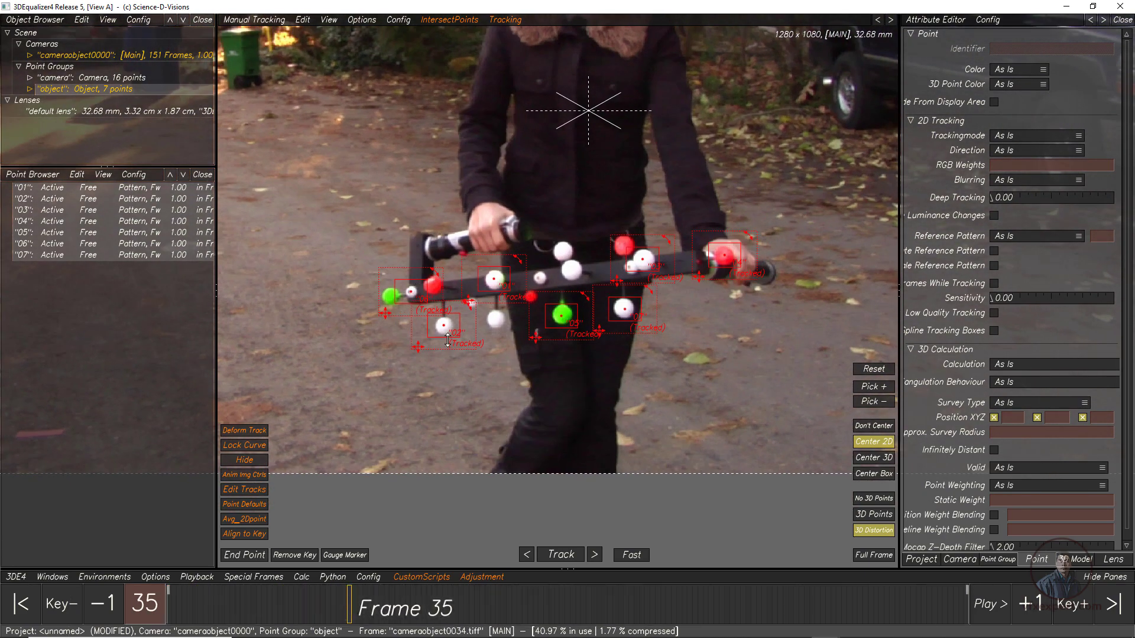
mouse_move(392, 603)
left_mouse_down()
mouse_move(178, 609)
mouse_move(169, 628)
left_mouse_up()
scroll(555, 279, "down", 3)
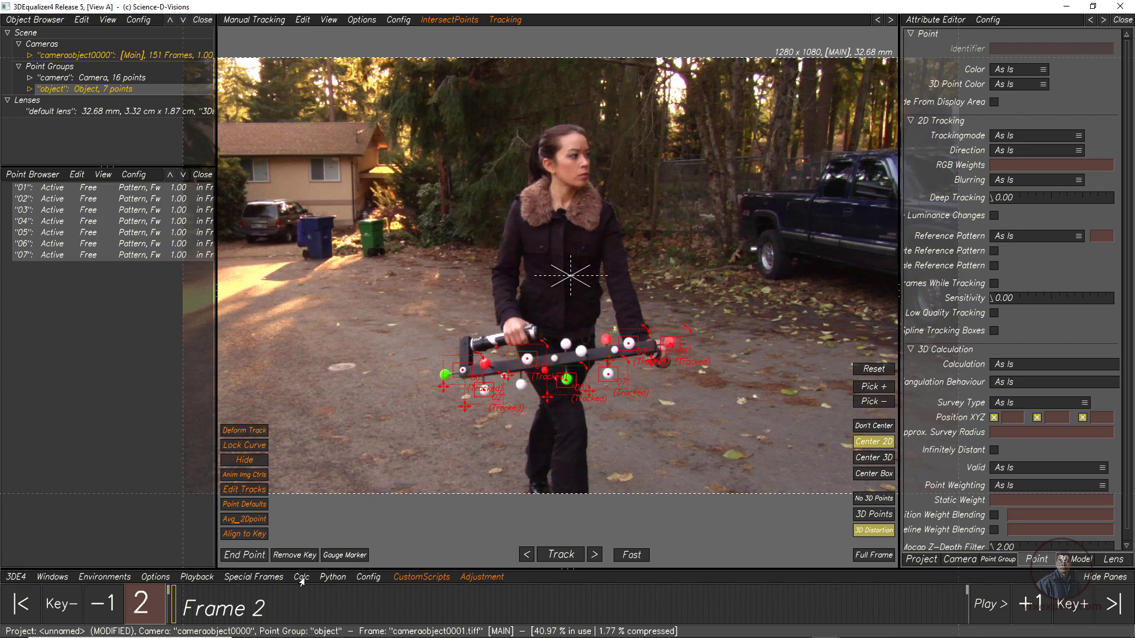
left_click(302, 577)
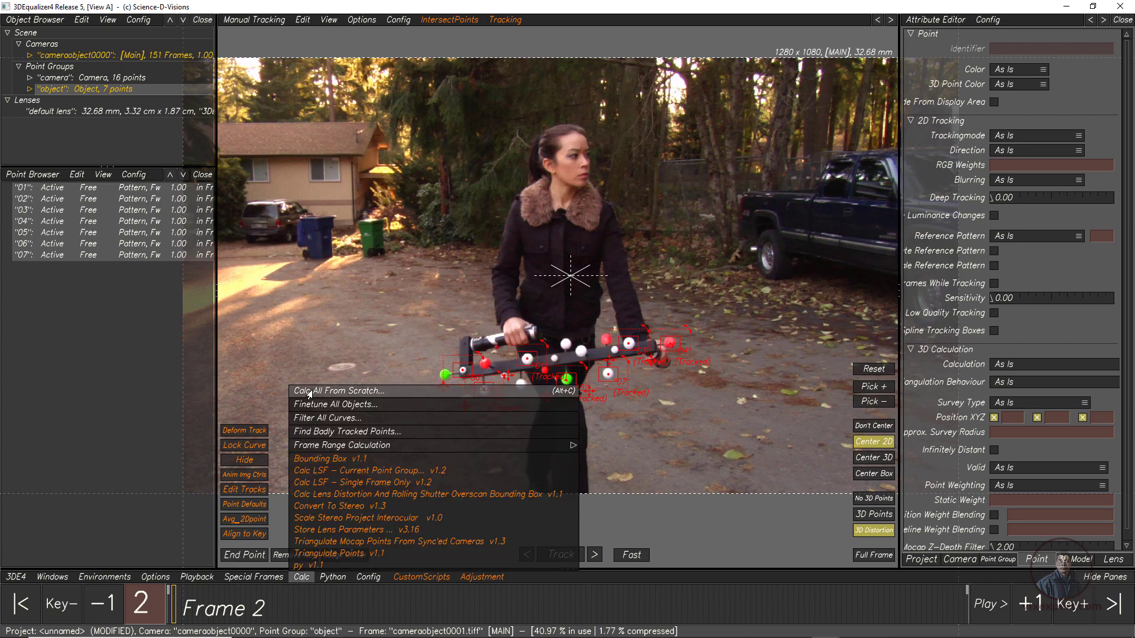
Calculate the camera and object solve from scratch and accept the result.
left_click(310, 392)
left_click_drag(583, 385, 532, 284)
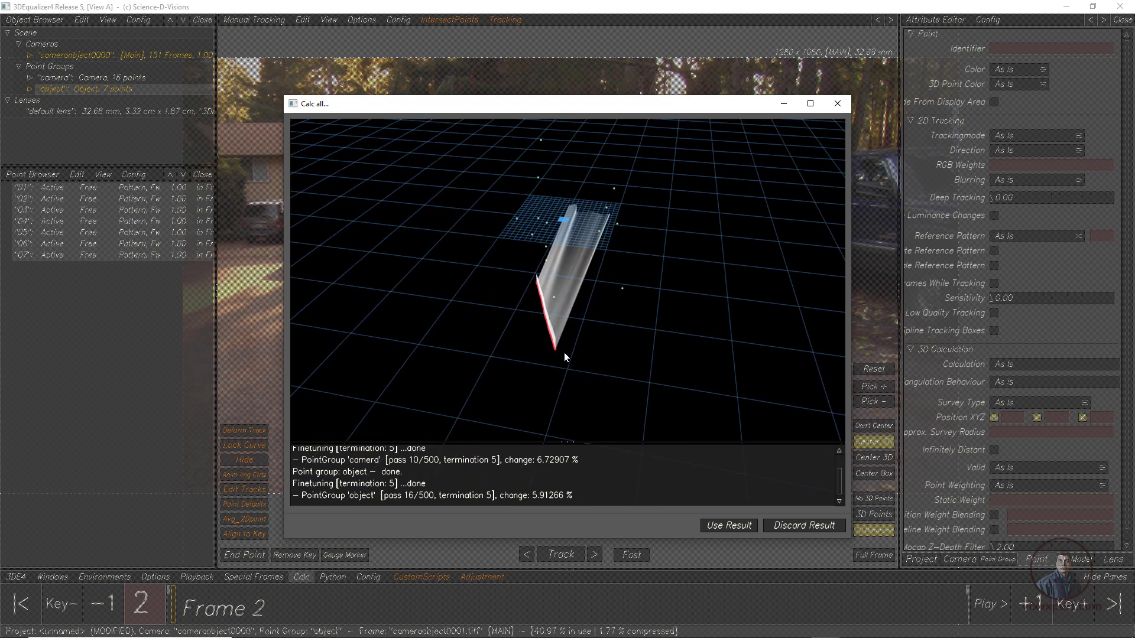
left_click(724, 526)
left_click(302, 578)
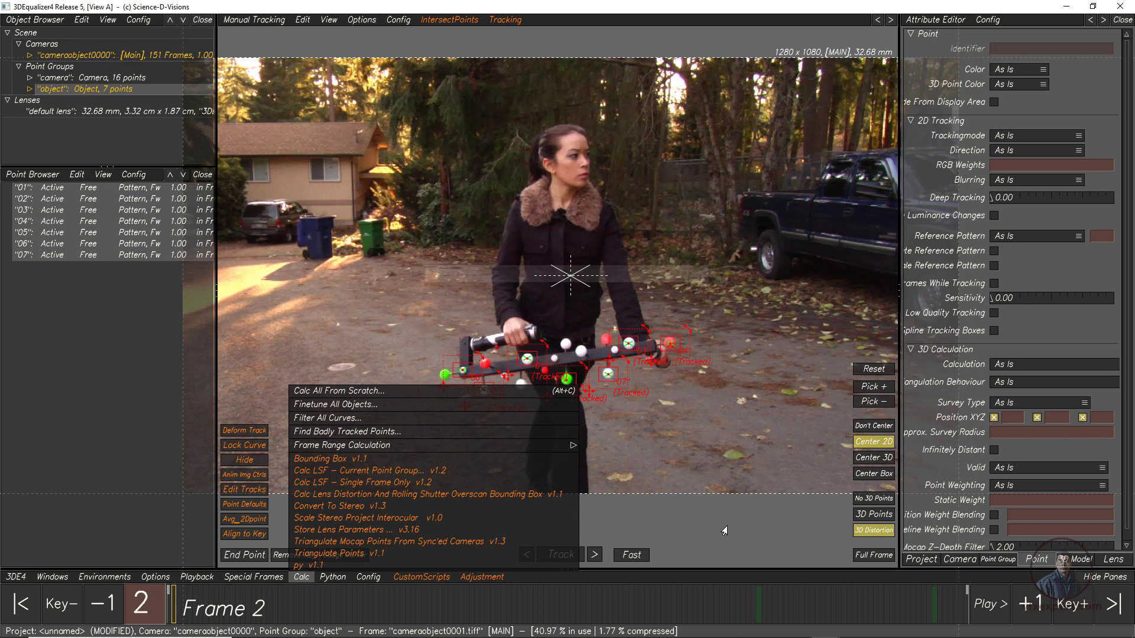
left_click(300, 578)
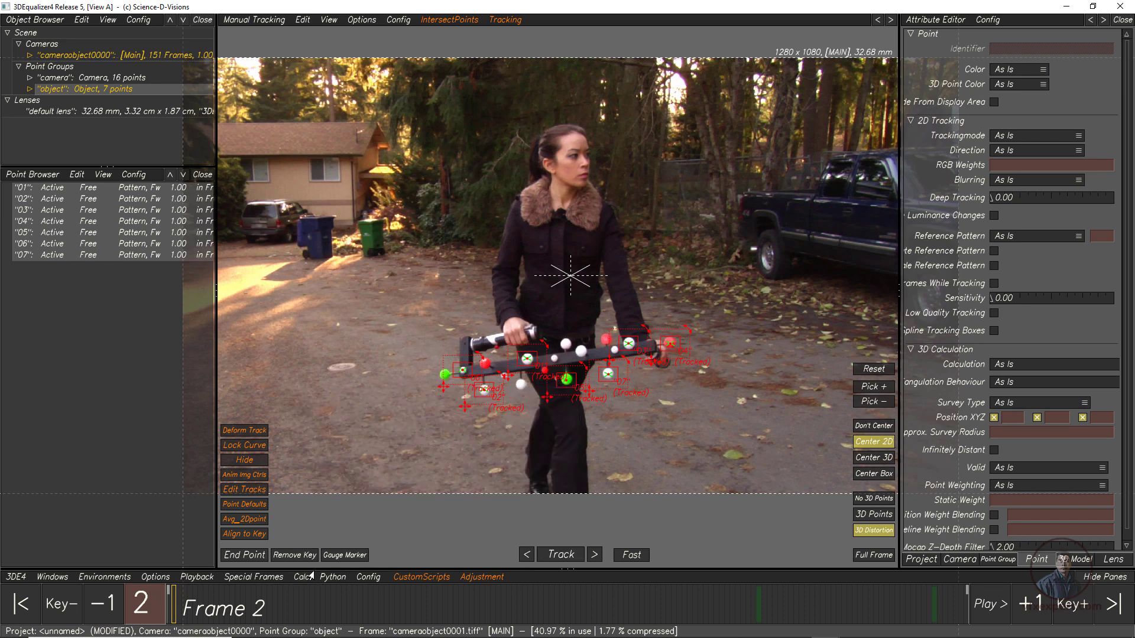
Deselect the object's points and scrub forward to check the tracks stay on the markers.
left_click(702, 403)
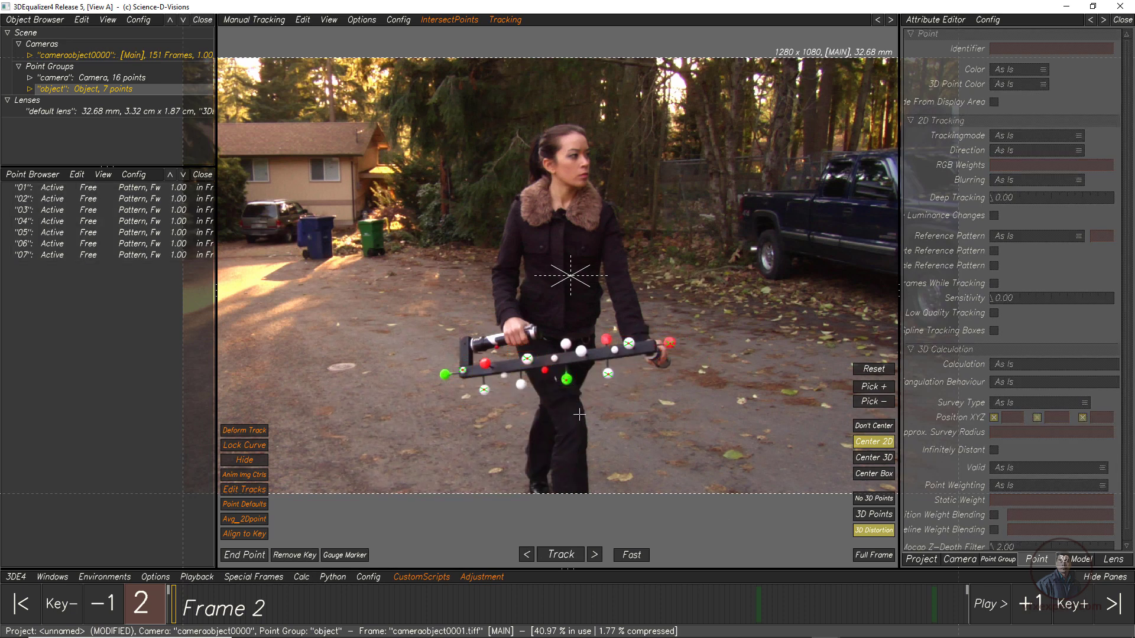
scroll(536, 370, "up", 5)
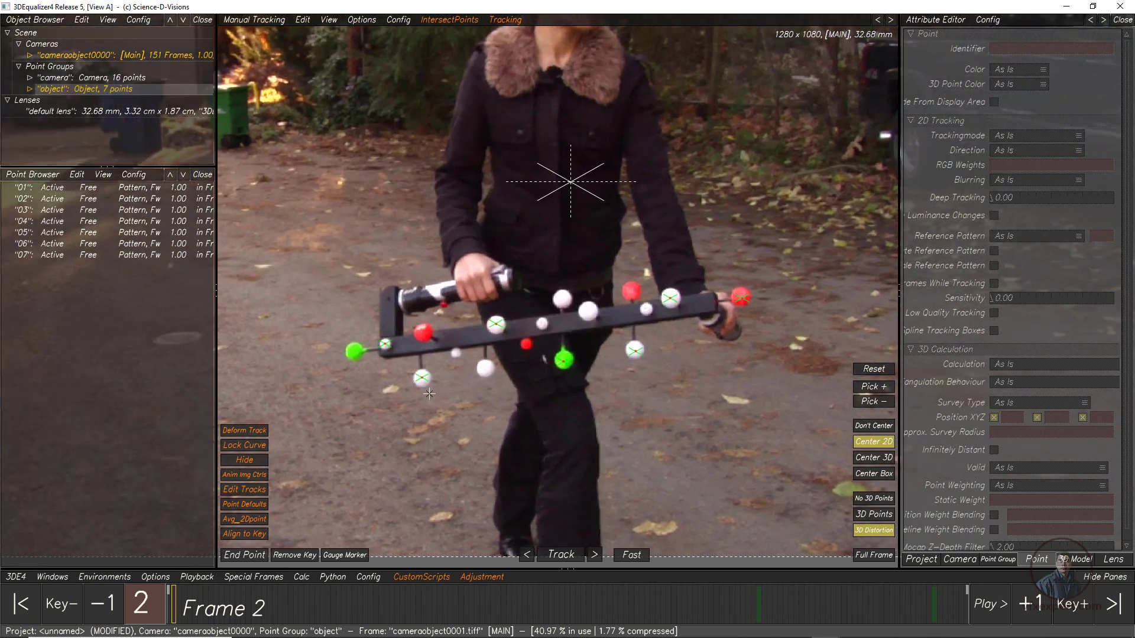
scroll(461, 388, "up", 2)
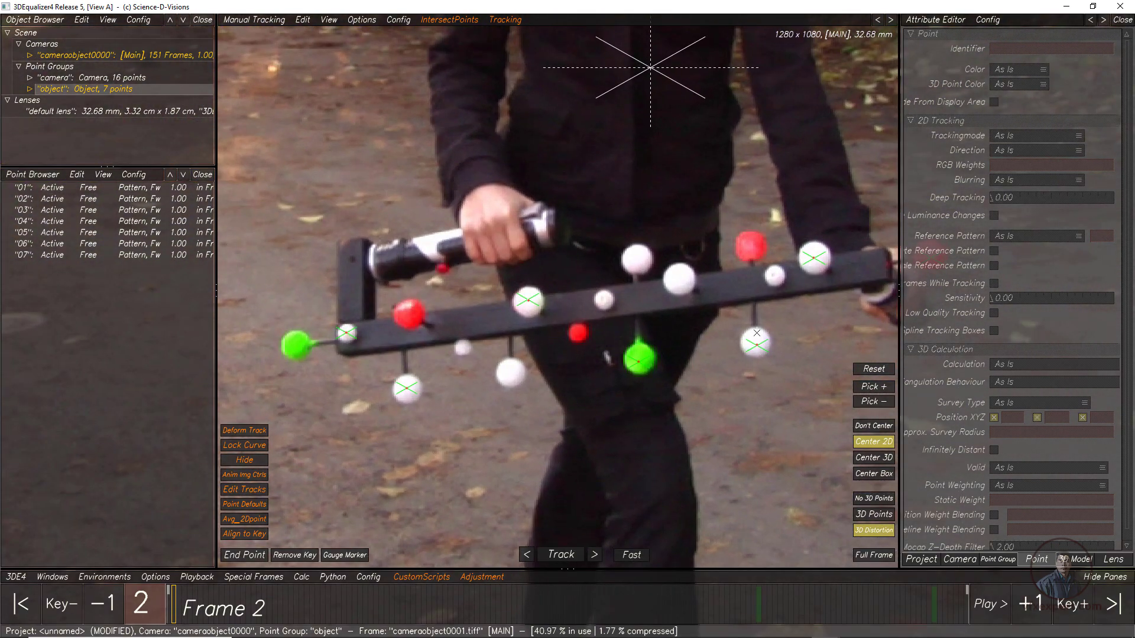
scroll(751, 427, "down", 7)
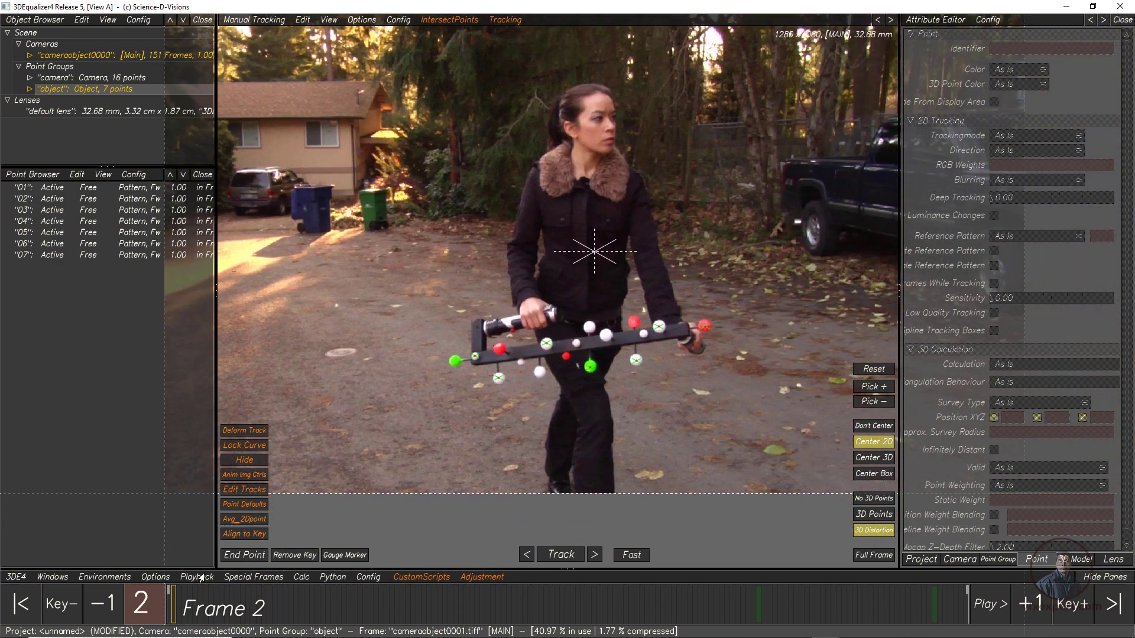
mouse_move(192, 606)
left_mouse_down()
mouse_move(600, 577)
mouse_move(155, 615)
left_mouse_up()
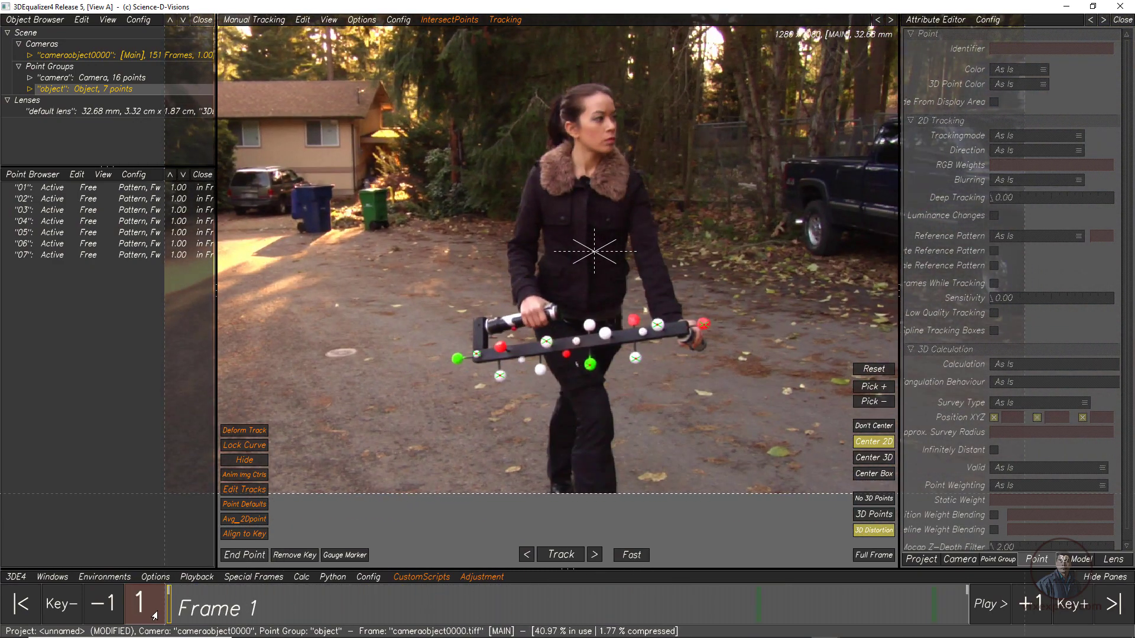
Switch to 3D Orientation Controls and inspect the solved camera and object paths across frames.
left_click(242, 20)
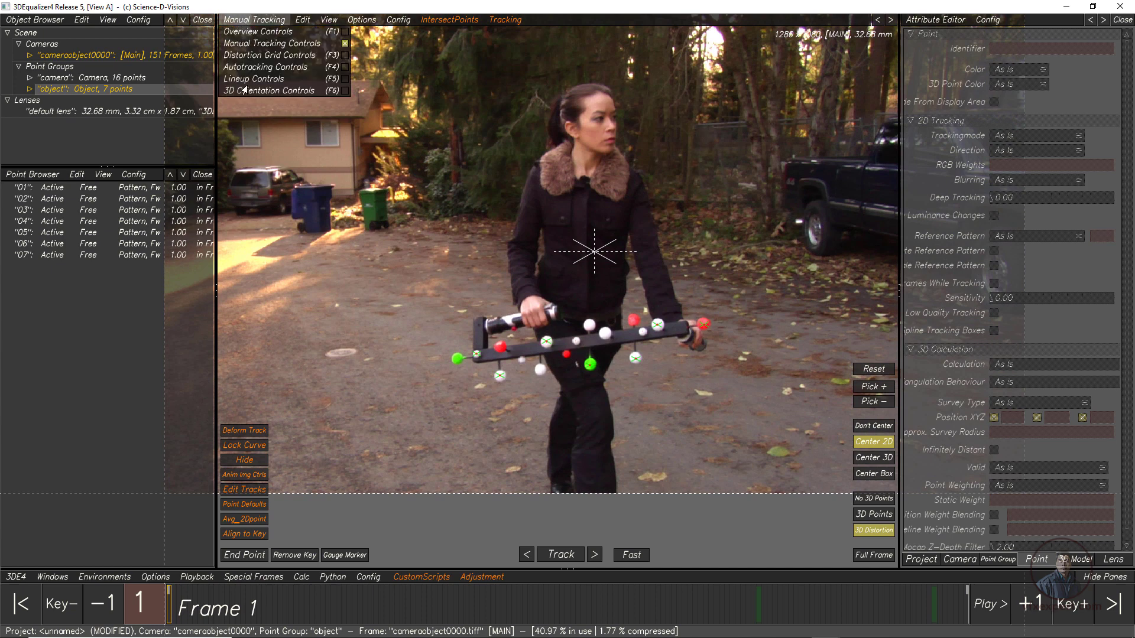
left_click(247, 91)
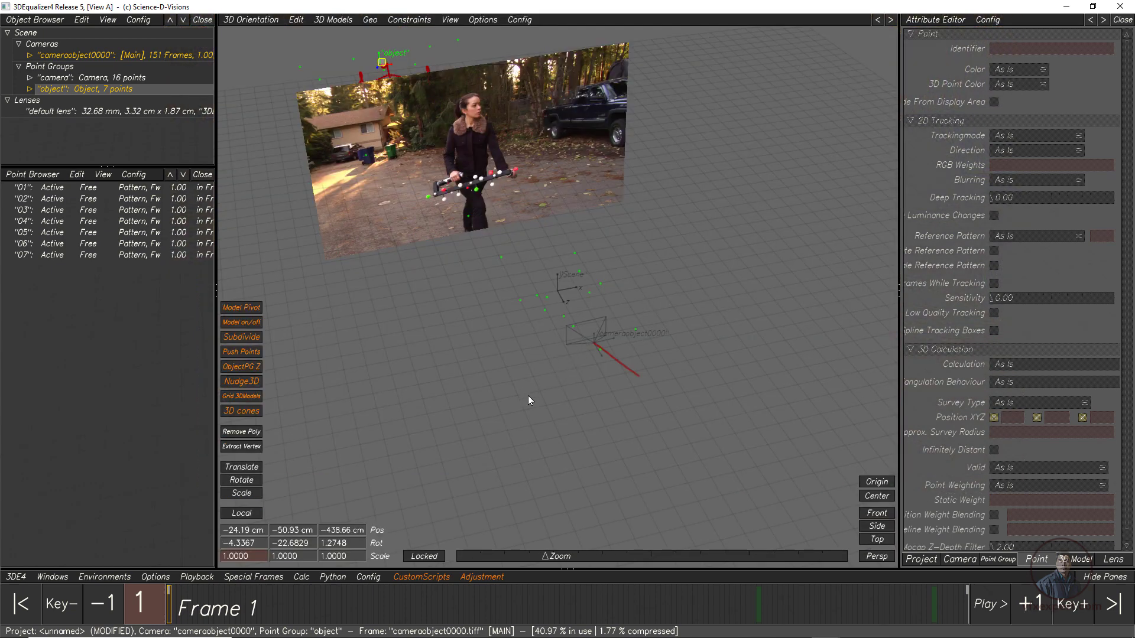
middle_click_drag(528, 396, 537, 417)
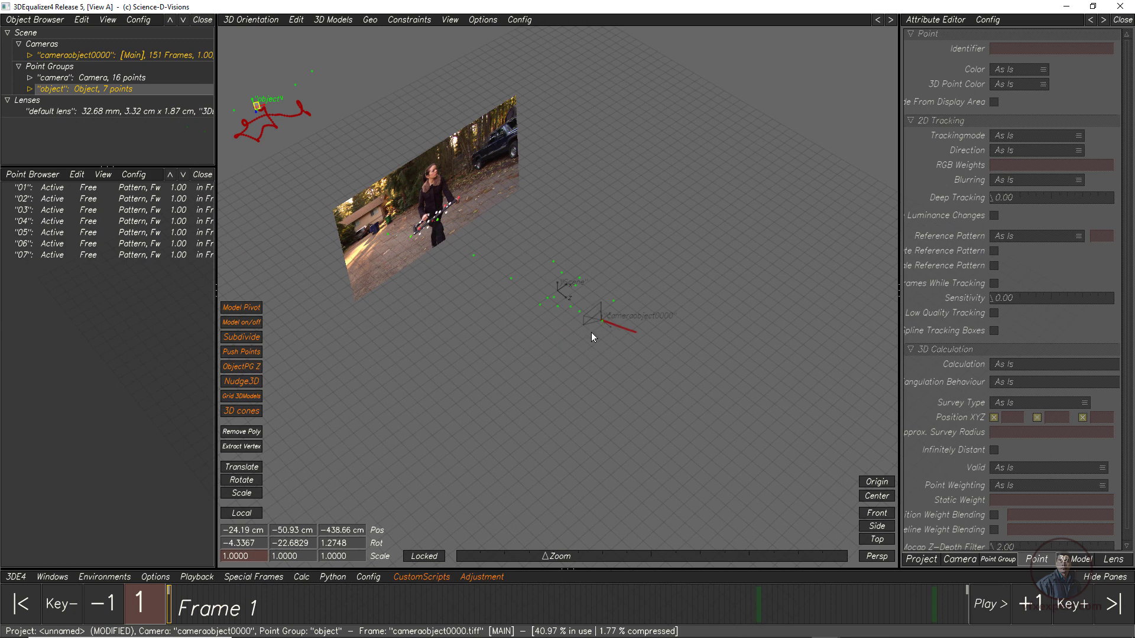
left_click_drag(201, 605, 238, 606)
middle_click_drag(302, 270, 466, 248)
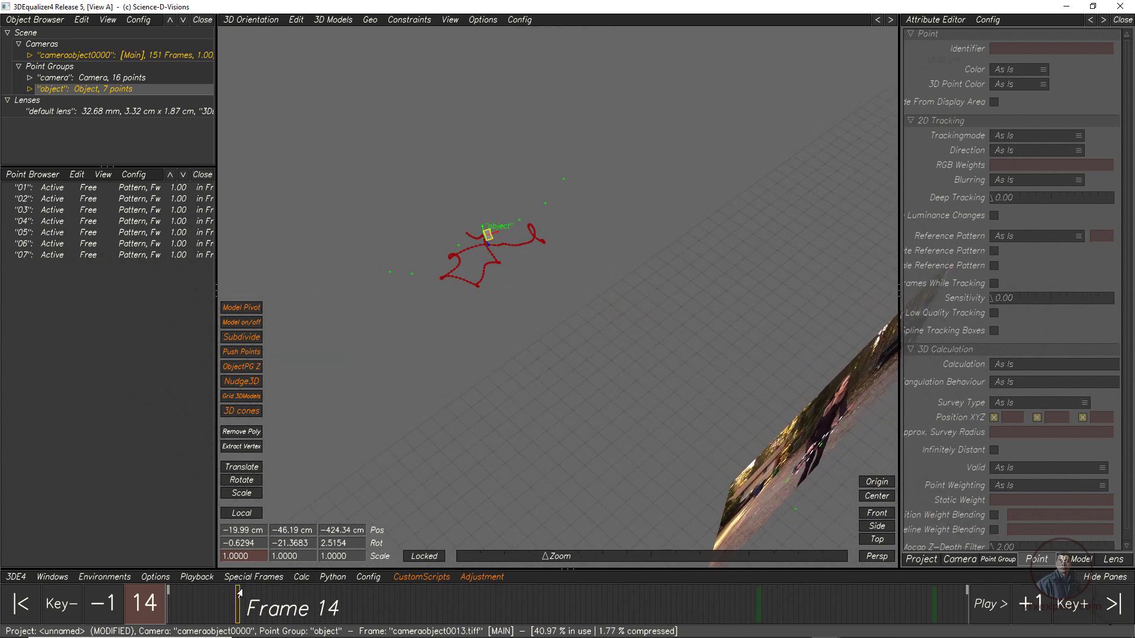
left_click_drag(240, 592, 168, 603)
middle_click_drag(579, 355, 645, 171)
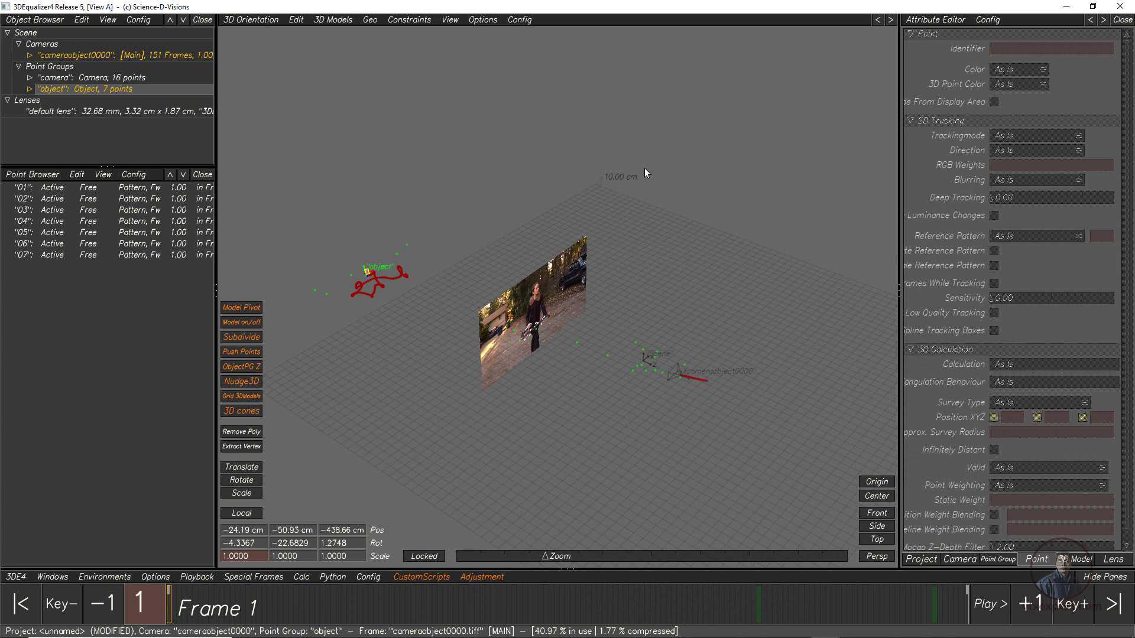
Set Show Imageplanes to None and view the grid from a low side angle.
left_click(449, 20)
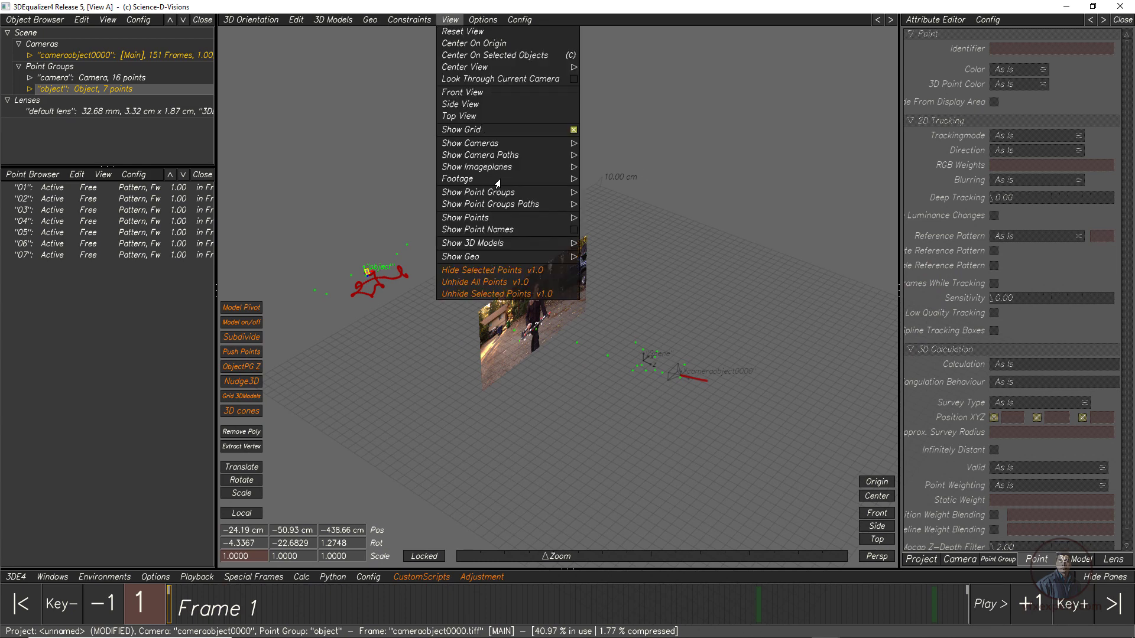
mouse_move(514, 169)
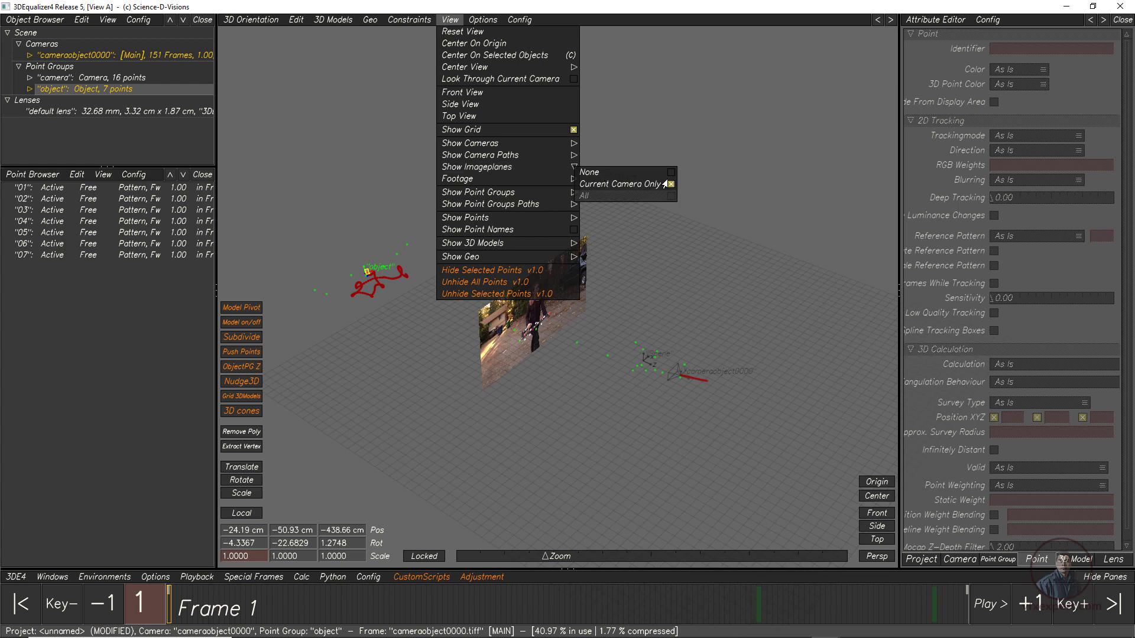
left_click(627, 172)
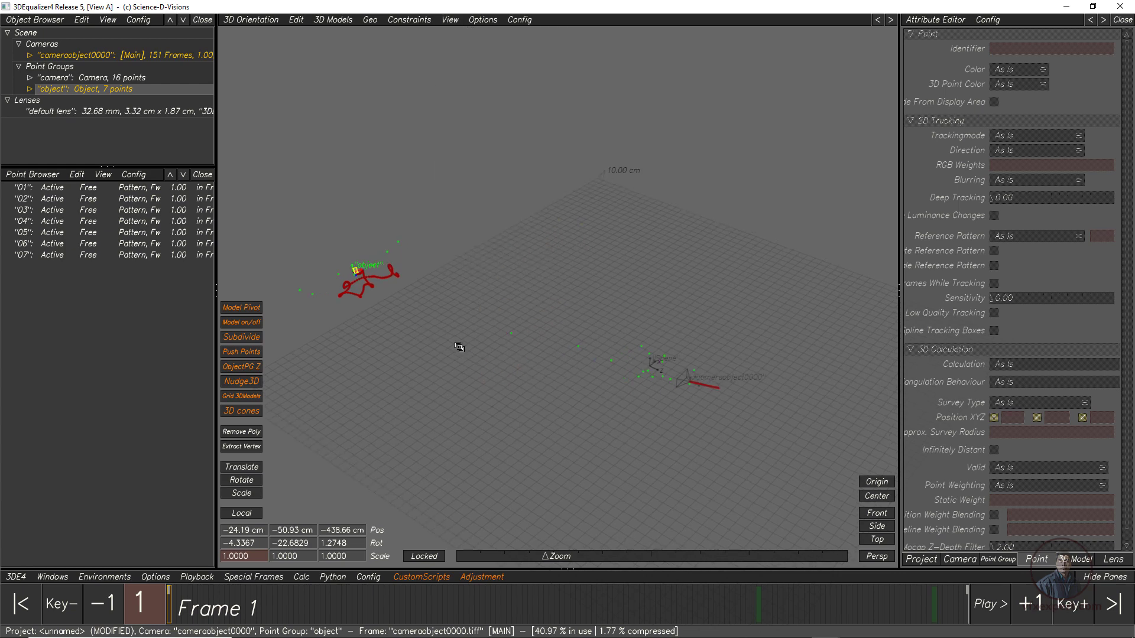
left_click_drag(456, 331, 660, 399)
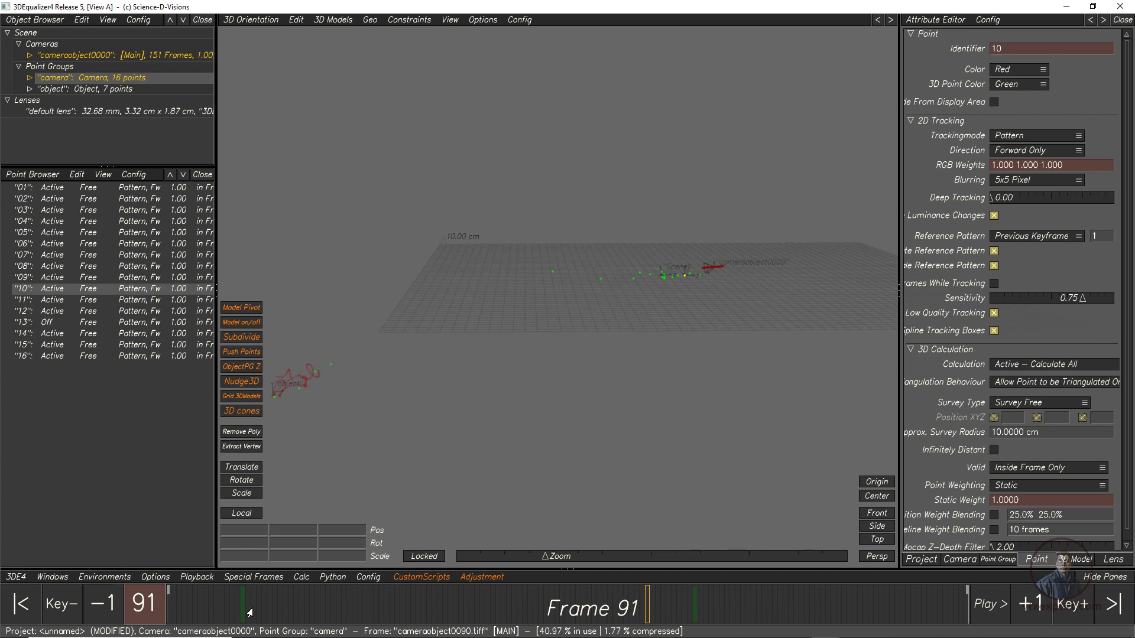
Review the camera and object paths through frames 61–136, then select the object point group.
left_click_drag(249, 612, 486, 609)
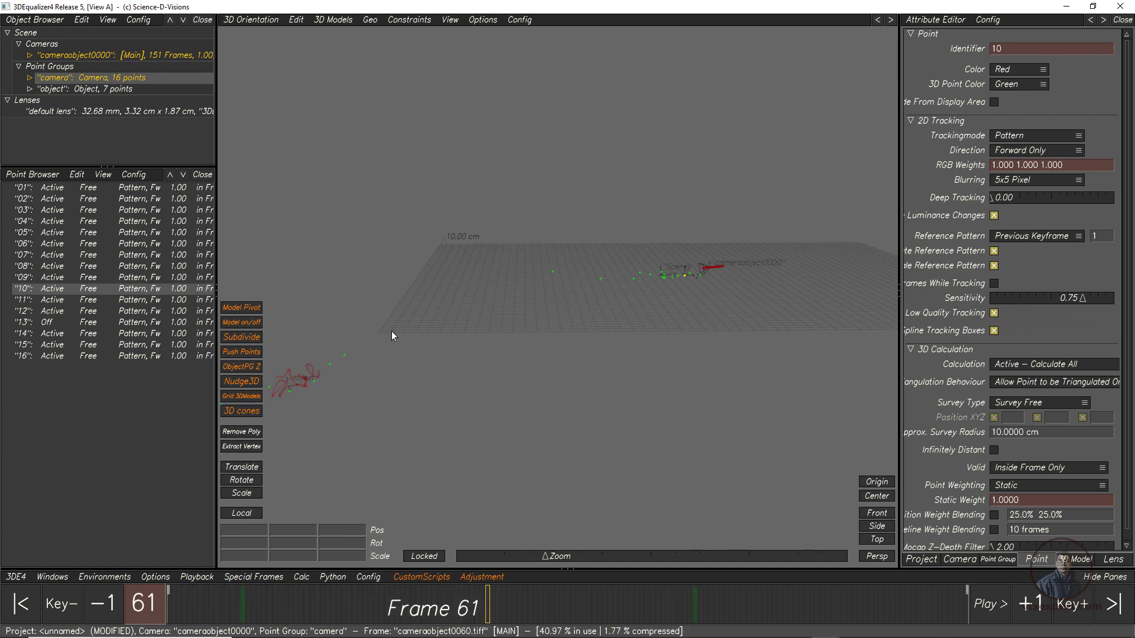
left_click_drag(547, 304, 280, 371)
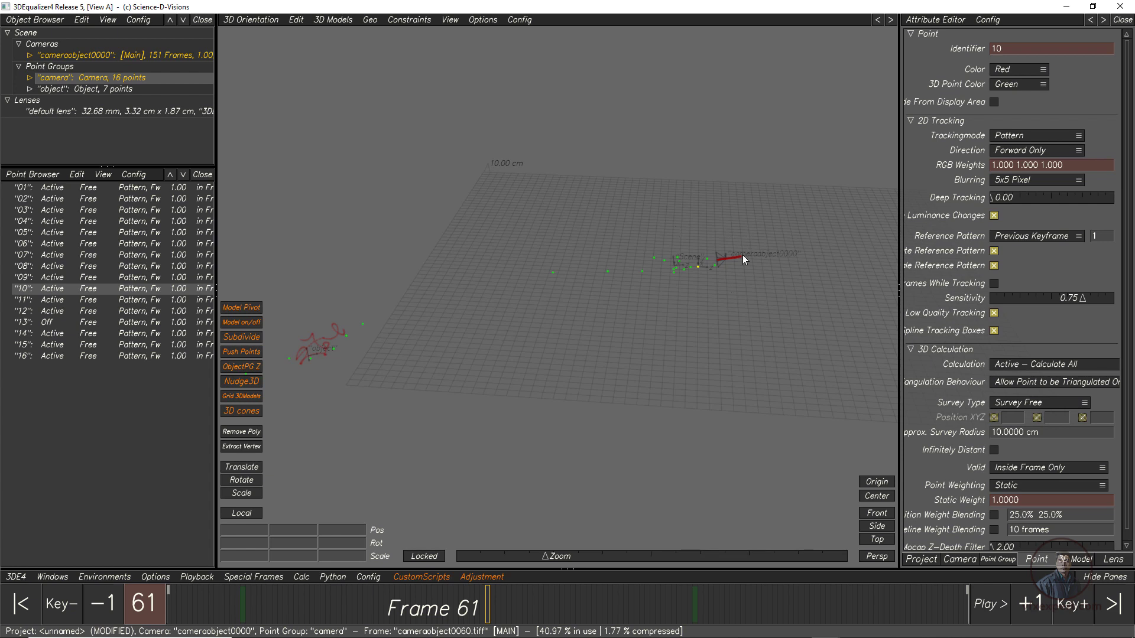
left_click_drag(486, 589, 222, 592)
left_click(142, 266)
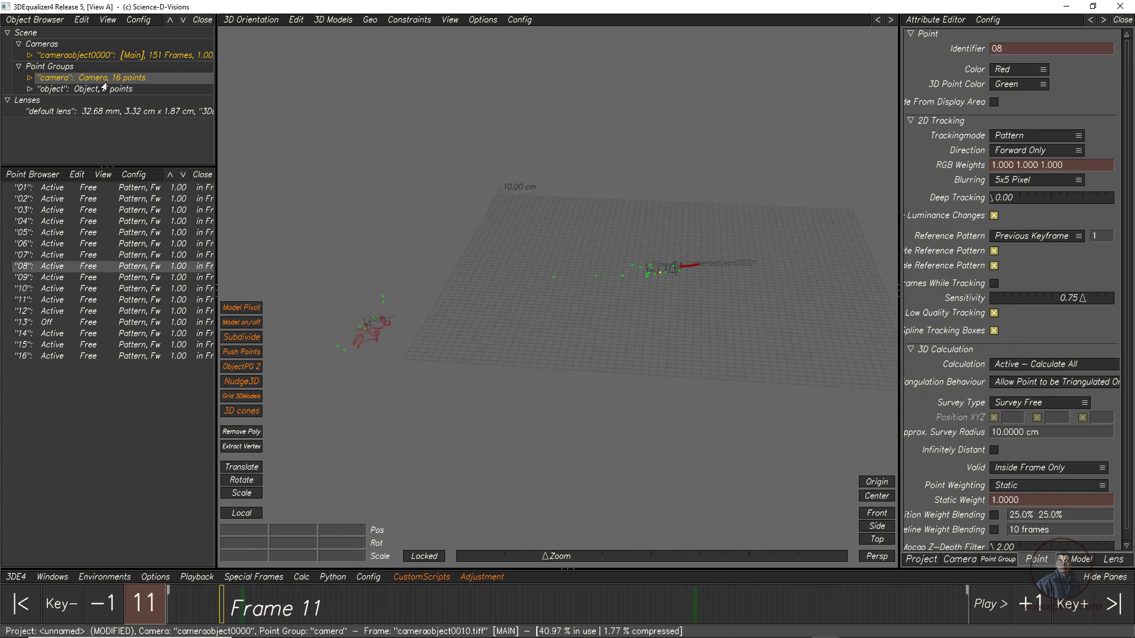
left_click(55, 90)
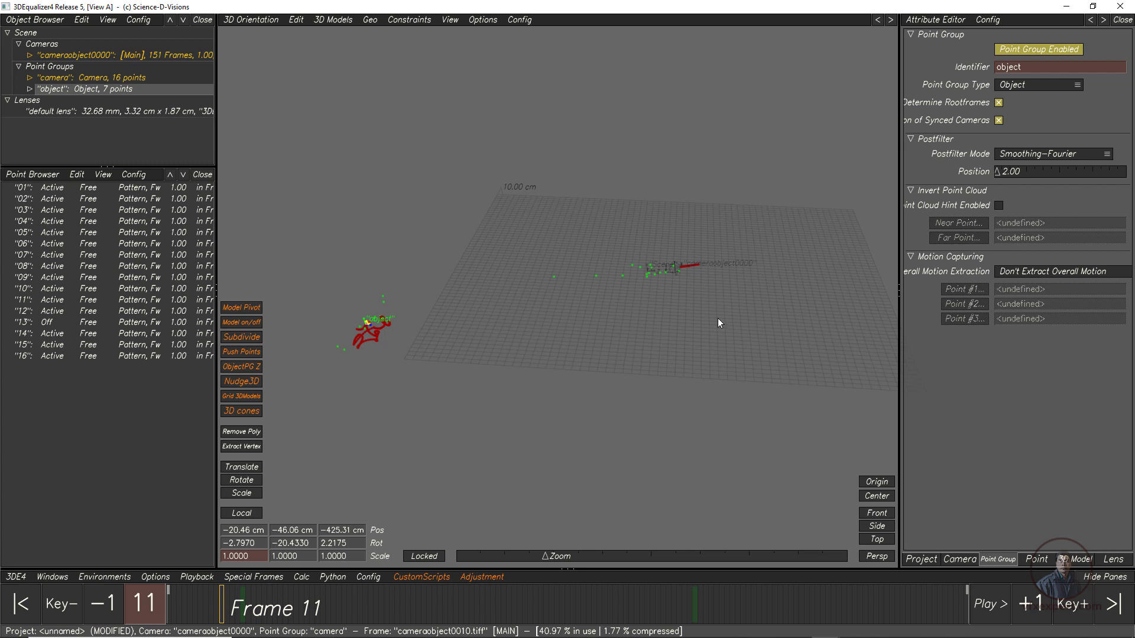
middle_click_drag(596, 412, 578, 407)
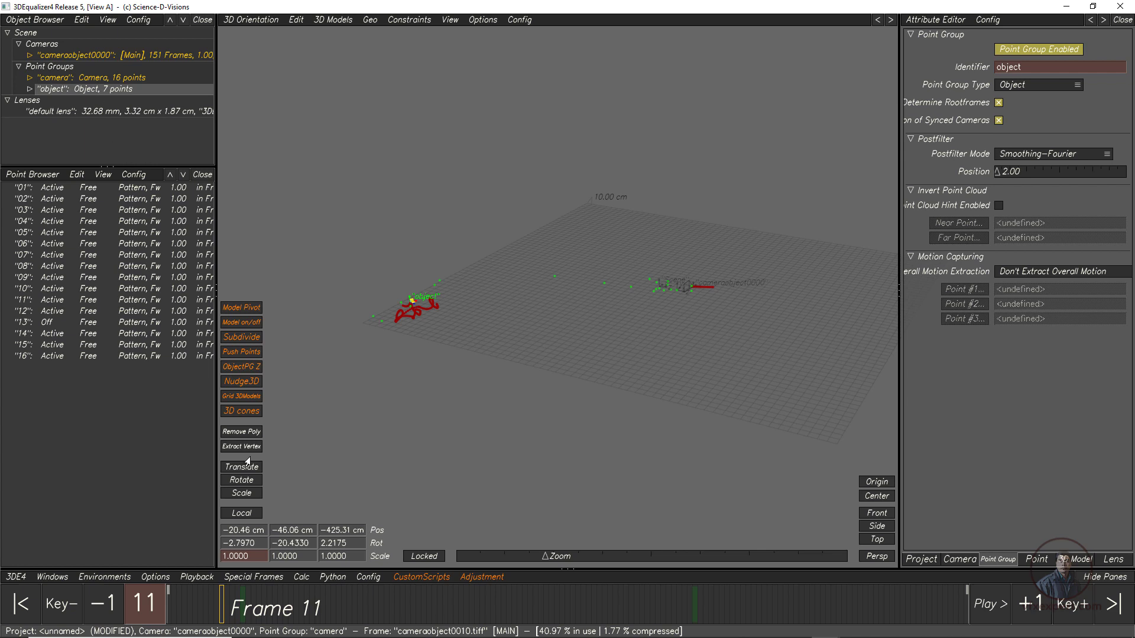
Enable global Scale and shrink the object point group to 0.1189.
left_click(242, 493)
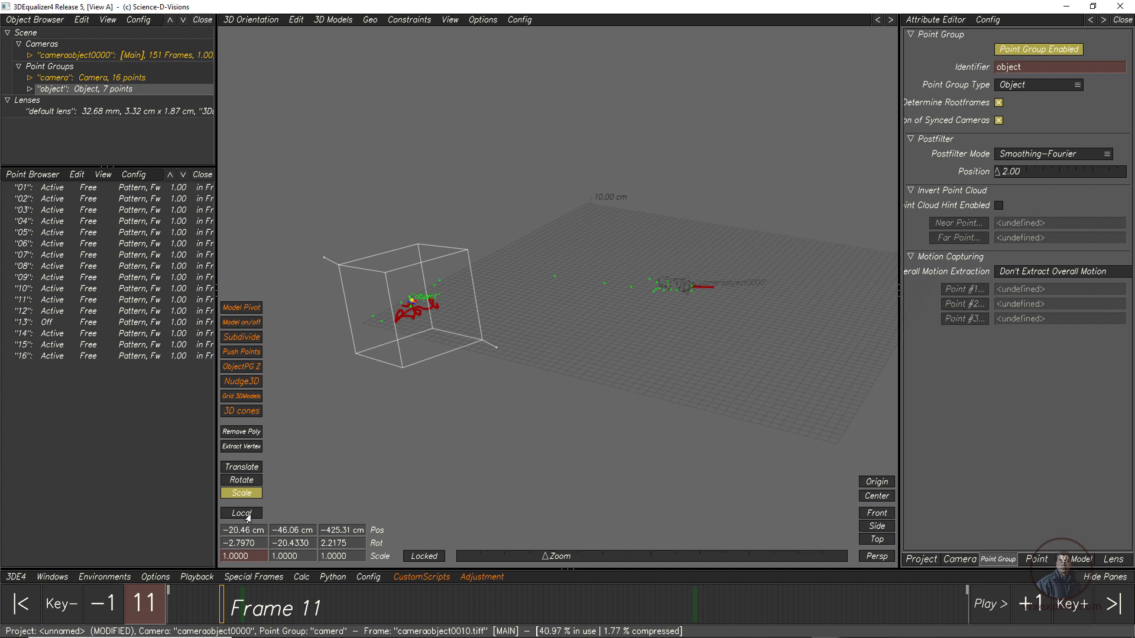
left_click(247, 514)
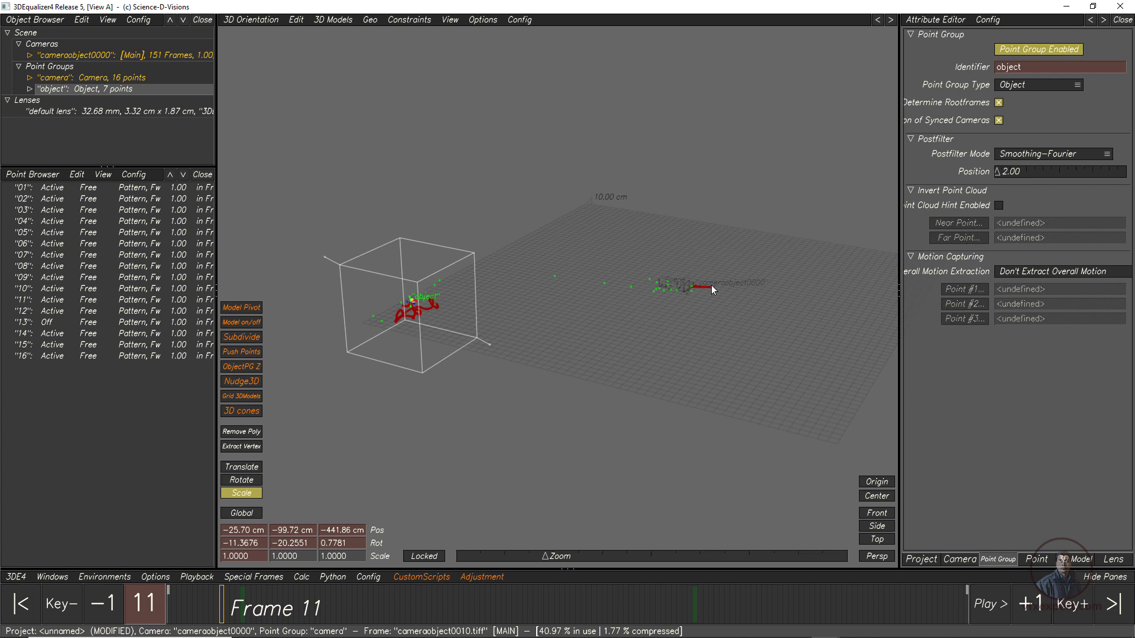
middle_click_drag(461, 379, 566, 416)
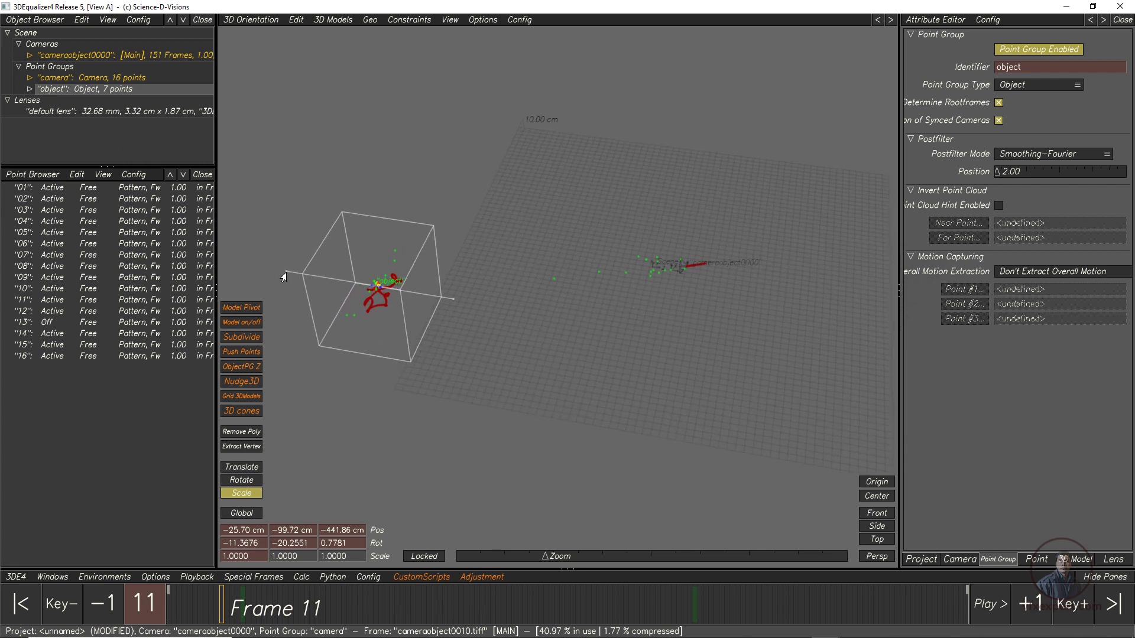
left_click_drag(284, 276, 362, 302)
middle_click_drag(580, 368, 711, 285)
left_click_drag(272, 266, 279, 266)
Zoom in and scrub the whole shot to check the scaled object's motion.
middle_click_drag(281, 271, 440, 418)
left_click_drag(234, 609, 169, 607)
middle_click_drag(638, 431, 630, 356)
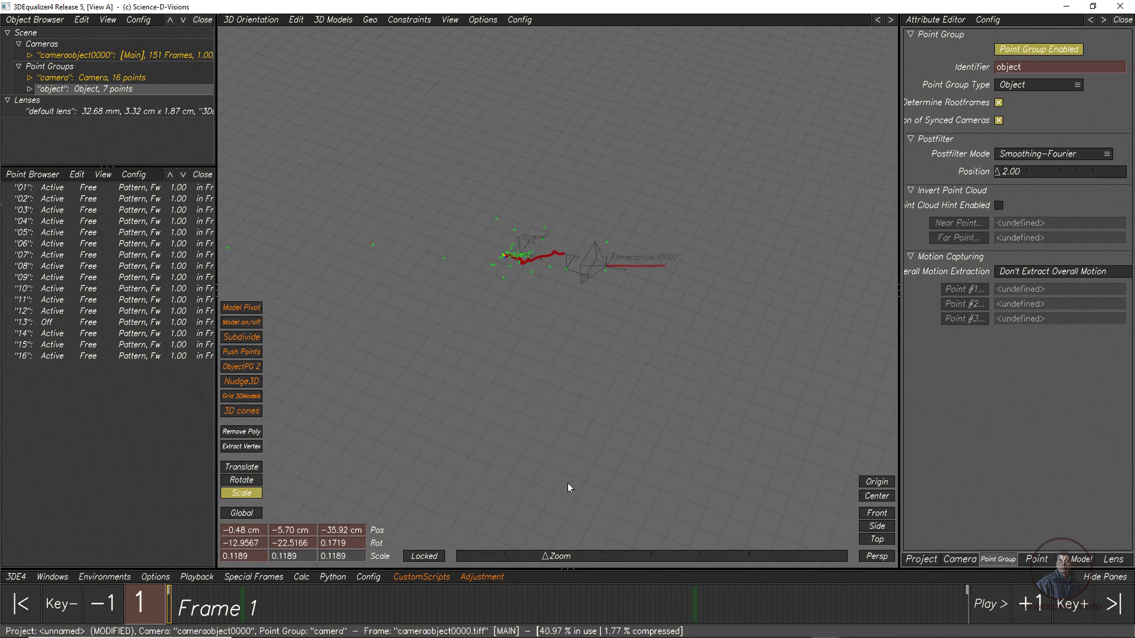
left_click_drag(570, 595, 170, 609)
Switch to Lineup Controls, select the object group, and play the footage, stopping at frame 40.
left_click(249, 19)
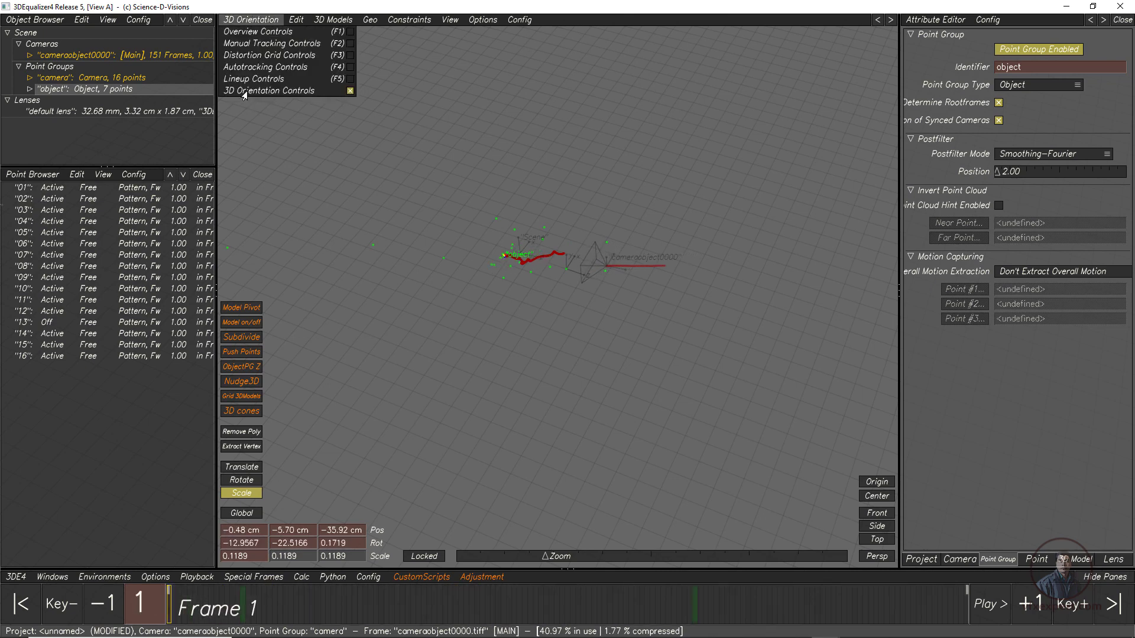
left_click(247, 83)
scroll(654, 401, "down", 2)
scroll(654, 401, "up", 3)
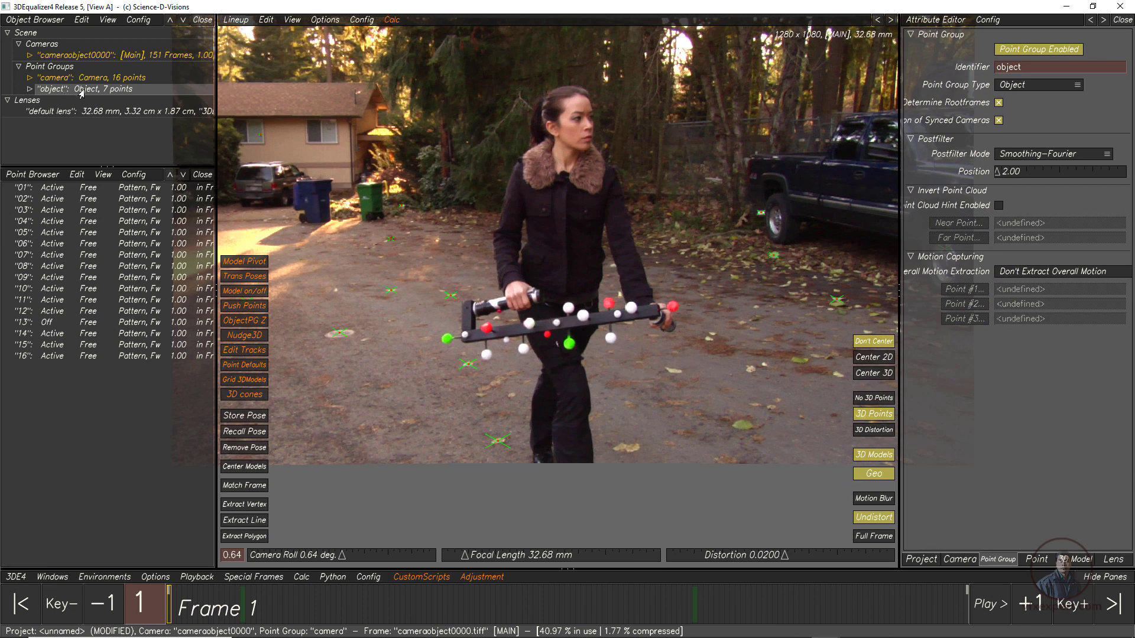
left_click(89, 90)
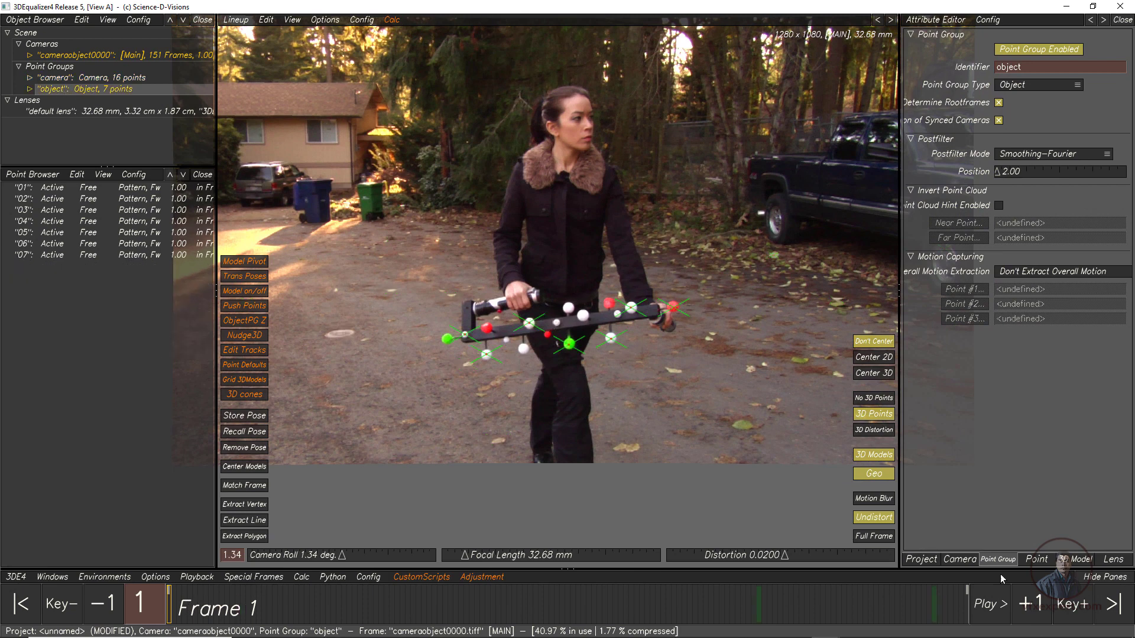
left_click(998, 603)
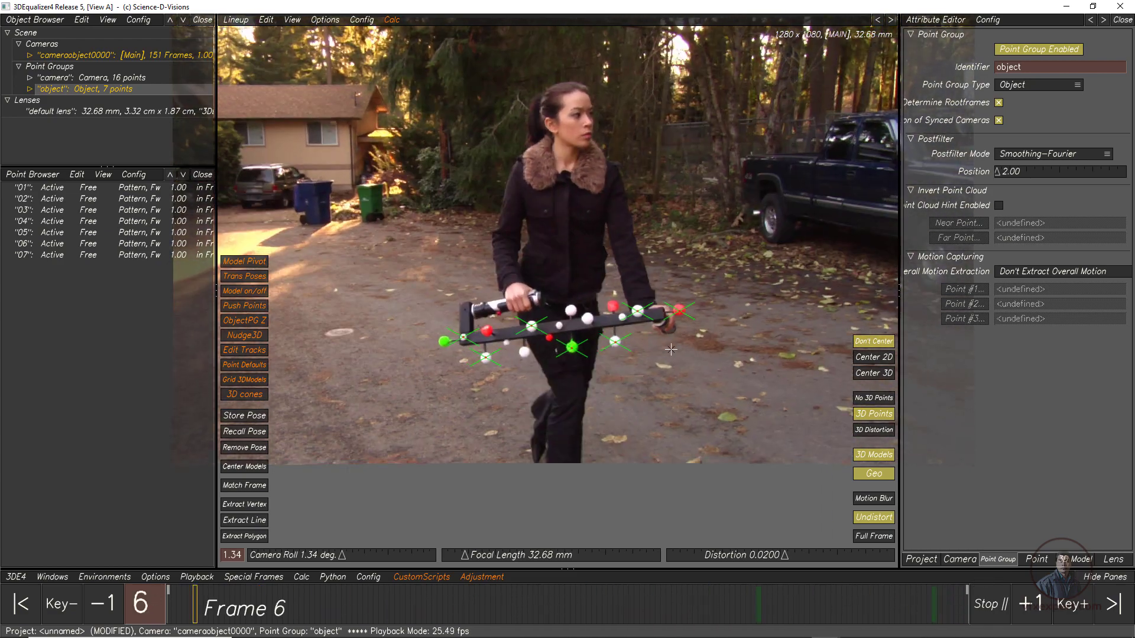
key("space")
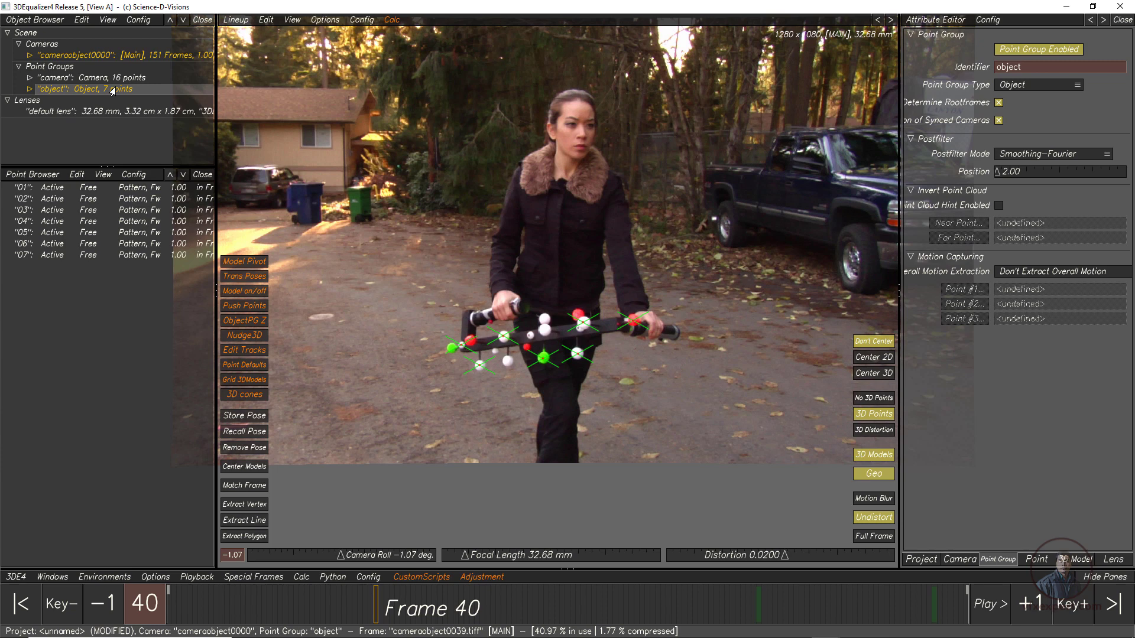
left_click(53, 578)
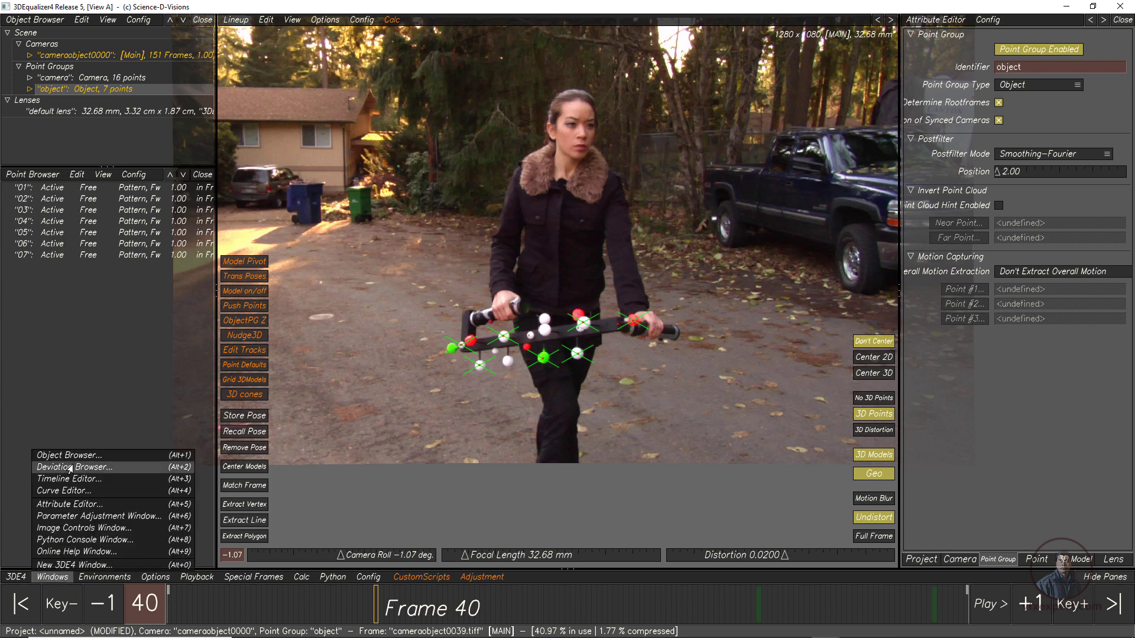
Show All Points deviation curves, zoom into later frames, and pick out point 07's spike.
left_click(70, 468)
mouse_move(235, 162)
left_mouse_down()
mouse_move(246, 231)
mouse_move(259, 235)
left_mouse_up()
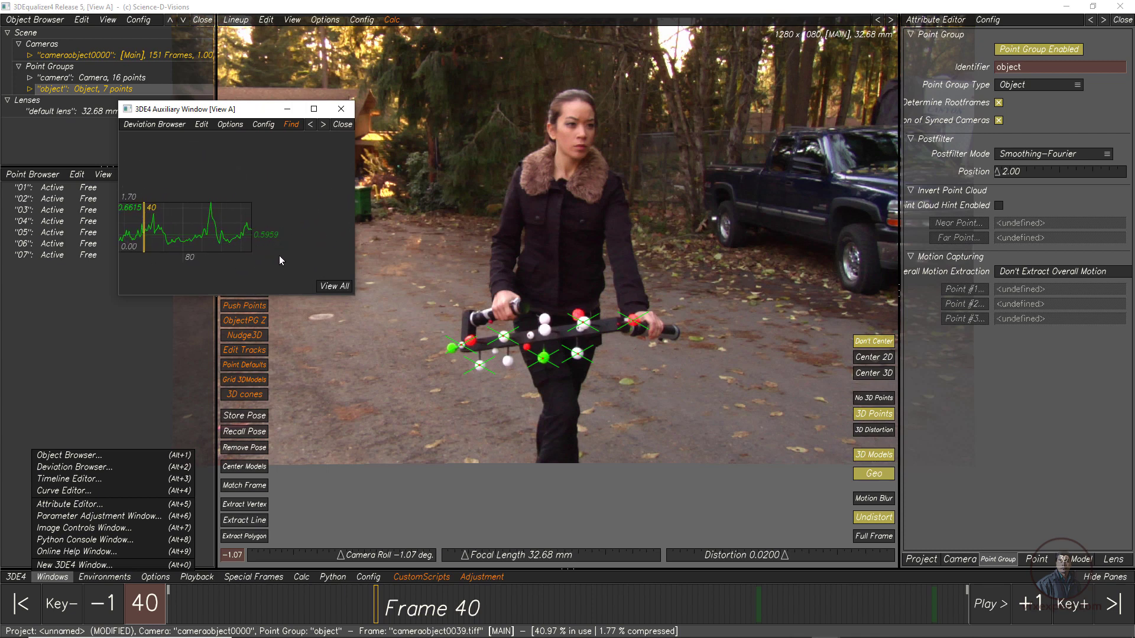
left_click(128, 125)
mouse_move(258, 152)
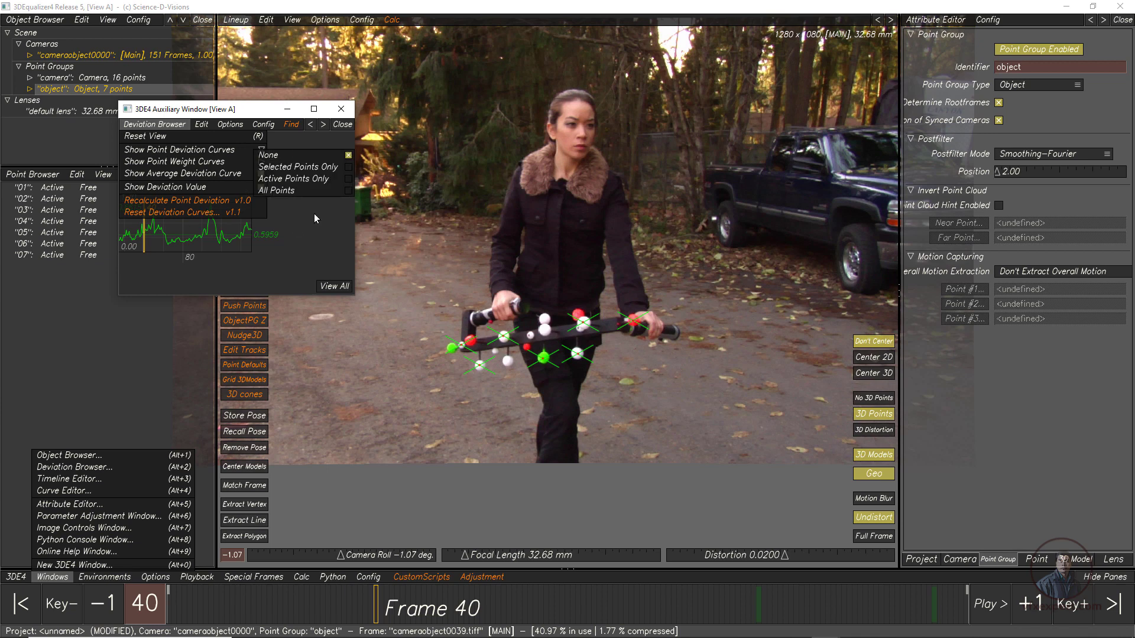
left_click(298, 190)
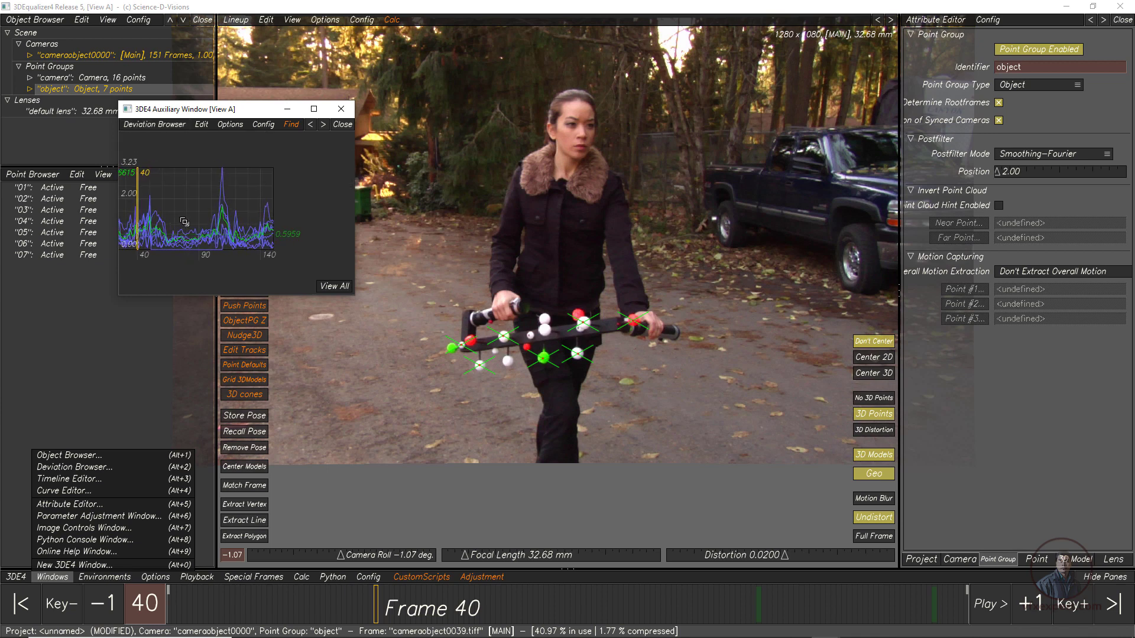
middle_click_drag(195, 225, 249, 220)
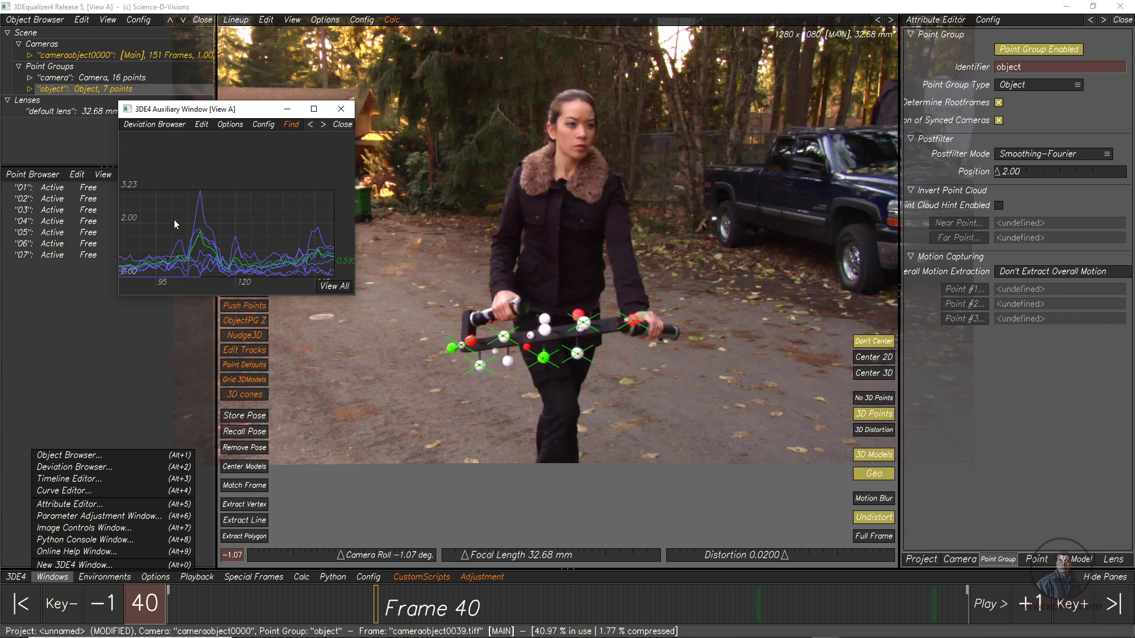
left_click(209, 211)
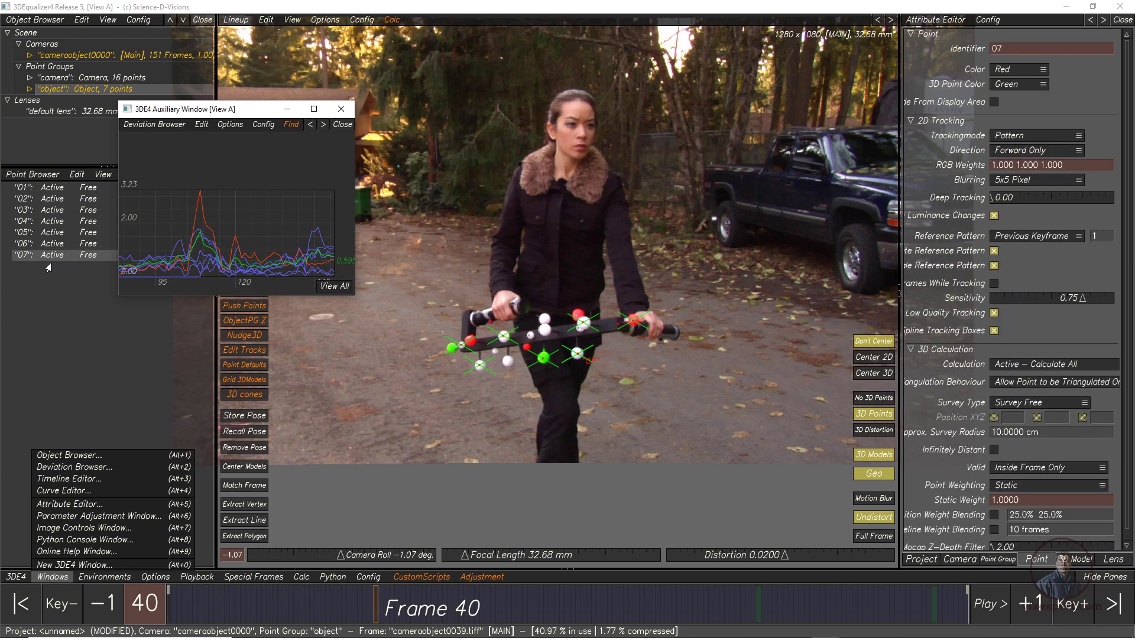
Set point 07 to Passive and run Calc All From Scratch.
left_click(341, 109)
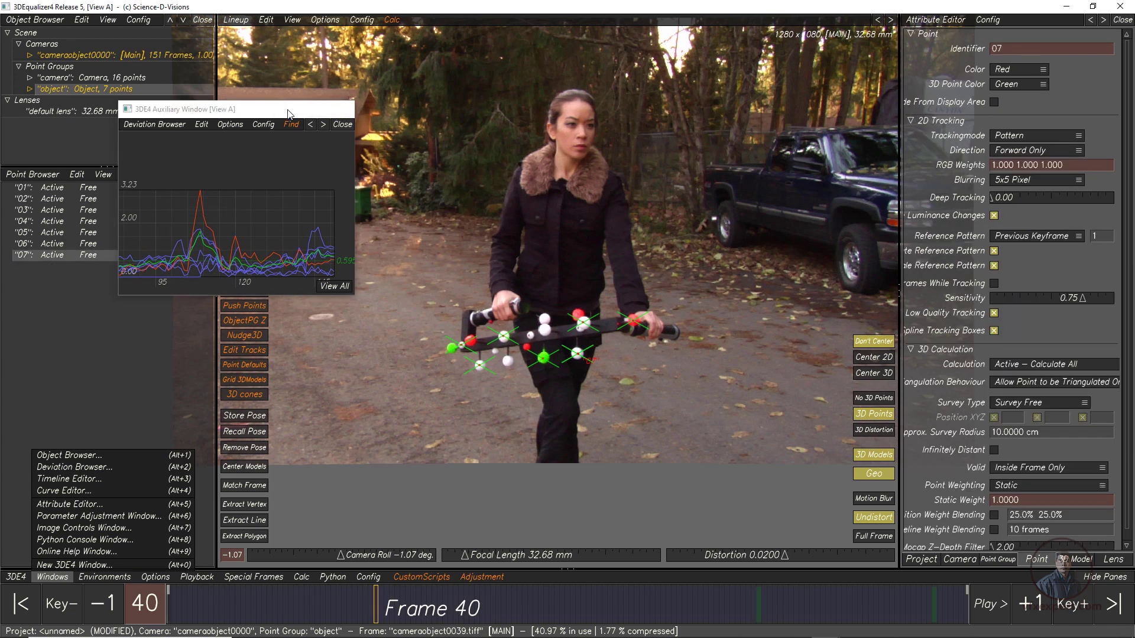
right_click(50, 259)
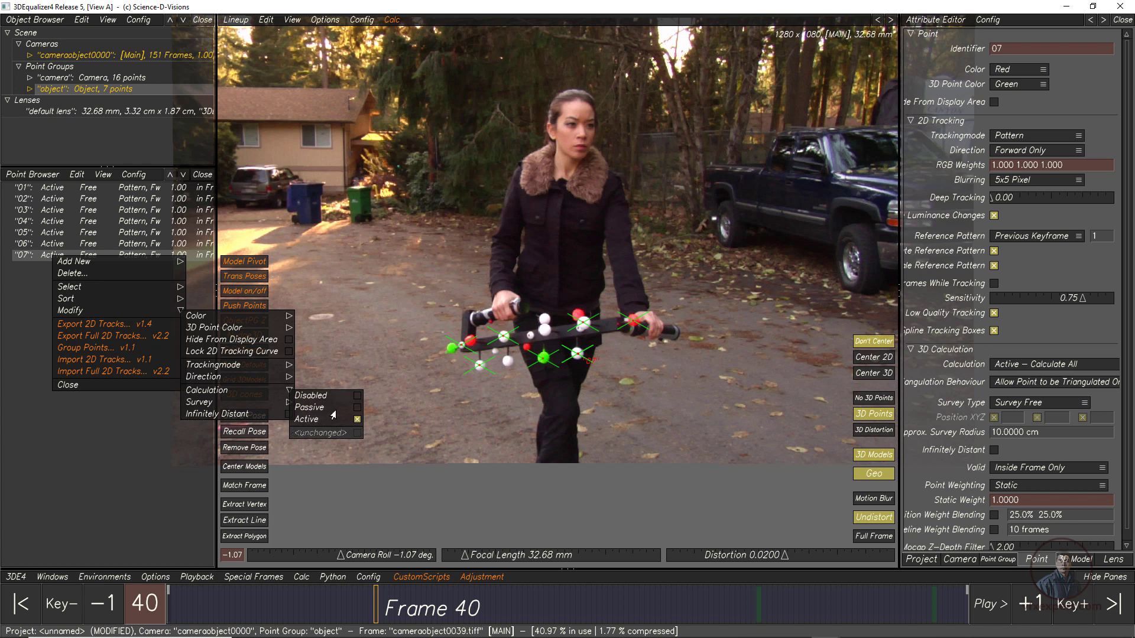
left_click(357, 408)
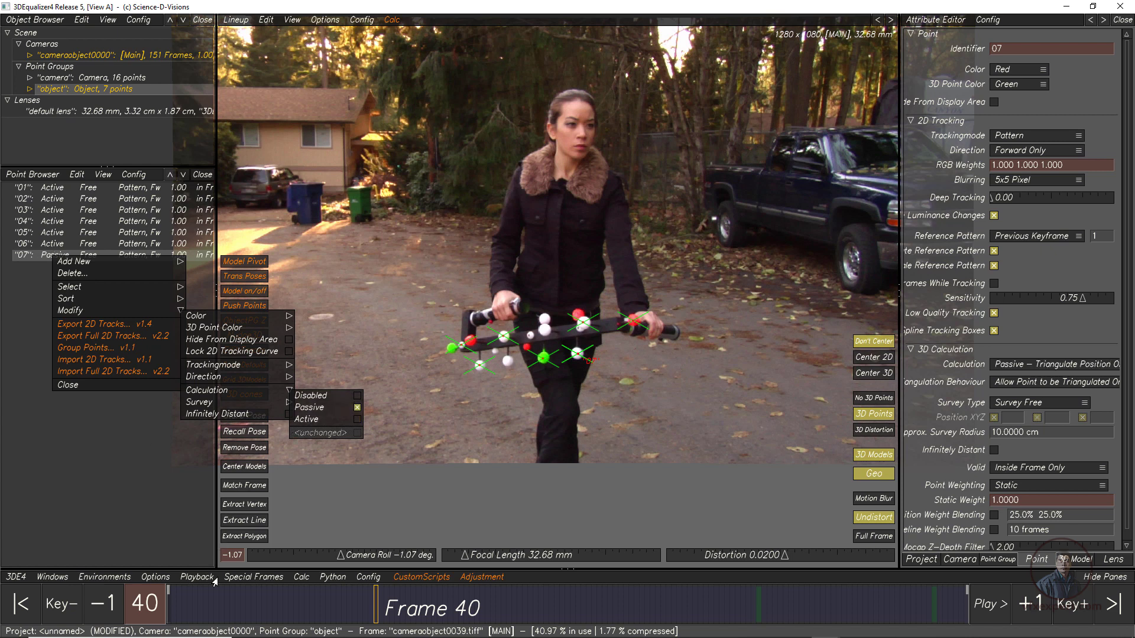
left_click(295, 576)
left_click(317, 391)
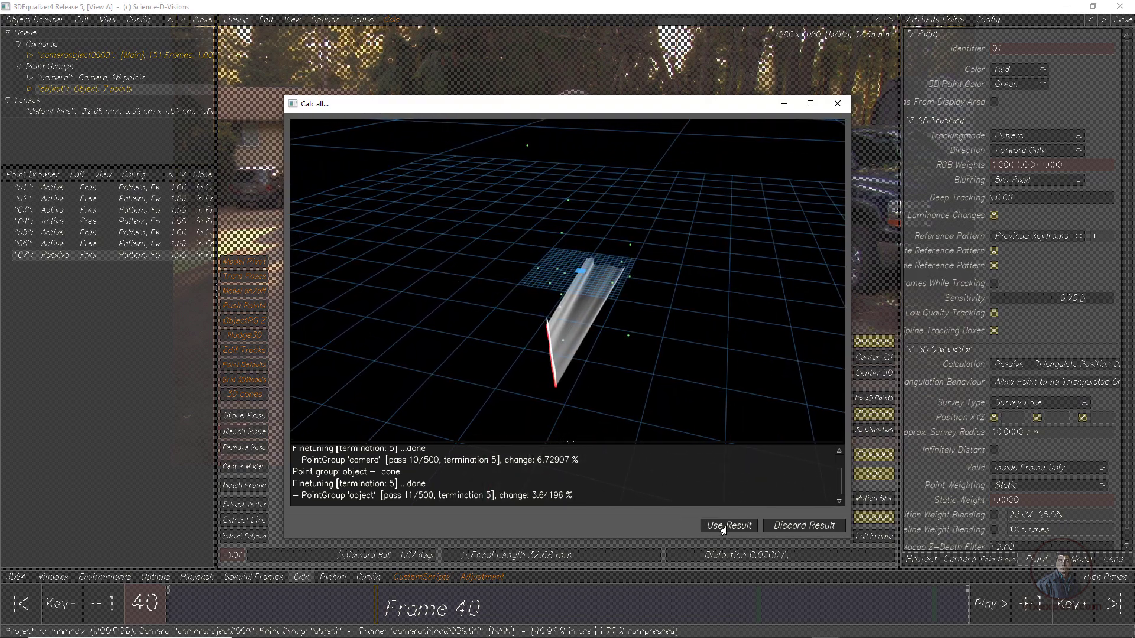
Accept the recalculated object solve and scrub the shot to check the rod tracks, ending at frame 1.
left_click(724, 526)
left_click(301, 577)
scroll(551, 395, "down", 1)
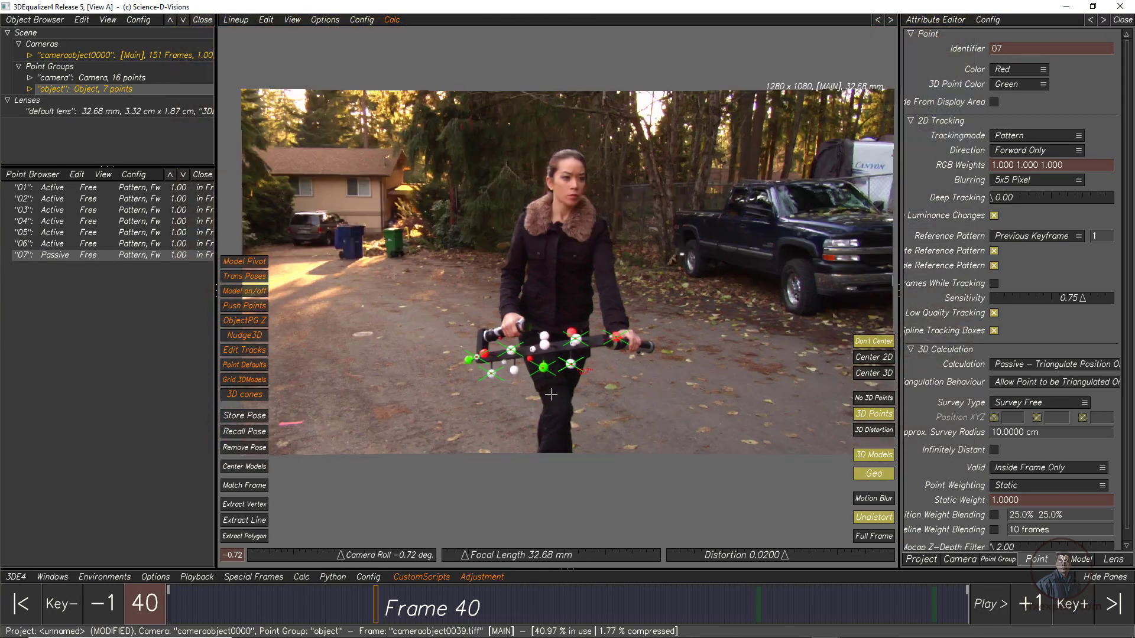
left_click_drag(306, 611, 173, 609)
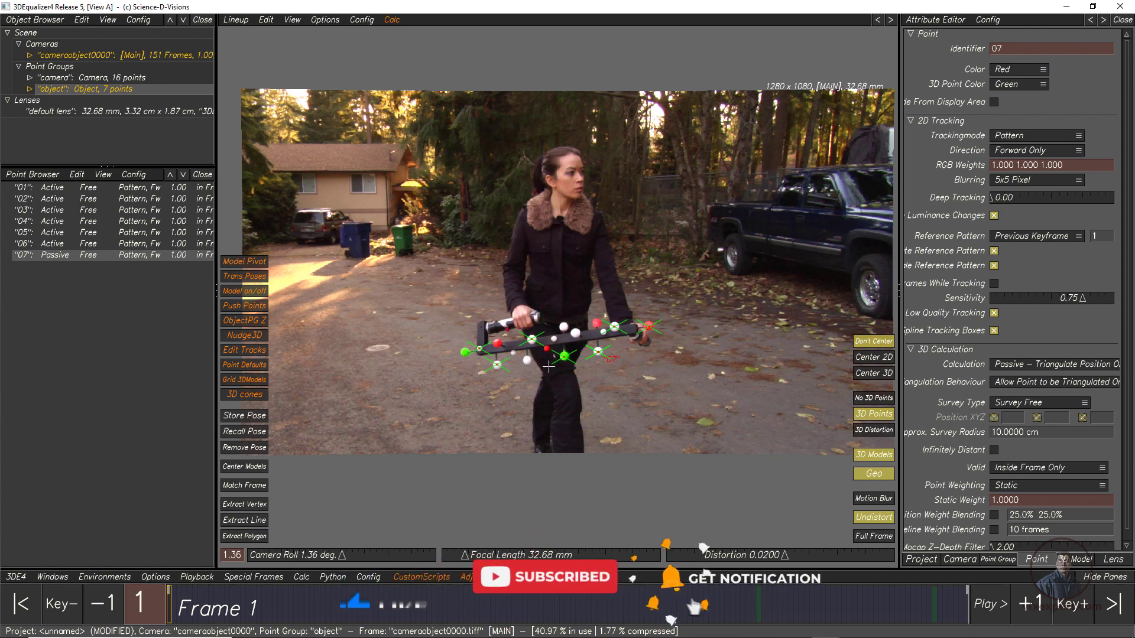
scroll(545, 377, "up", 3)
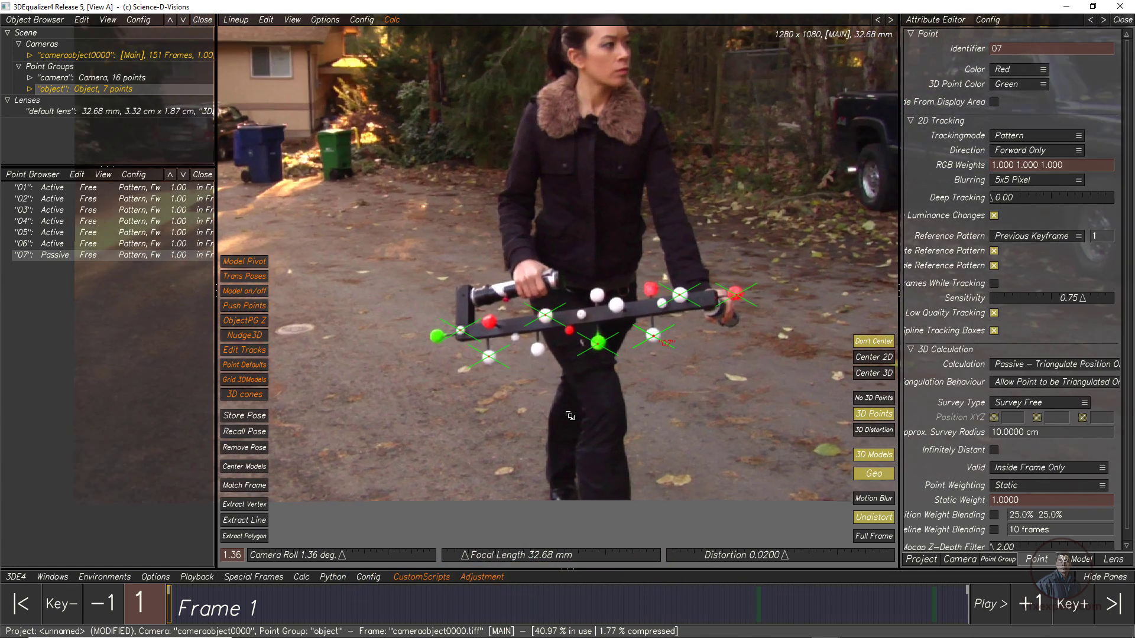
mouse_move(191, 609)
left_mouse_down()
mouse_move(573, 609)
mouse_move(172, 609)
left_mouse_up()
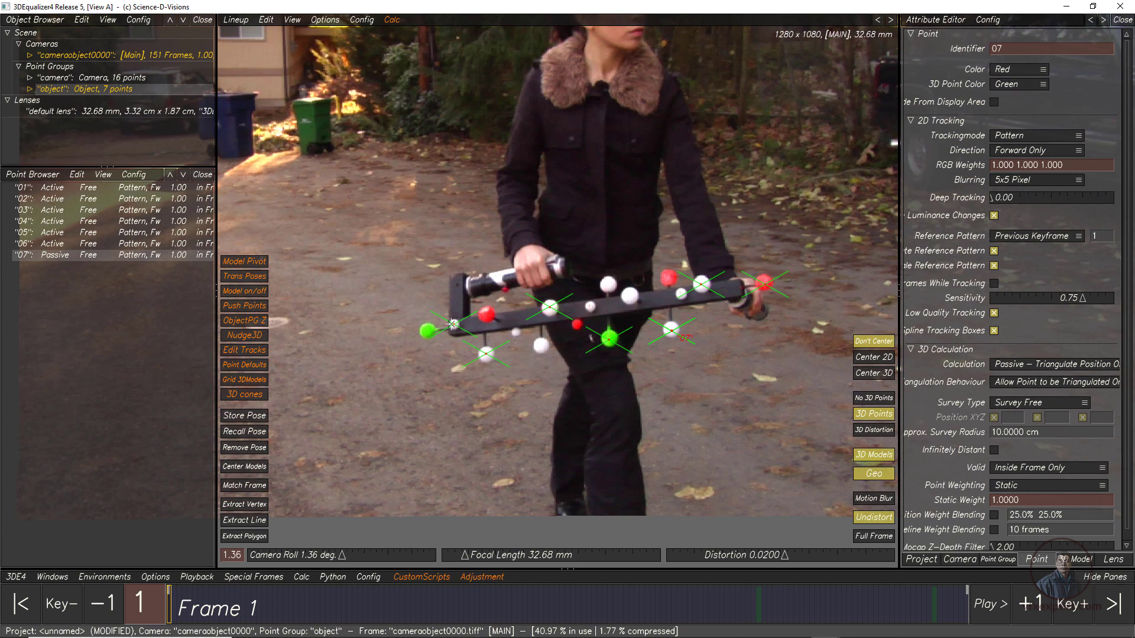
Select the object's tracked points 02 and 06 and switch to the 3D Orientation Controls view.
left_click(451, 325, "ctrl")
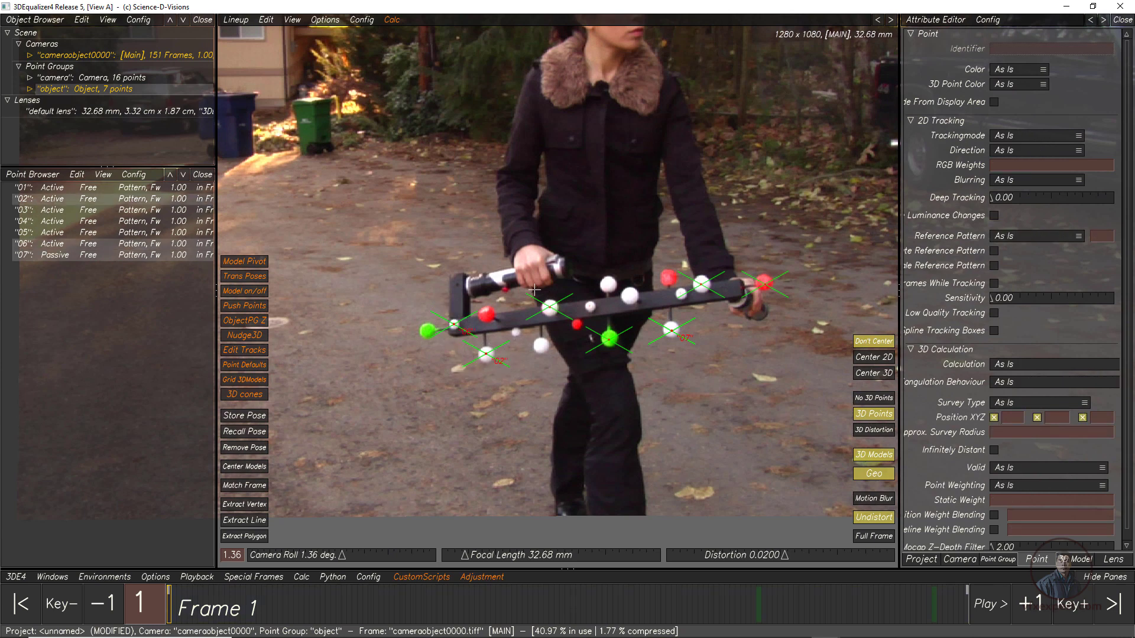
left_click(498, 341)
left_click(454, 324, "ctrl")
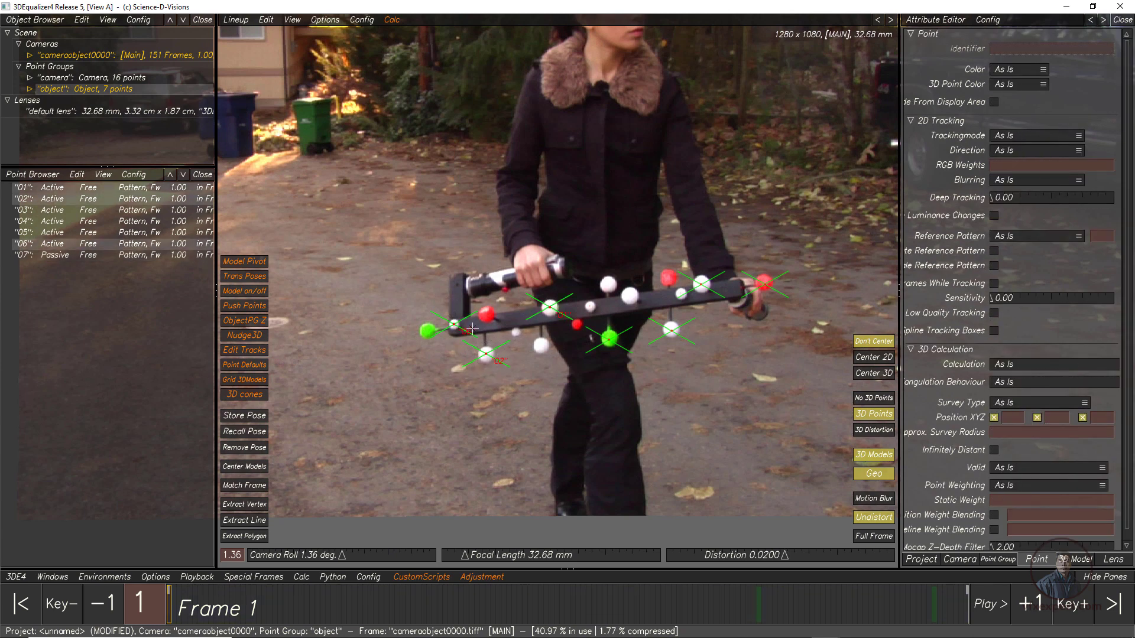
left_click(235, 20)
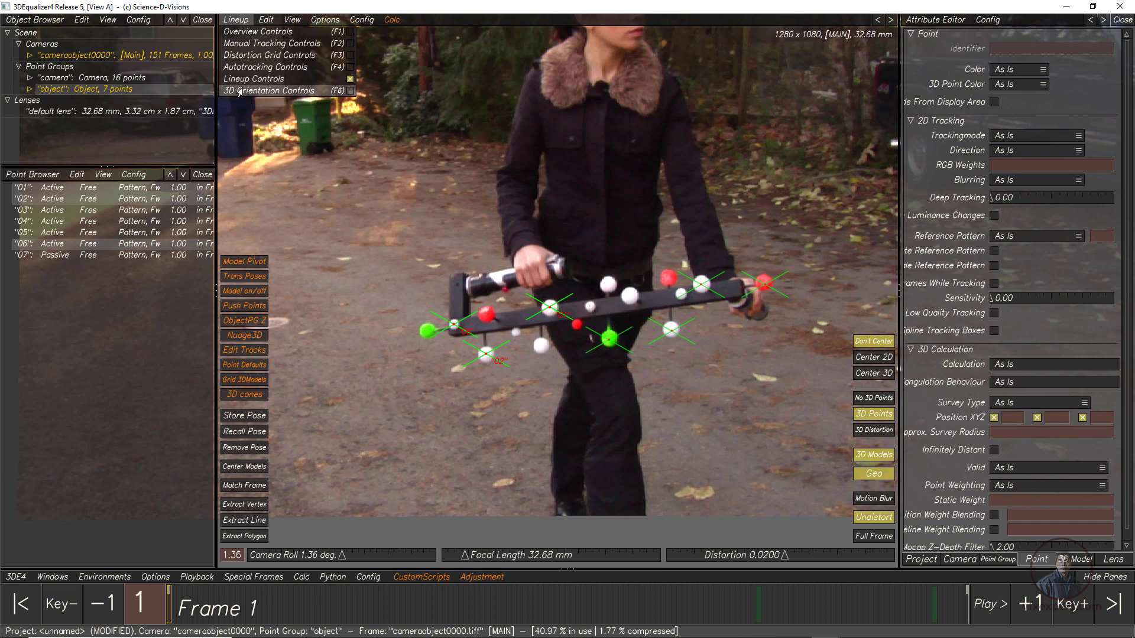
left_click(239, 91)
Create a mesh from the chosen points via Mesh From Points (Legacy), then return to Lineup Controls.
left_click(335, 20)
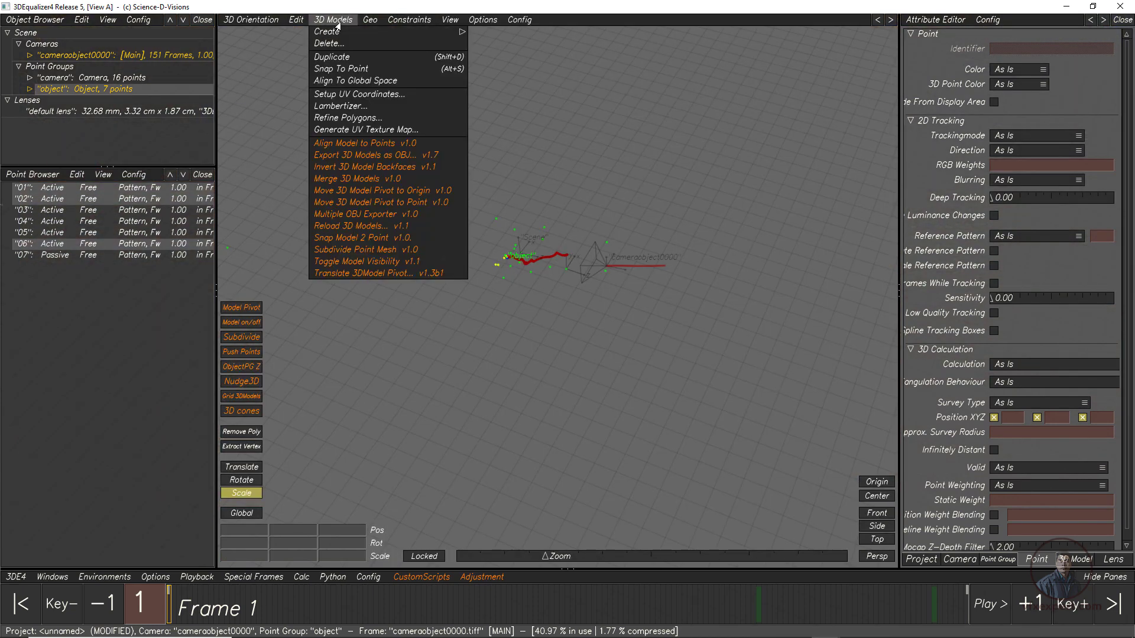
mouse_move(348, 36)
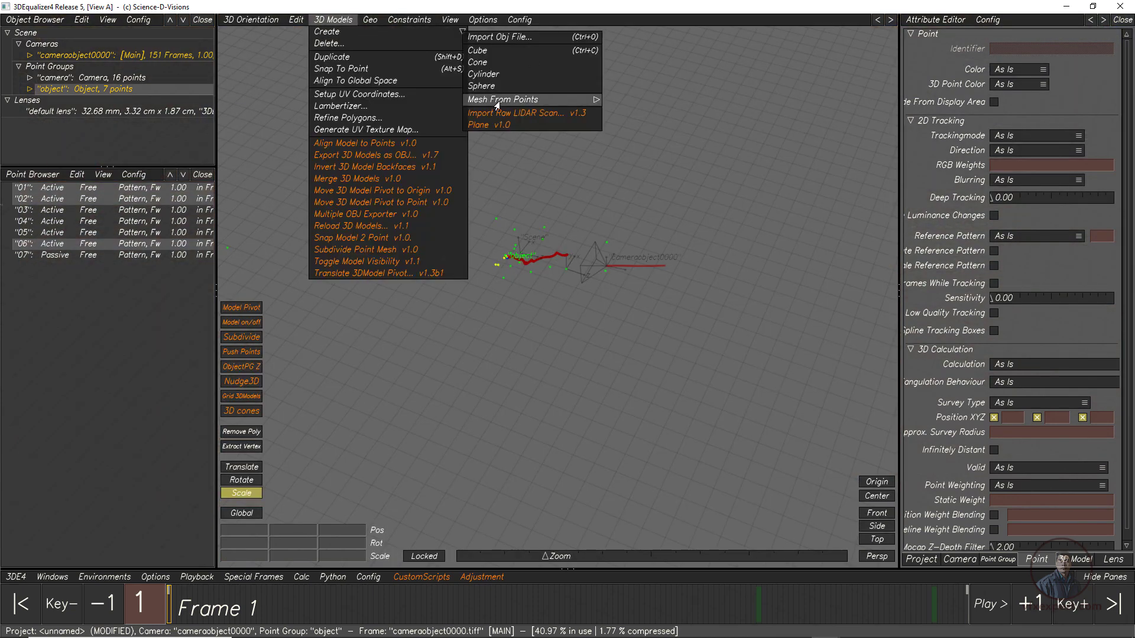
left_click(616, 102)
left_click(628, 343)
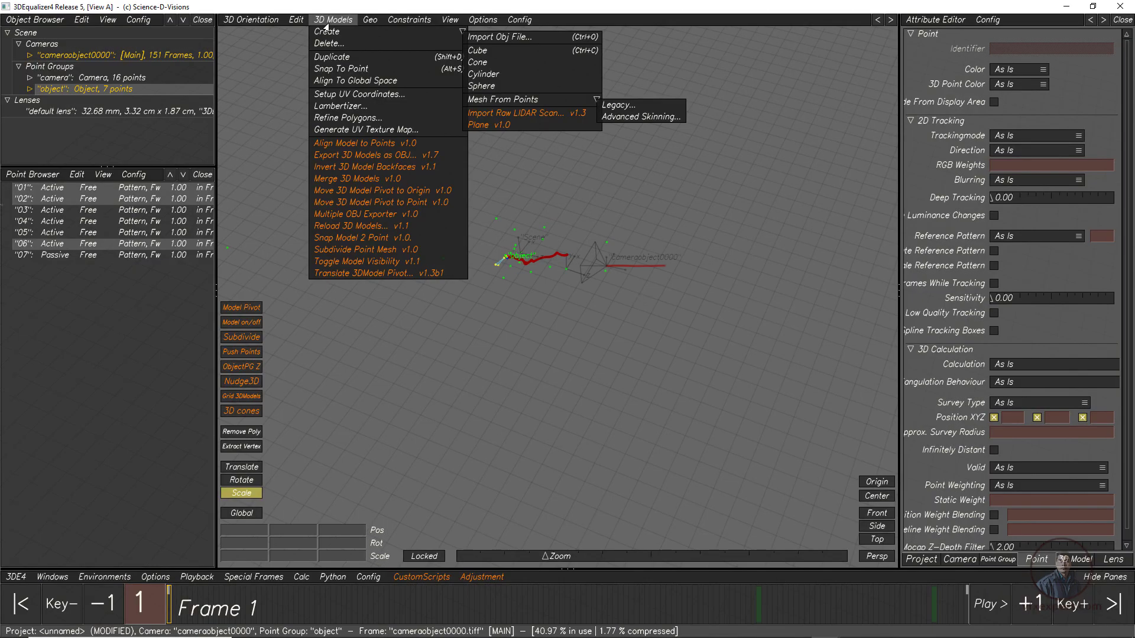
left_click(291, 27)
left_click(251, 20)
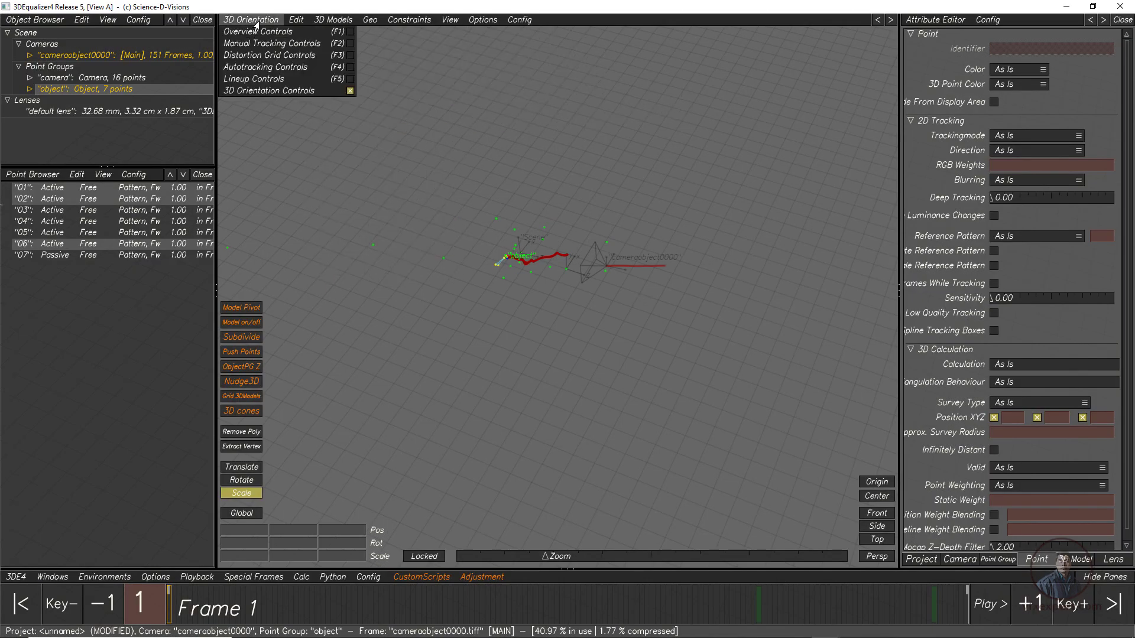
left_click(255, 79)
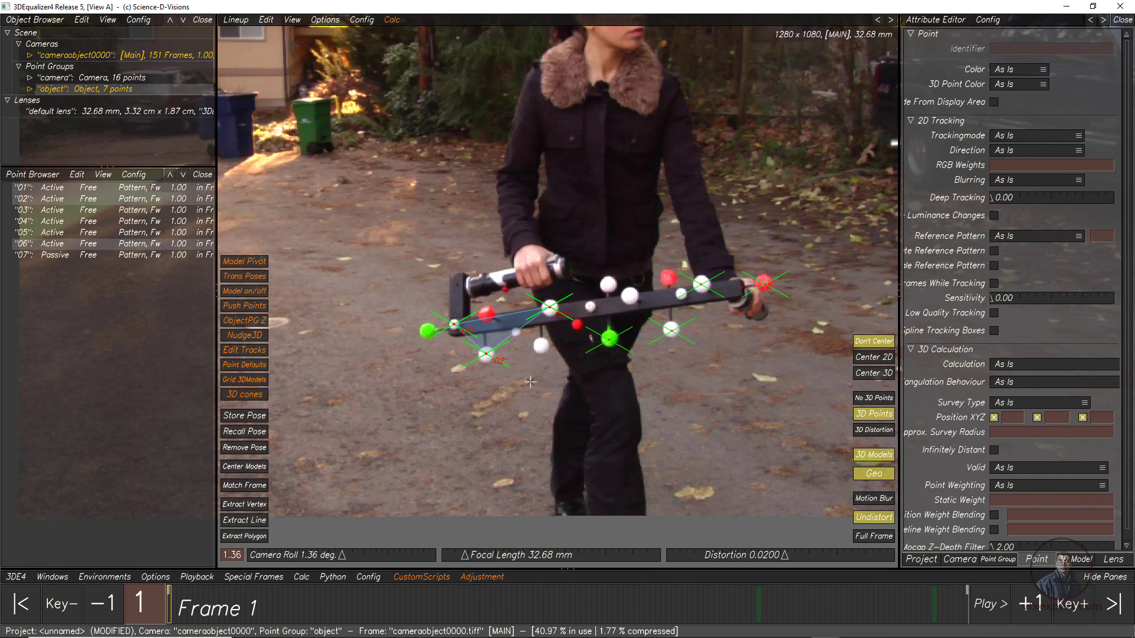
Advance to frame 40, fit the whole frame in the viewer, and play the shot back.
left_click_drag(199, 596, 169, 594)
left_click(866, 533)
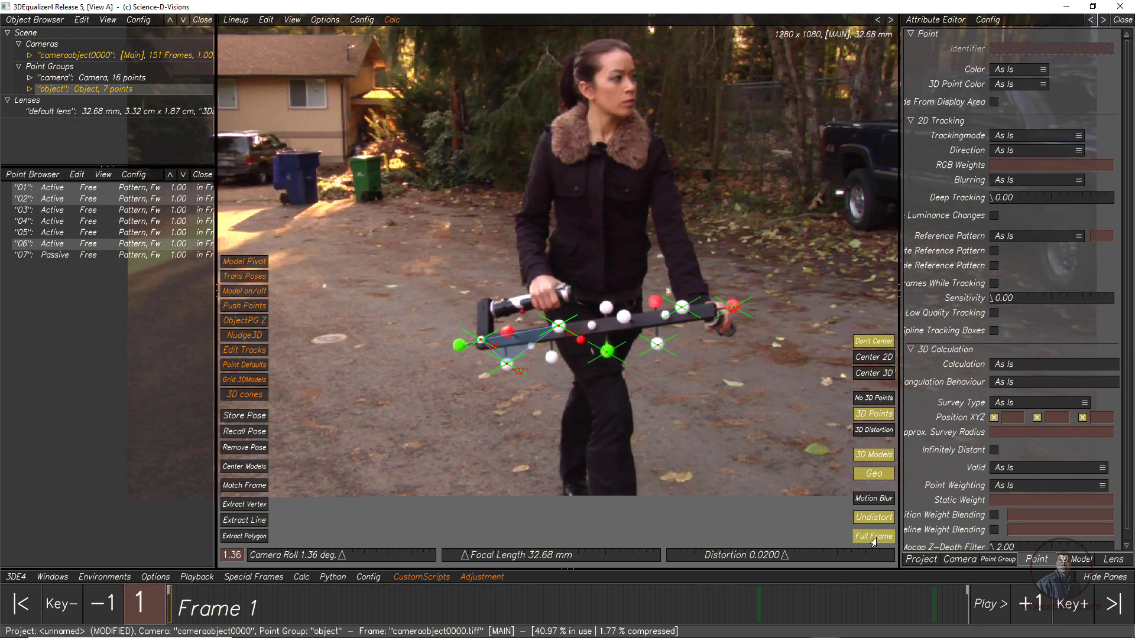
left_click(984, 603)
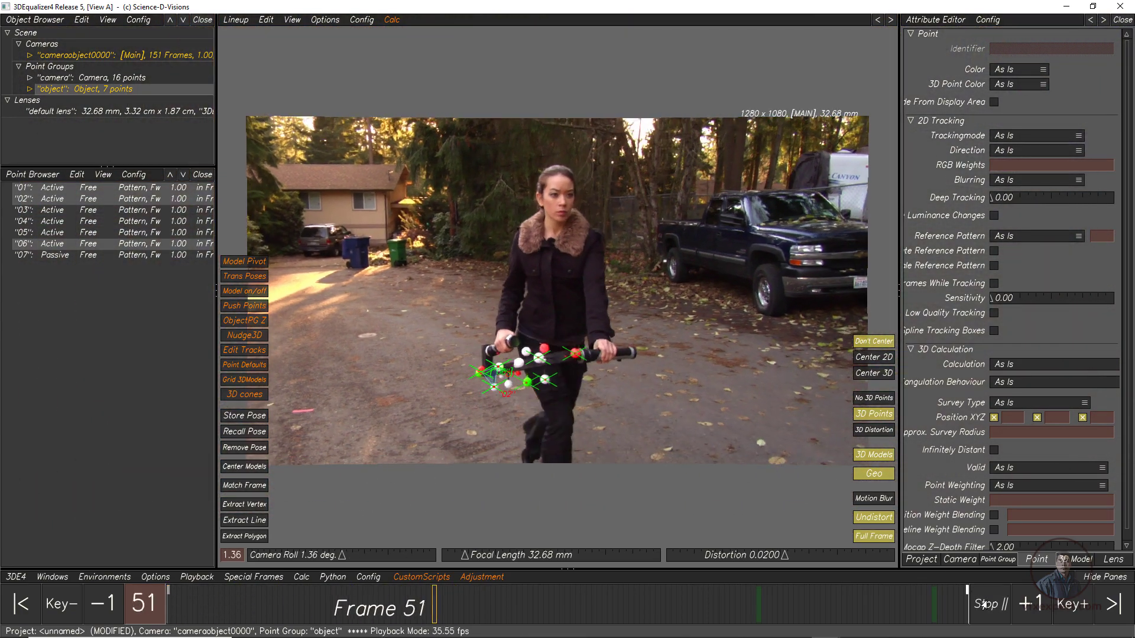
left_click(984, 603)
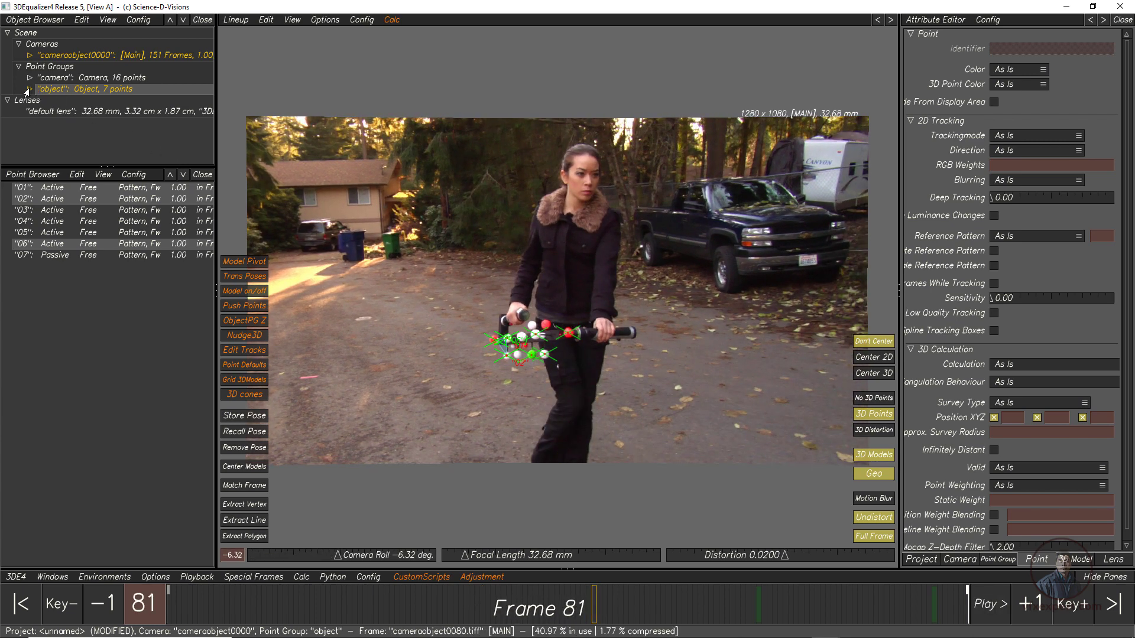
Select the object's Point Mesh model and set its alpha to 0.92.
left_click(28, 89)
left_click(41, 111)
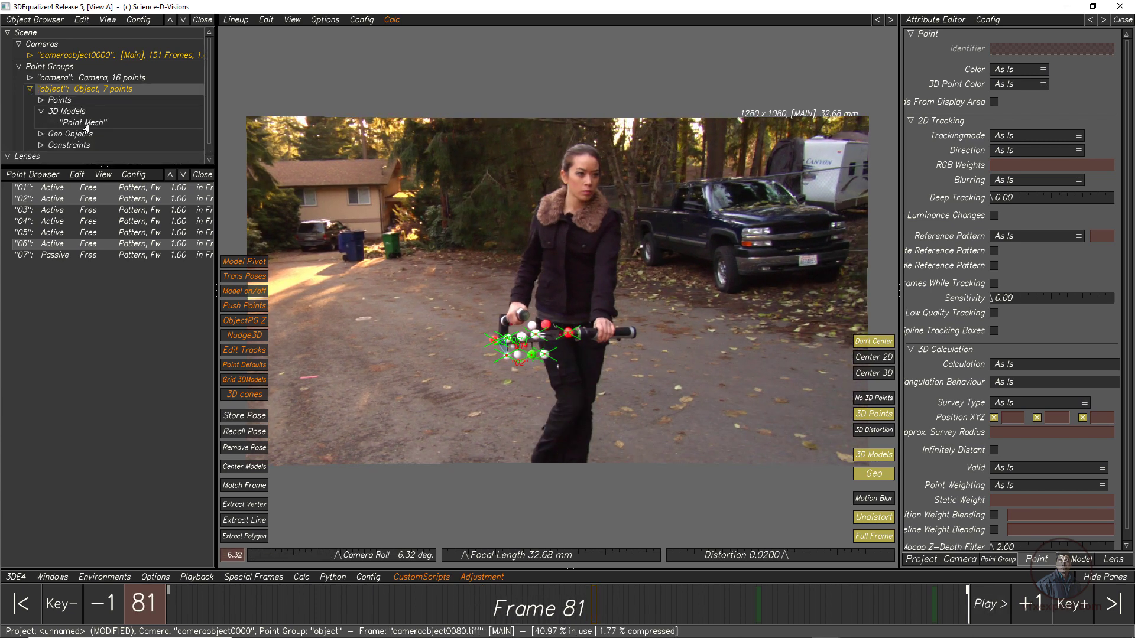
left_click(83, 122)
left_click_drag(1022, 267, 1086, 283)
scroll(464, 399, "up", 3)
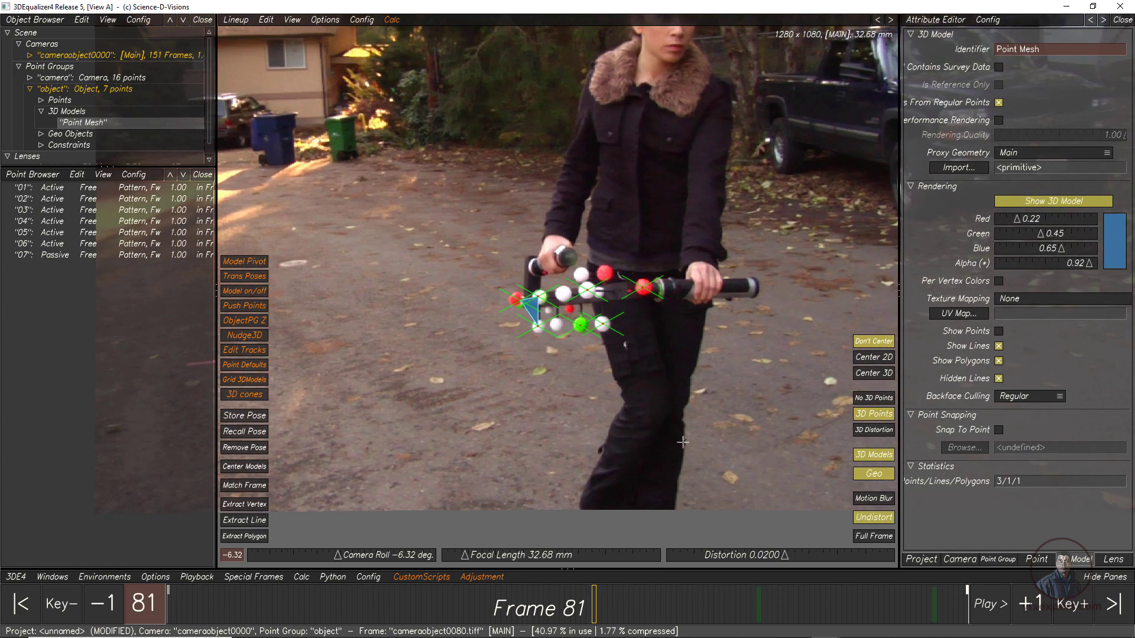
Play and scrub the shot to confirm the mesh follows the rod, returning to frame 1.
left_click(986, 603)
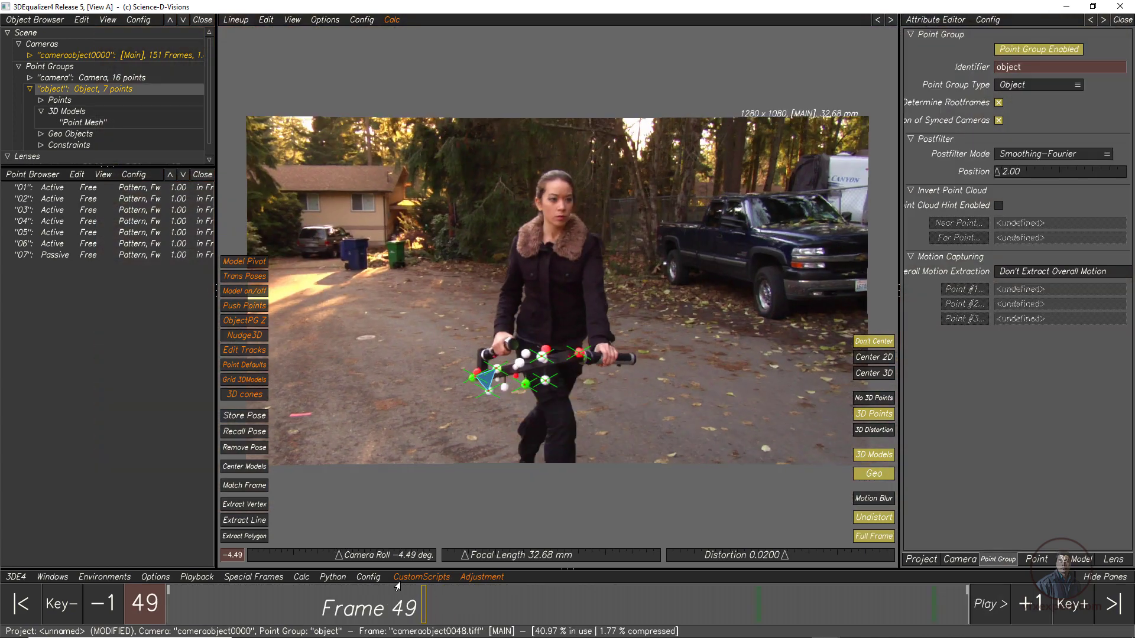
left_click_drag(398, 587, 168, 597)
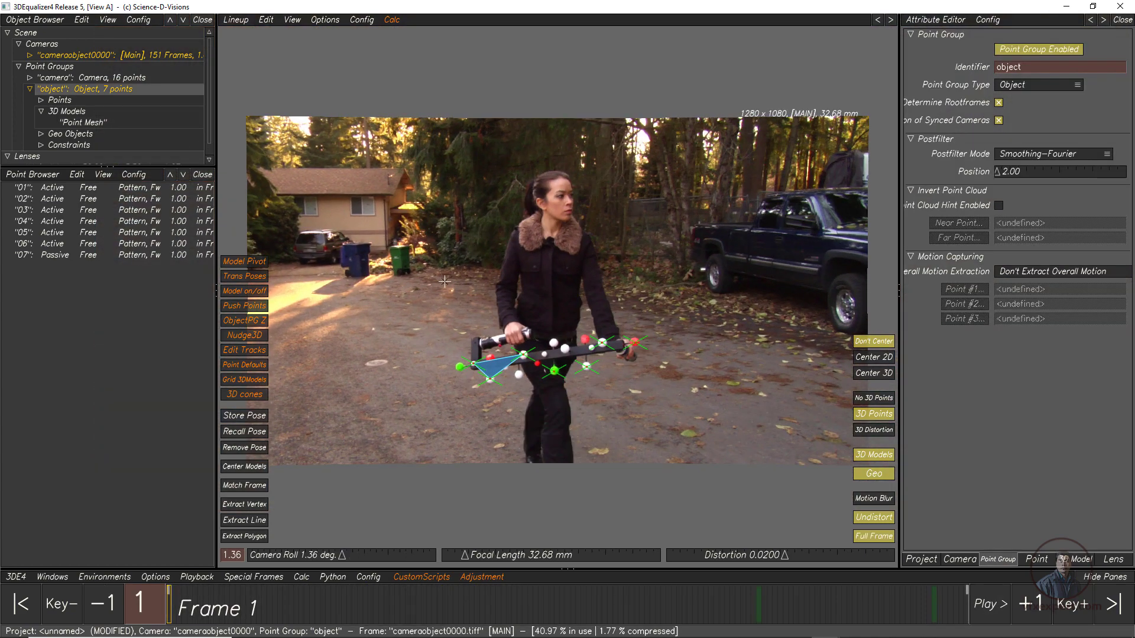
left_click_drag(209, 609, 169, 608)
scroll(457, 400, "up", 2)
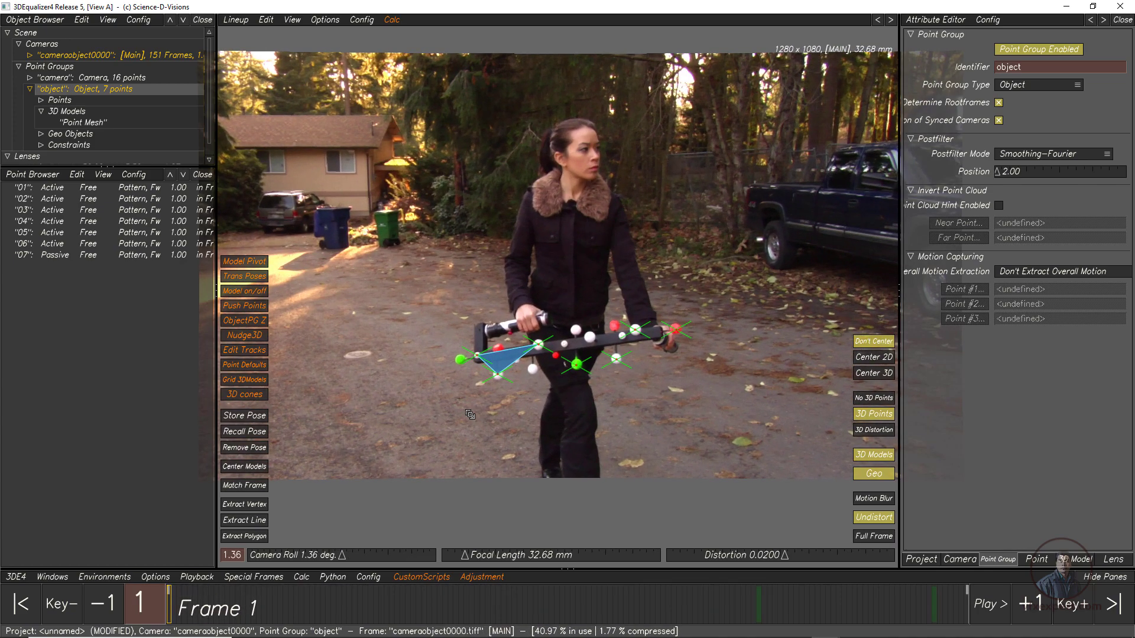
Open the Maya (MEL-Script) export and set its file to camobjectformaya in the objects folder.
left_click(16, 578)
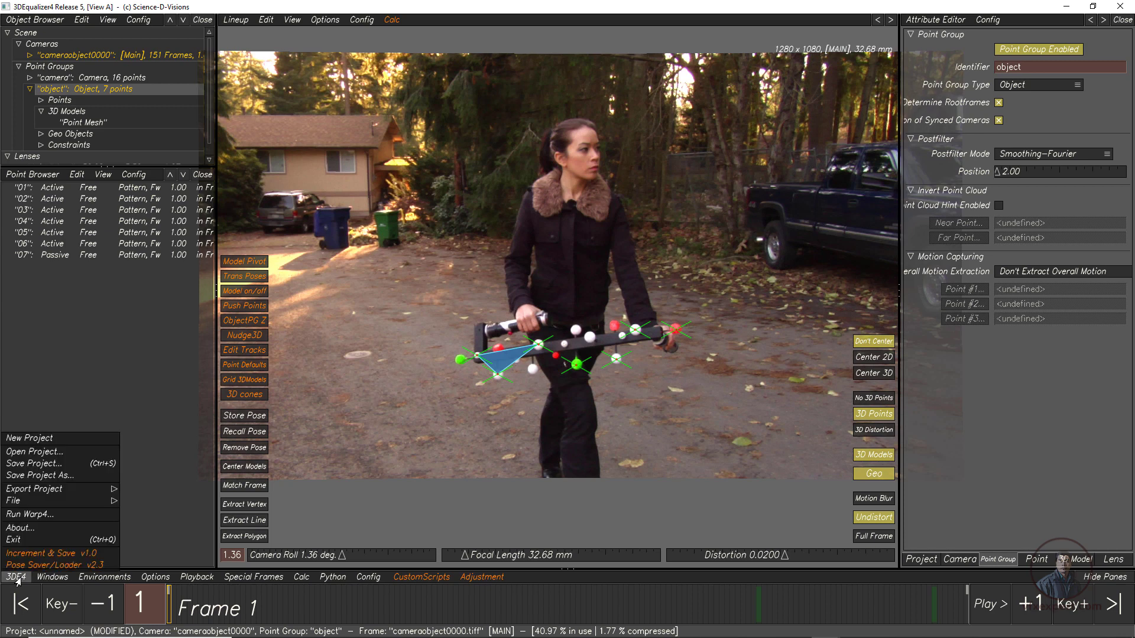
mouse_move(46, 495)
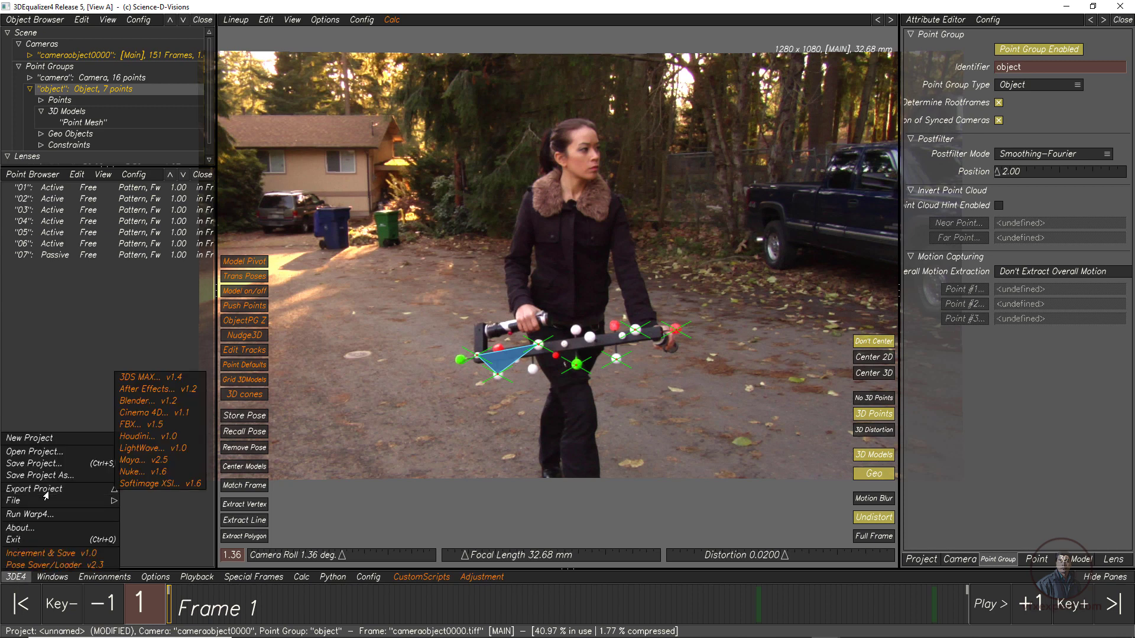
left_click(142, 463)
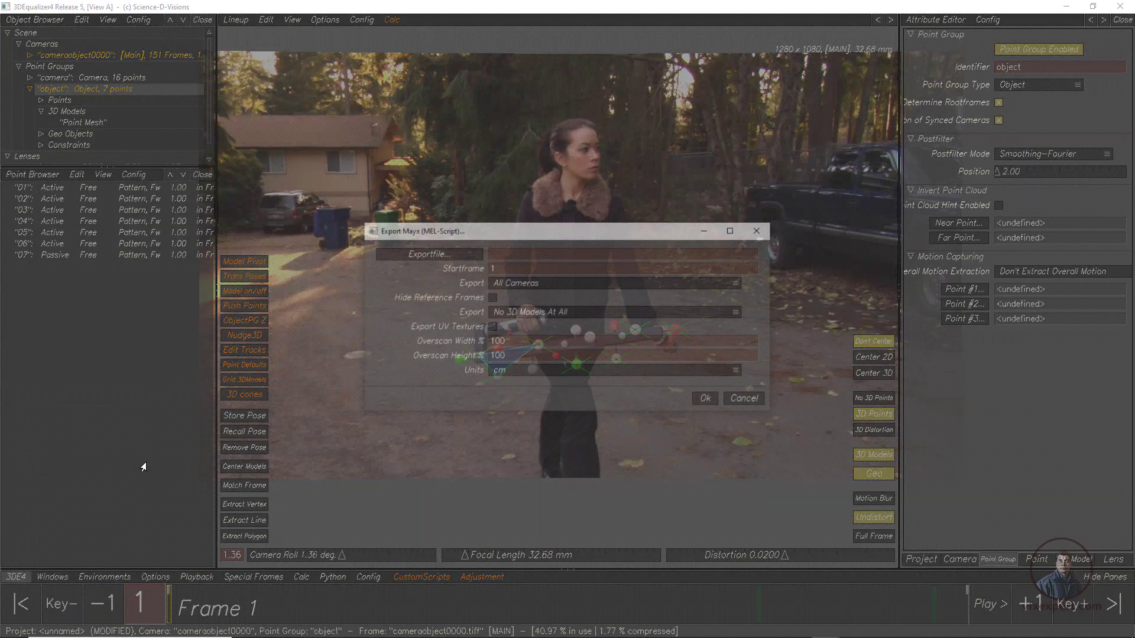
left_click(433, 257)
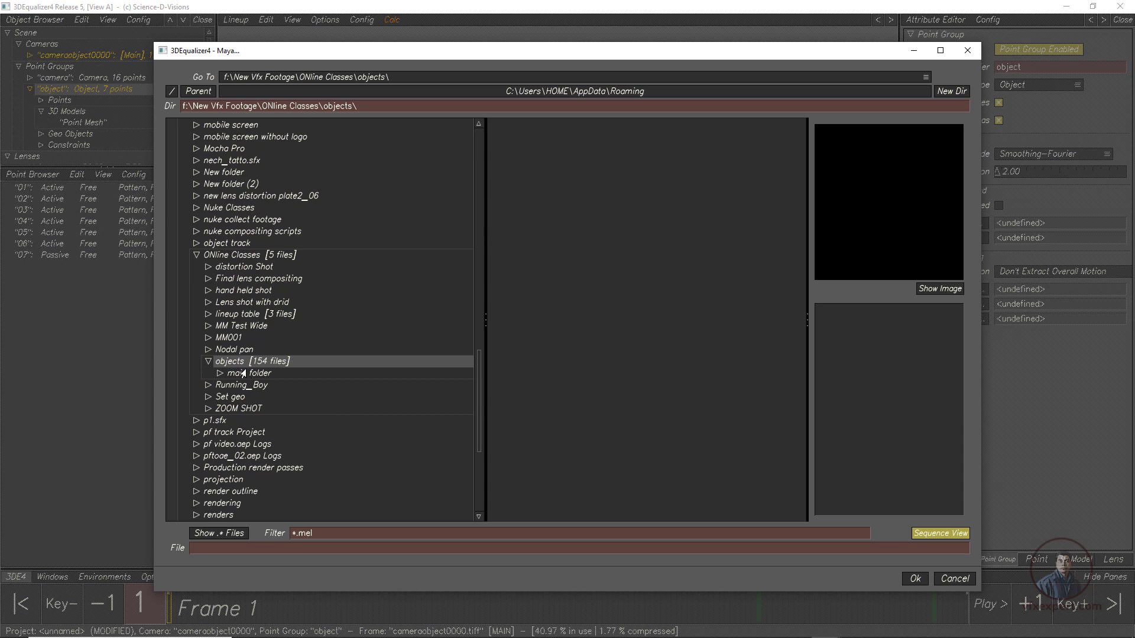
left_click(232, 549)
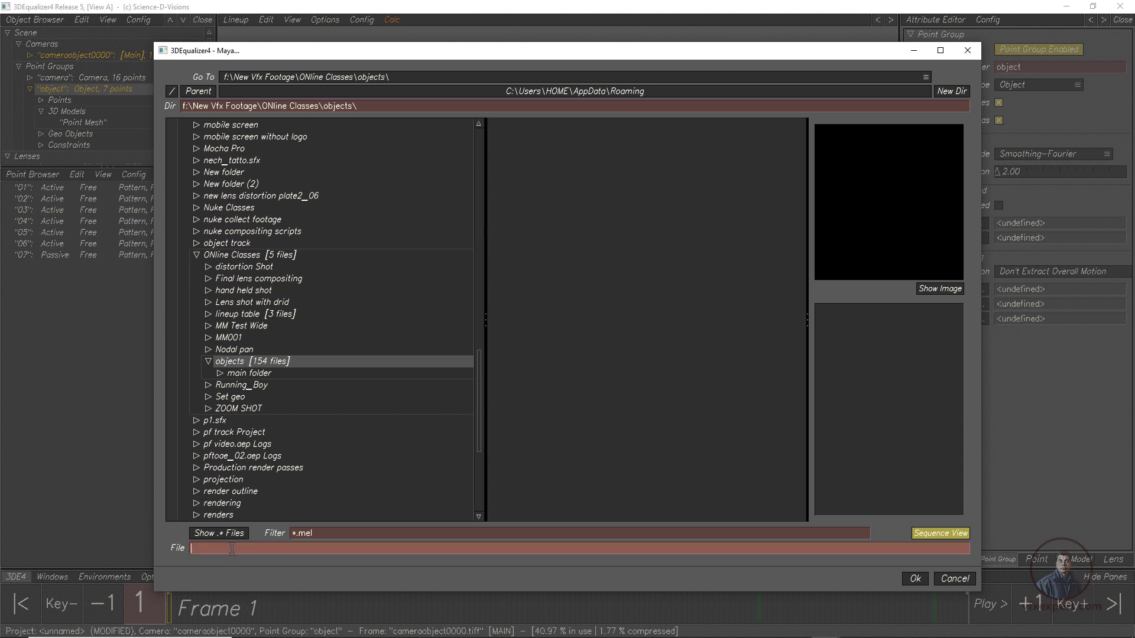
type("camobjectformaya")
left_click(914, 579)
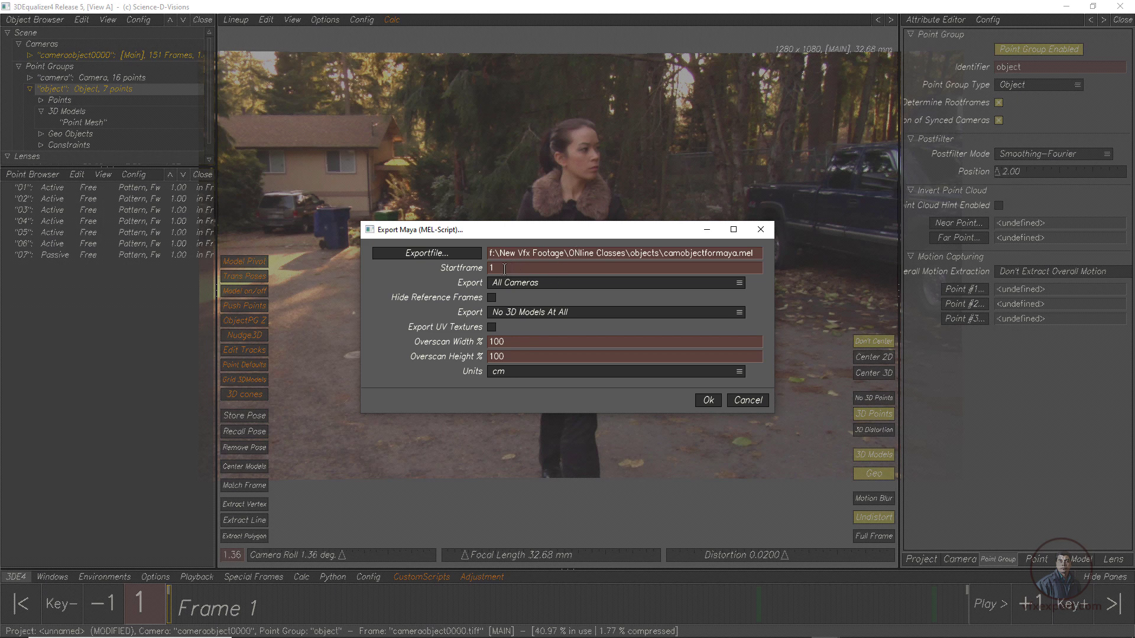
Close the export settings and check the start frame of camera cameraobject0000's footage.
left_click(739, 403)
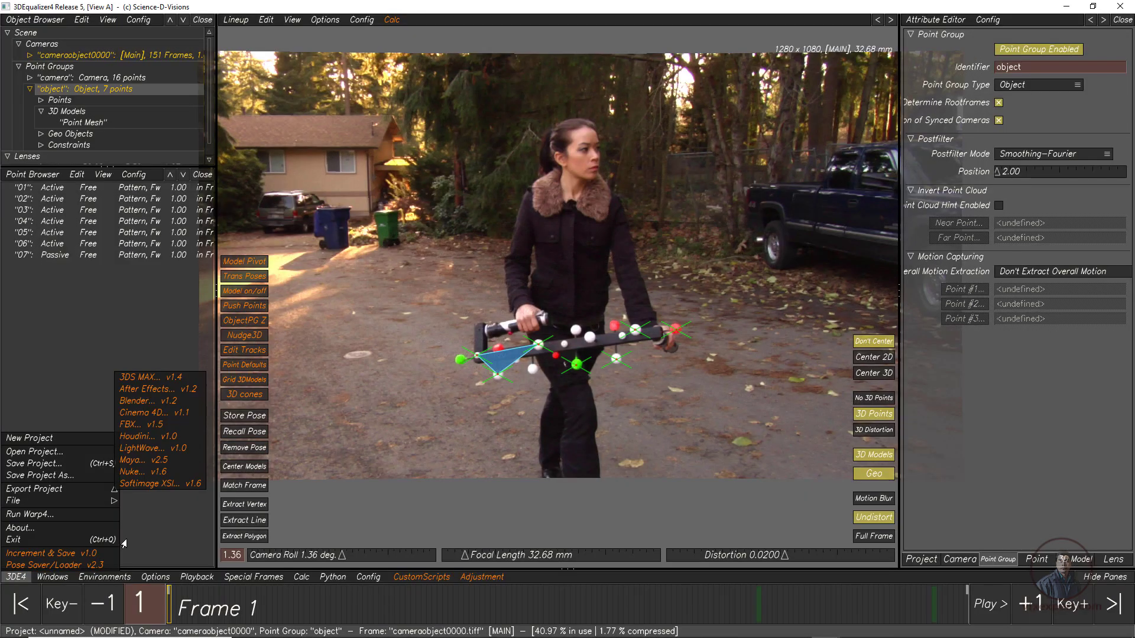
left_click(86, 56)
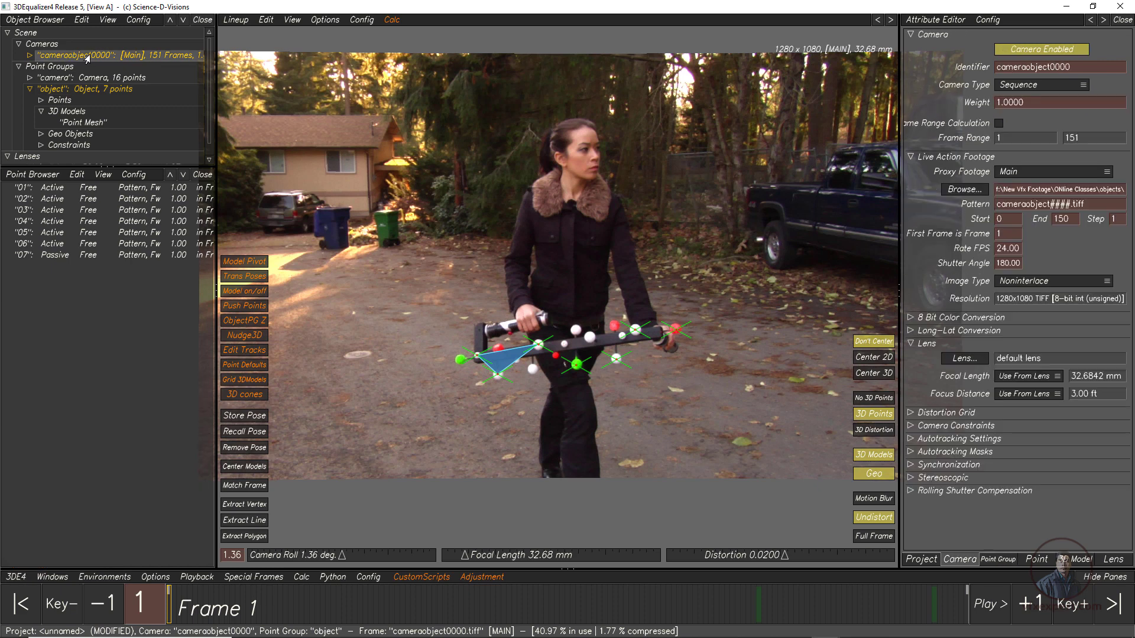
left_click_drag(1007, 221, 986, 218)
Reopen the Maya MEL-script export and change its start frame to 0.
left_click(20, 582)
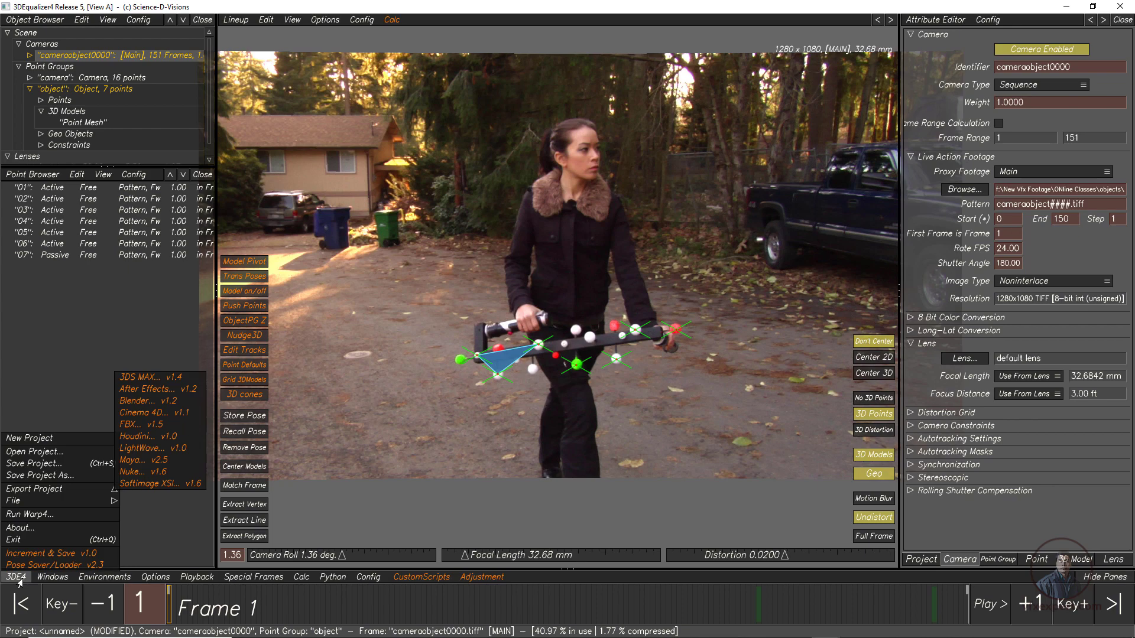
left_click(150, 461)
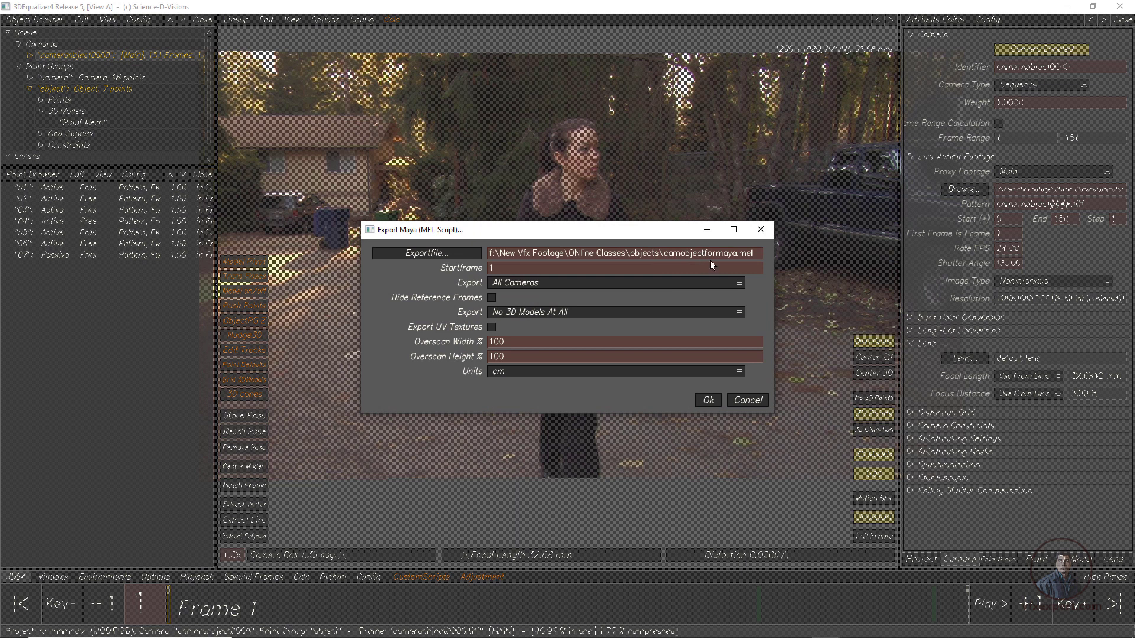
left_click(490, 269)
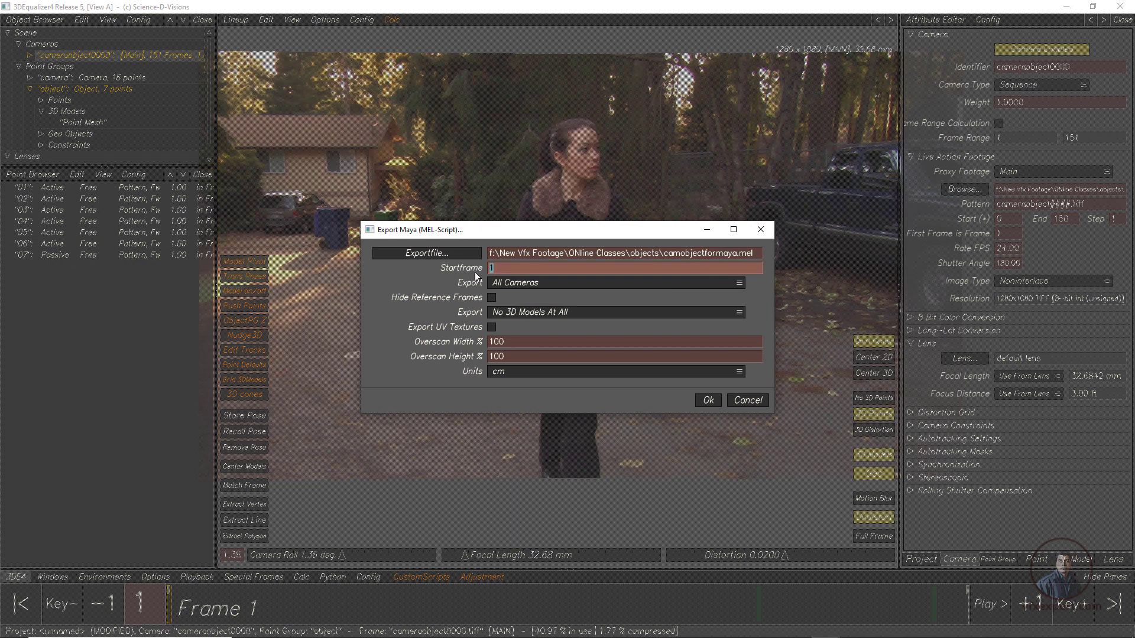
type("0")
Run the Maya export, then open camobjectformaya.mel in Maya without saving the untitled scene.
left_click(714, 404)
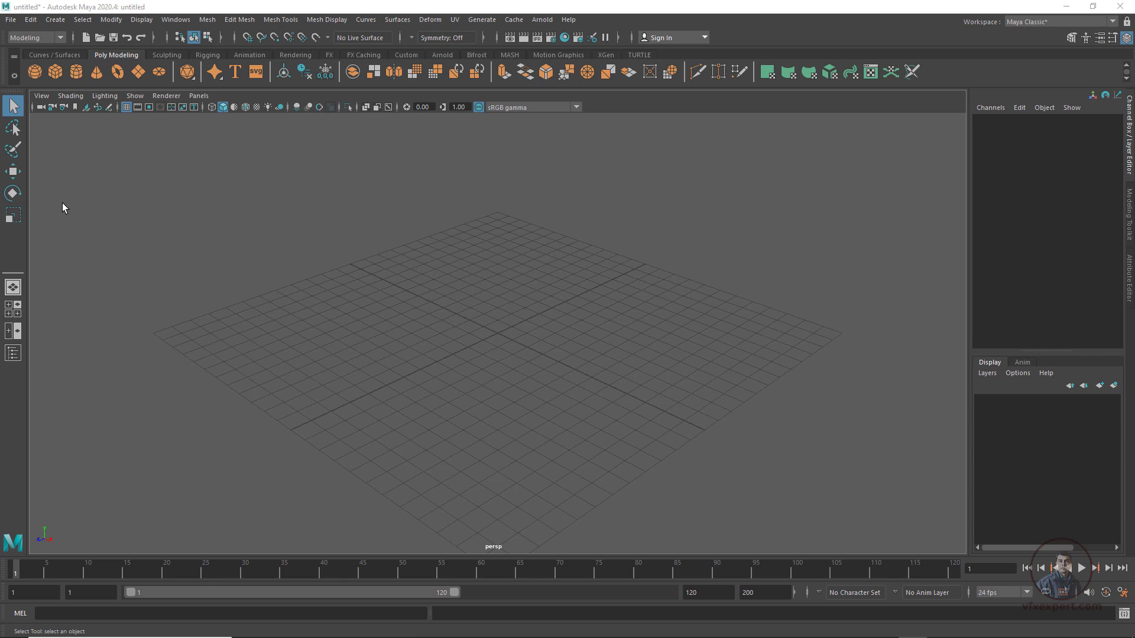
left_click(12, 20)
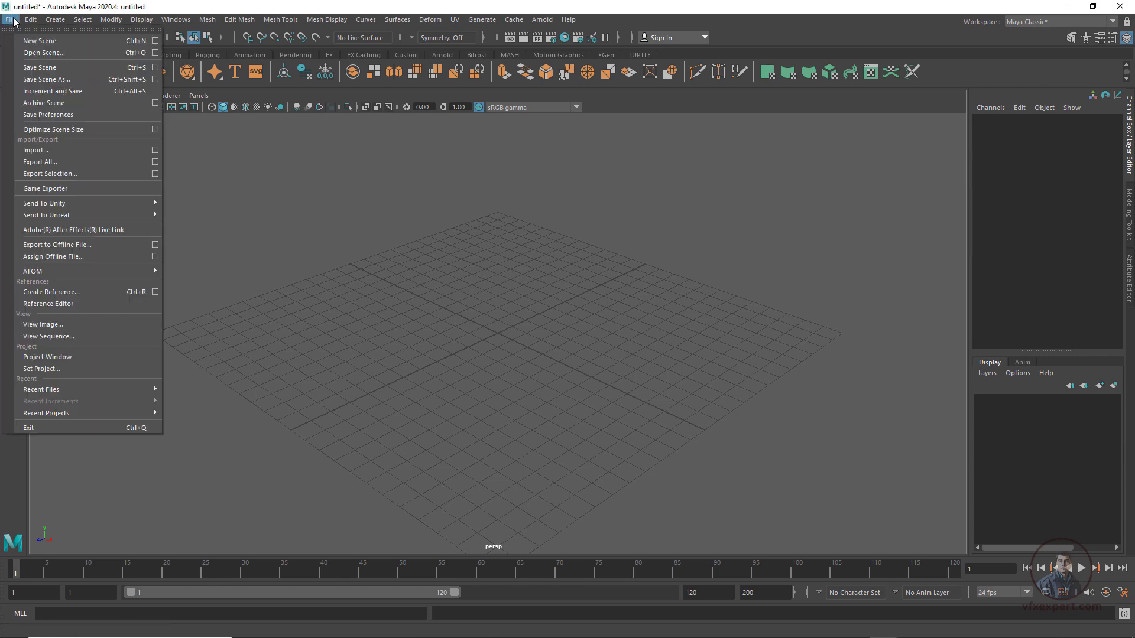
left_click(37, 52)
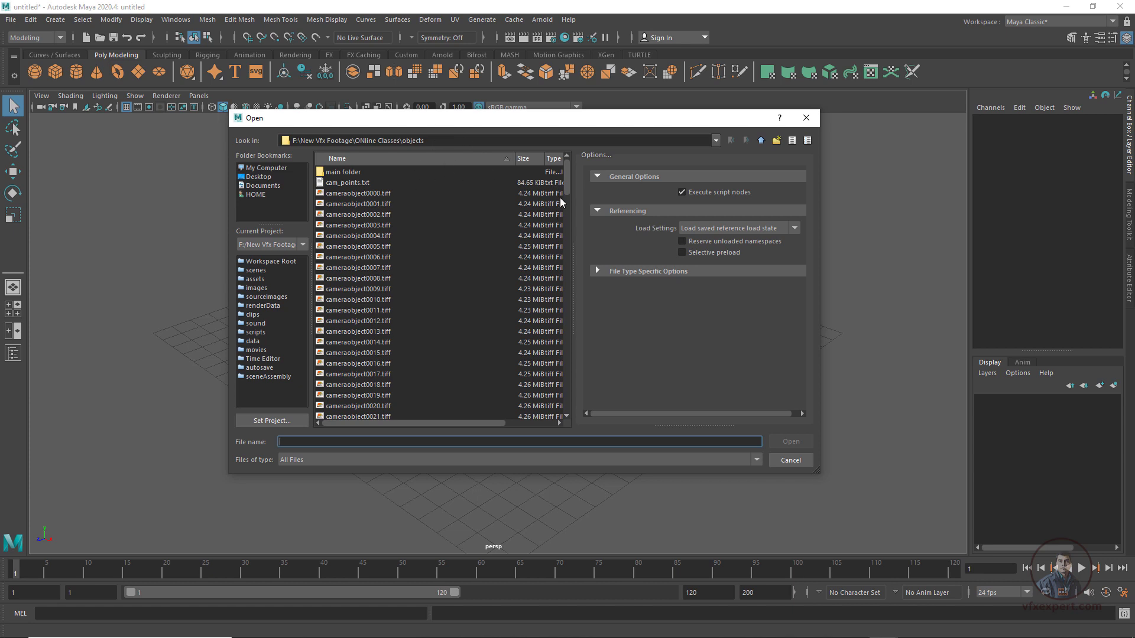
left_click_drag(567, 194, 568, 414)
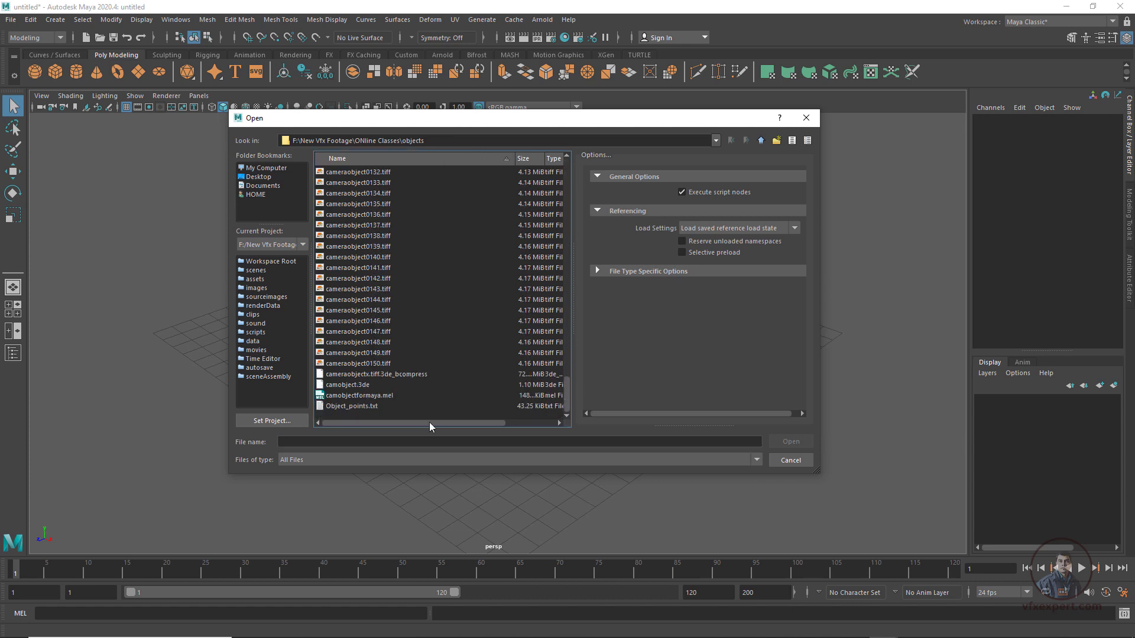
left_click(366, 395)
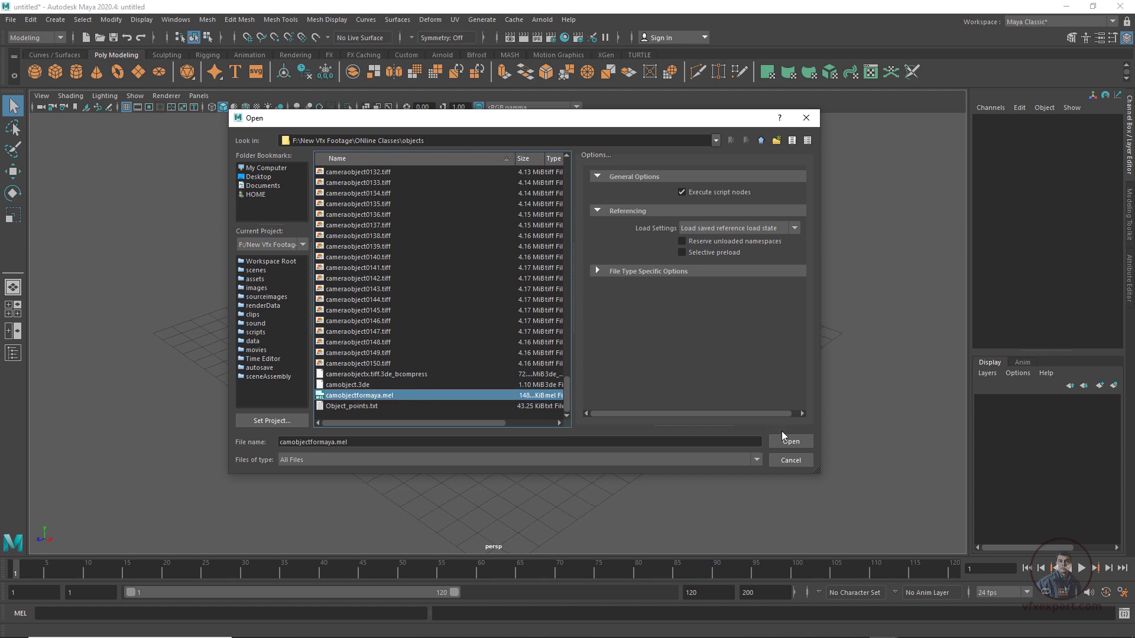
left_click(792, 443)
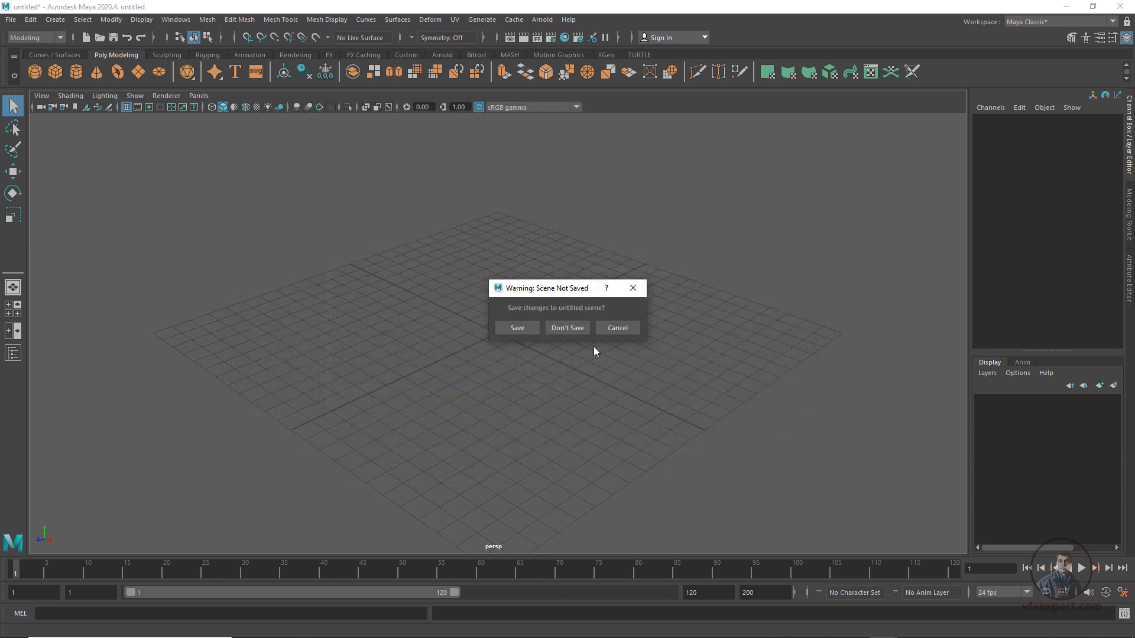
left_click(578, 328)
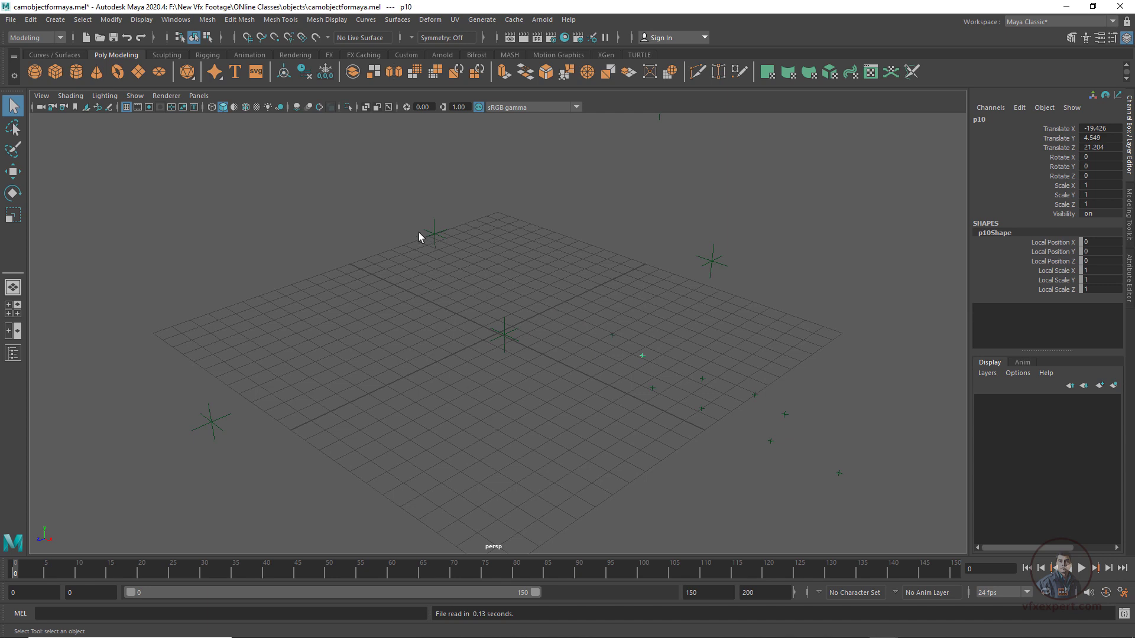
Select some tracked locators, look through cameraobject0000_1_1, and play the tracked shot.
left_click_drag(416, 208, 433, 228)
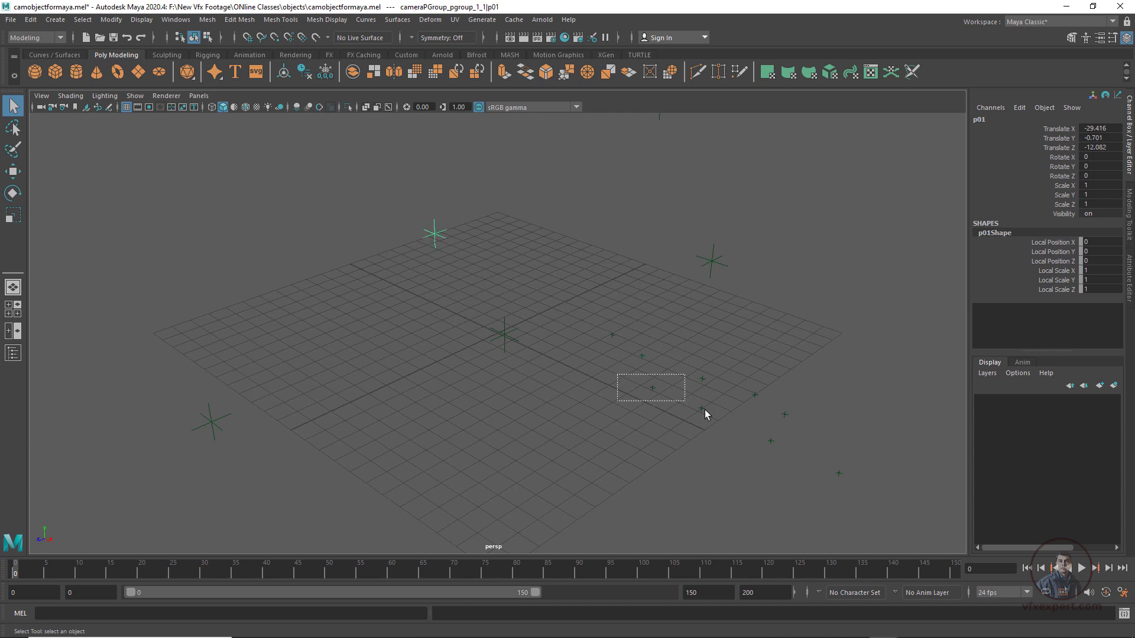
left_click_drag(705, 409, 706, 412)
left_click(198, 97)
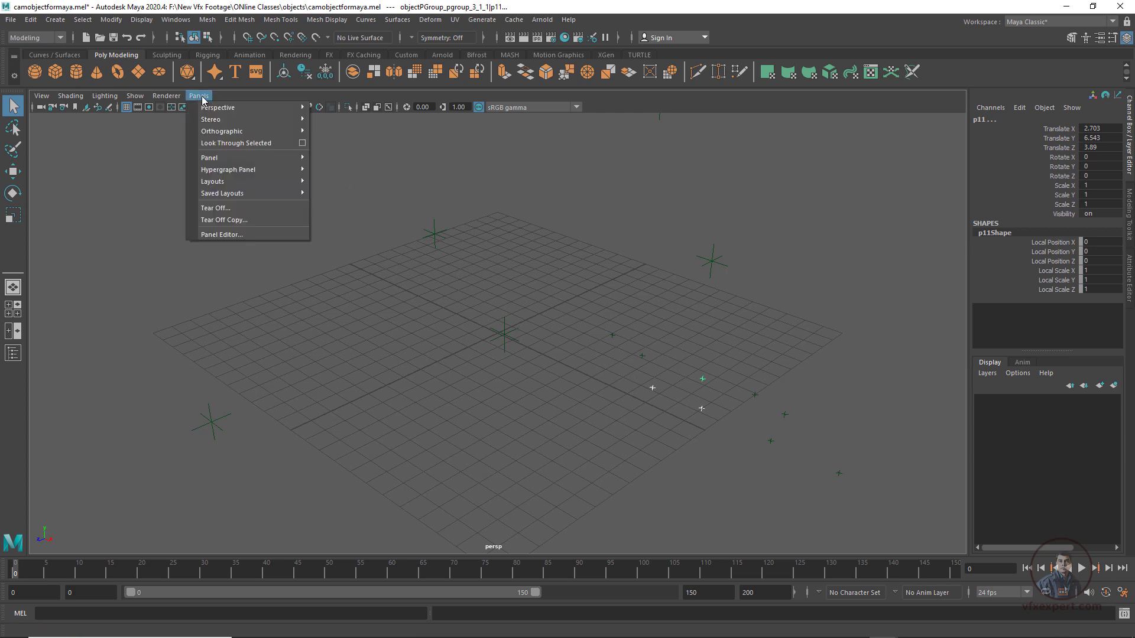
mouse_move(252, 109)
left_click(334, 110)
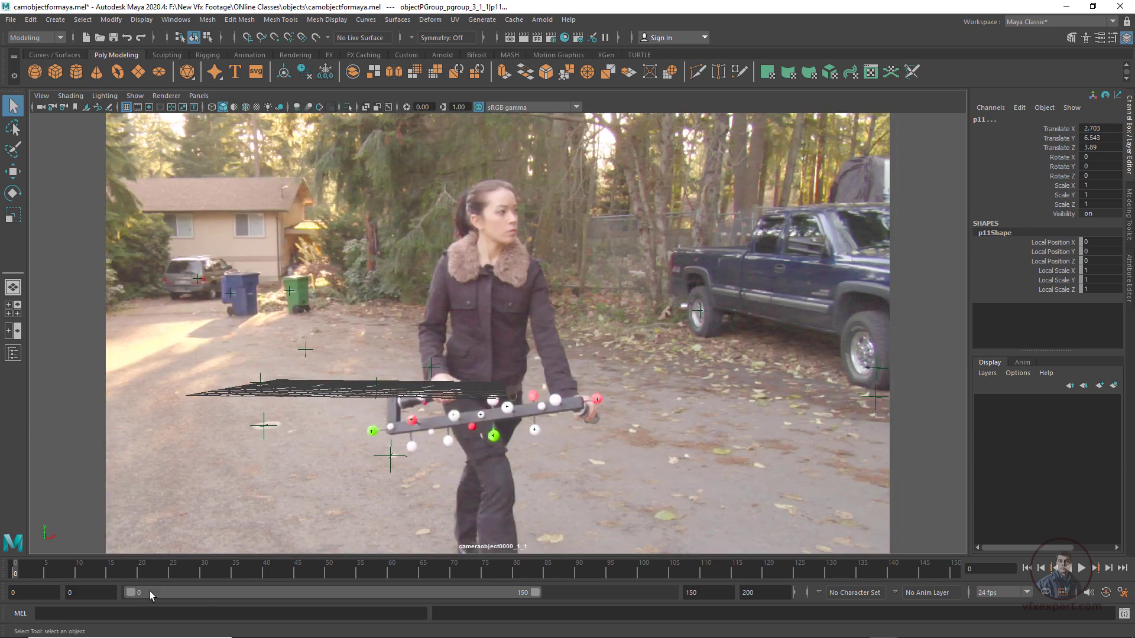
key("alt+v")
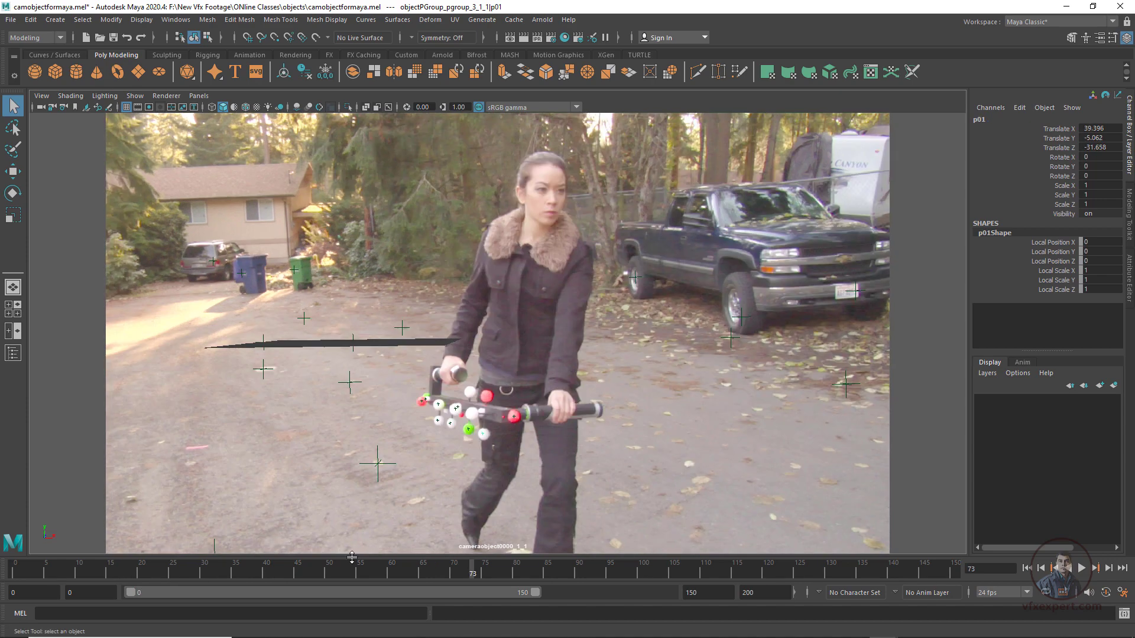
key("alt+v")
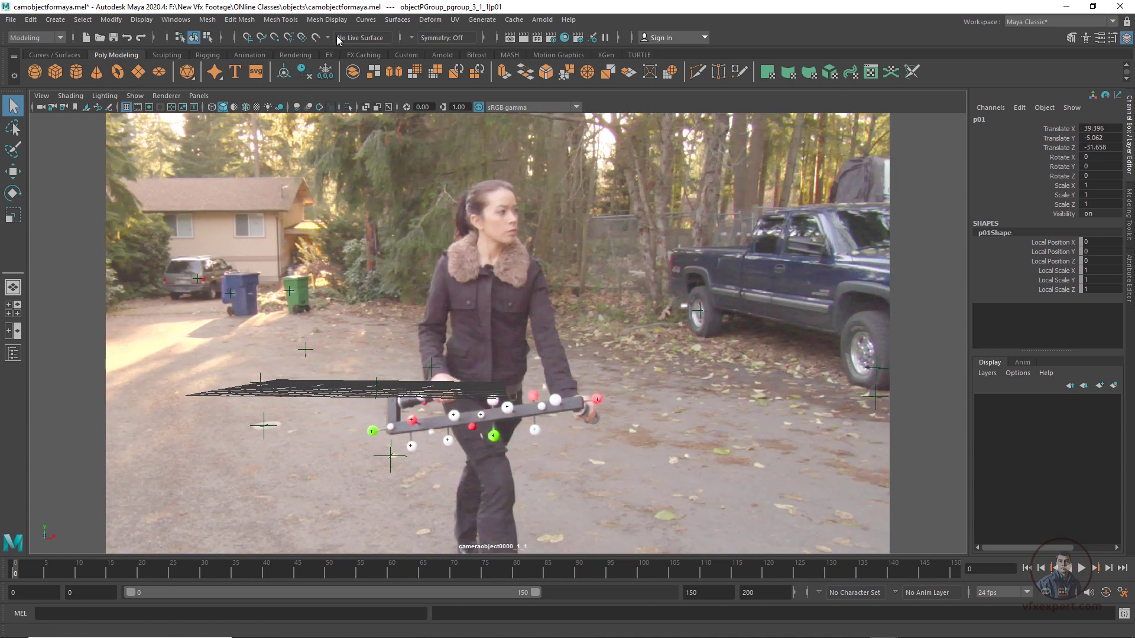
Open the Outliner beside the camera view and expand the Scene group.
left_click(176, 19)
left_click(190, 161)
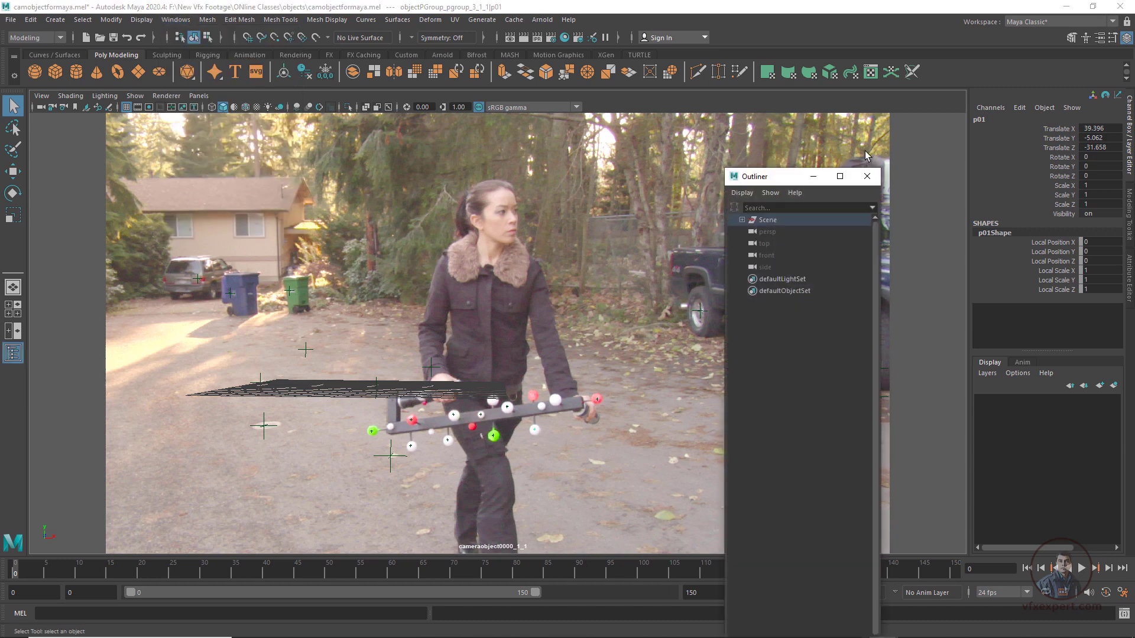
left_click_drag(768, 177, 720, 178)
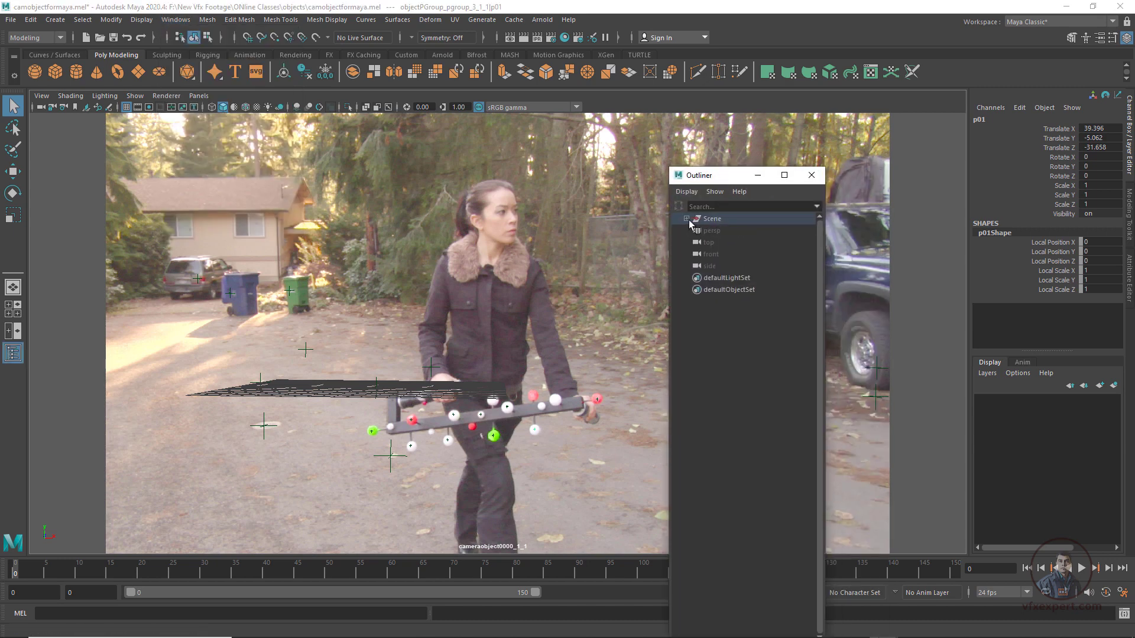
left_click(687, 218)
Select the tracked camera, both point groups and the image plane, then play to frame 85.
left_click(738, 232)
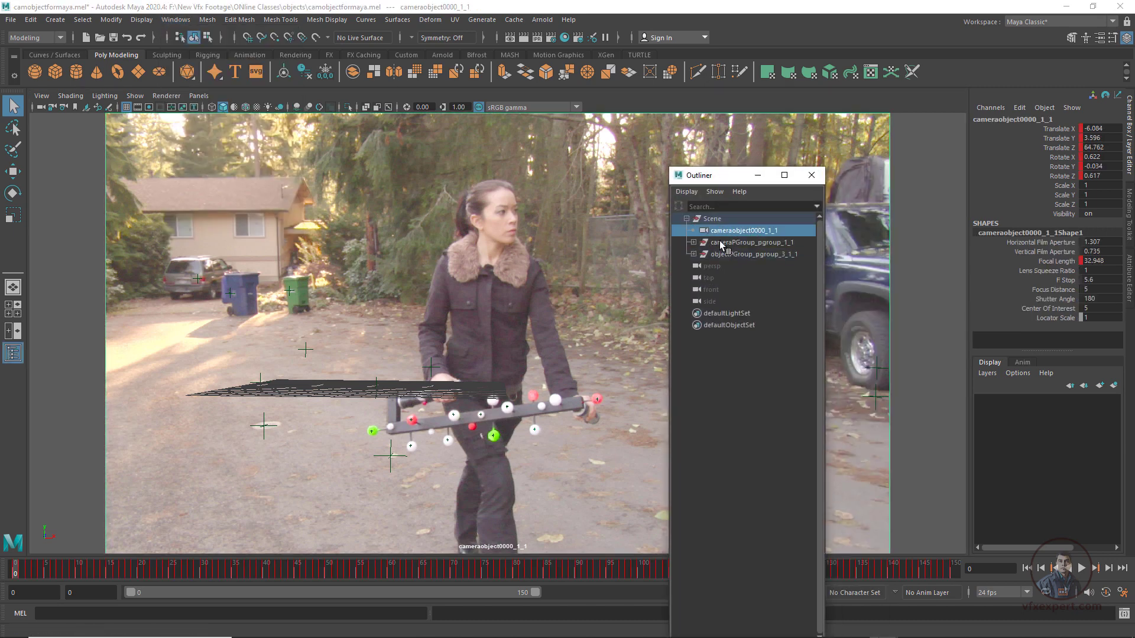
left_click(719, 241)
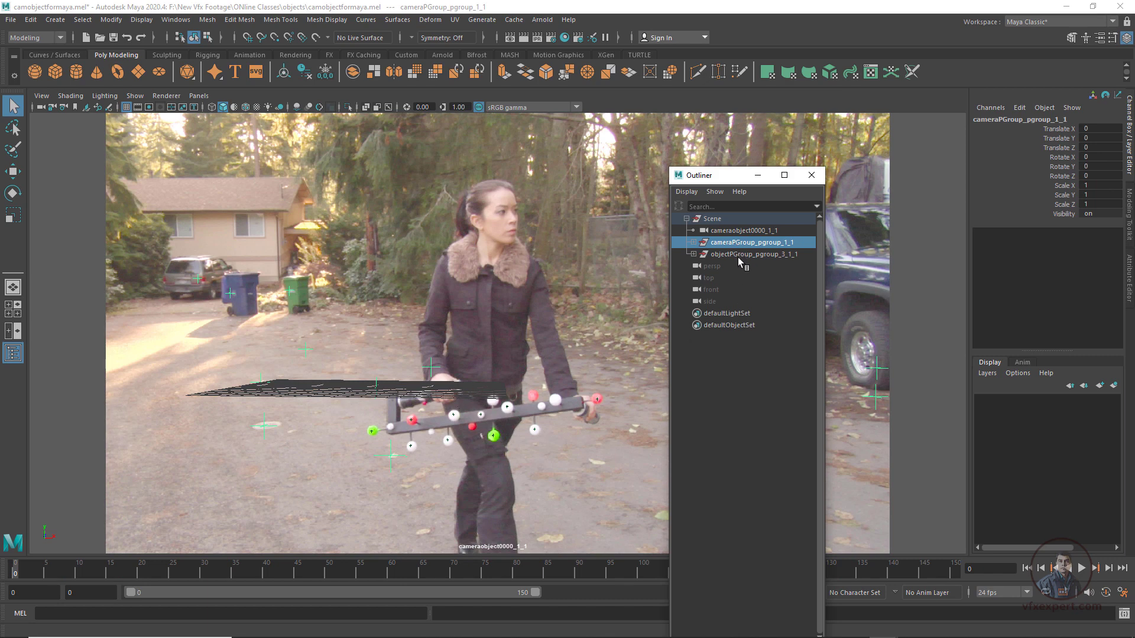
left_click(738, 256)
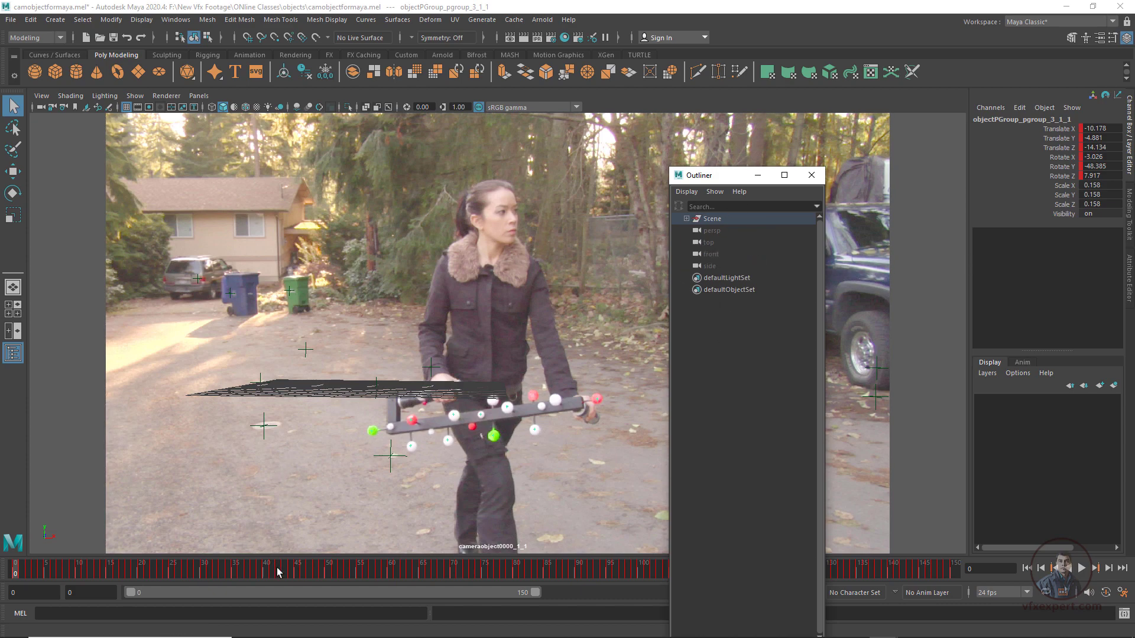
left_click(362, 522)
key("alt+v")
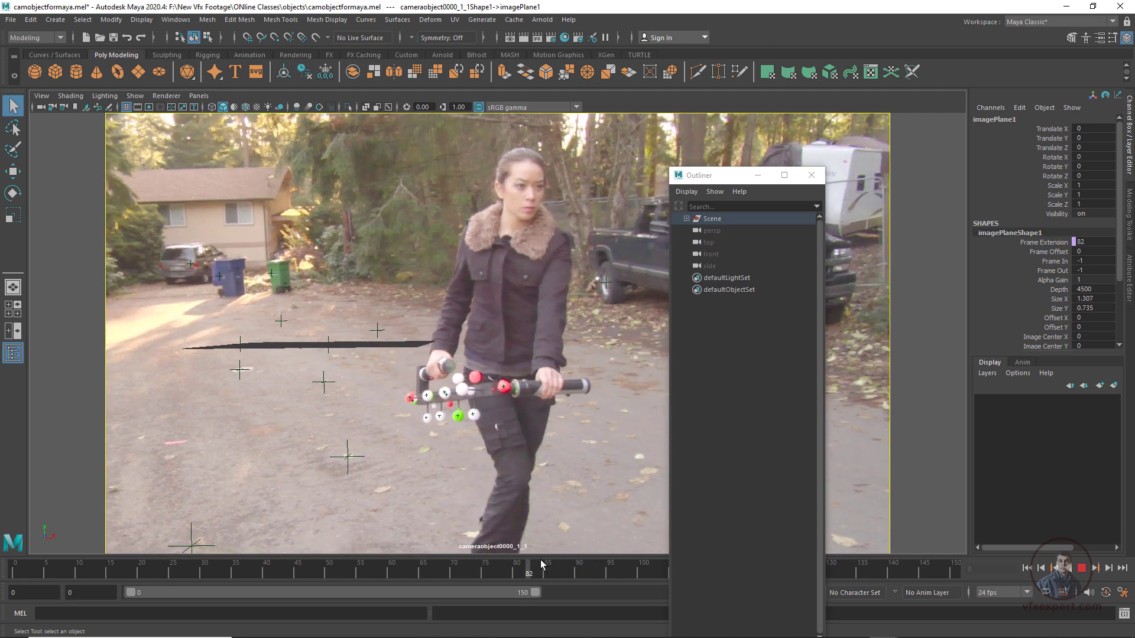
key("alt+v")
Select locator p11, switch back to the persp view, and select the whole Scene group.
left_click(309, 383)
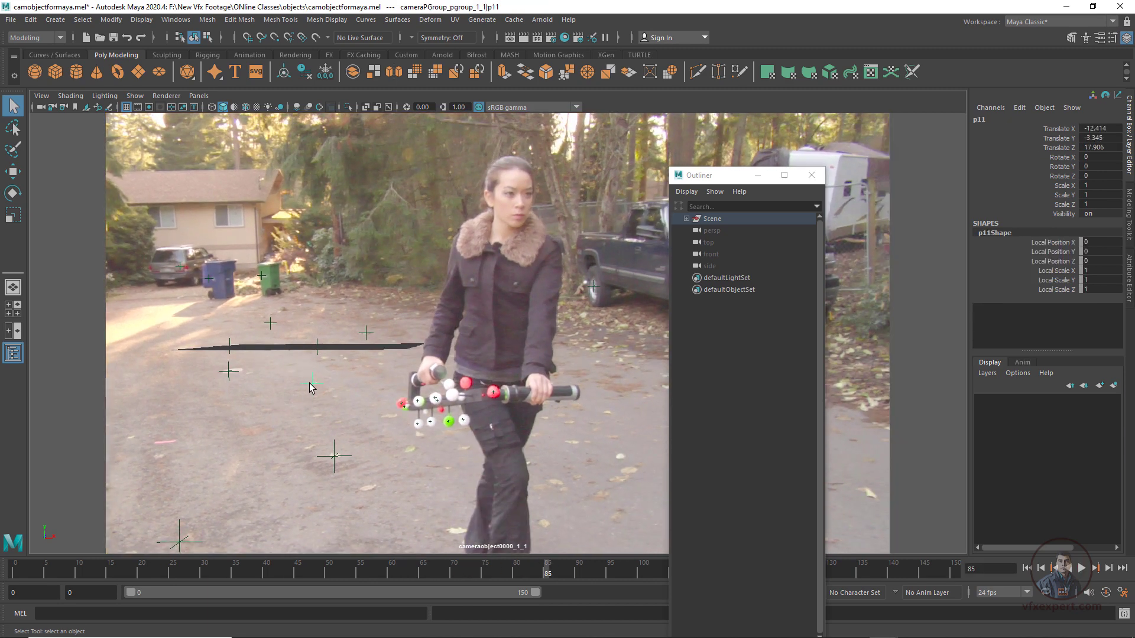
left_click(199, 95)
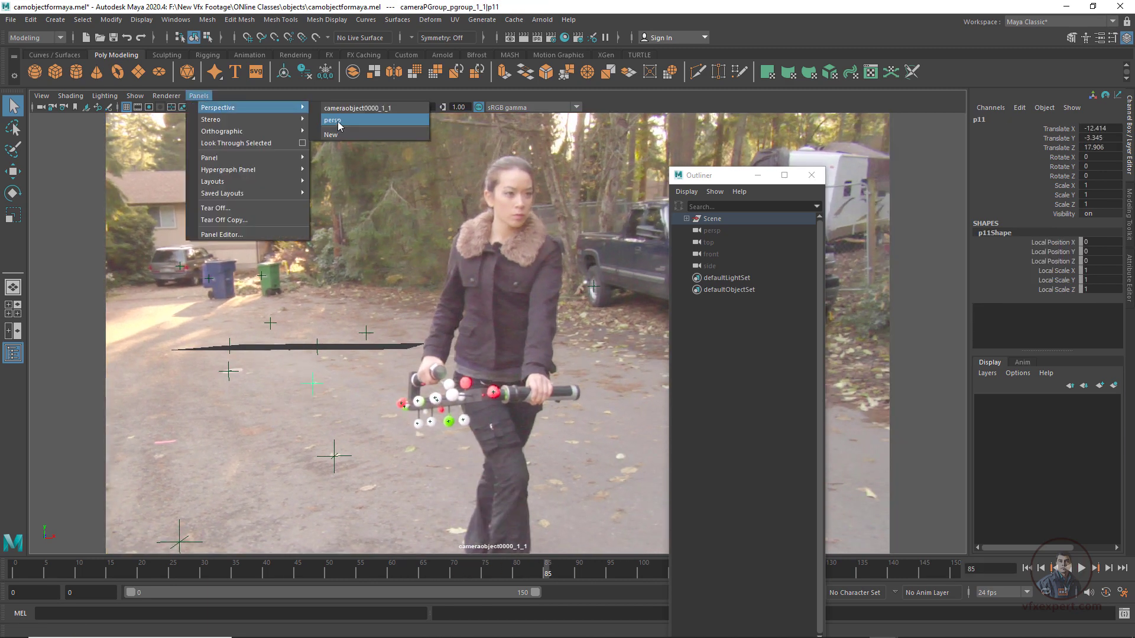
left_click(338, 120)
left_click_drag(324, 387, 375, 459, "alt")
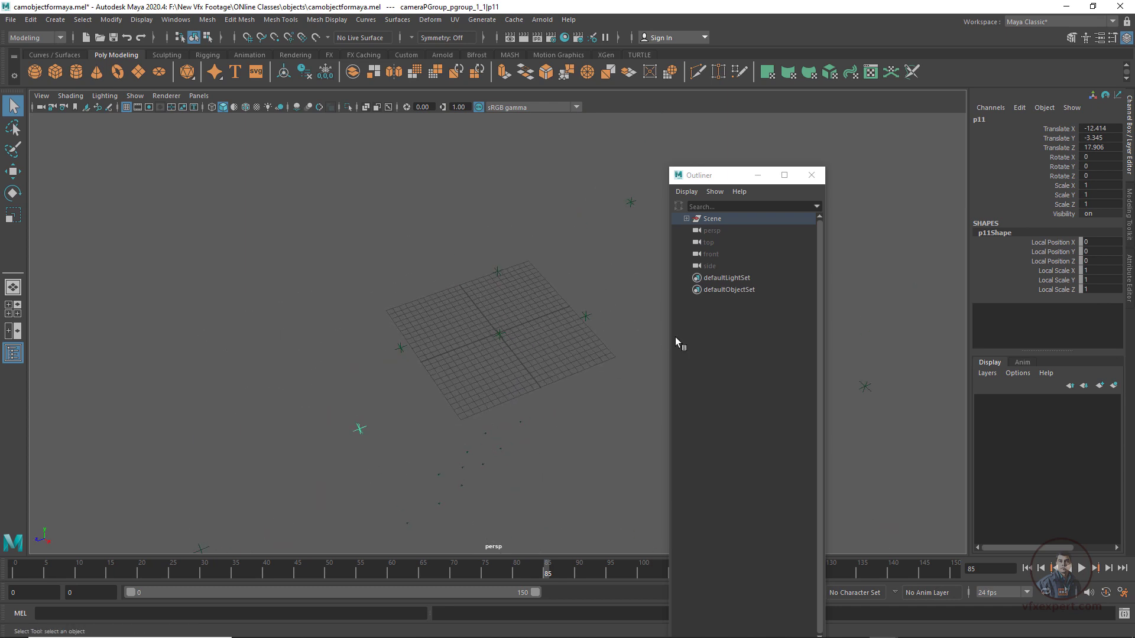
left_click(705, 337)
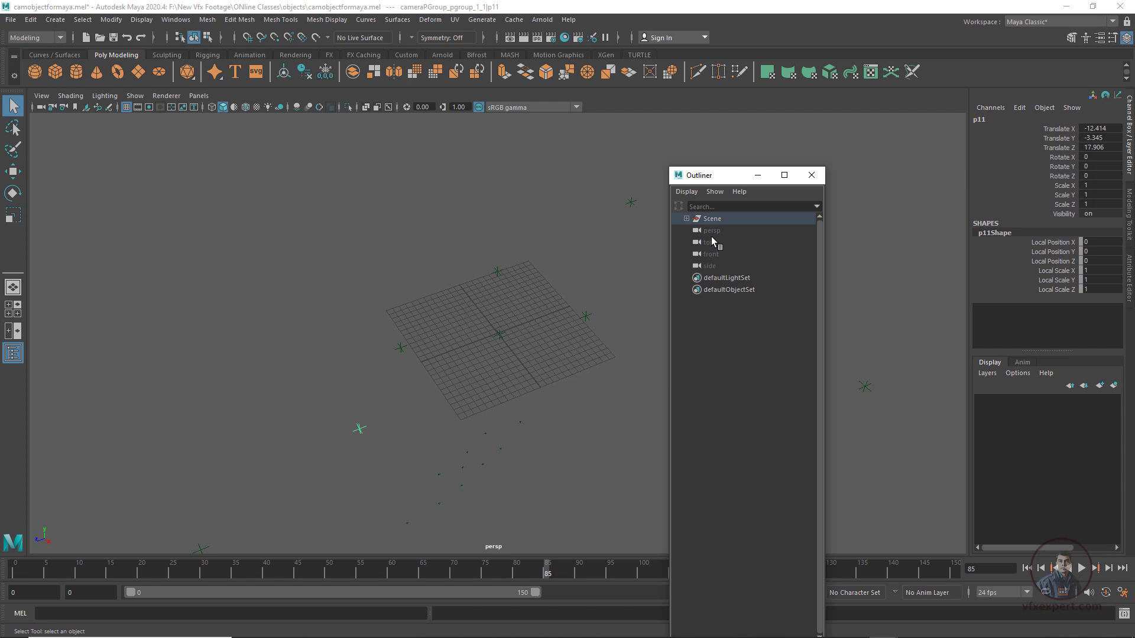
left_click(713, 219)
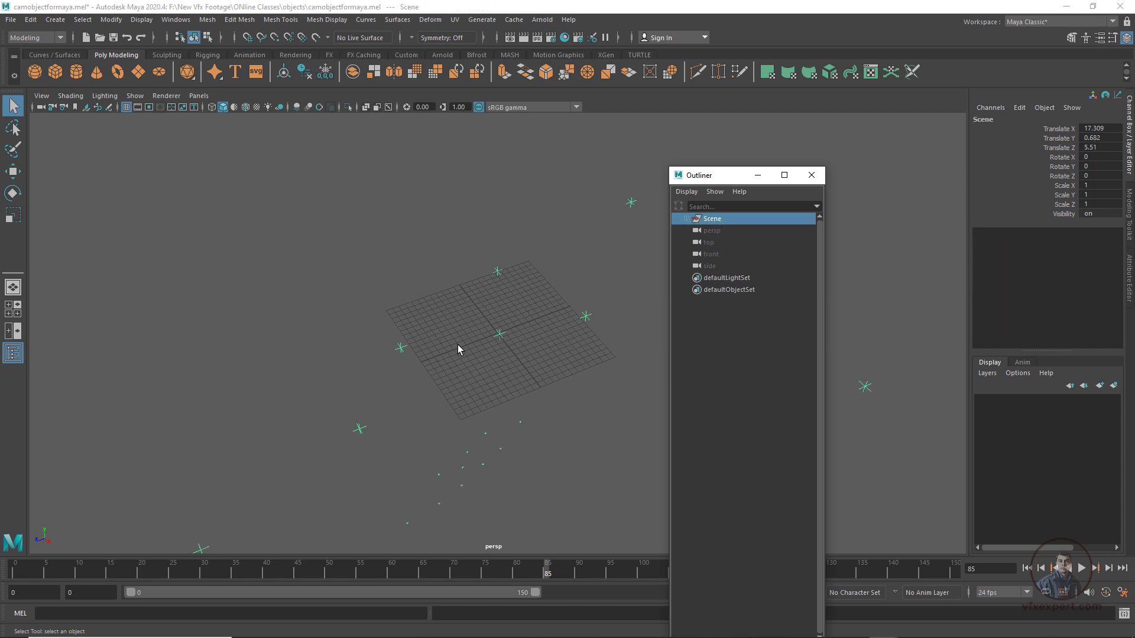
Snap the Scene group's pivot onto a track locator and move it to the grid origin.
key("w")
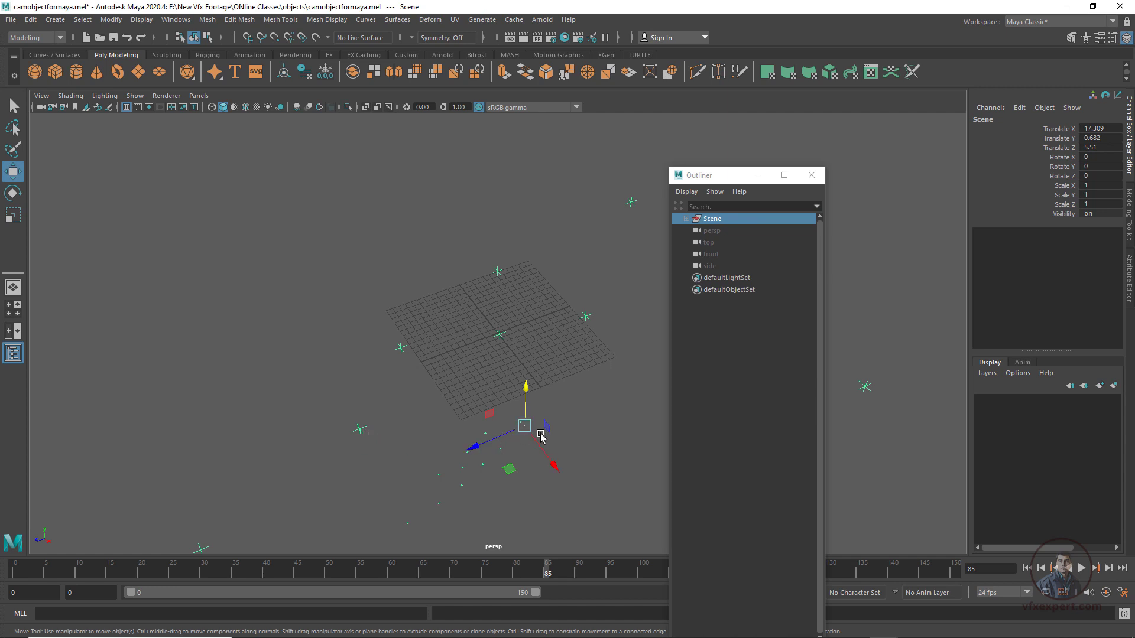
key("v")
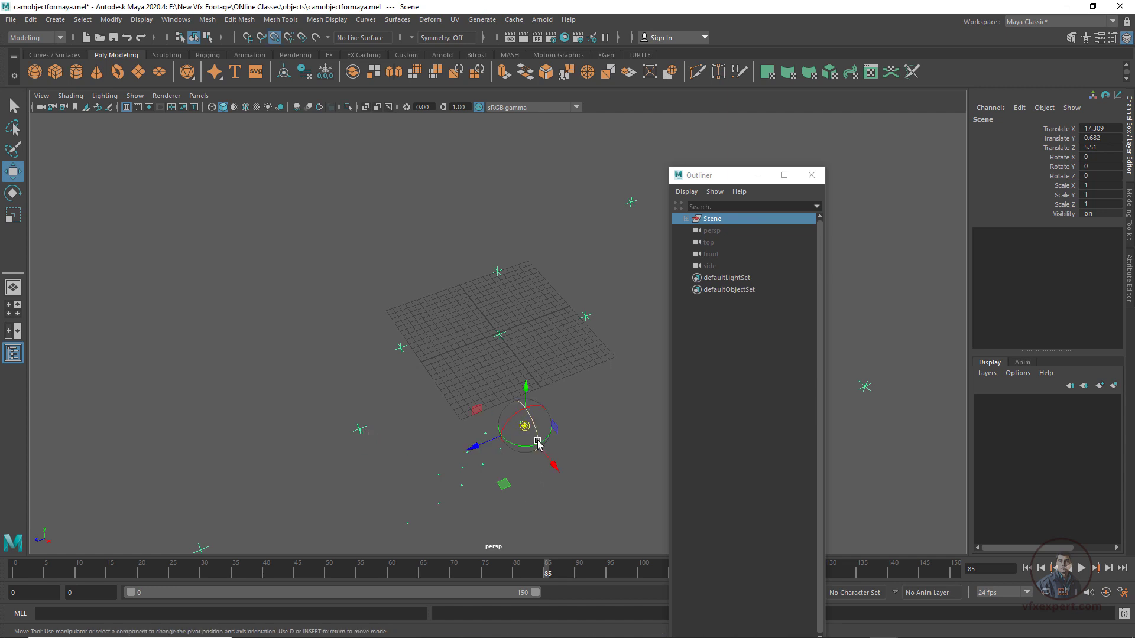
left_click_drag(525, 427, 349, 450)
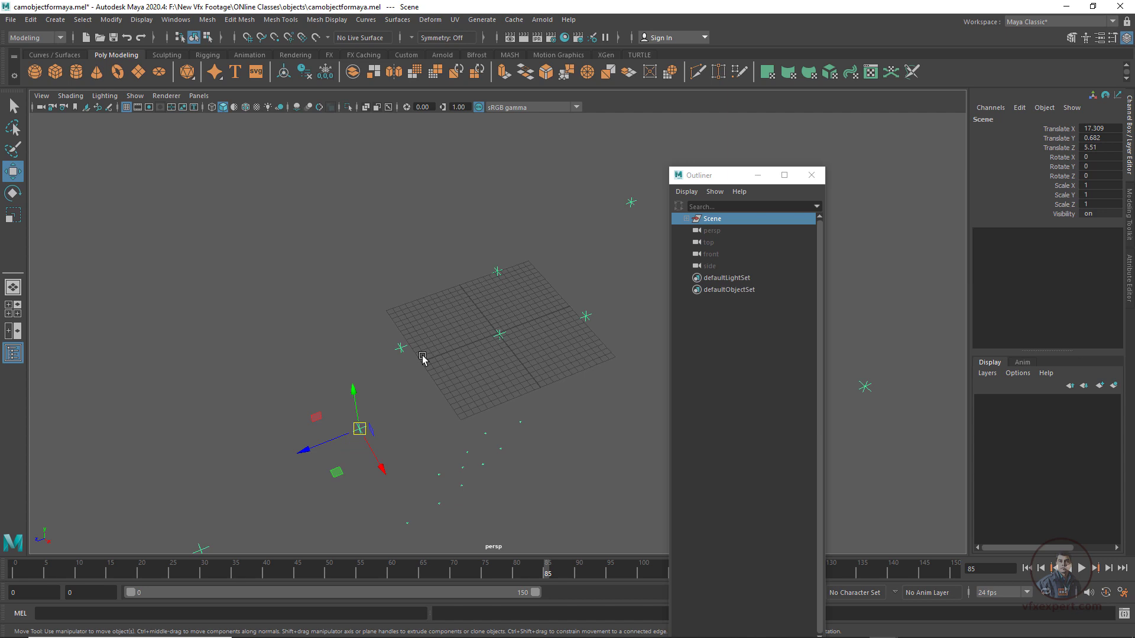
key("x")
left_click_drag(359, 429, 497, 334)
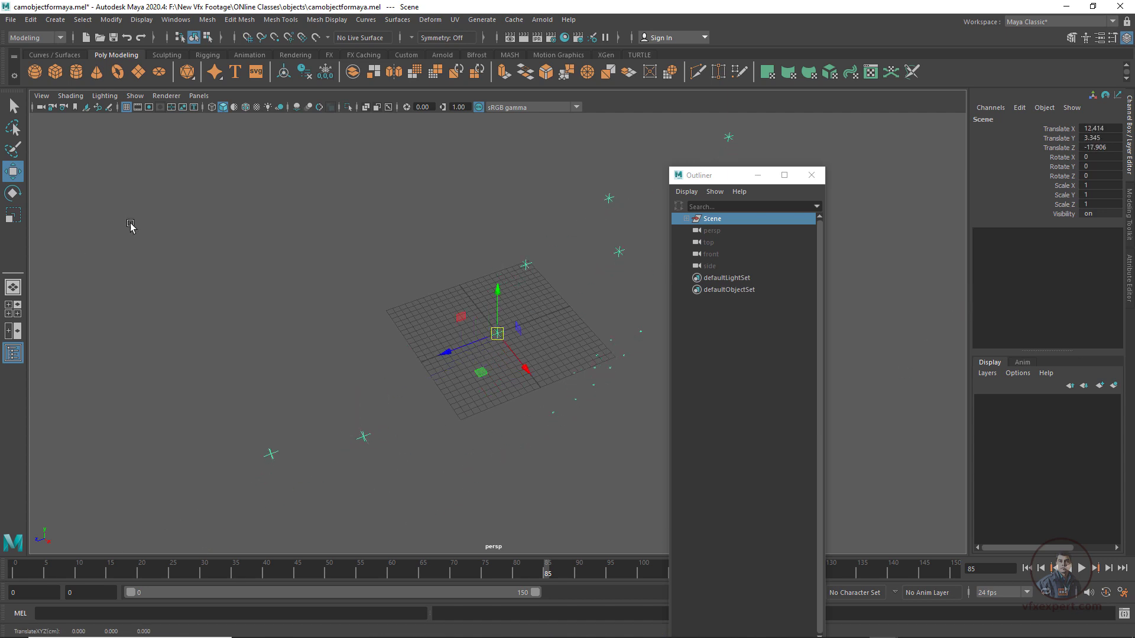
left_click(199, 95)
Look through the tracked camera cameraobject0000_1_1 over the background footage.
mouse_move(248, 108)
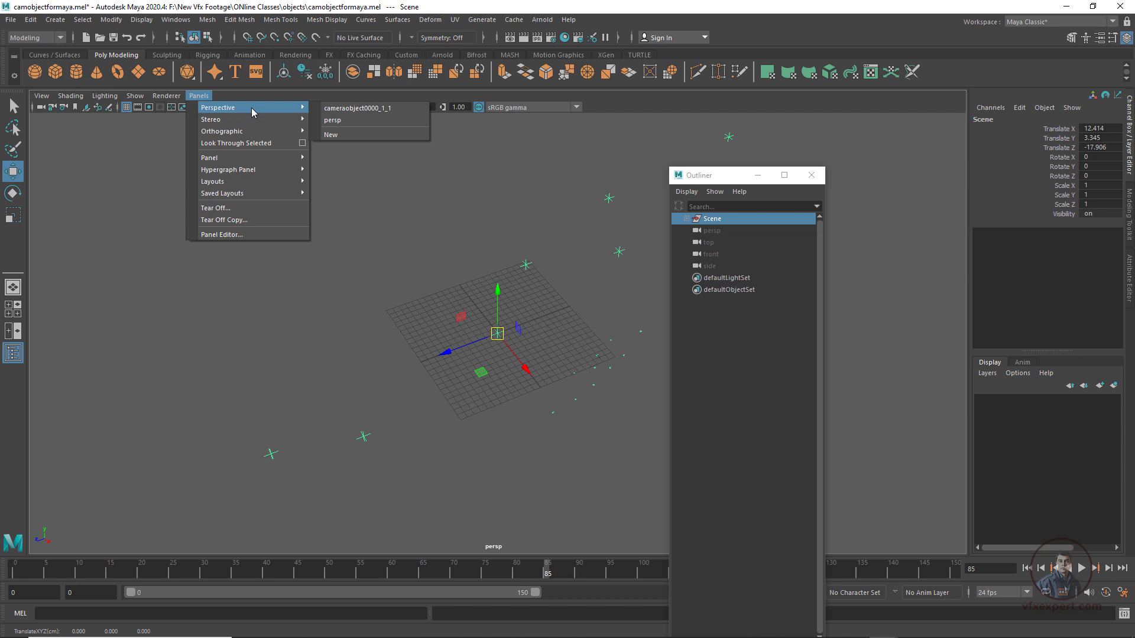
left_click(347, 108)
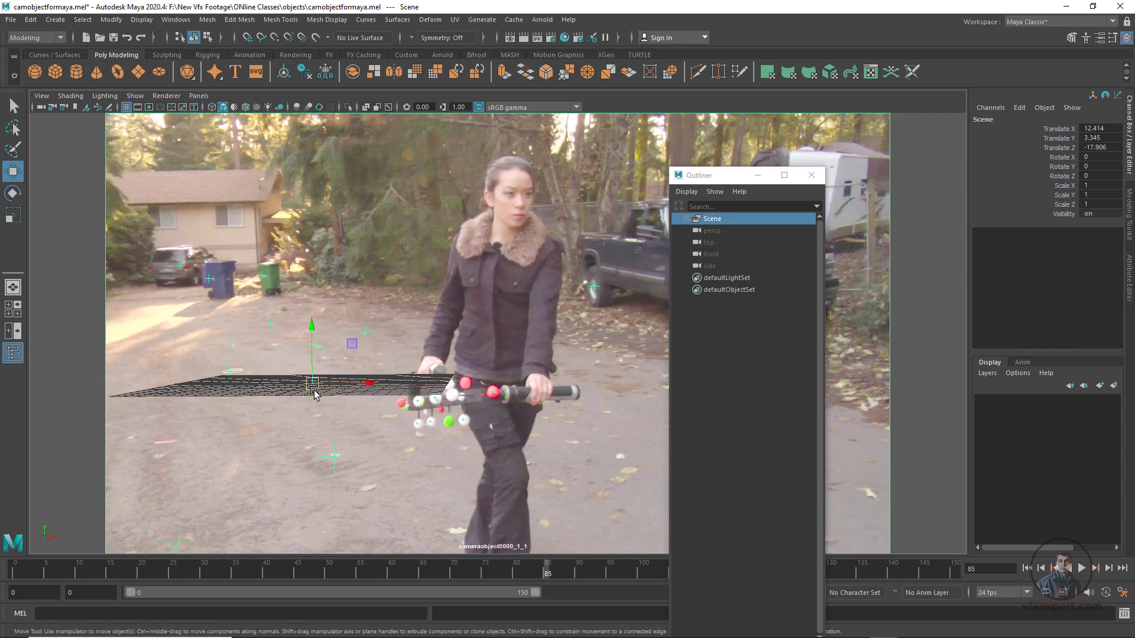
left_click(710, 222)
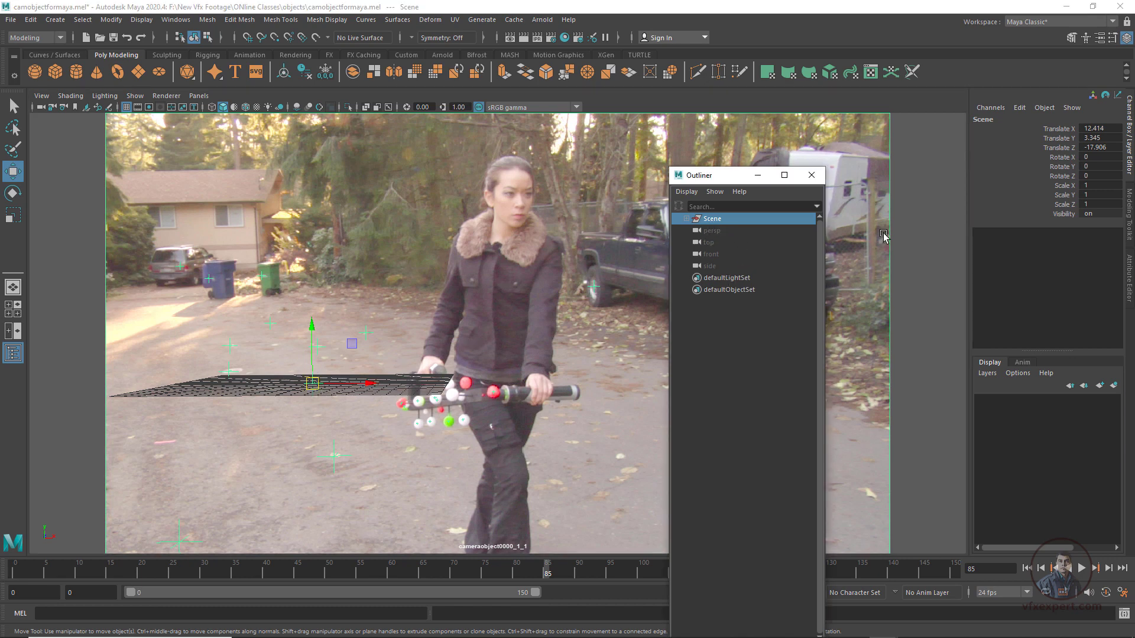
Select the Scene group's X, Y and Z rotate channels and switch to the Rotate tool.
left_click(1064, 167)
left_click(1063, 177)
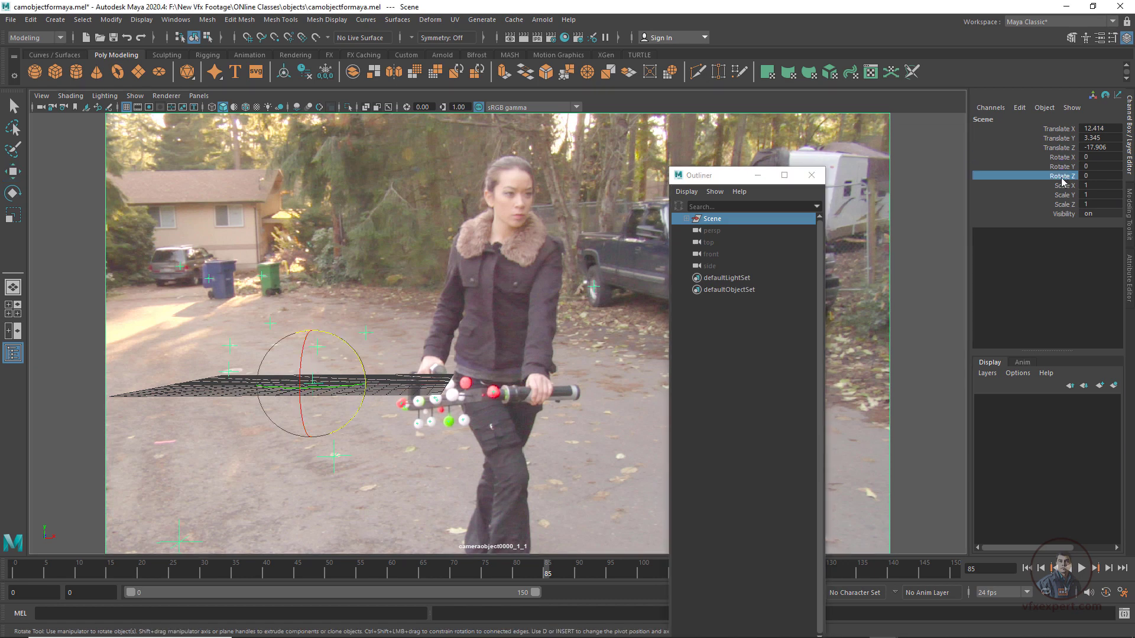
left_click(1062, 158)
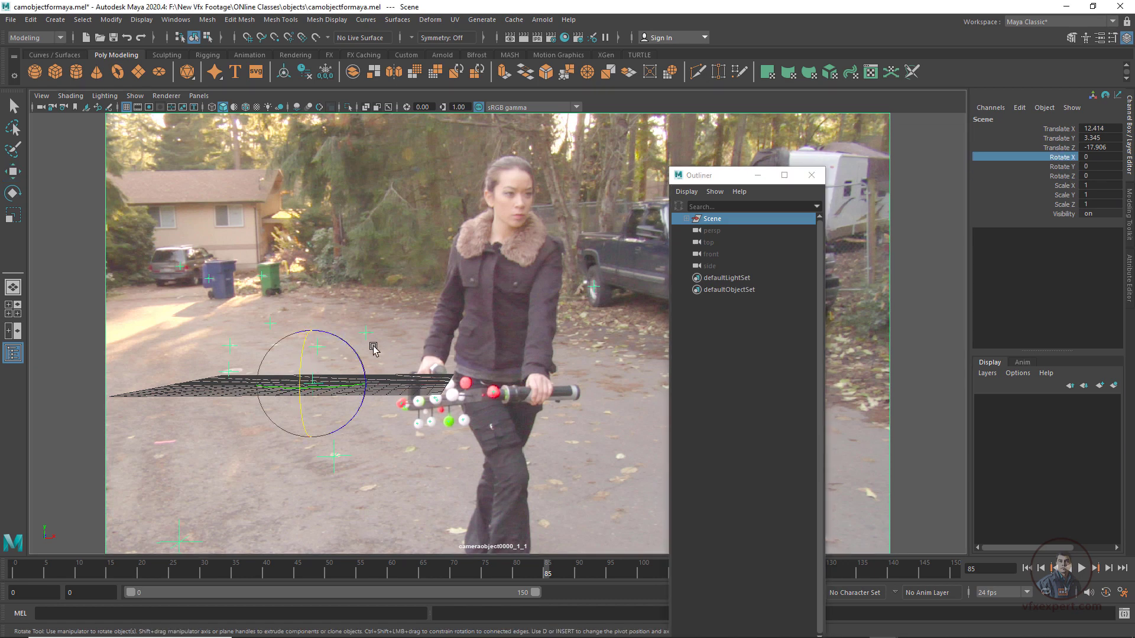
key("e")
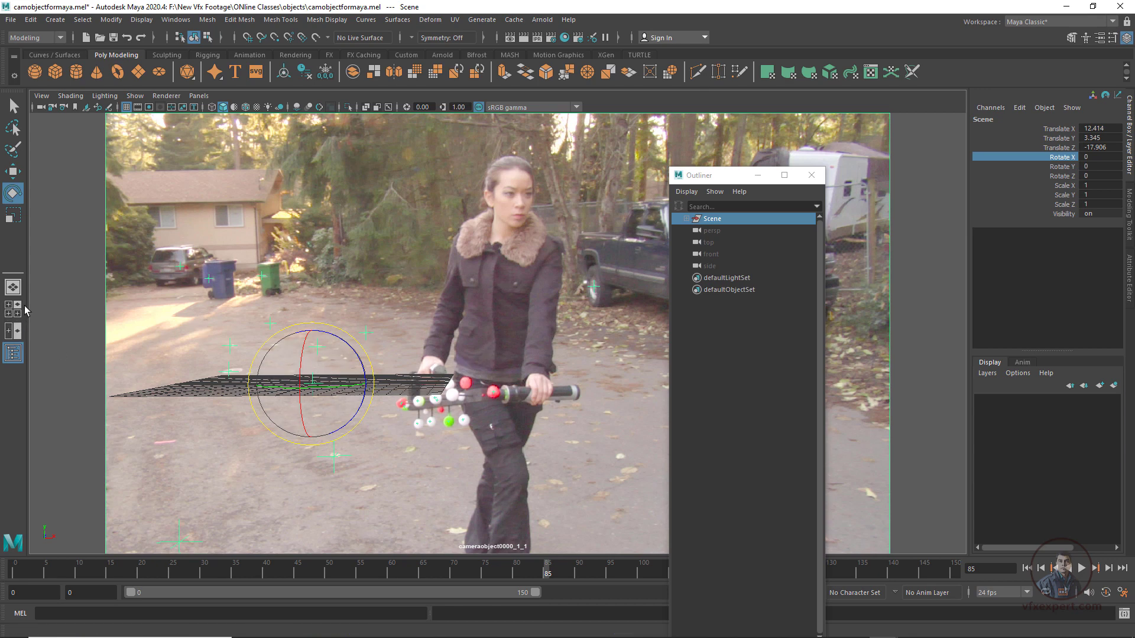
Switch to a two-pane layout with the left pane looking through the tracked camera.
left_click(16, 334)
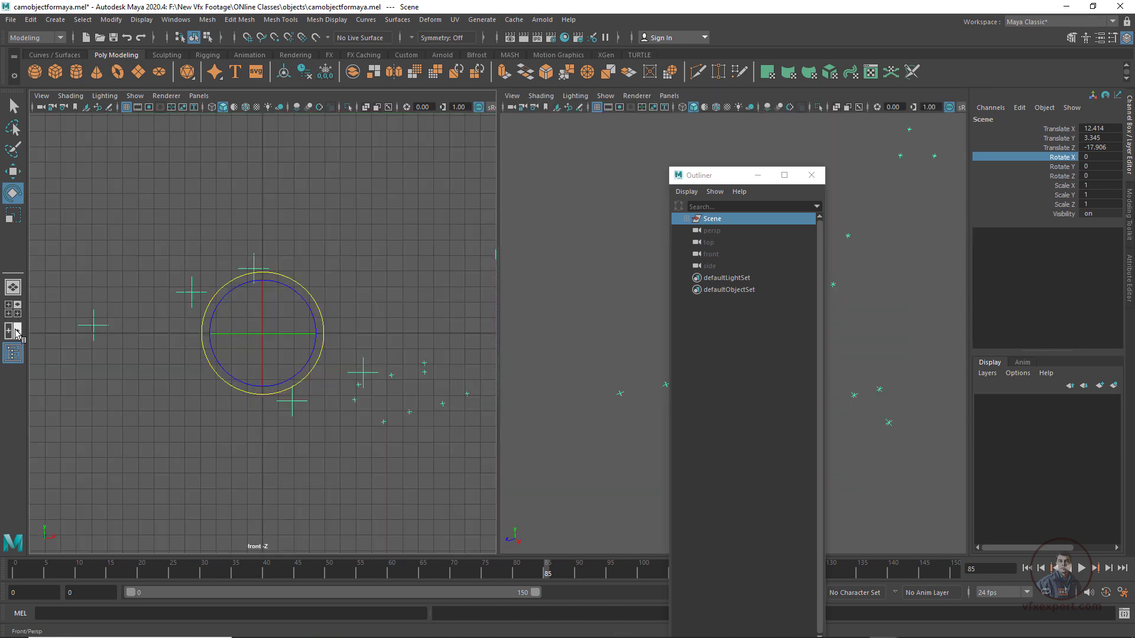
left_click_drag(722, 176, 734, 382)
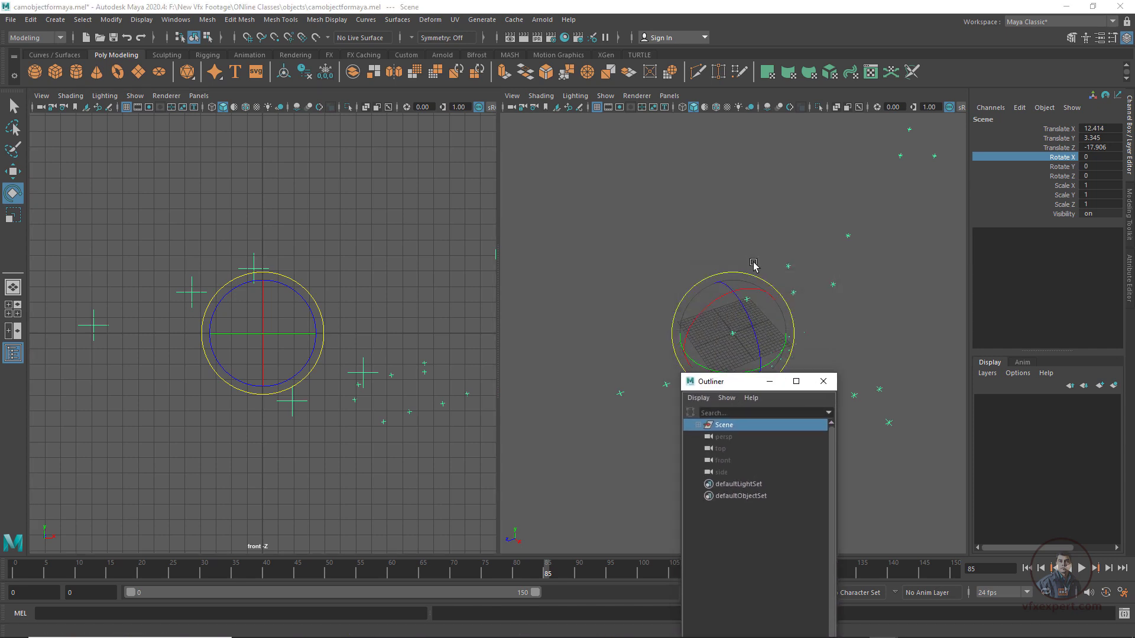
scroll(753, 264, "down", 5)
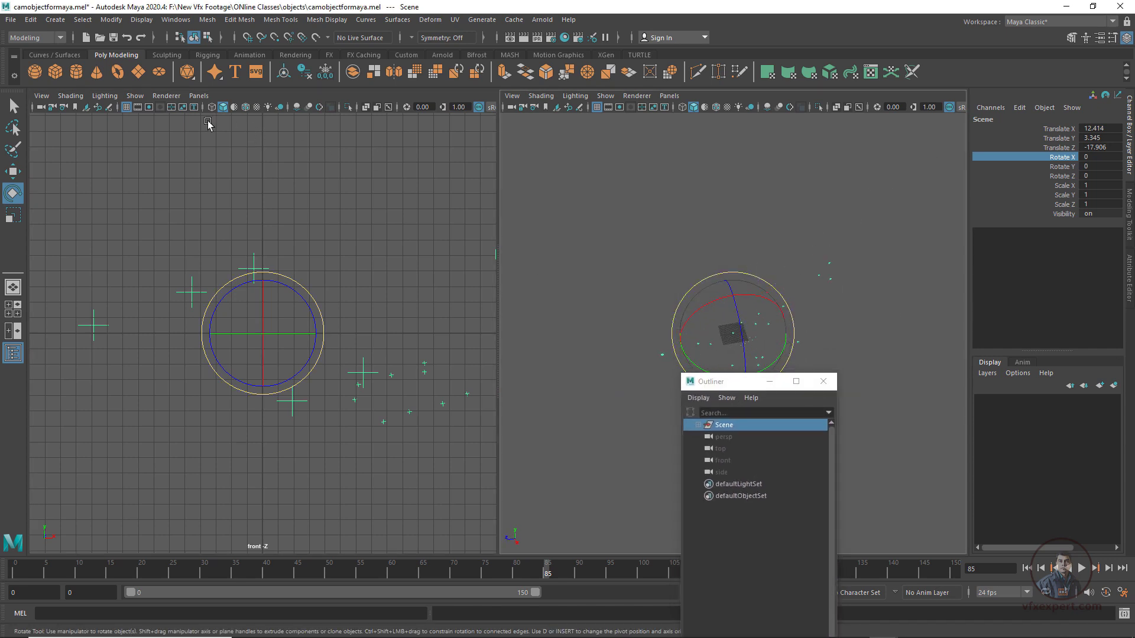
left_click(201, 95)
mouse_move(240, 108)
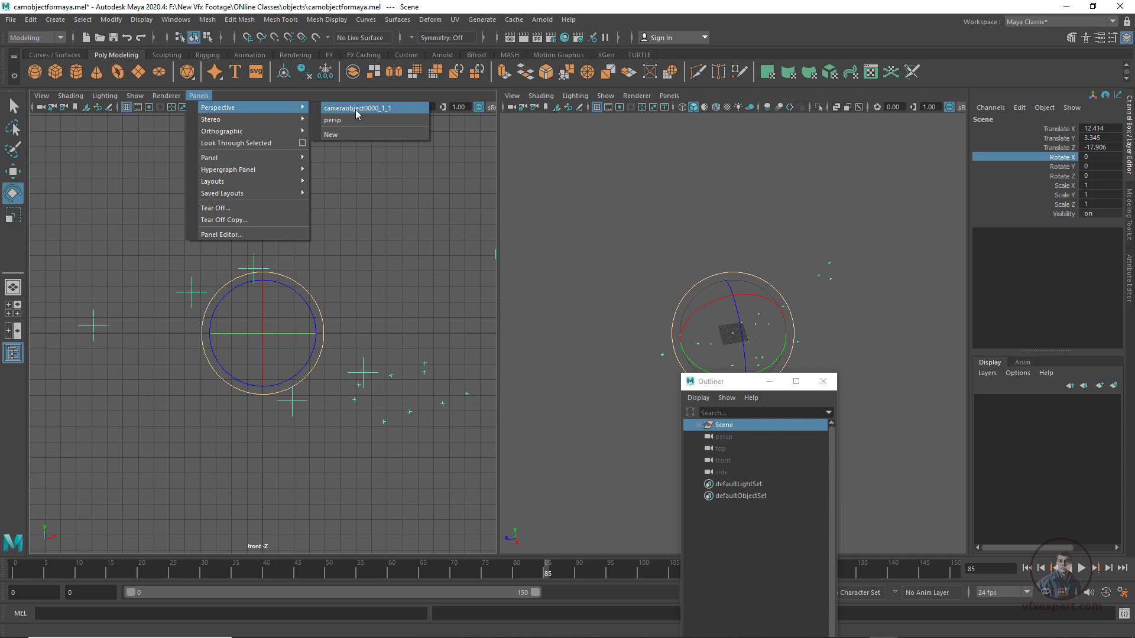
left_click(357, 108)
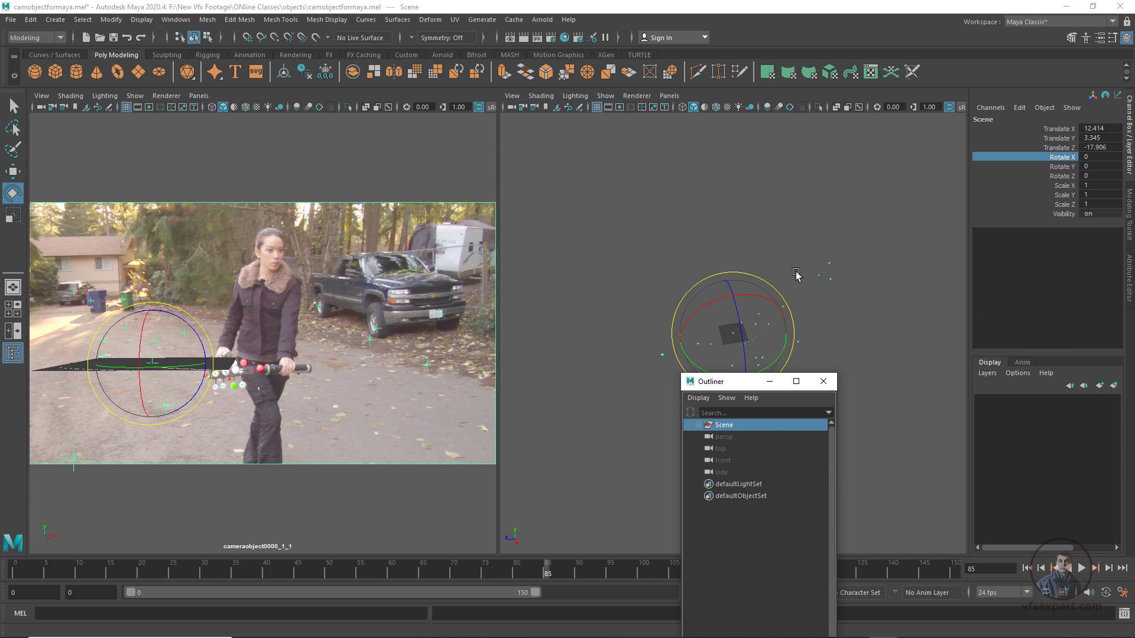
Rotate the Scene group to −14.908, −27.108, 2.825 so the grid matches the driveway, then restore single view.
left_click(1062, 166)
left_click_drag(736, 389, 756, 450)
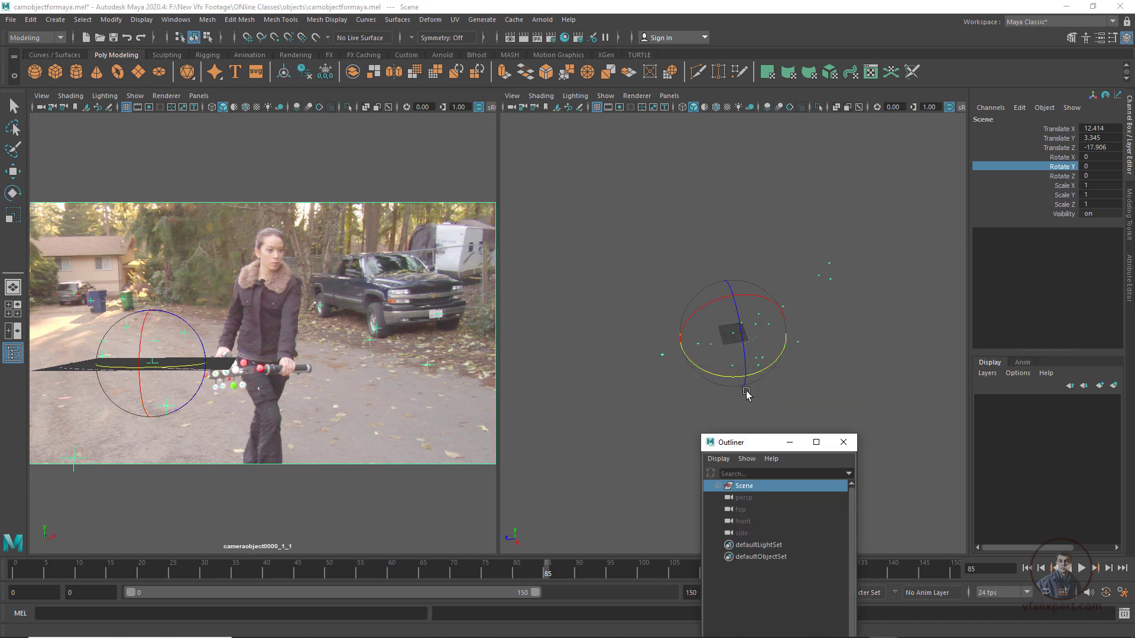
left_click_drag(733, 355, 766, 333)
key("r")
key("e")
key("w")
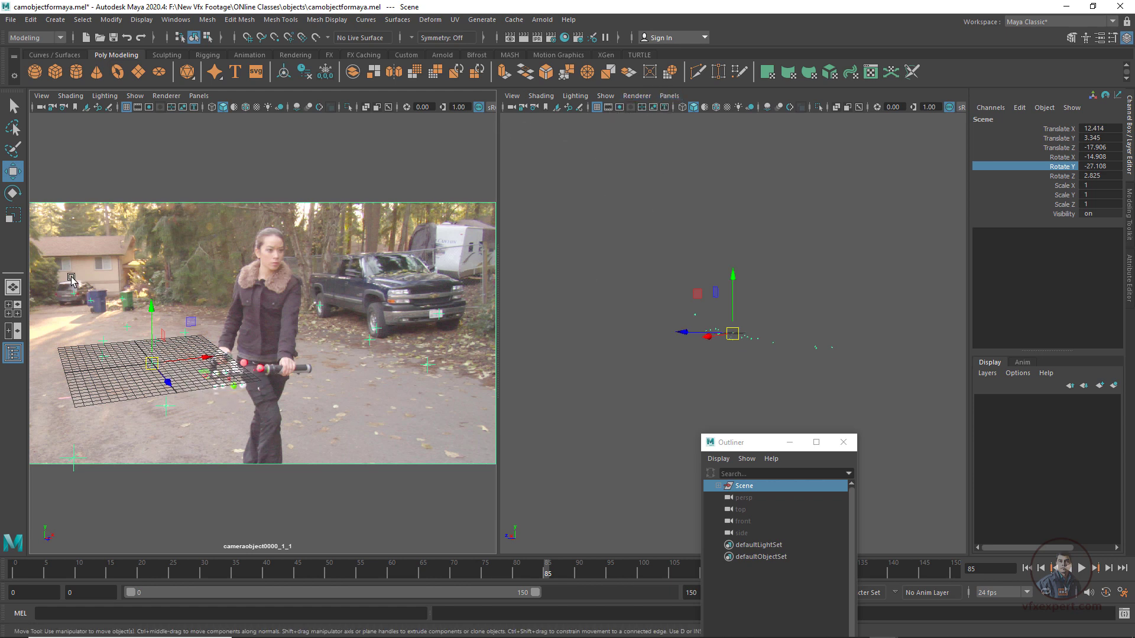
left_click(13, 288)
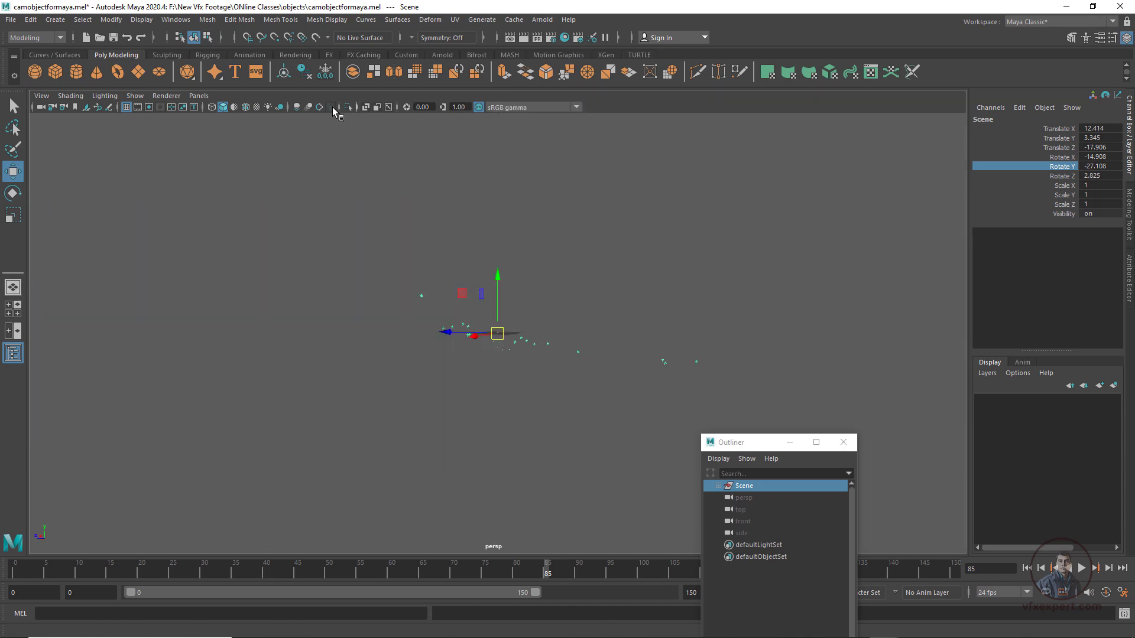
Look through cameraobject0000_1_1 and advance to frame 105 to check the grid on the footage.
left_click(198, 95)
mouse_move(229, 107)
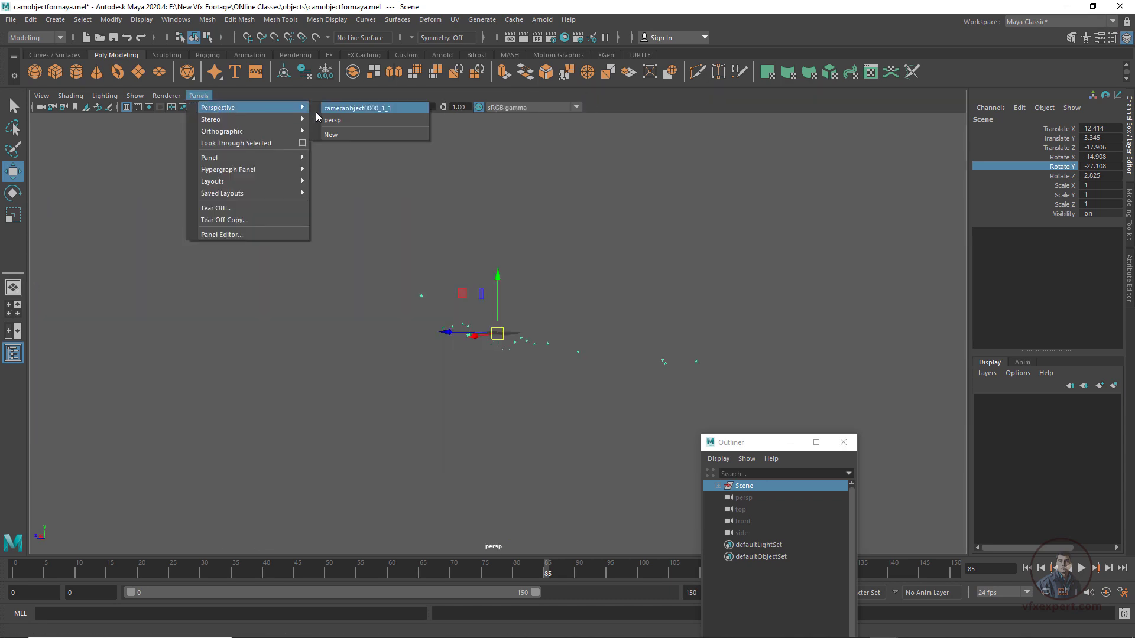
left_click(356, 108)
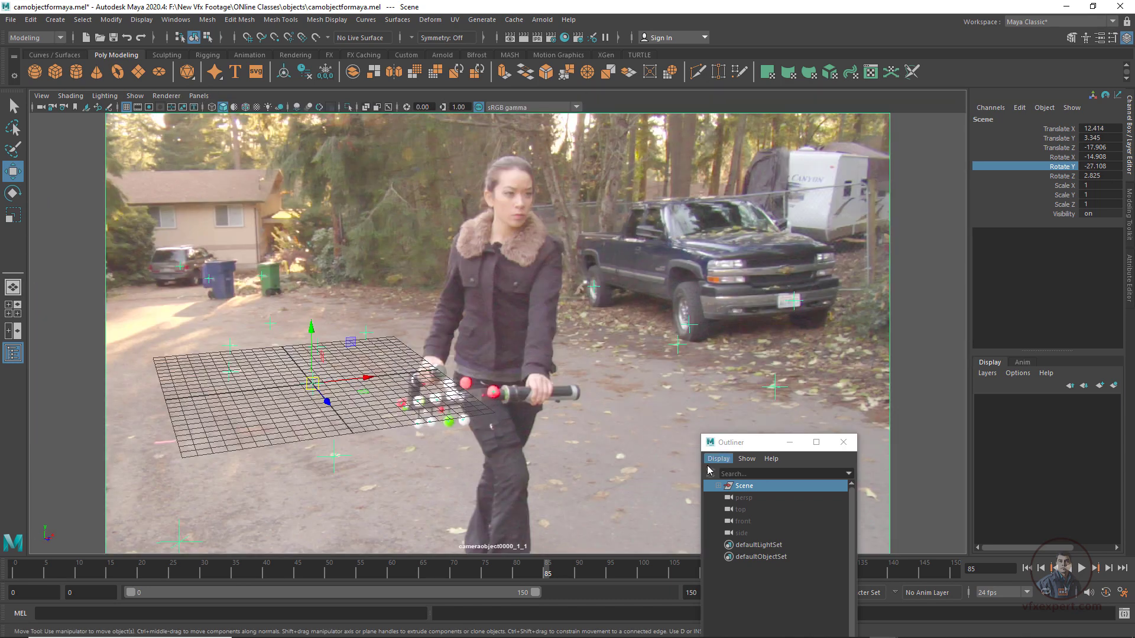
left_click_drag(739, 443, 802, 369)
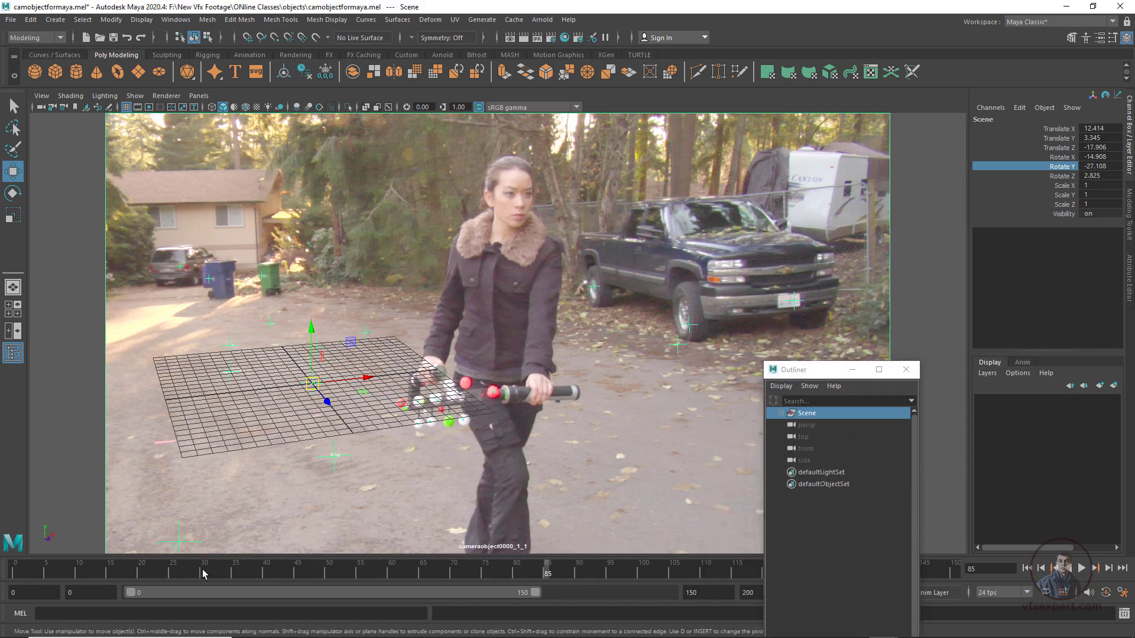
left_click_drag(548, 571, 674, 571)
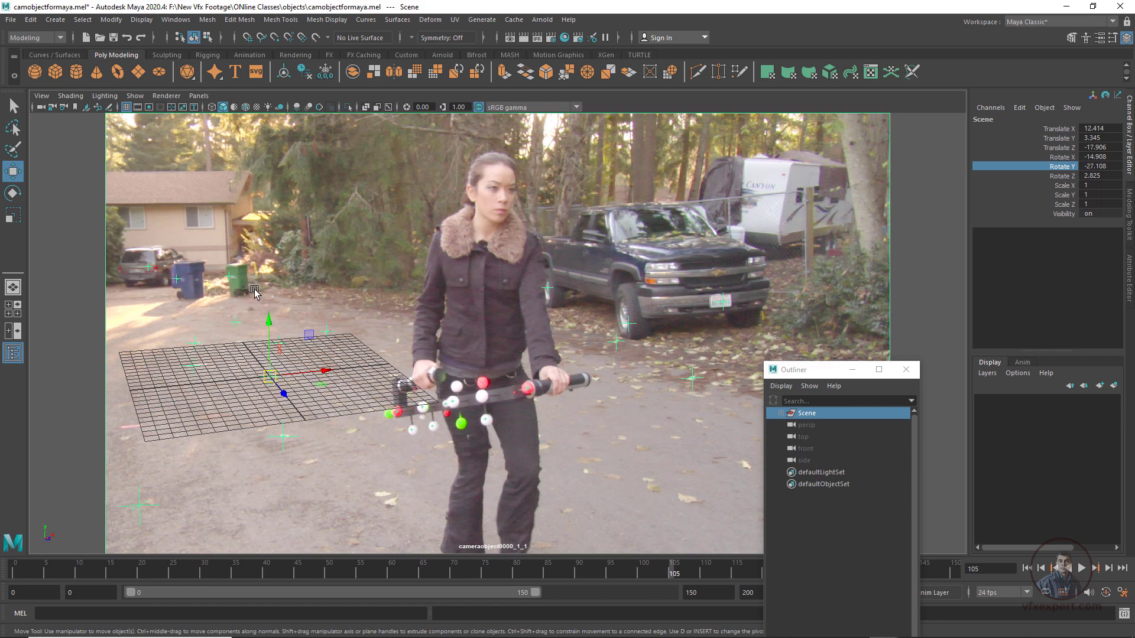
Add a test cube scaled up to about 5.1 and snap its corner pivot onto a grid track point.
left_click(59, 72)
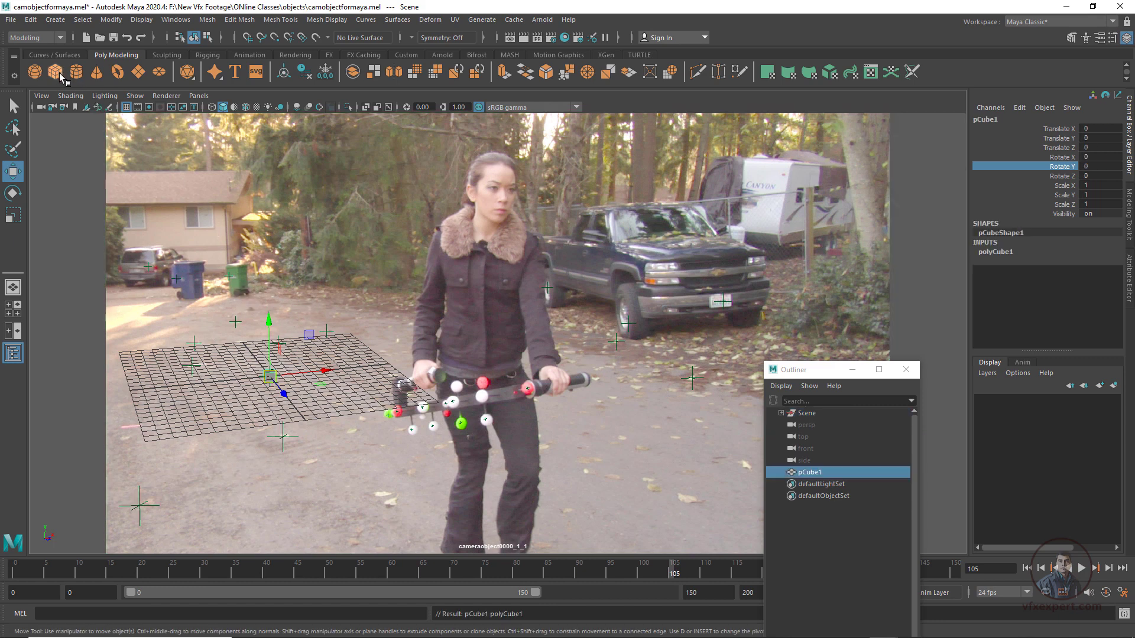
key("r")
left_click_drag(271, 377, 249, 414)
key("w")
key("d")
key("v")
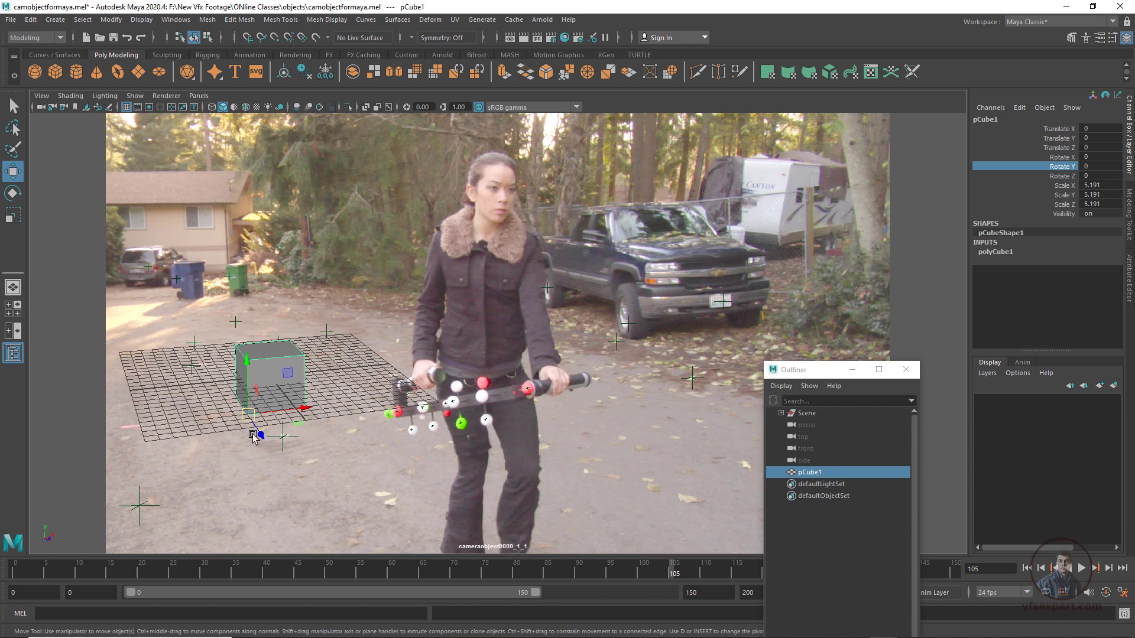
key("v")
left_click_drag(249, 415, 280, 390)
Hide the object list, set the animation end frame to 150, and play back to frame 121.
left_click_drag(826, 379, 806, 111)
left_click(832, 104)
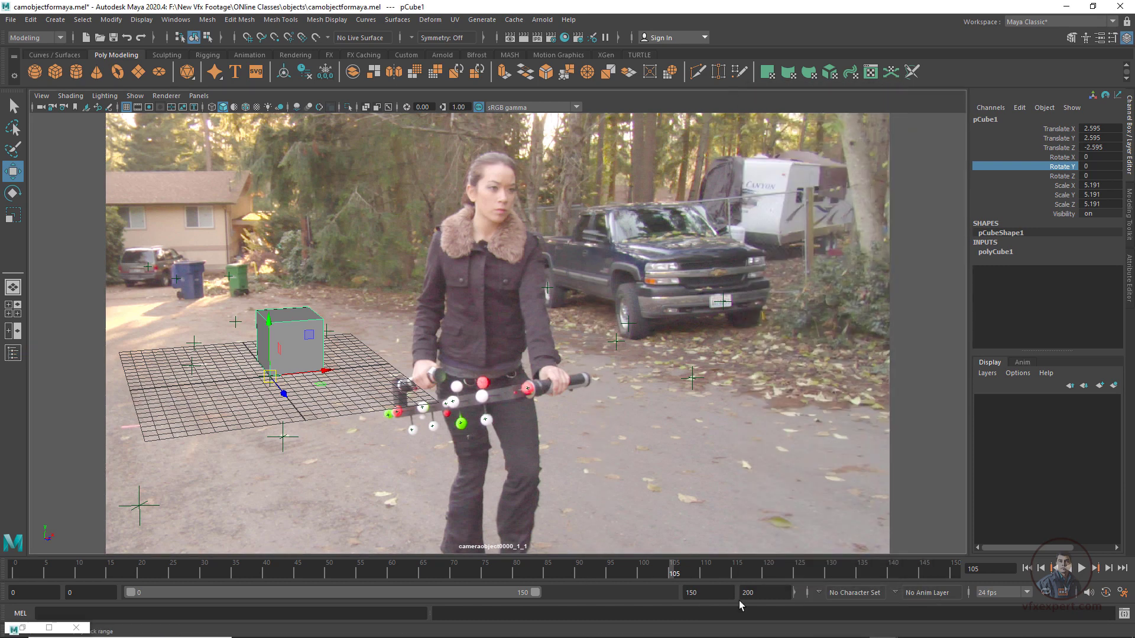
left_click(767, 594)
type("150")
key("Tab")
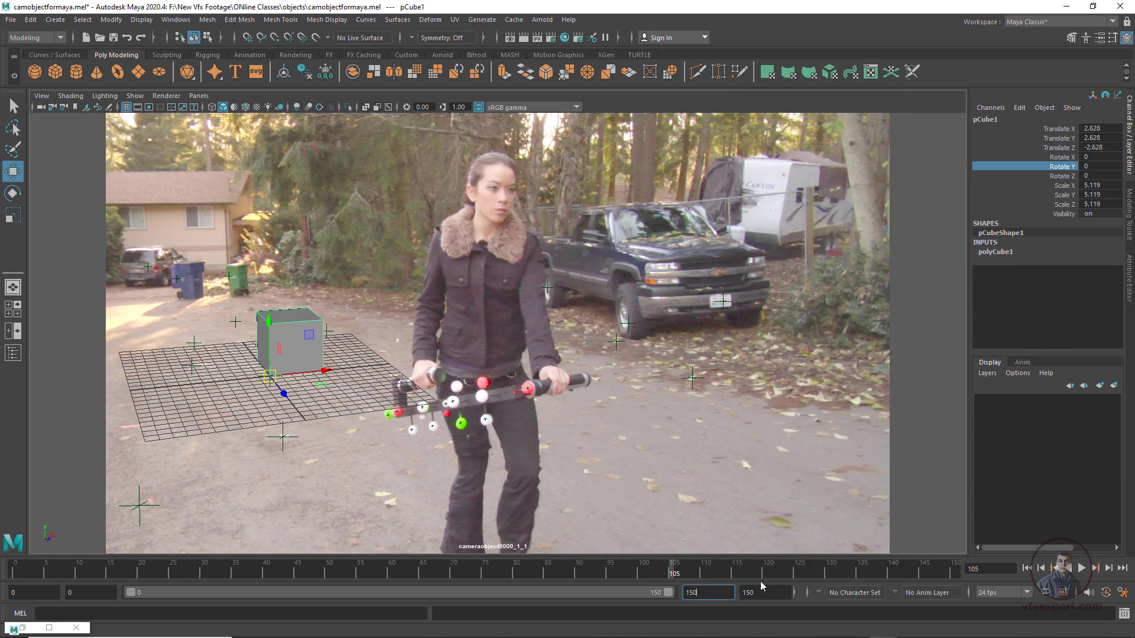
key("alt+v")
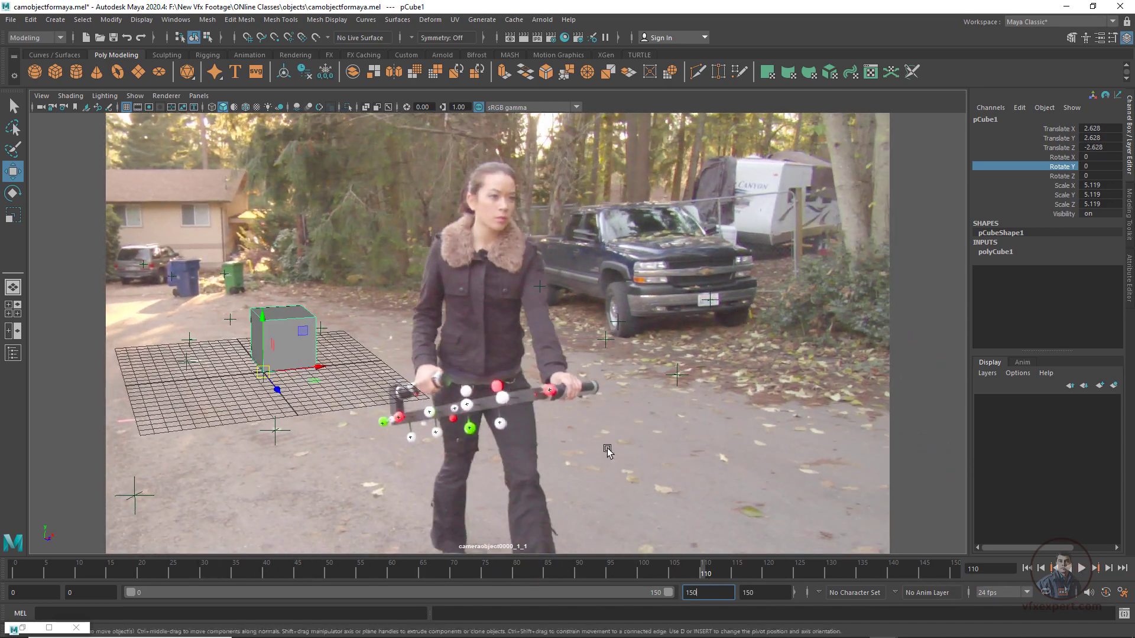
key("alt+v")
left_click_drag(717, 577, 774, 576)
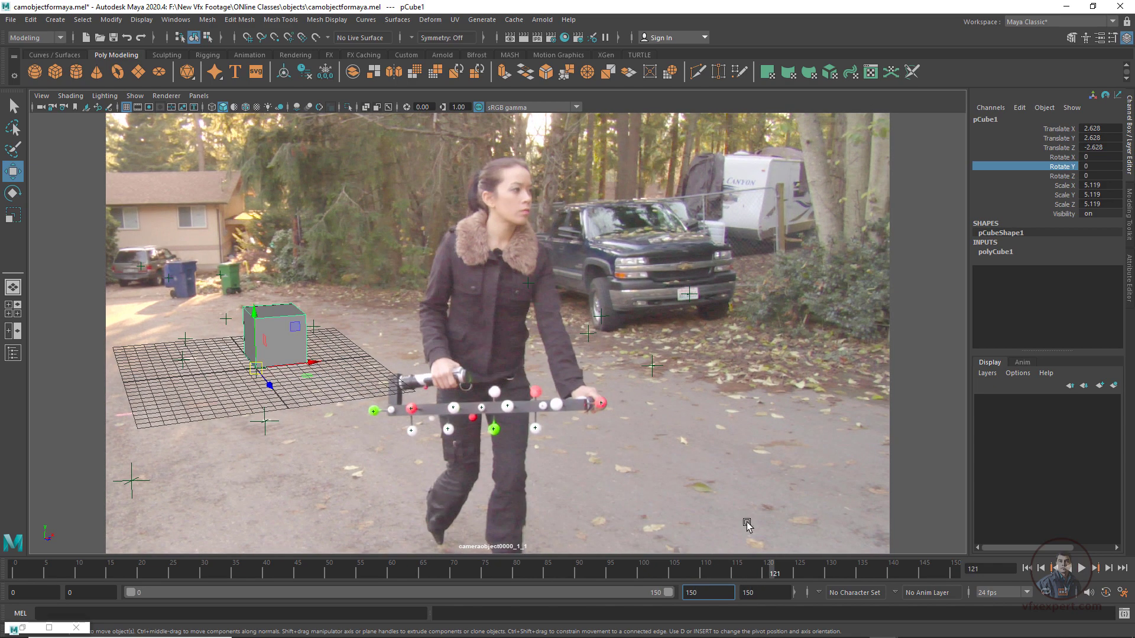
Save the scene as camobjectformaya_render.ma.
left_click(10, 19)
left_click(42, 82)
type("_render.ma")
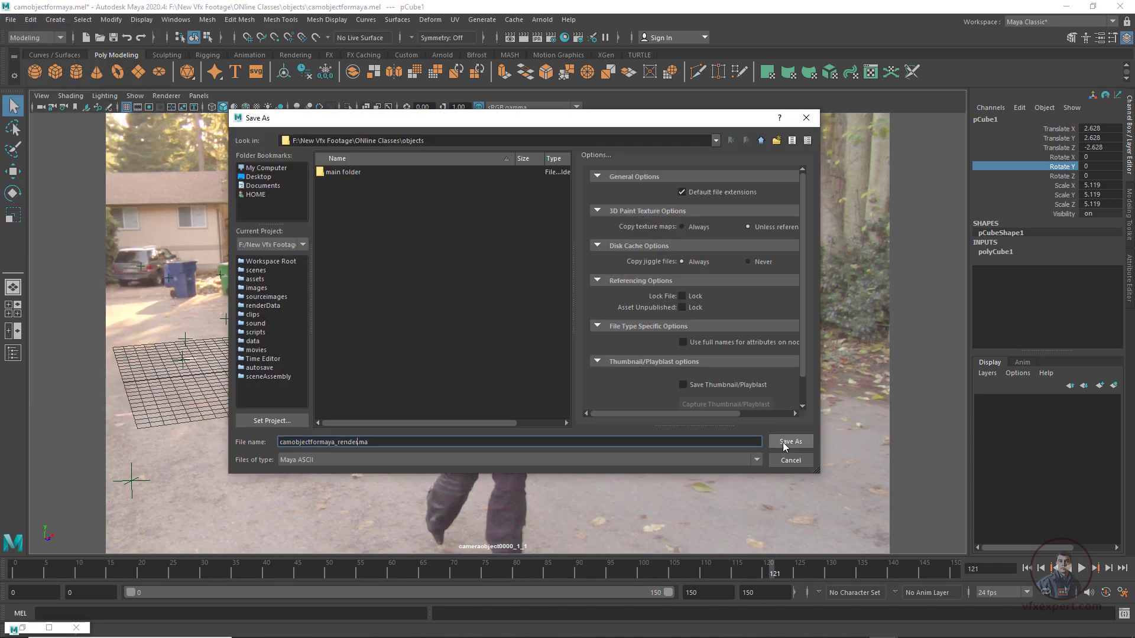
left_click(789, 443)
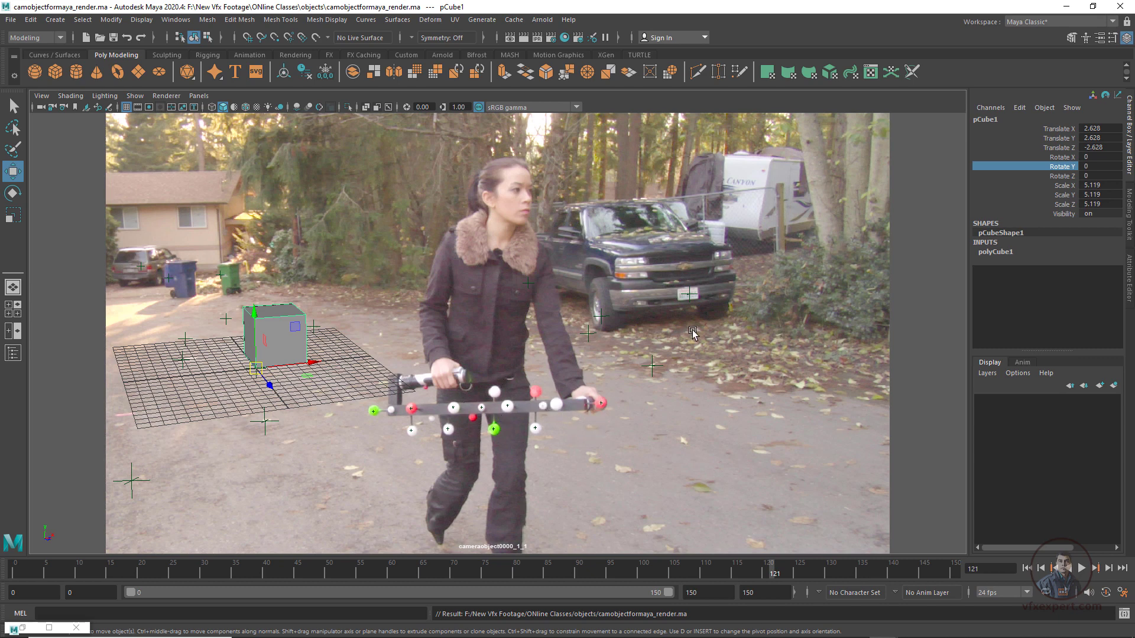
Create a polygon cylinder, scale it up, and move it toward the stick's right end.
left_click(600, 405)
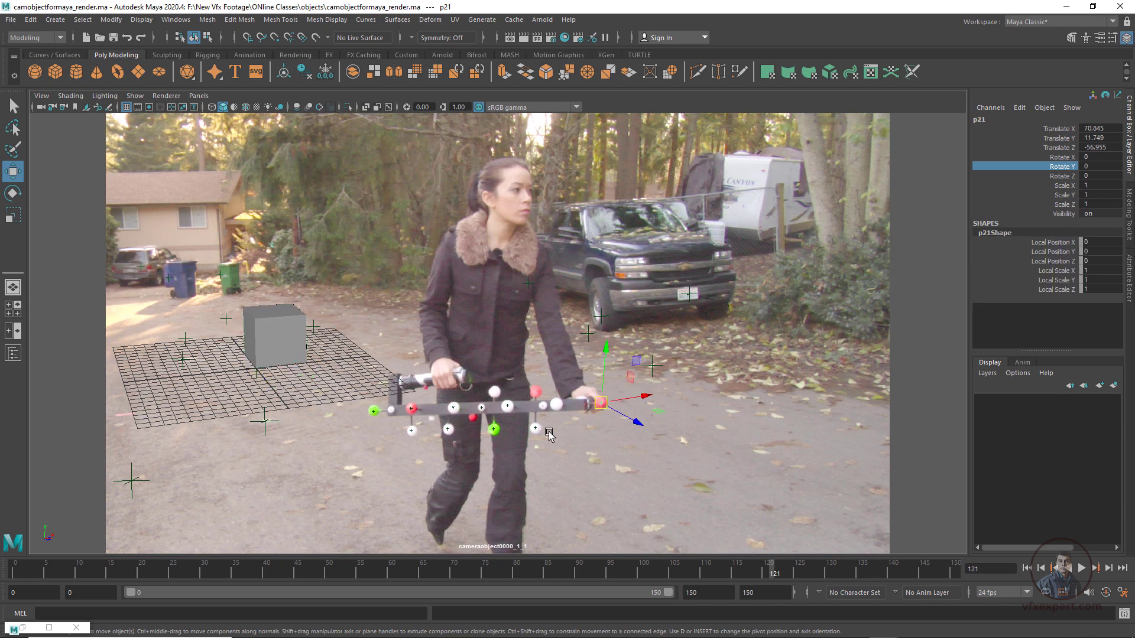
left_click(366, 409)
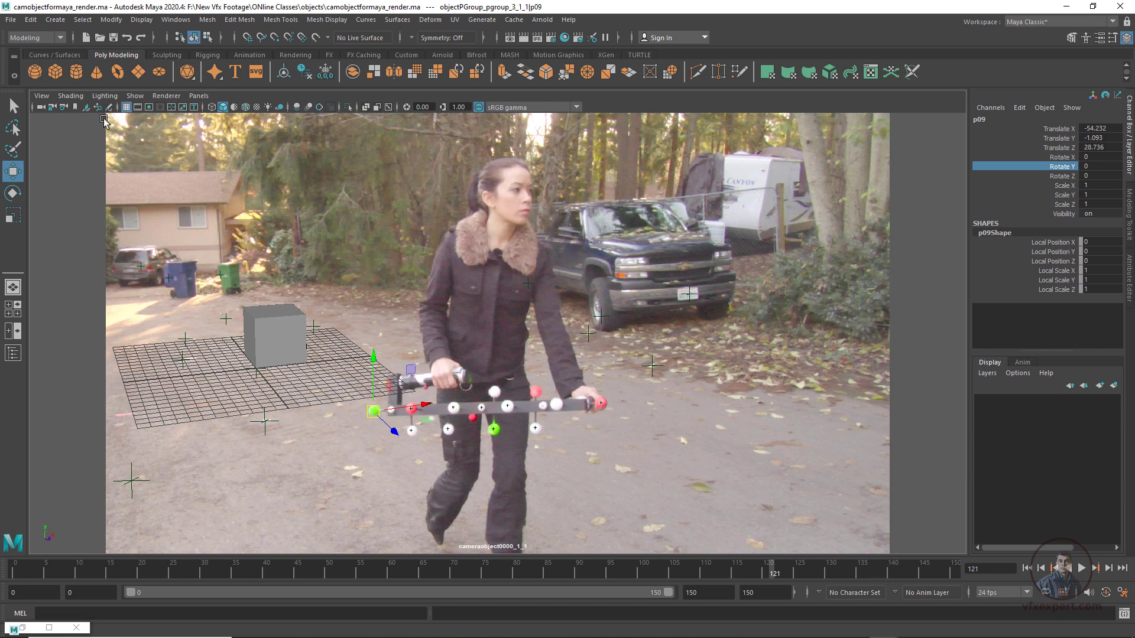
left_click(76, 73)
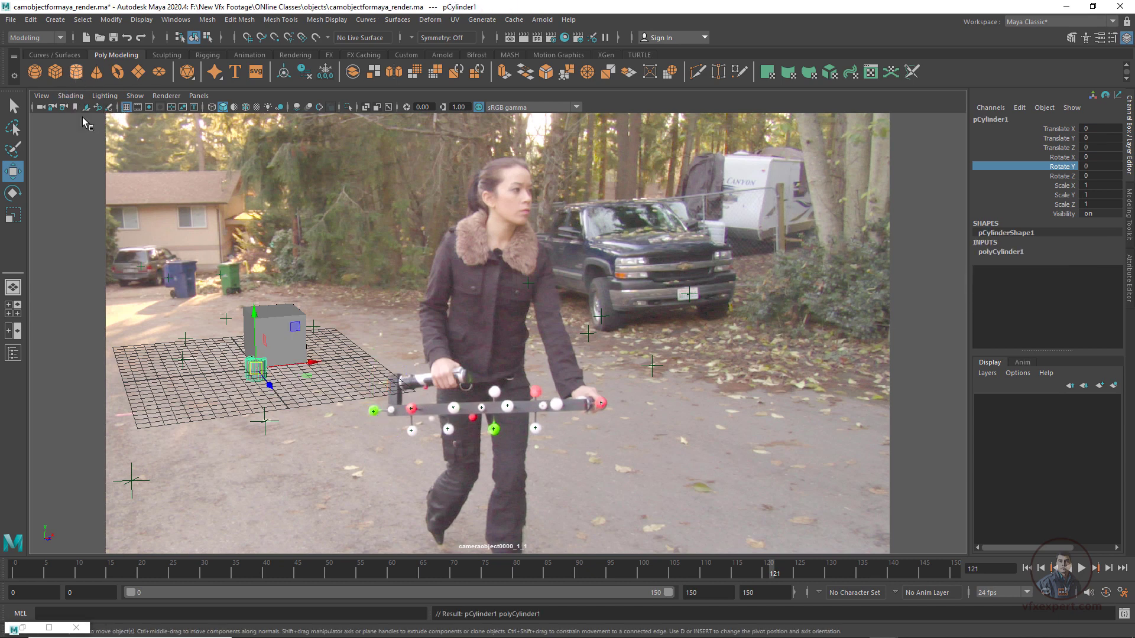
left_click_drag(270, 385, 321, 505)
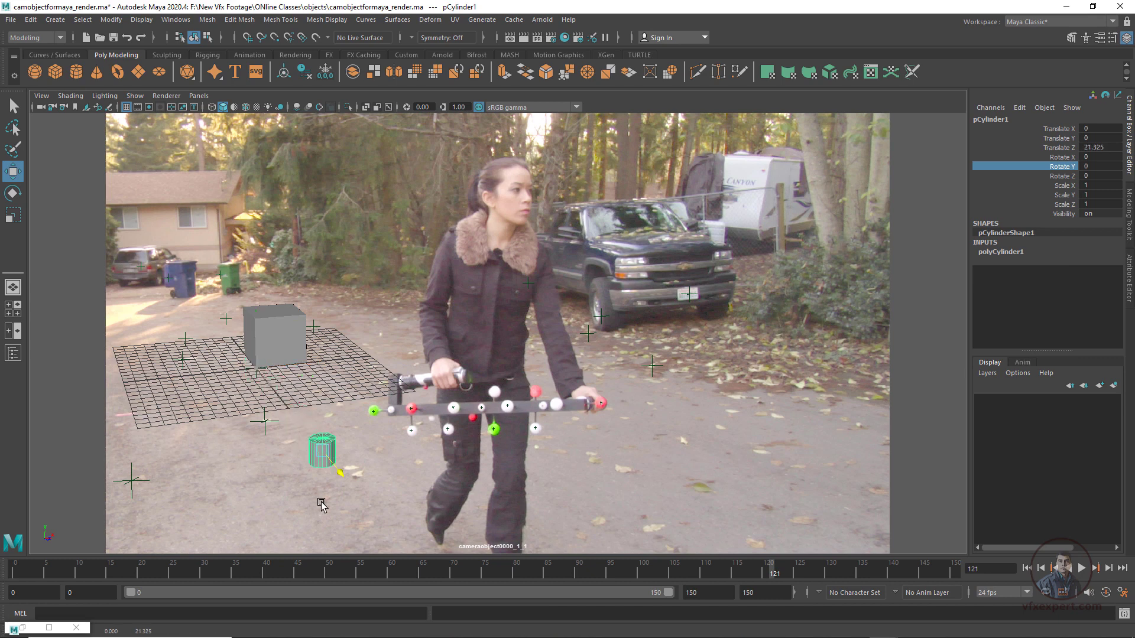
left_click_drag(322, 454, 706, 485)
key("r")
key("w")
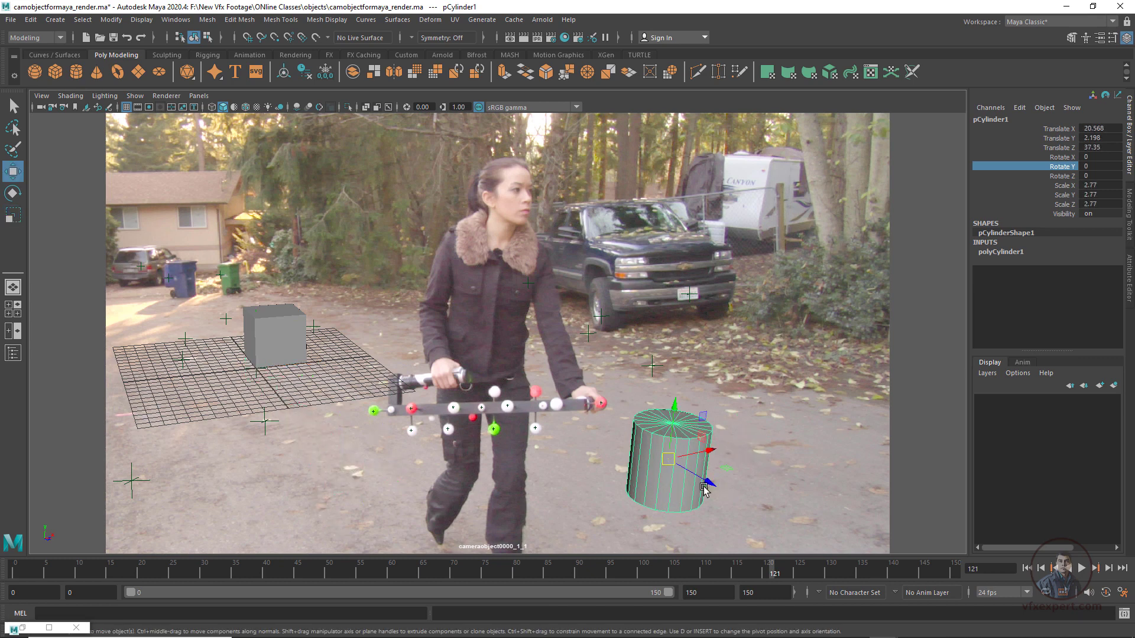
Snap the cylinder's pivot to its top centre.
key("d")
key("v")
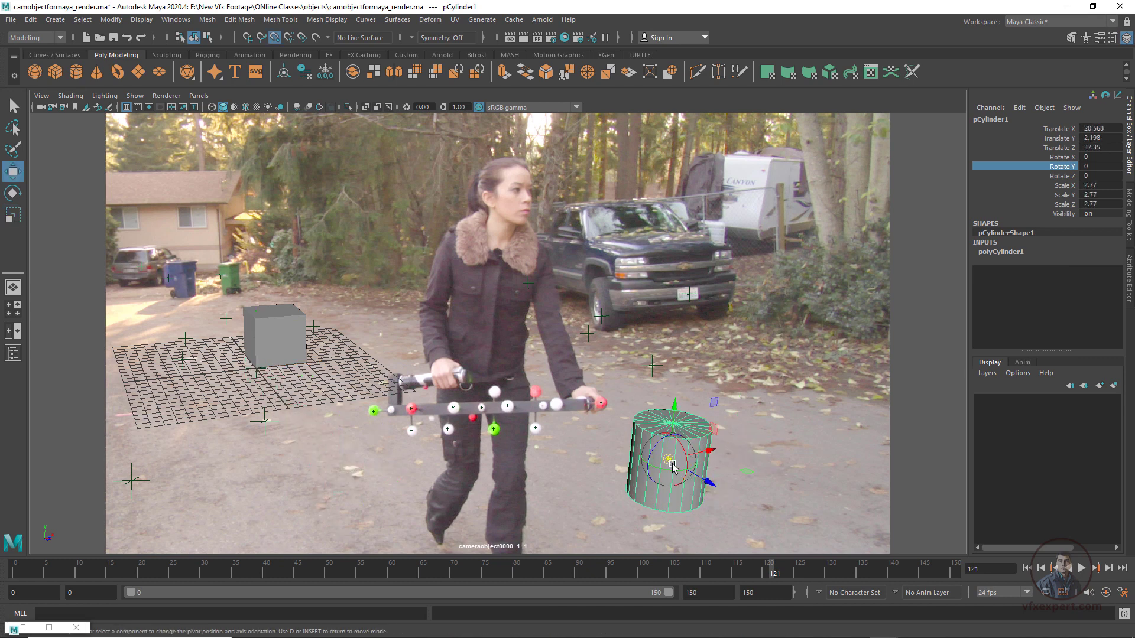
left_click_drag(671, 458, 672, 431)
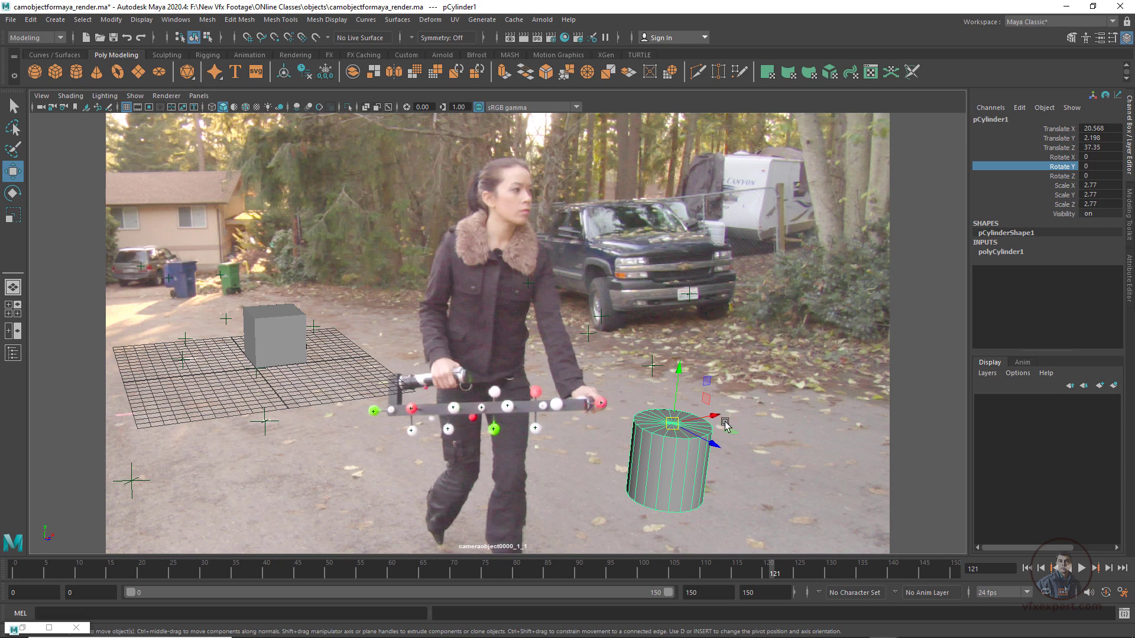
Point-snap the cylinder's top onto the red marker at the stick's right end.
key("v")
middle_click_drag(726, 424, 622, 412)
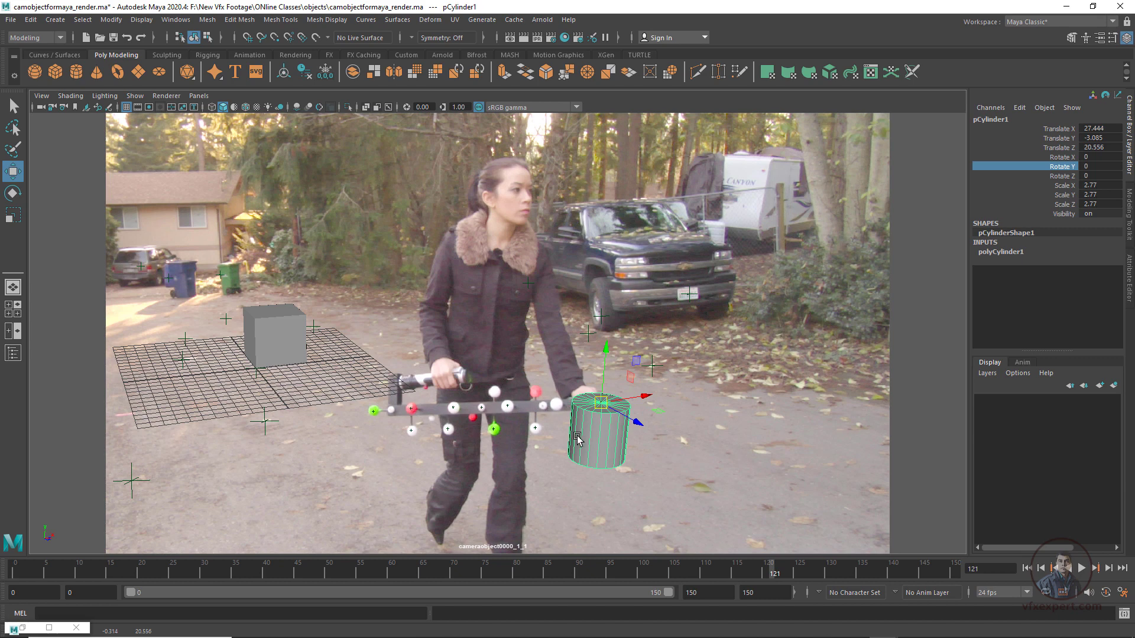
left_click(375, 406)
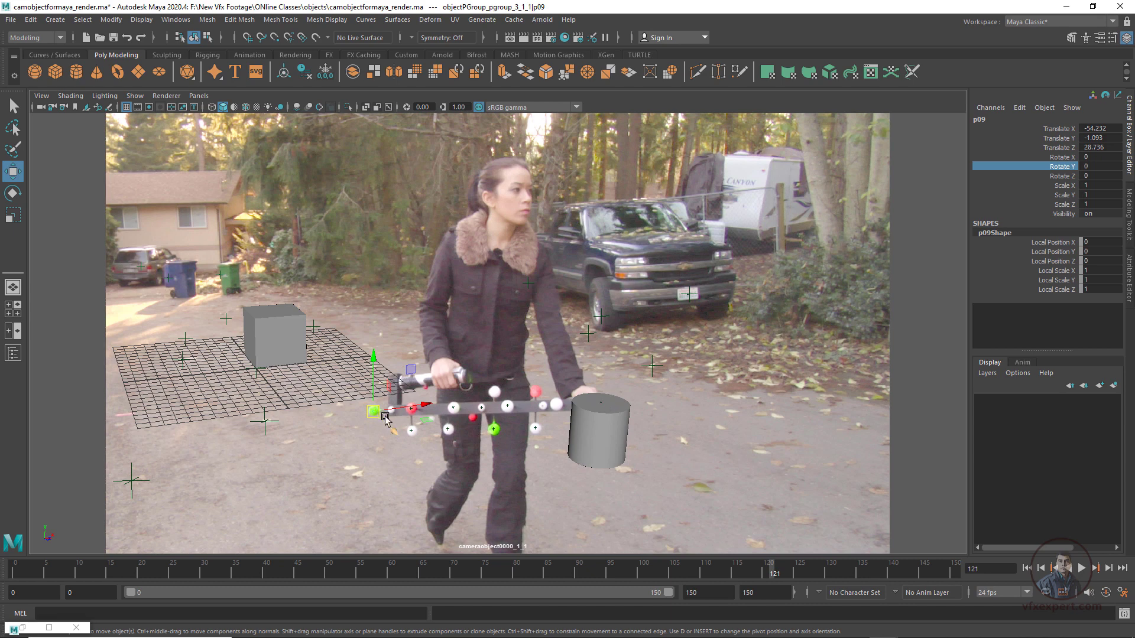
Scale the cylinder uniformly to 0.933, then stretch it much longer.
left_click(613, 426)
key("r")
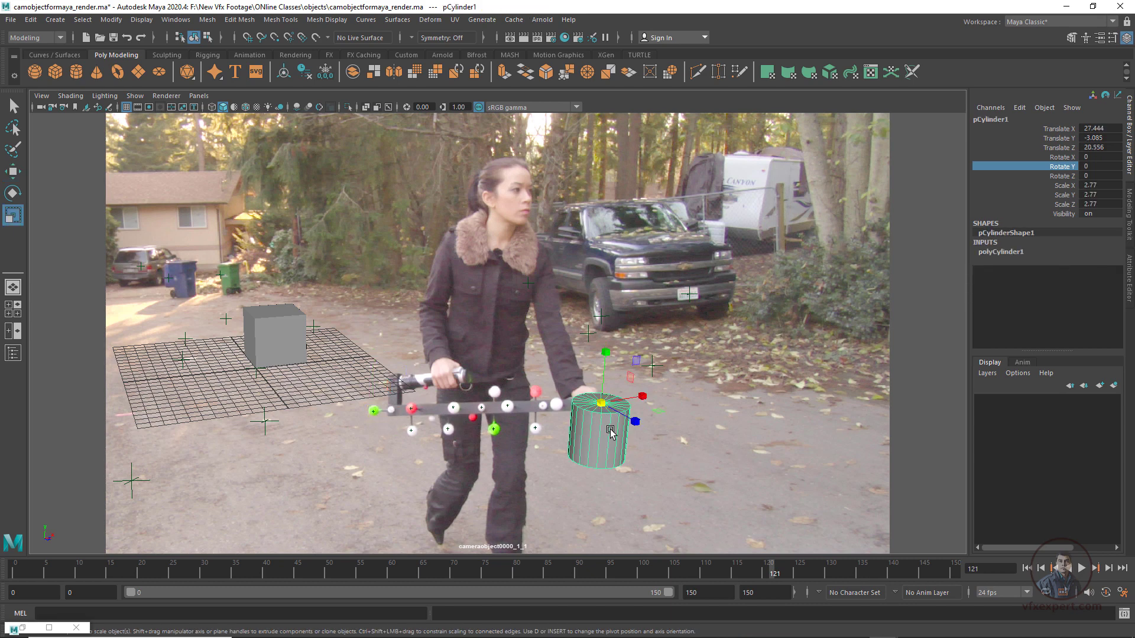
left_click_drag(600, 407, 553, 407)
left_click_drag(606, 353, 727, 59)
mouse_move(606, 345)
left_mouse_down()
mouse_move(614, 325)
mouse_move(614, 357)
left_mouse_up()
Rotate the cylinder to lie along the stick and inspect it in perspective.
key("e")
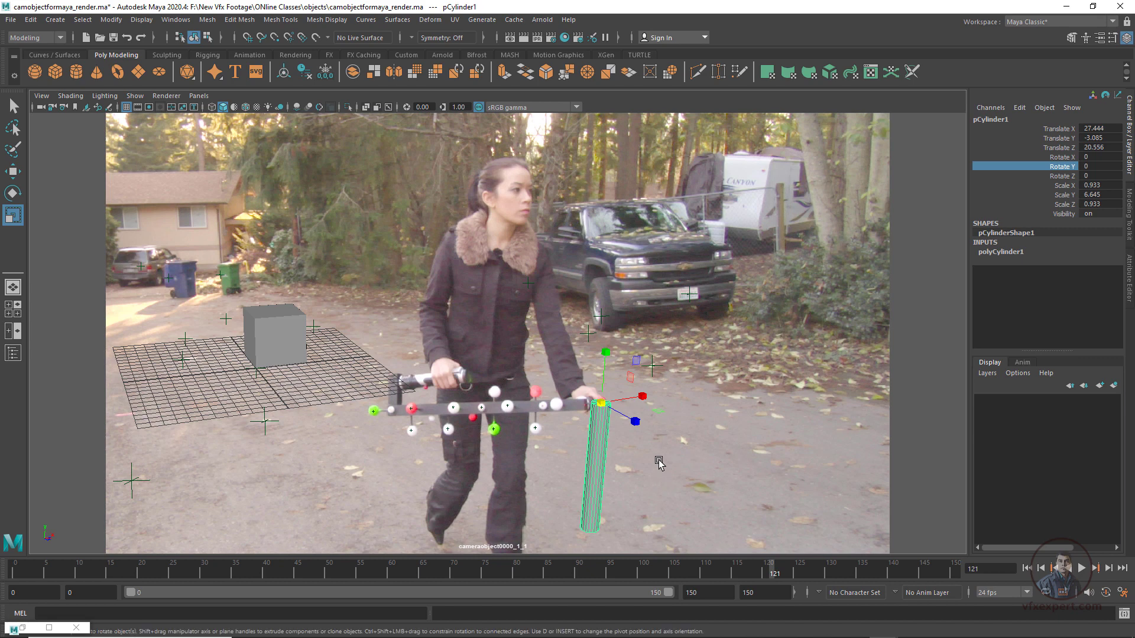
left_click_drag(650, 379, 633, 452)
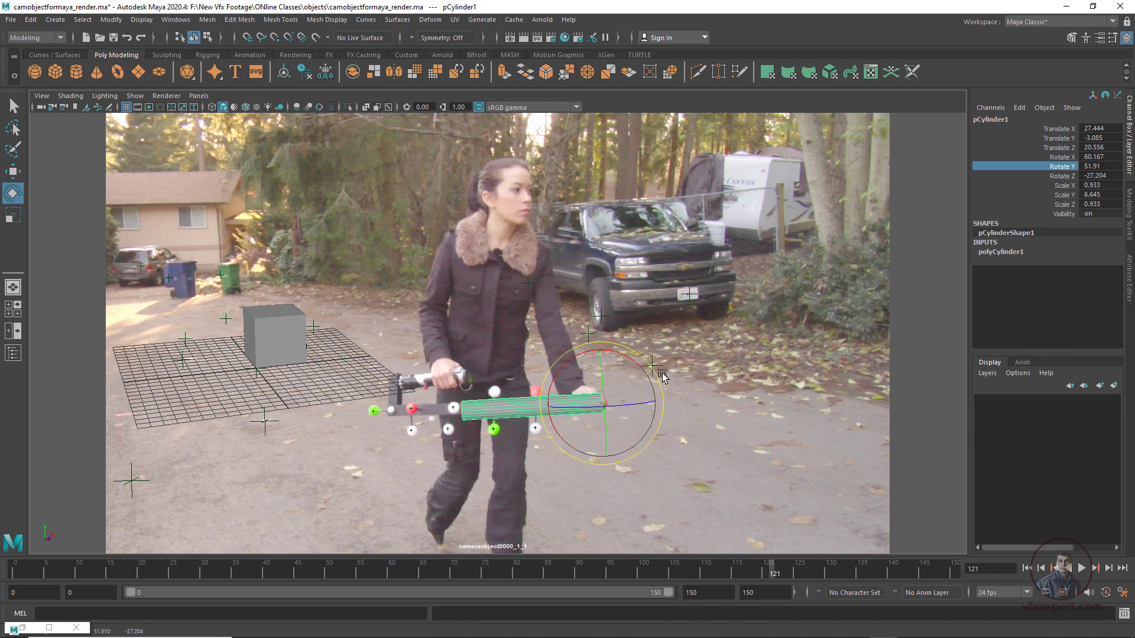
key("r")
left_click(374, 411)
left_click_drag(219, 109, 410, 431, "alt")
Shorten the cylinder slightly and thin it to match the stick's width.
left_click(650, 284)
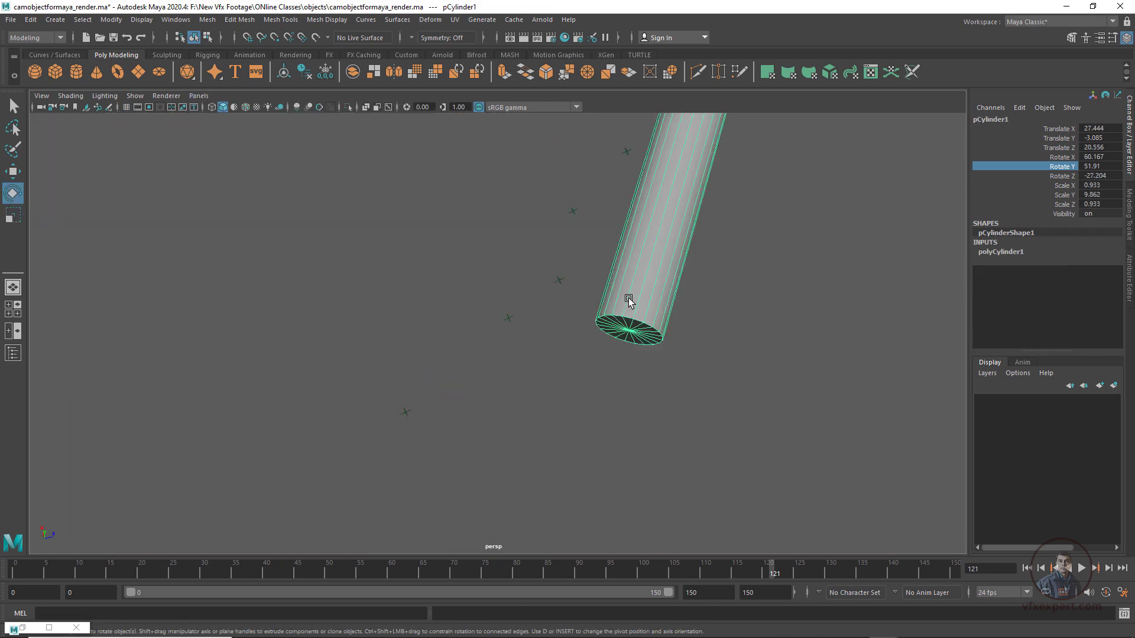
key("e")
left_click_drag(599, 184, 573, 353, "alt")
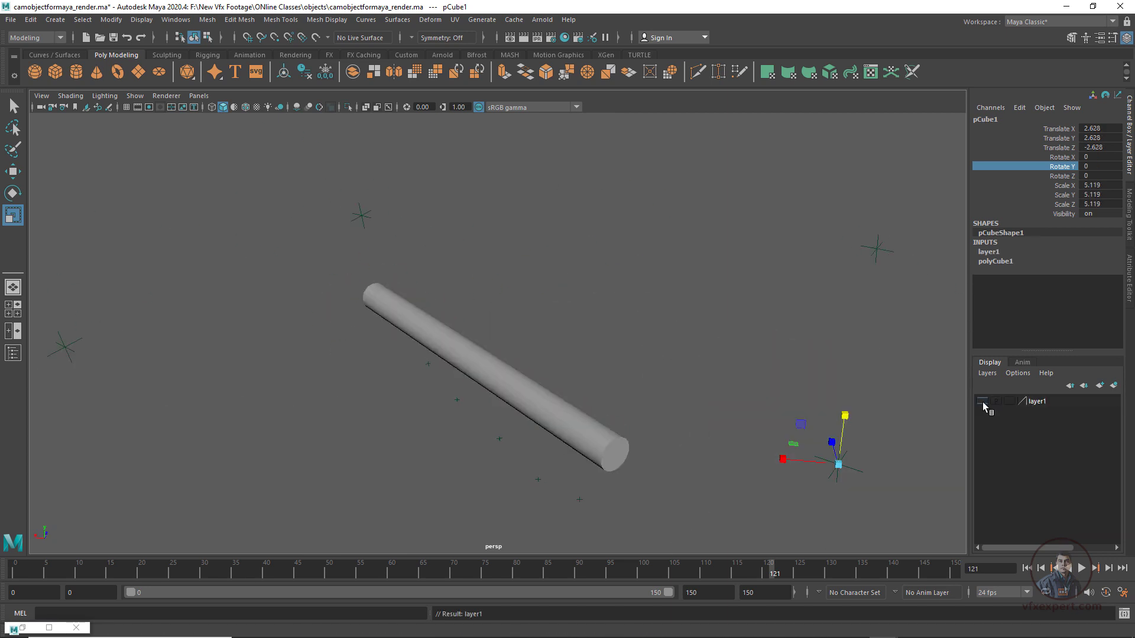
left_click(441, 330)
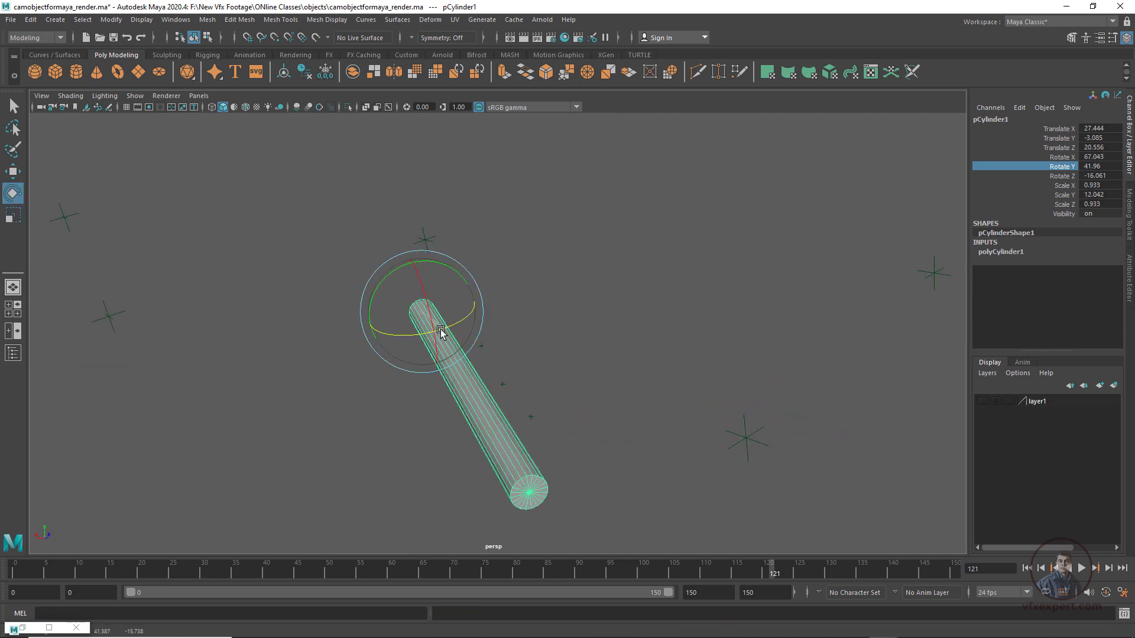
left_click_drag(441, 329, 597, 296, "alt")
key("r")
left_click_drag(606, 285, 610, 288)
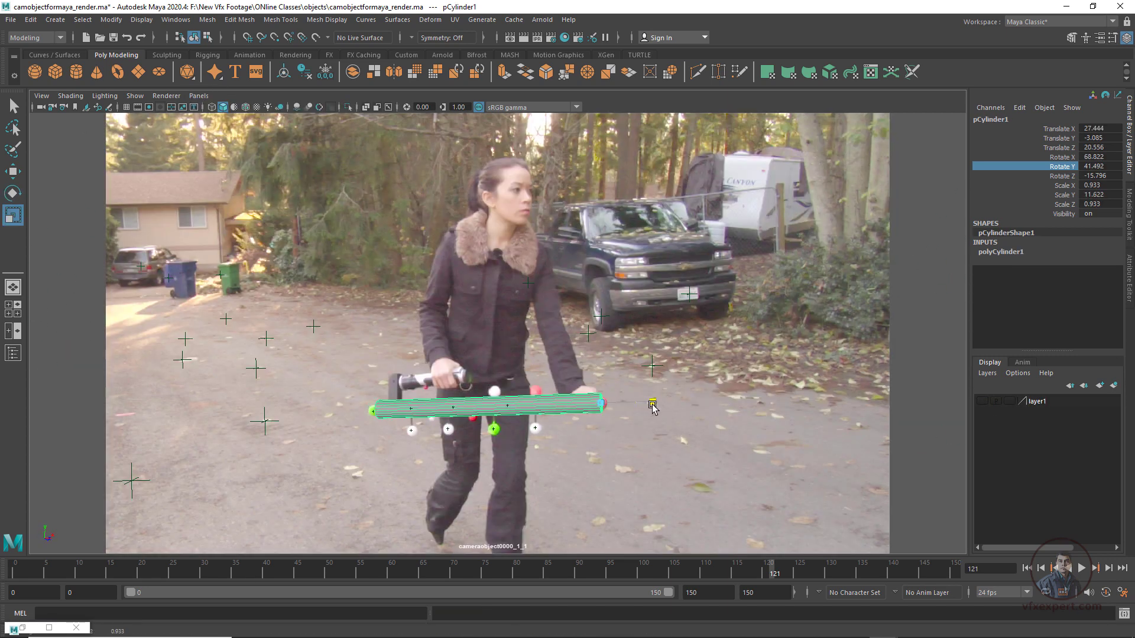
left_click_drag(651, 400, 664, 405)
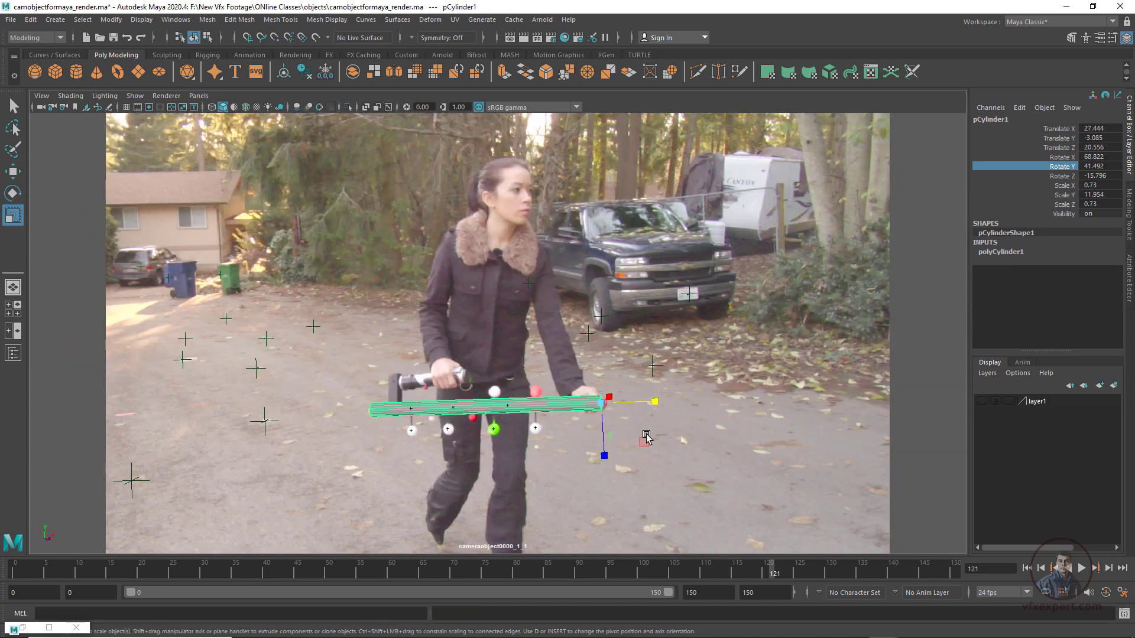
Scrub the footage to confirm the cylinder tracks the stick, then return to frame 121.
left_click(646, 438)
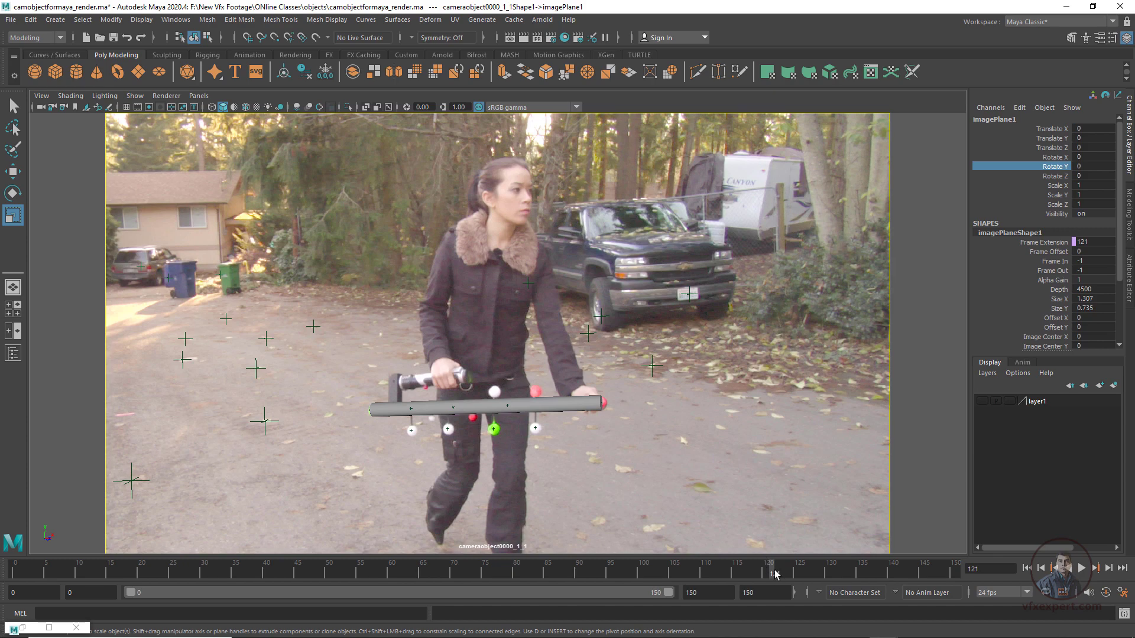
left_click_drag(775, 573, 818, 573)
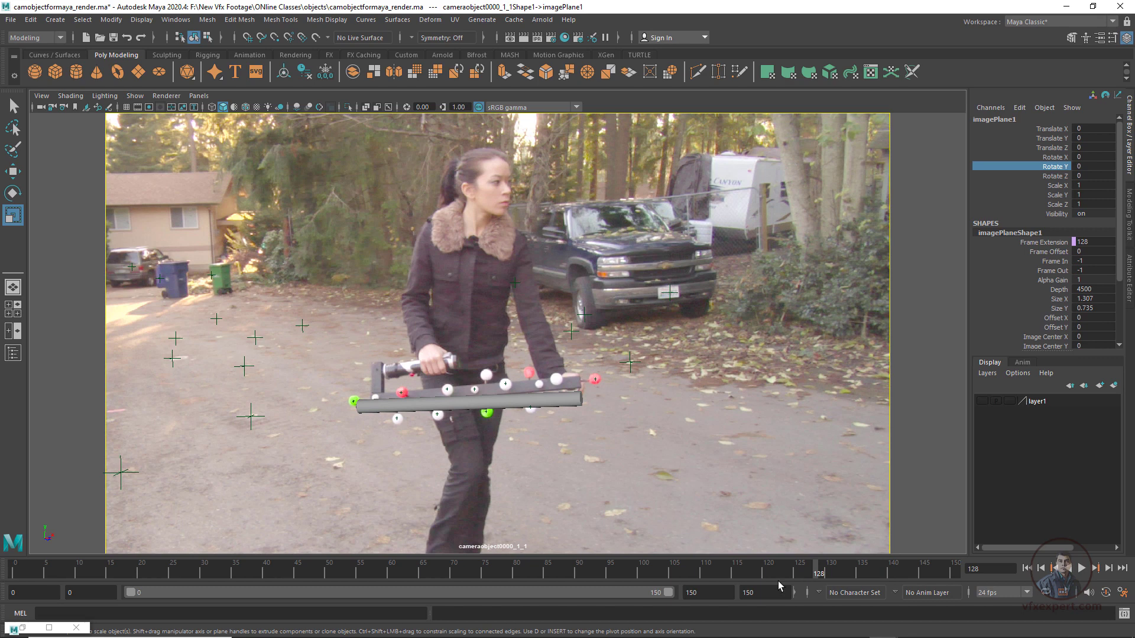
double_click(970, 571)
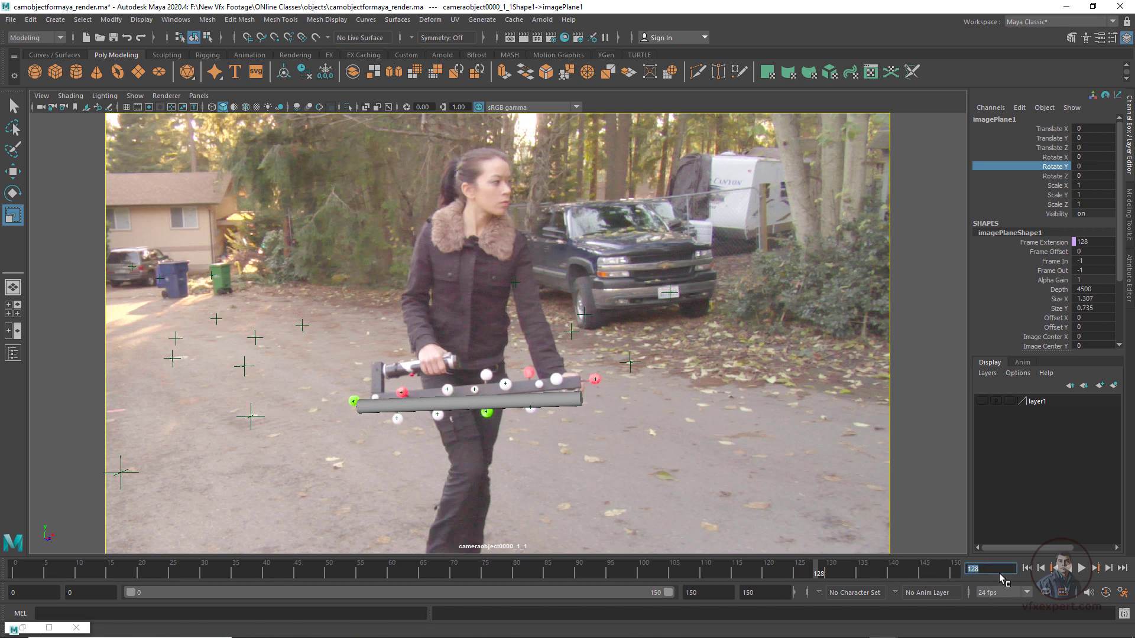
key("Return")
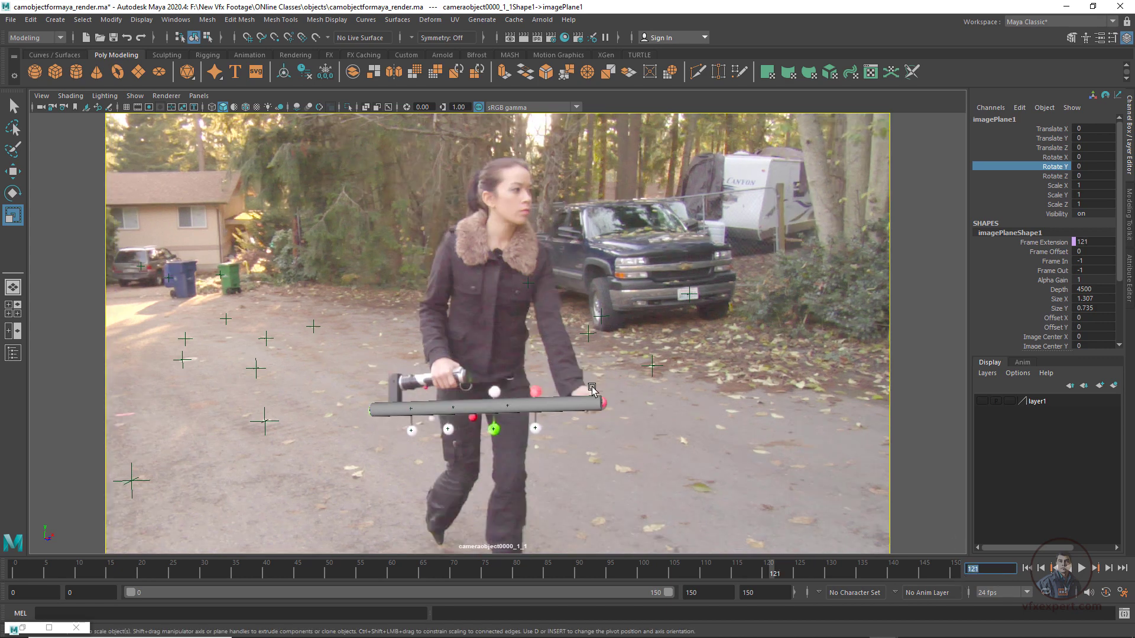
Parent pCylinder1 under objectPGroup_pgroup_3_1_1 in the Outliner.
left_click(22, 627)
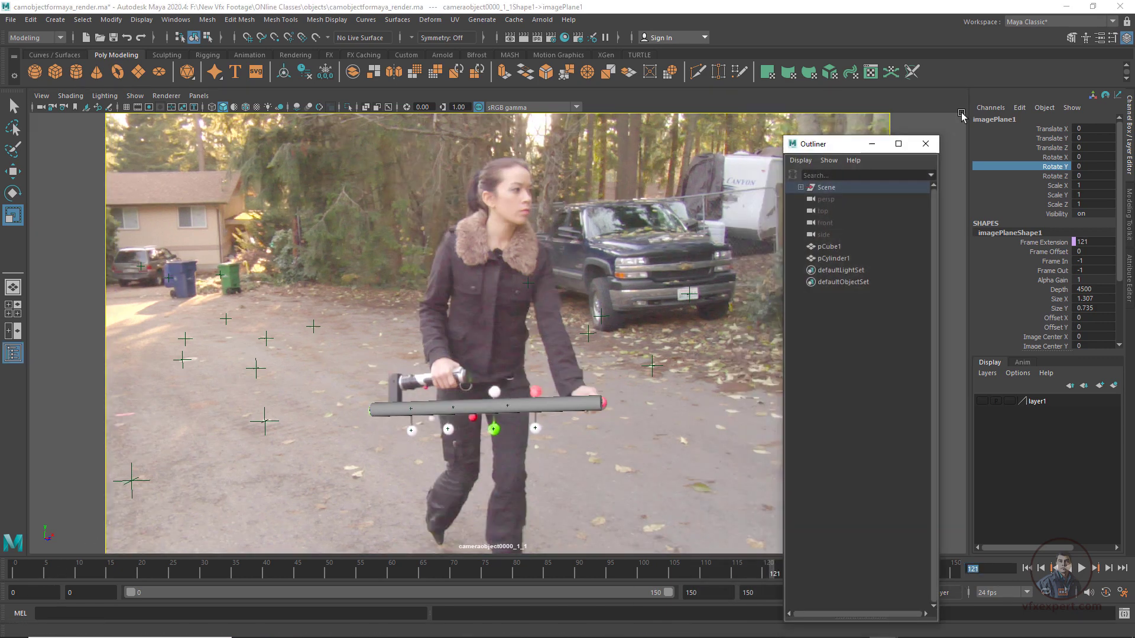
left_click_drag(827, 144, 803, 150)
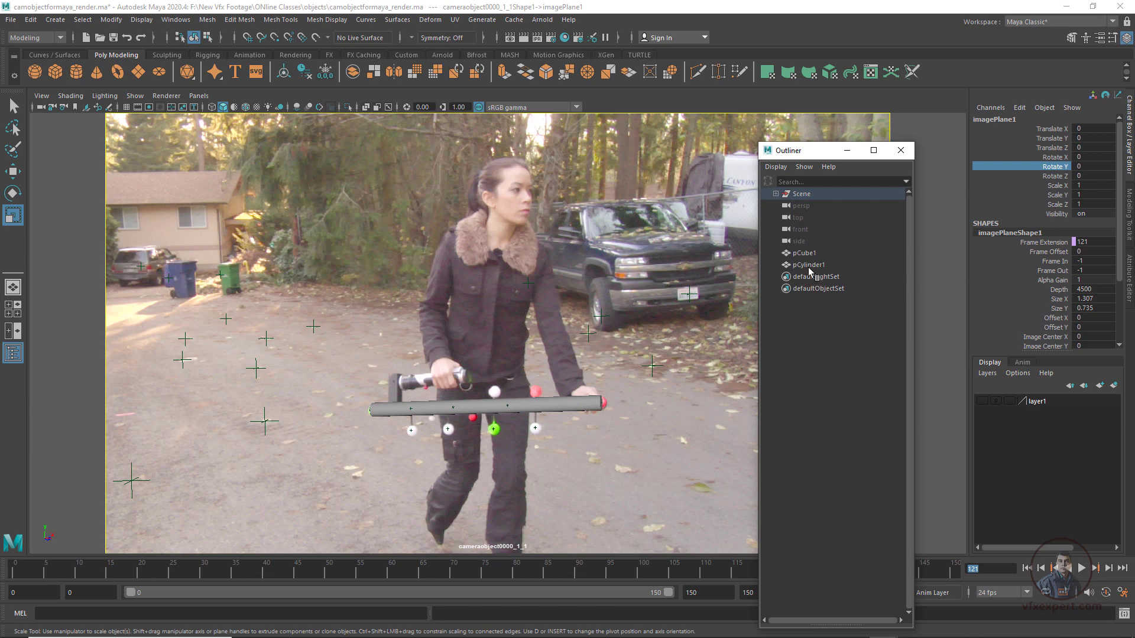
left_click(809, 265)
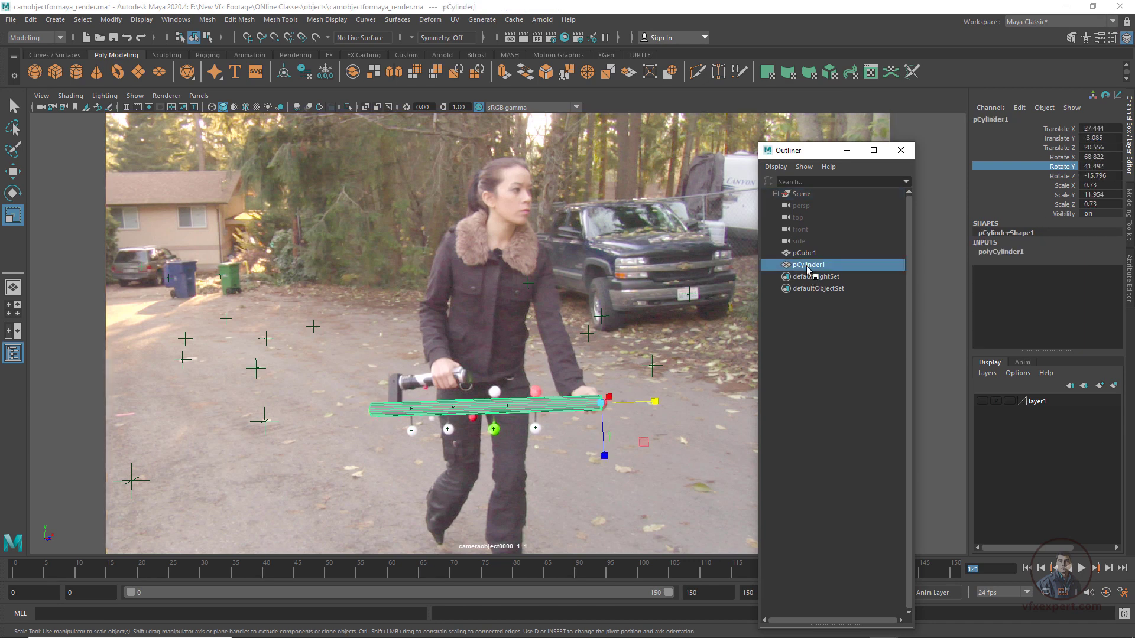
left_click(777, 194)
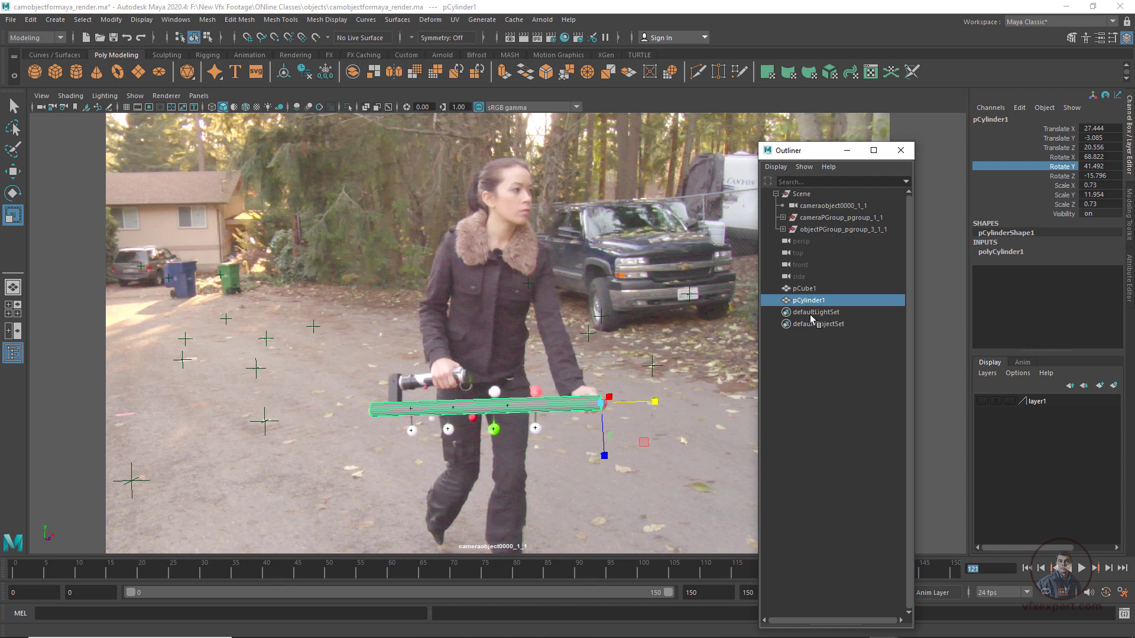
middle_click_drag(842, 284, 860, 231)
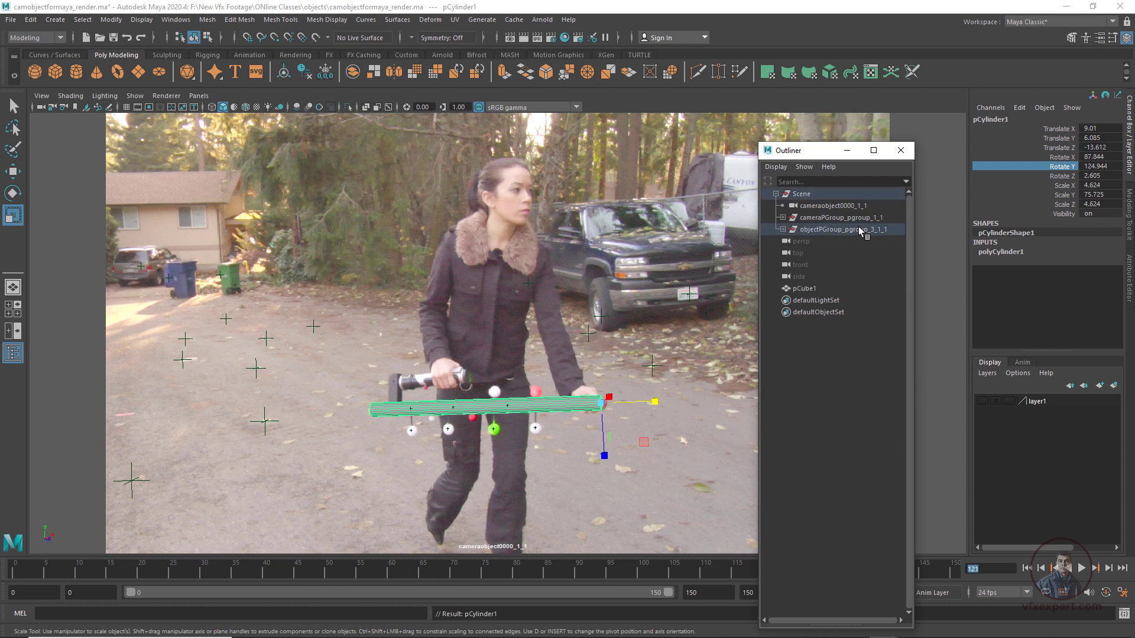
left_click(783, 229)
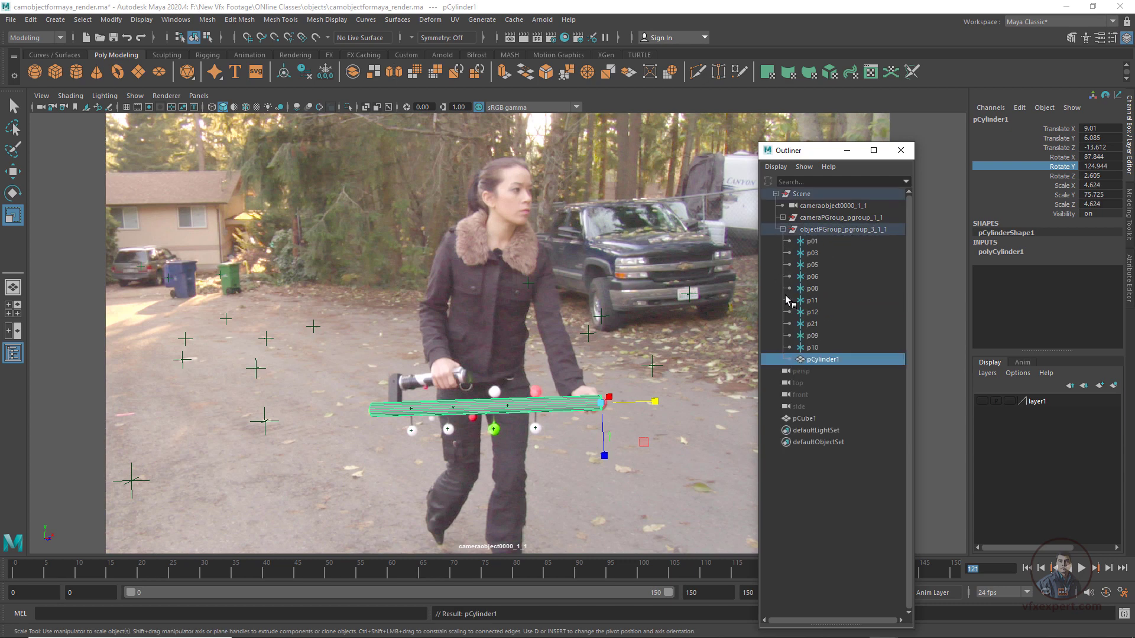
left_click(784, 229)
left_click(847, 151)
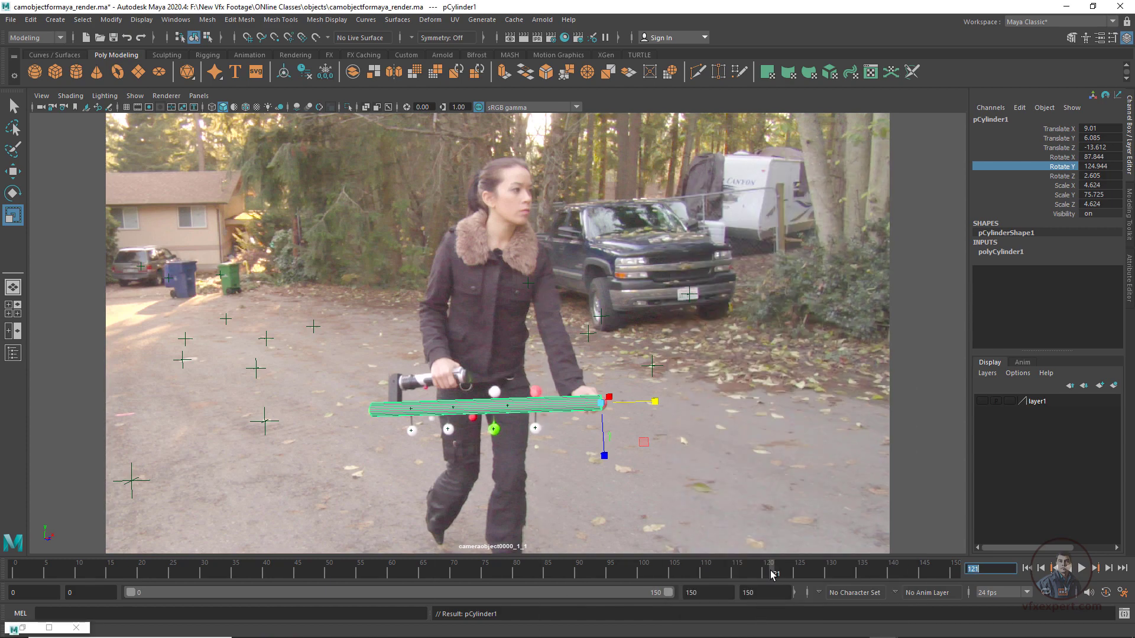
Scrub the footage to verify tracking, then save the scene as camobjectformaya_render.ma.
left_click_drag(771, 574, 27, 579)
left_click_drag(161, 580, 817, 545)
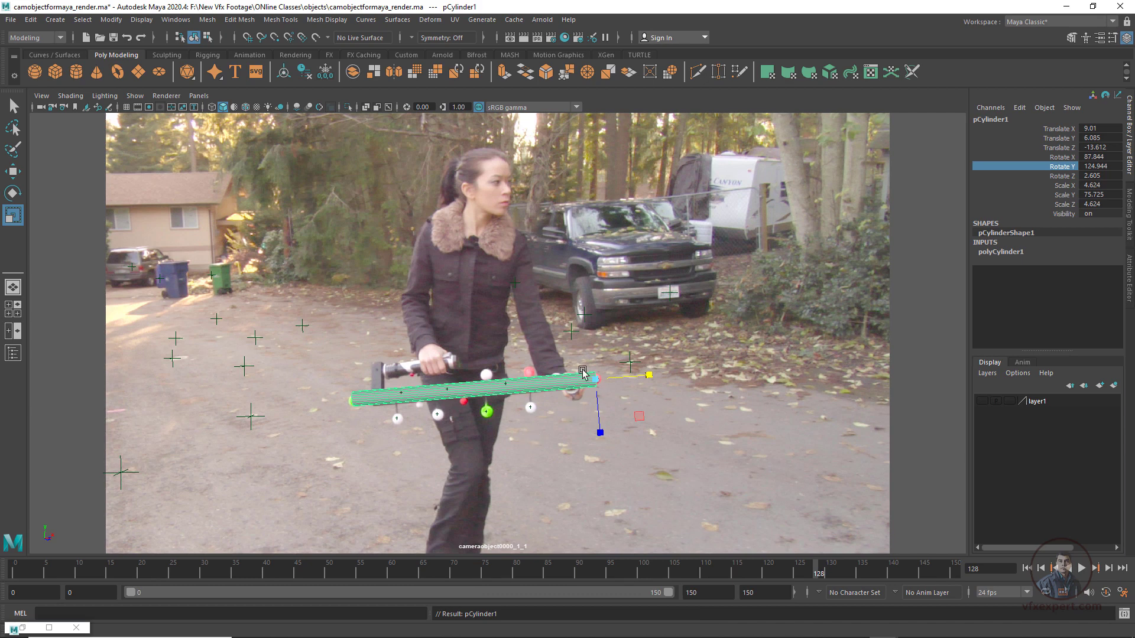
key("ctrl+s")
left_click(12, 20)
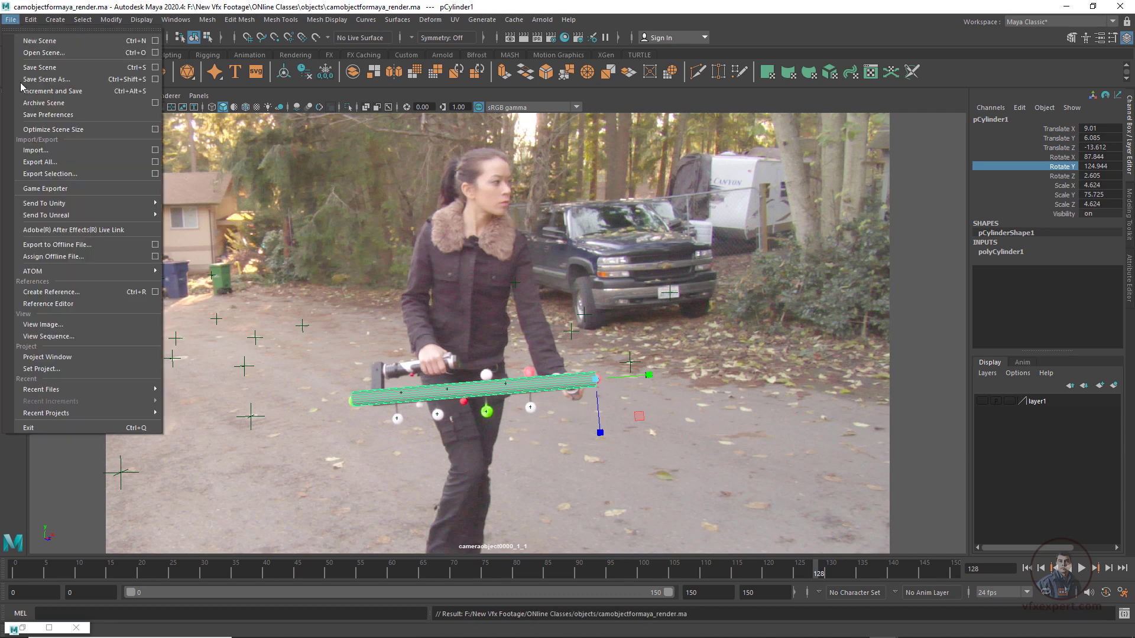
Import Gun_model.fbx from the 3de scenes folder.
left_click(43, 153)
double_click(340, 185)
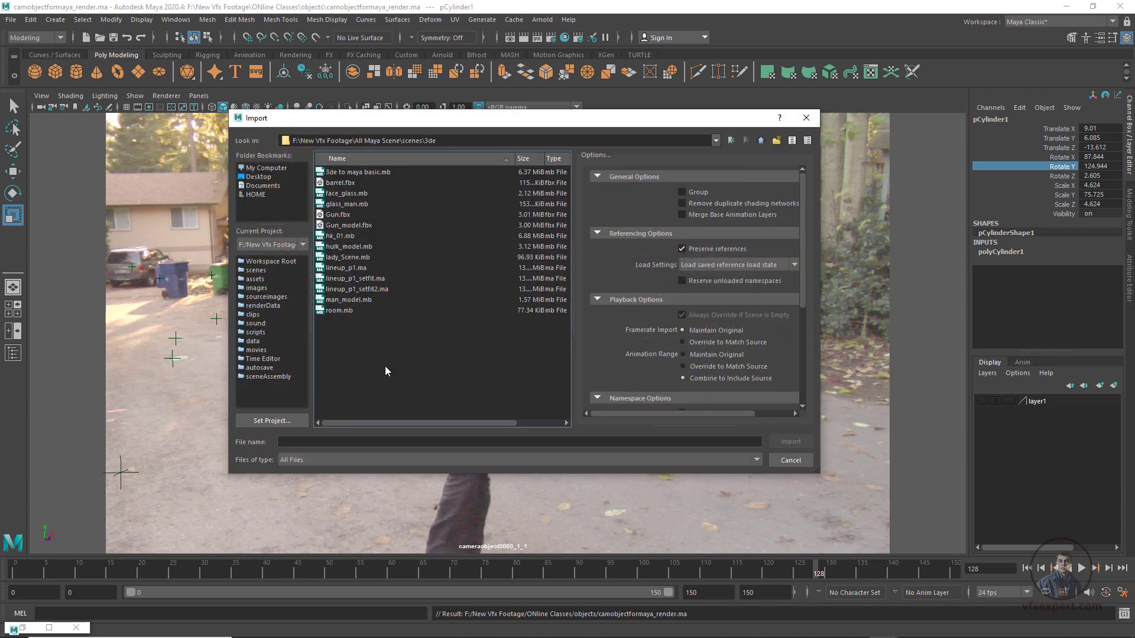
left_click(366, 226)
left_click(790, 442)
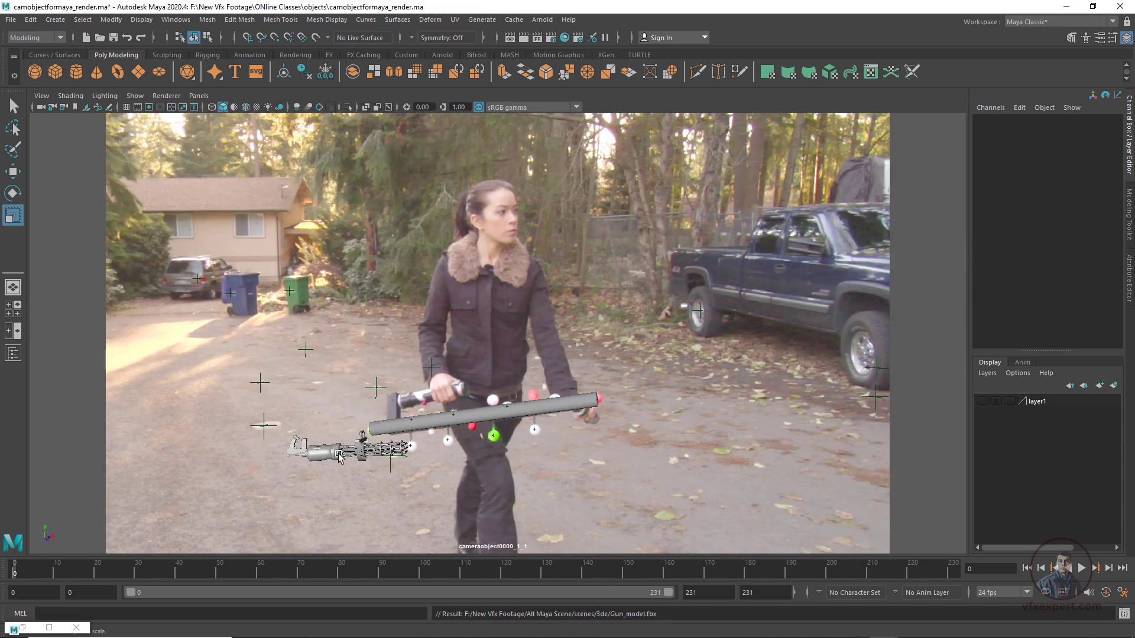
Select the whole gun group and point-snap it onto the grey stick.
left_click(338, 455)
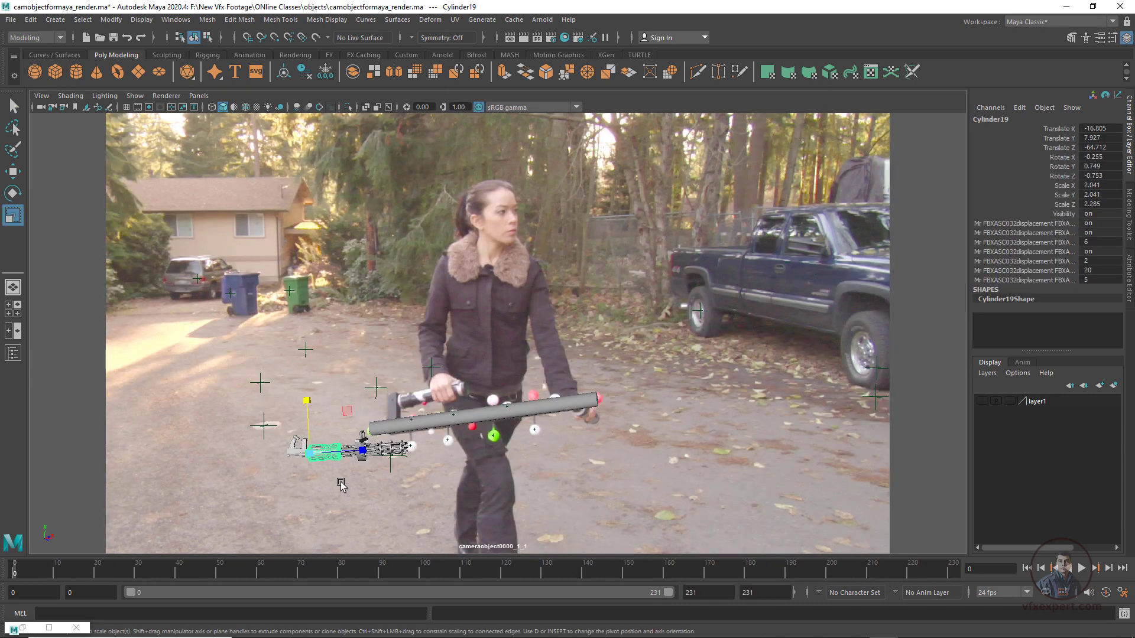
key("Up")
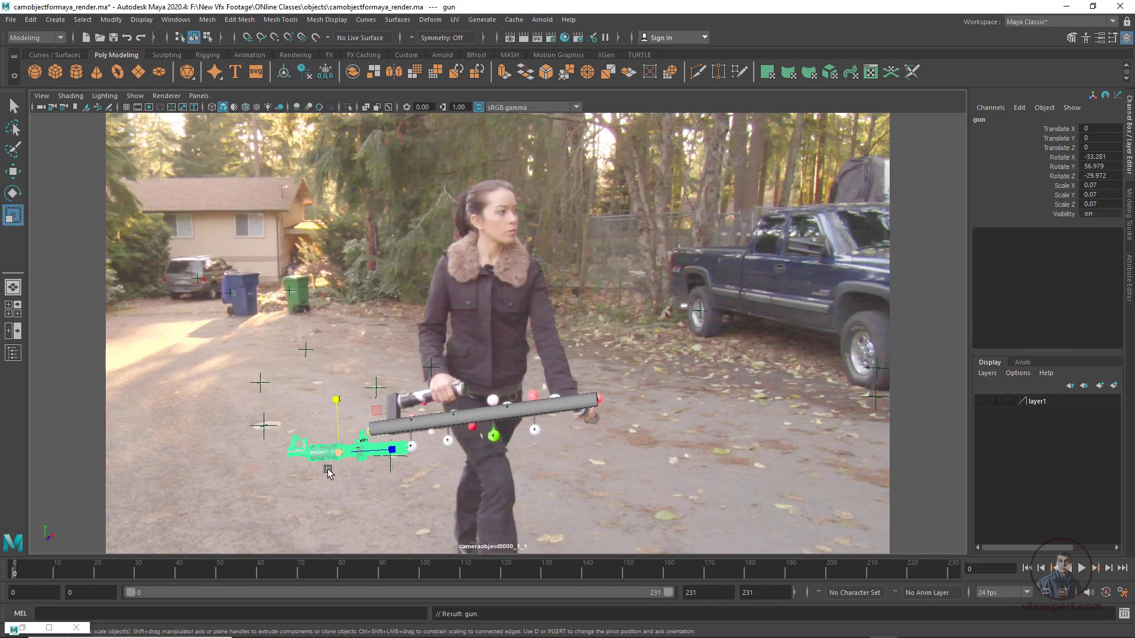
key("w")
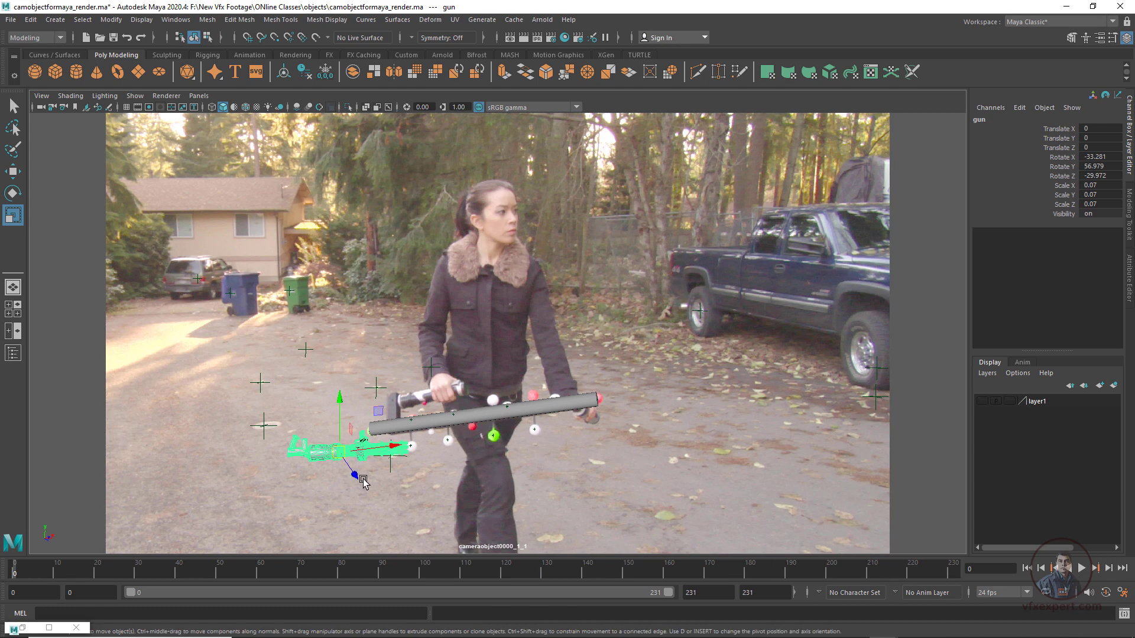
key("v")
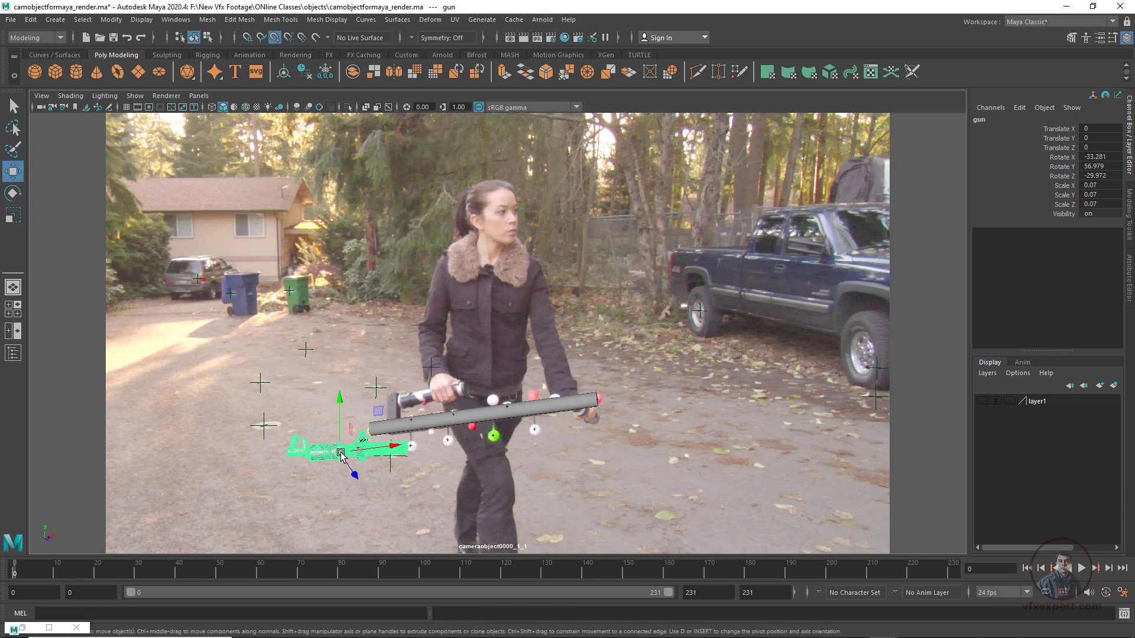
left_click_drag(341, 453, 450, 416)
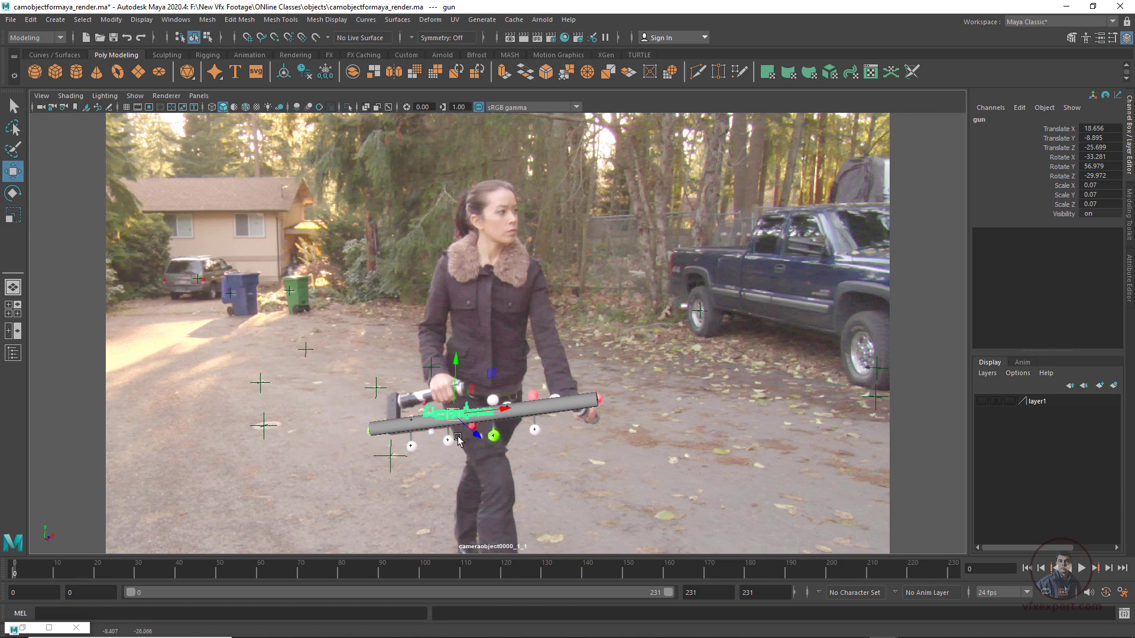
Scale the gun to 0.274 and rotate it to line up with the stick.
key("r")
left_click_drag(451, 416, 610, 393)
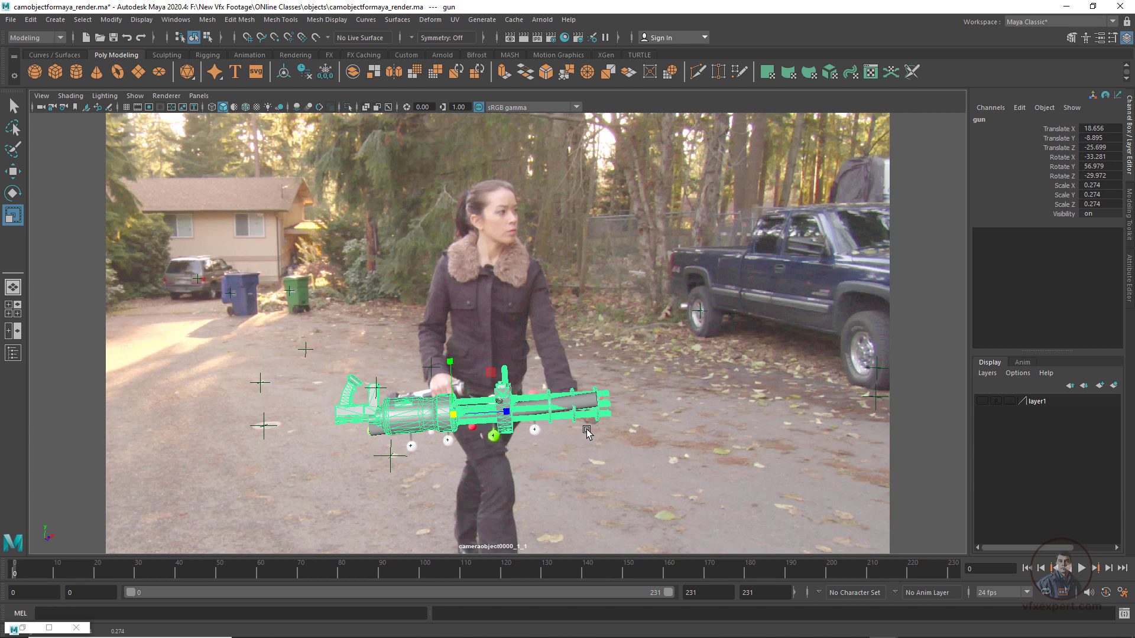
key("e")
left_click_drag(477, 422, 474, 355)
Switch to the perspective camera and orbit around the gun to check its fit.
left_click(200, 96)
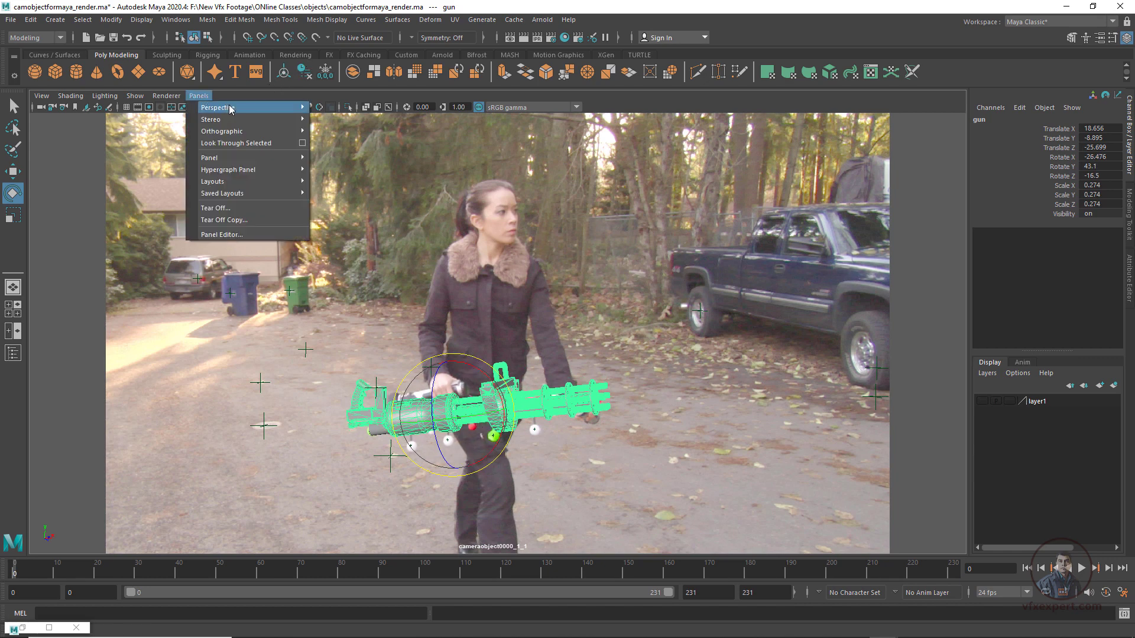
mouse_move(231, 108)
left_click(347, 123)
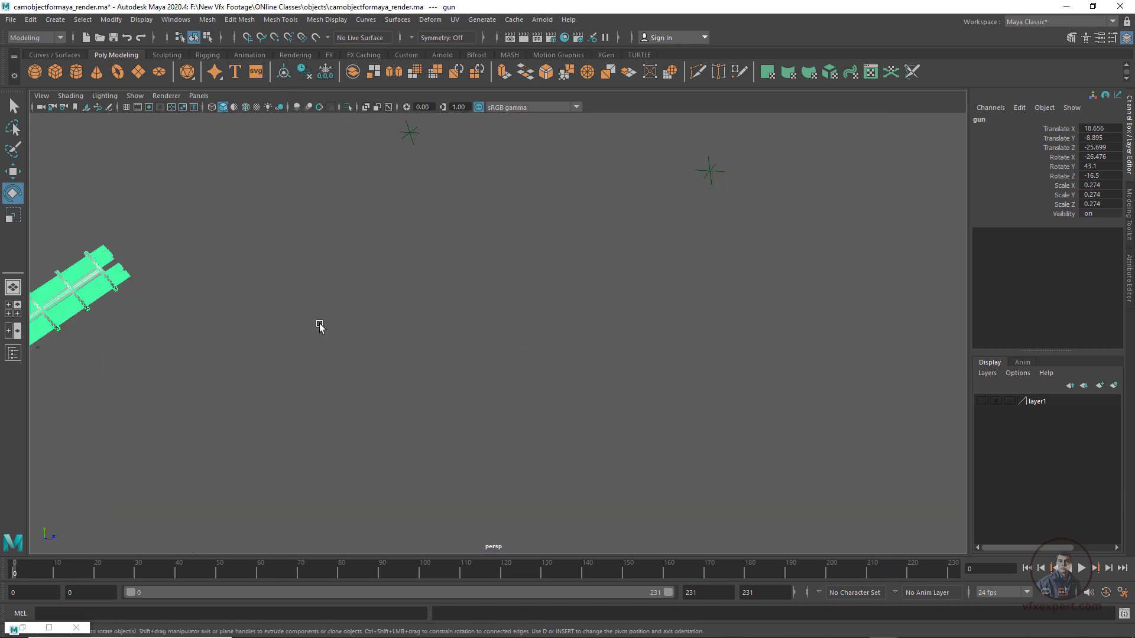
key("f")
left_click_drag(616, 357, 532, 477, "alt")
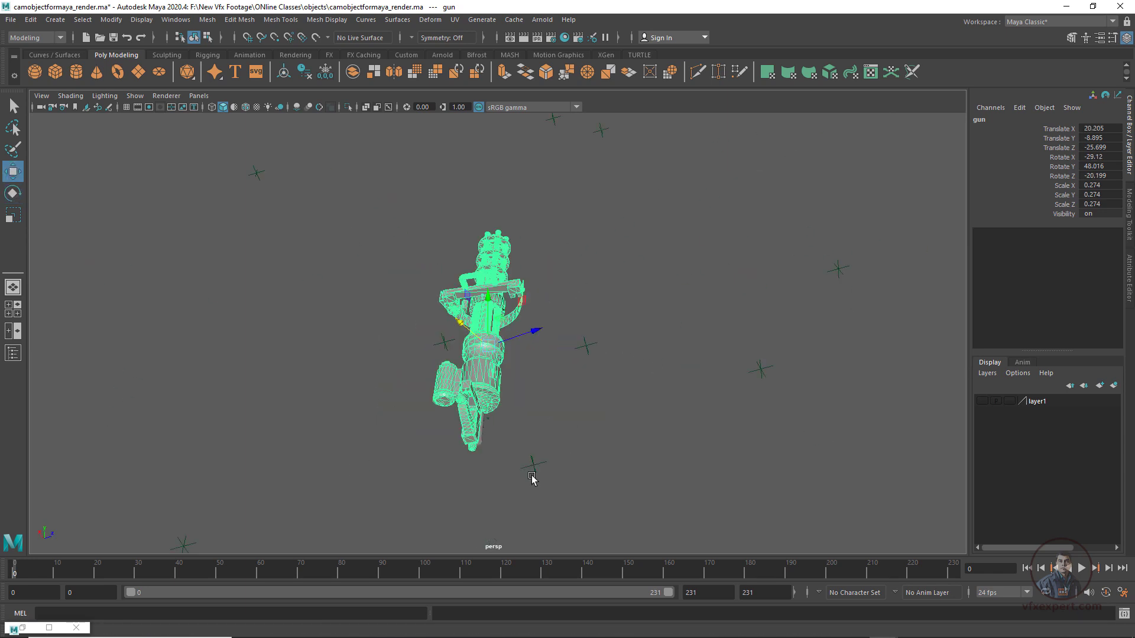
key("w")
left_click_drag(503, 351, 514, 302, "alt")
Put pCylinder1 on a new display layer, layer2, and hide that layer.
left_click(13, 353)
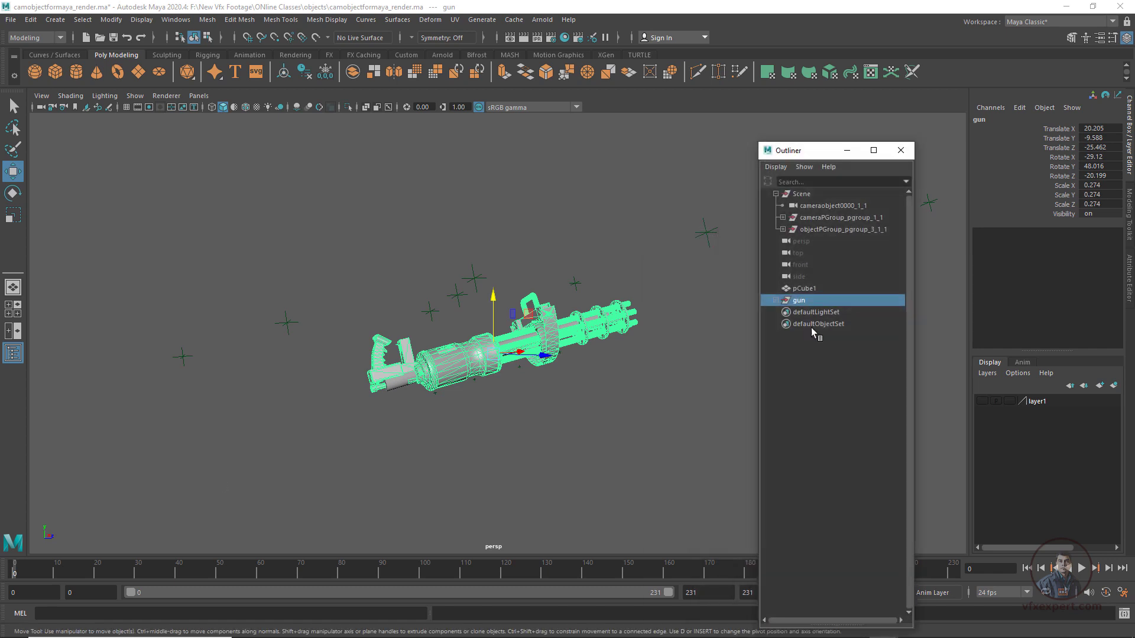
left_click(783, 229)
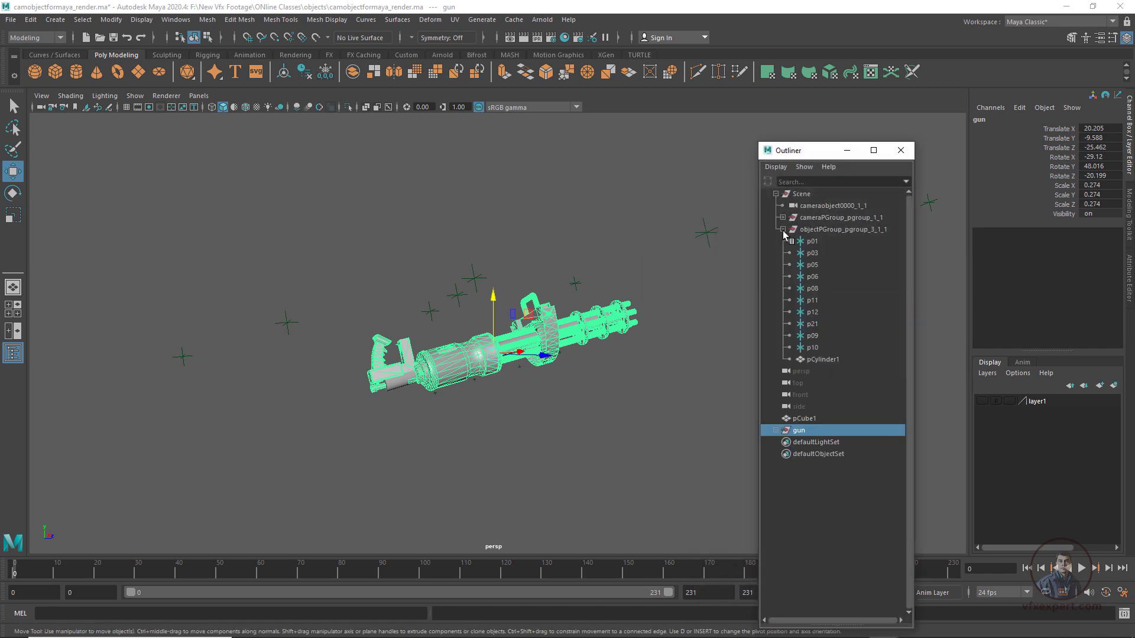
left_click(823, 360)
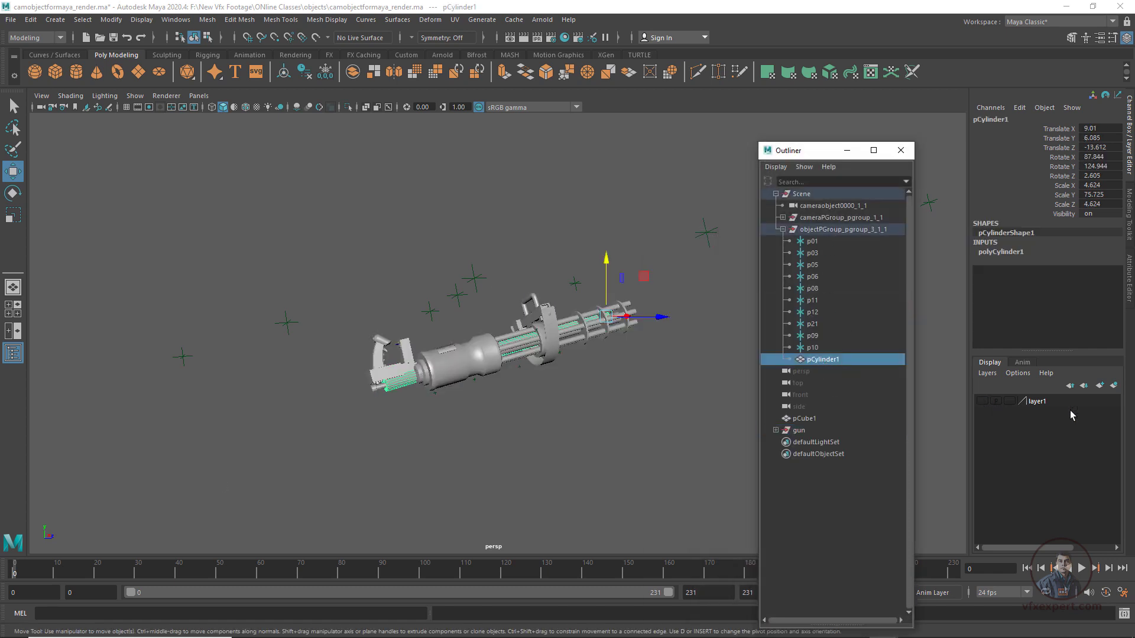
left_click(1114, 386)
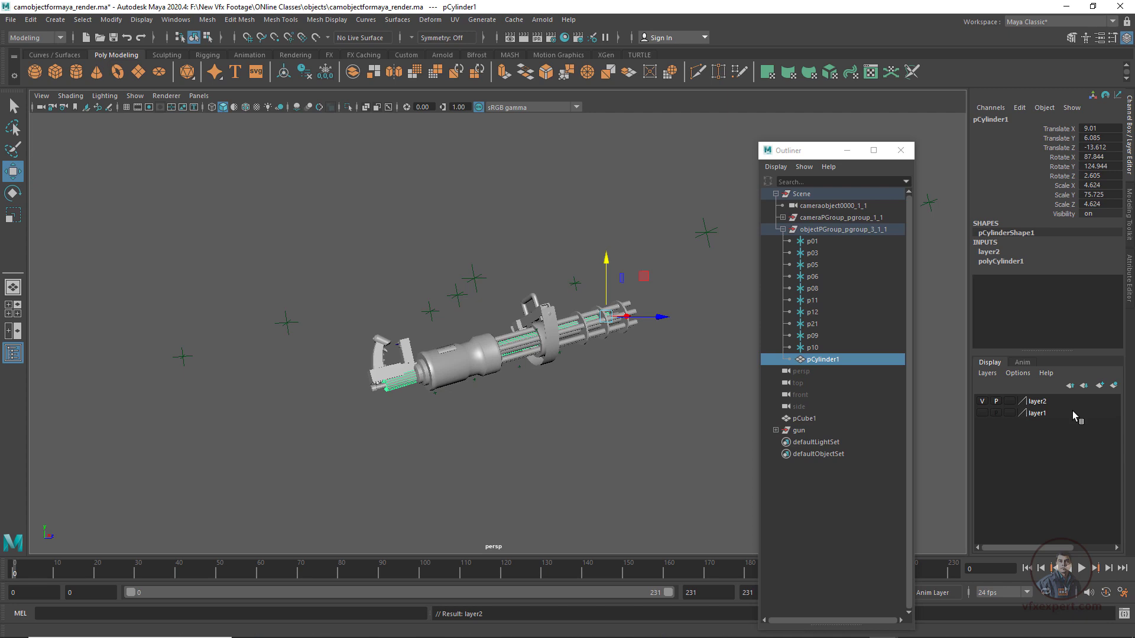
left_click(982, 401)
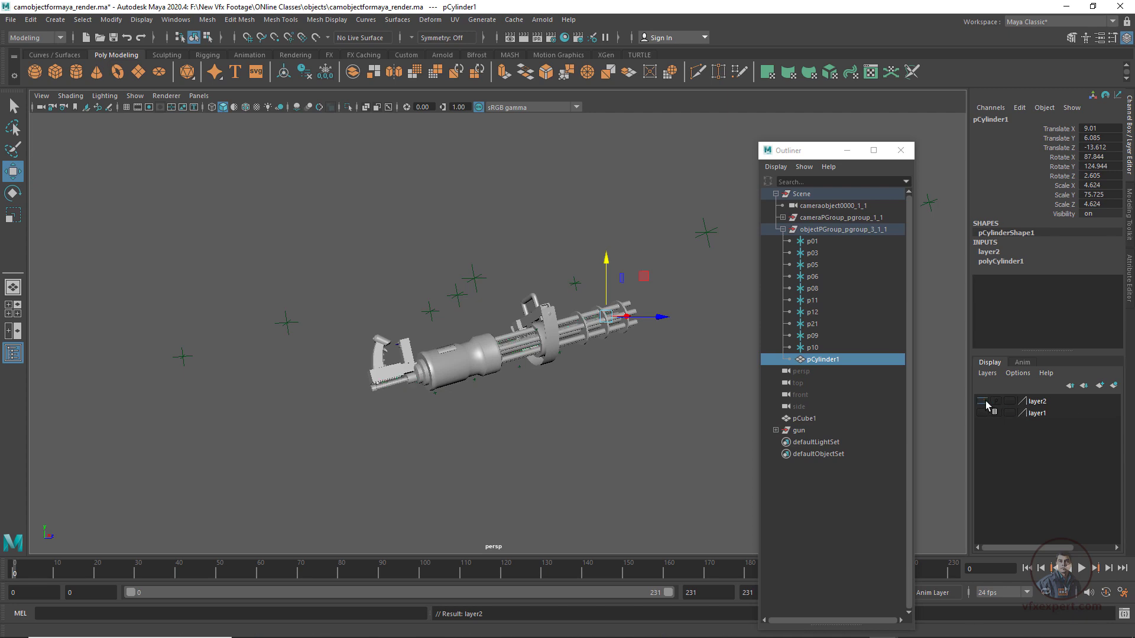
left_click(199, 96)
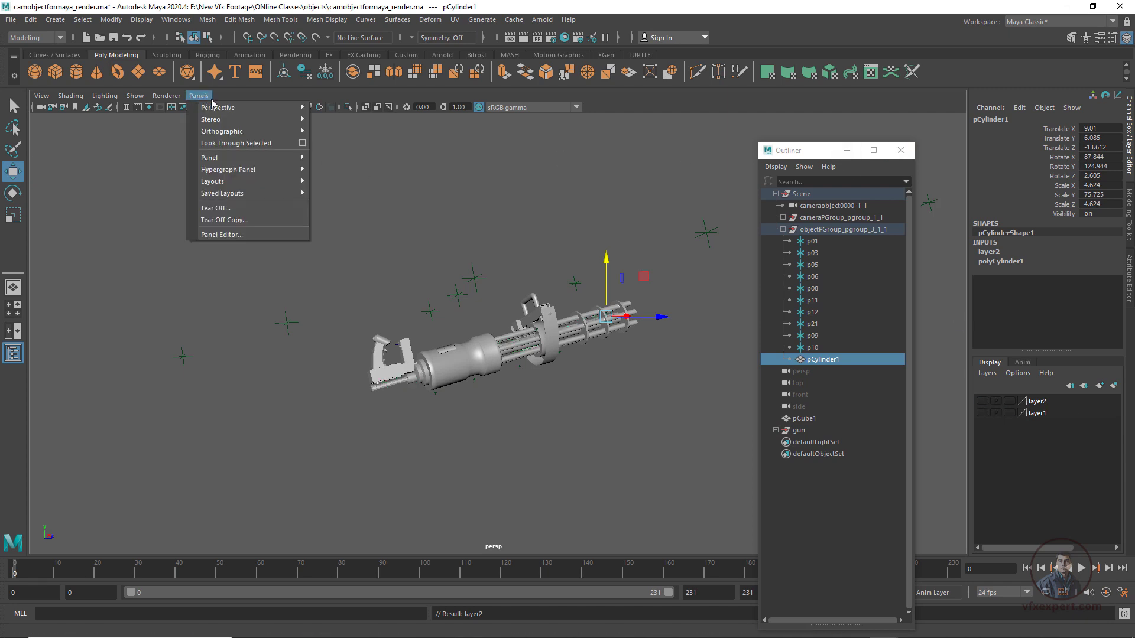
Look through cameraobject0000_1_1 and parent the gun group under objectPGroup_pgroup_3_1_1.
mouse_move(257, 116)
left_click(349, 109)
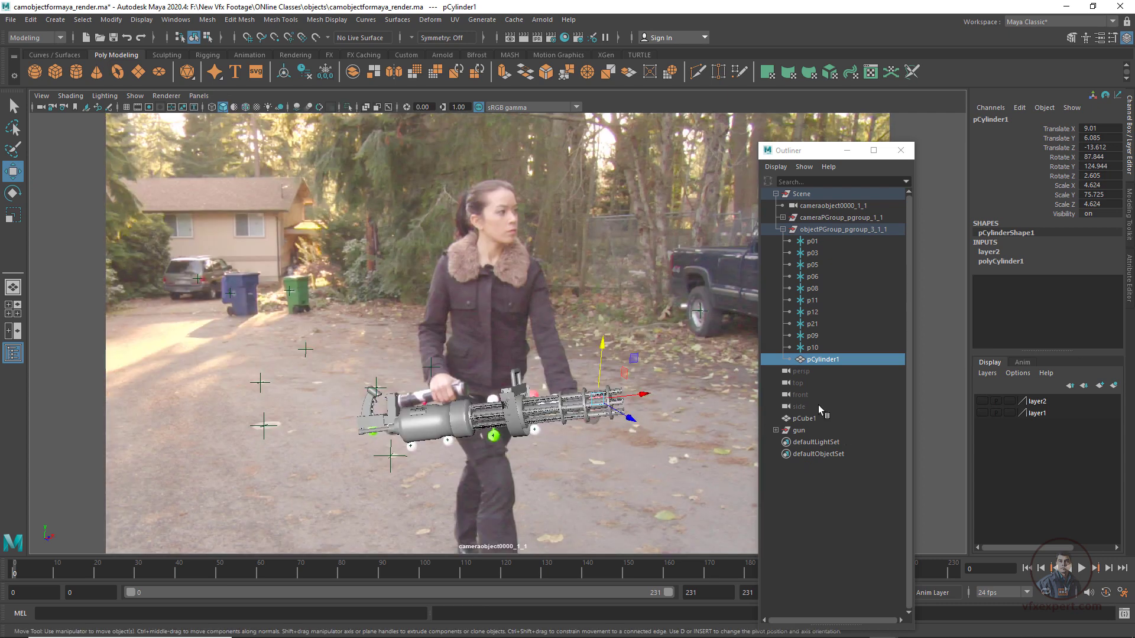
left_click(783, 229)
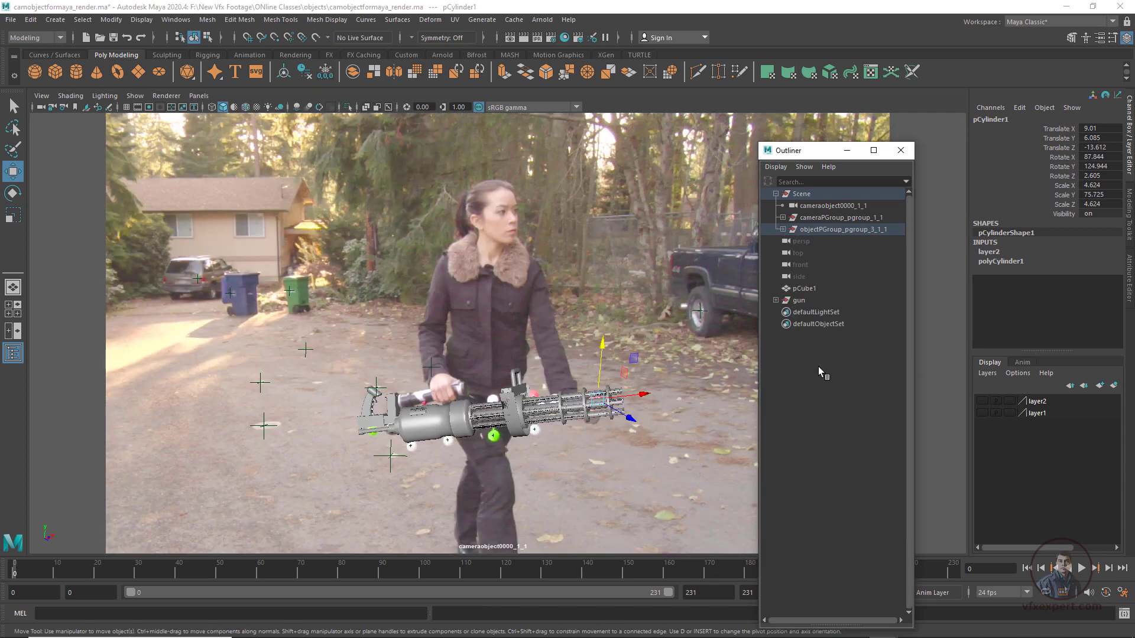
left_click(799, 301)
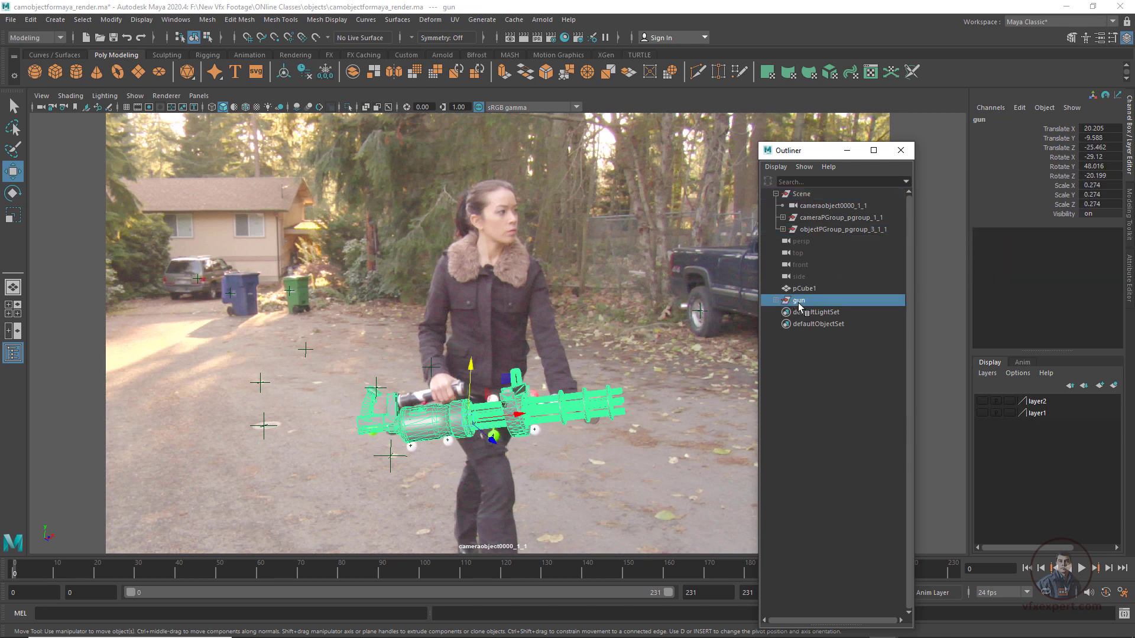
left_click_drag(798, 303, 803, 307)
left_click_drag(842, 230, 836, 237)
Confirm the gun sits inside the group, then play the footage to check it follows.
left_click(784, 229)
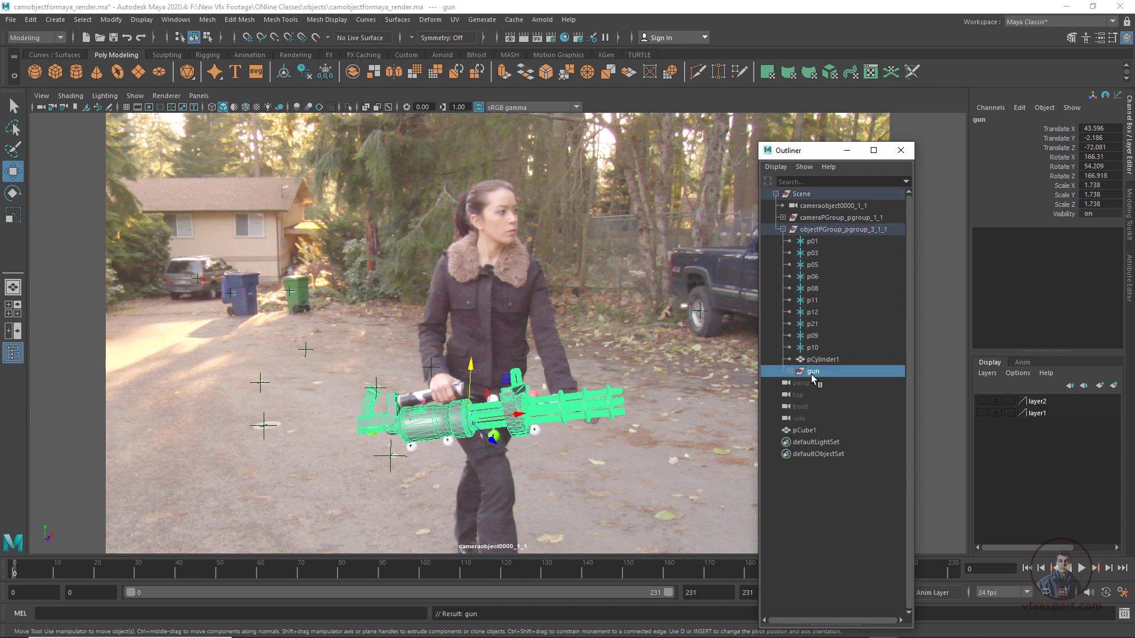
left_click(781, 229)
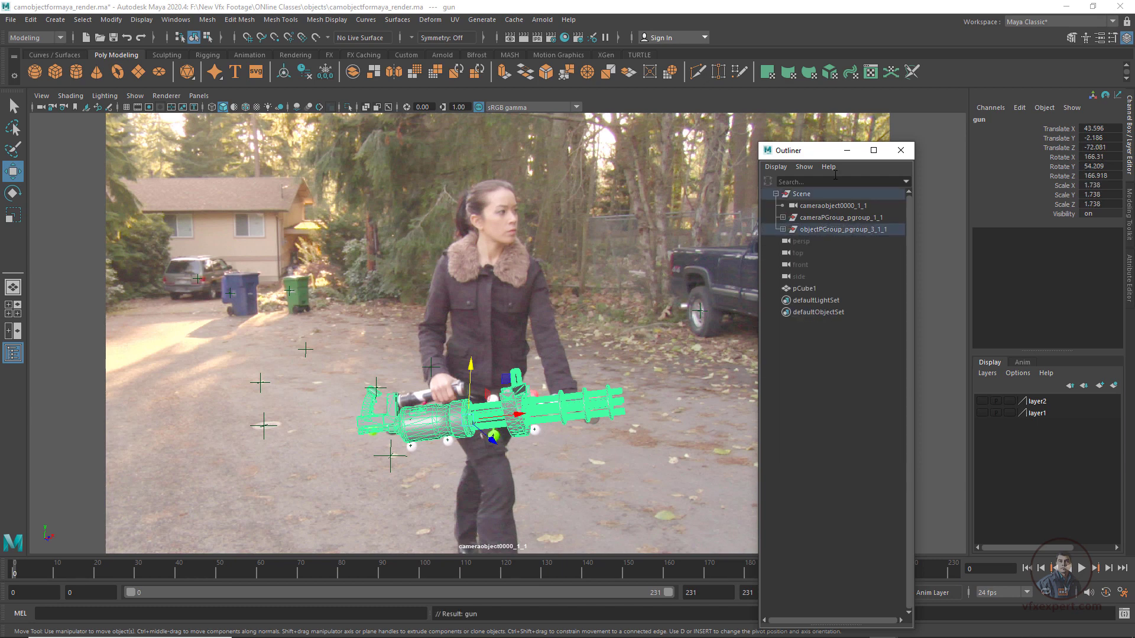
left_click(847, 150)
left_click(563, 464)
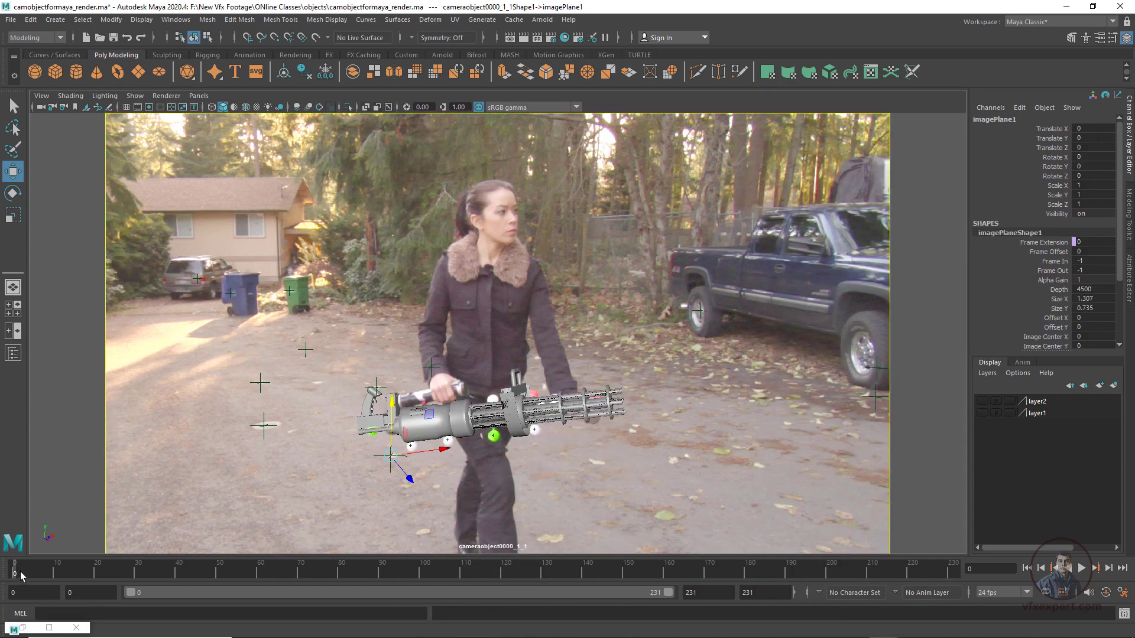
key("alt+v")
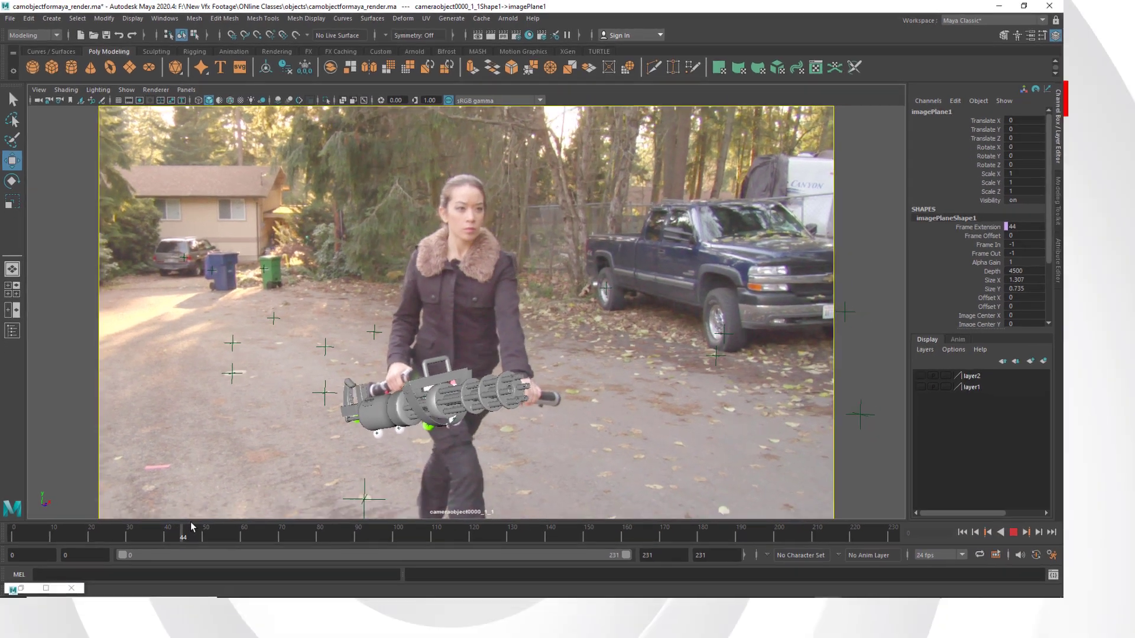